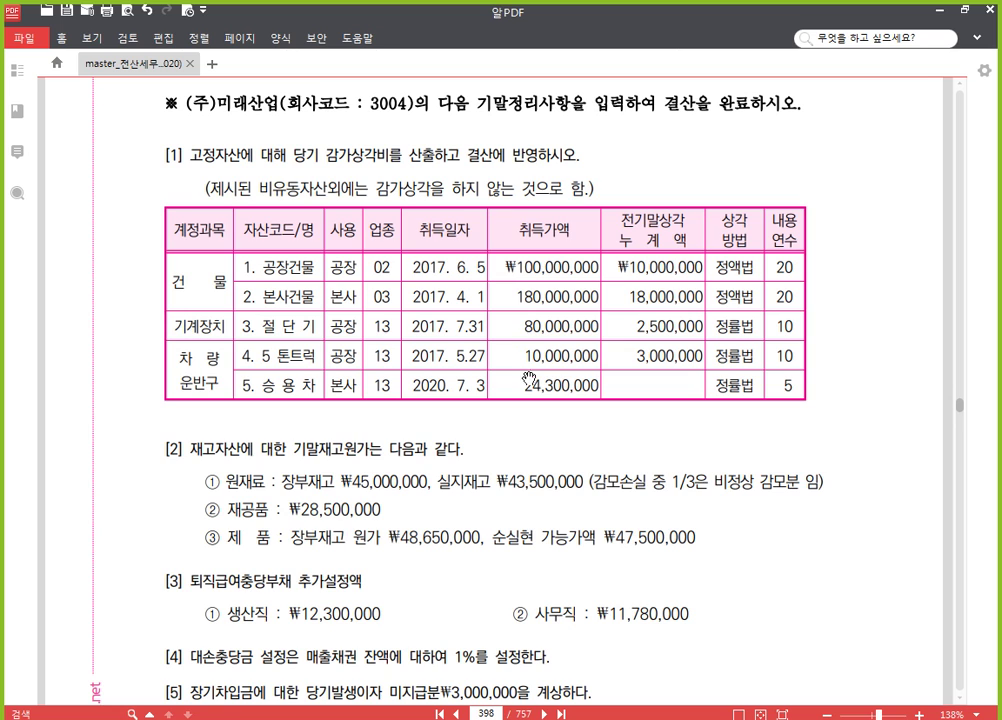
Step: Review year-end adjustment item [2] on closing inventory in the PDF, and switch to KcLep
{"action": "scroll", "coordinate": [444, 343], "scroll_direction": "down", "scroll_amount": 3}
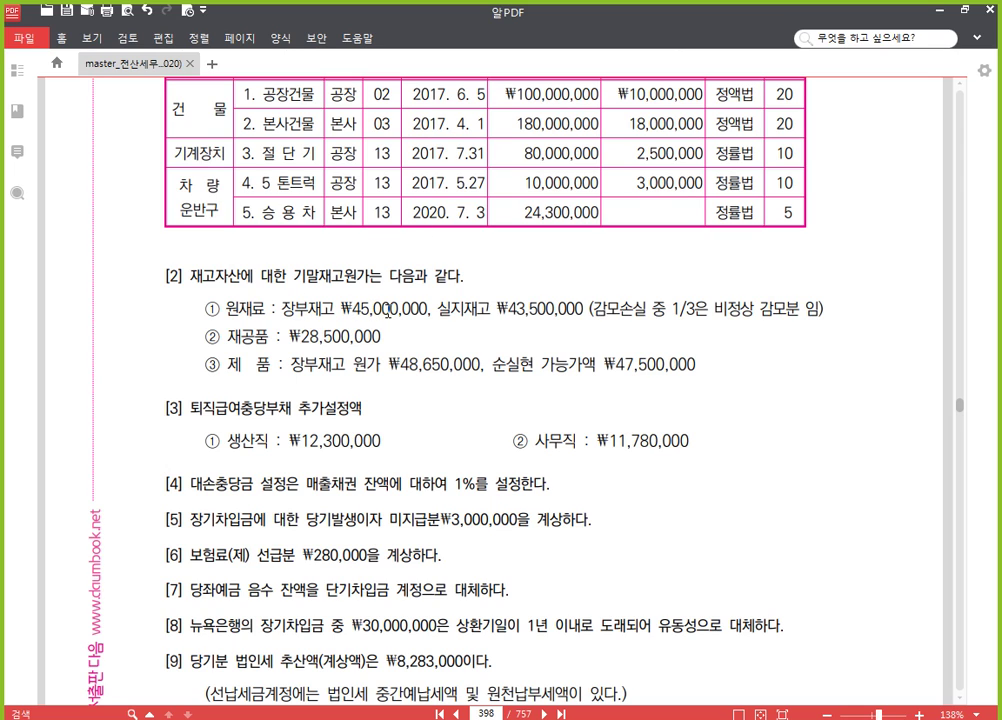
{"action": "left_click", "coordinate": [541, 310]}
{"action": "left_click", "coordinate": [541, 310]}
{"action": "mouse_move", "coordinate": [524, 719]}
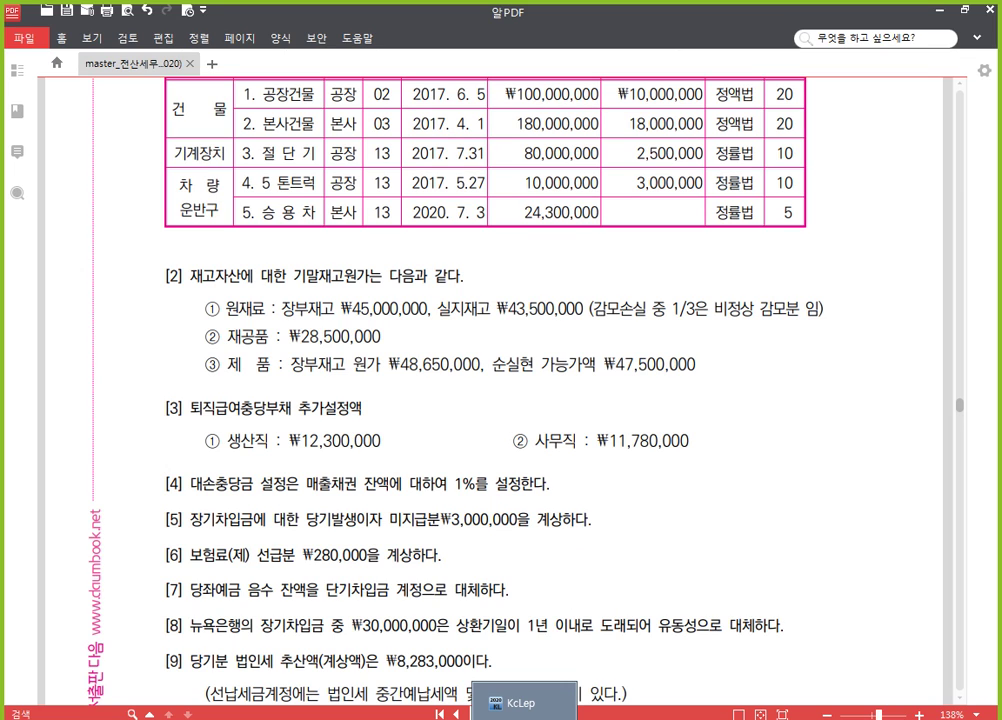
{"action": "left_click", "coordinate": [680, 705]}
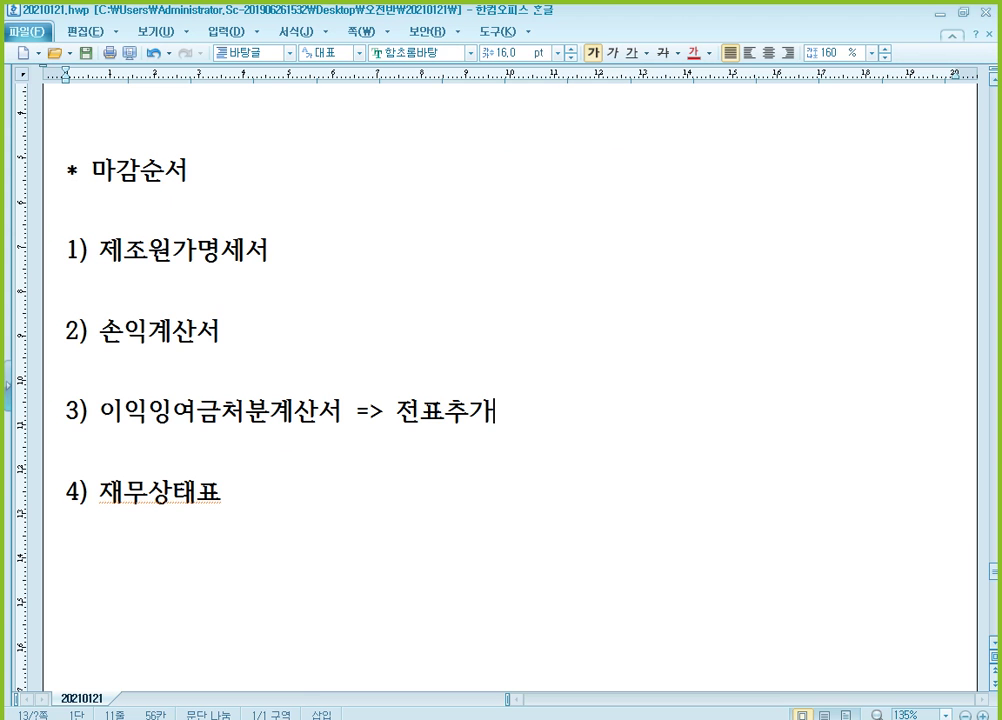
{"action": "left_click", "coordinate": [530, 706]}
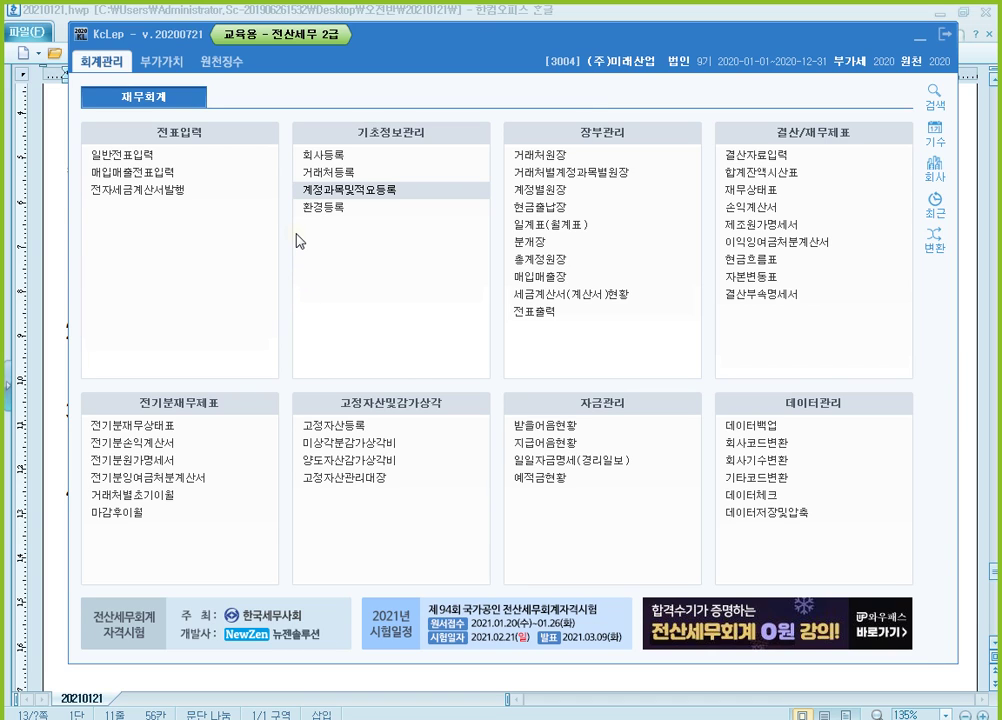
Step: Open general voucher entry (일반전표입력) and set the voucher date to December 31
{"action": "left_click", "coordinate": [233, 165]}
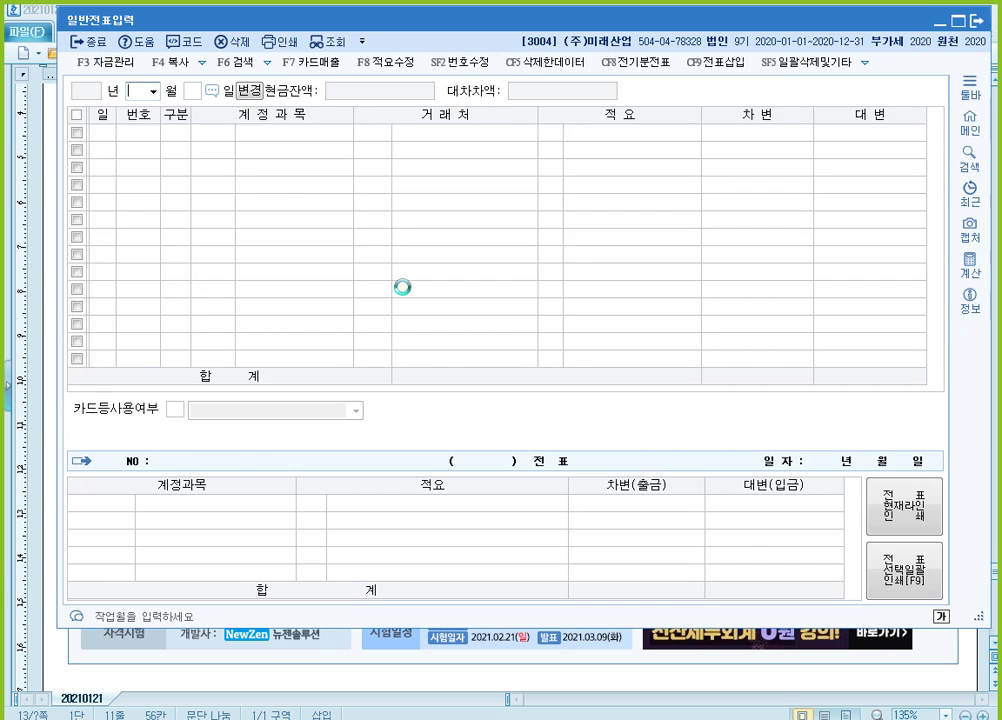
{"action": "type", "text": "12"}
{"action": "key", "text": "Return"}
{"action": "type", "text": "31"}
{"action": "key", "text": "Return"}
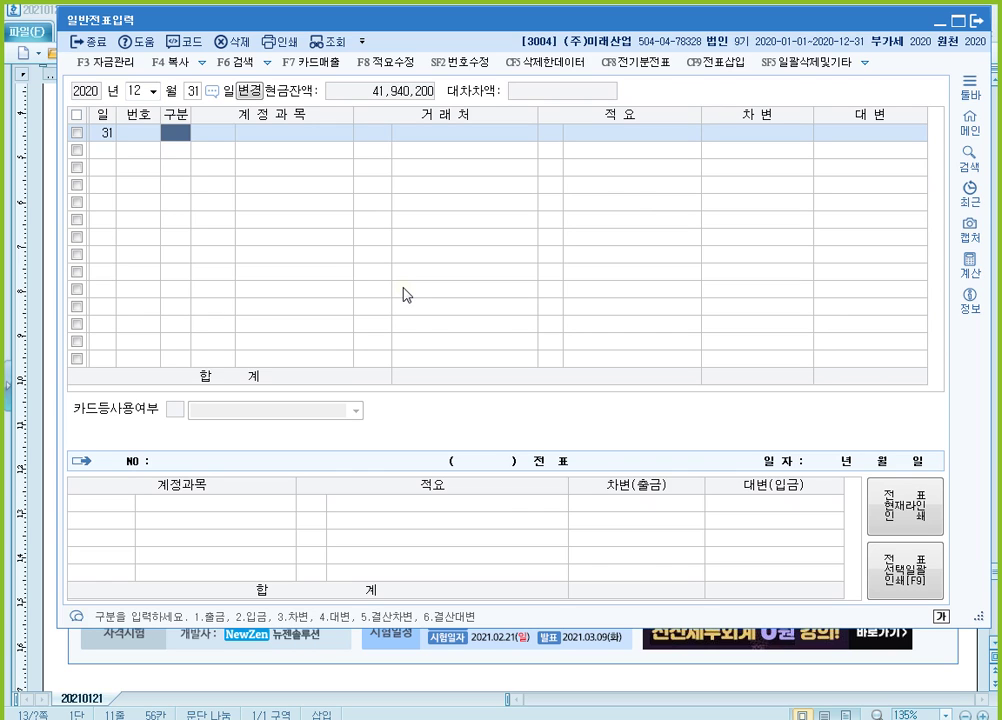
Step: Enter a debit line for 재고자산감모손실 (0959) of 500,000 in the December 31 voucher
{"action": "type", "text": "3재고"}
{"action": "key", "text": "Return"}
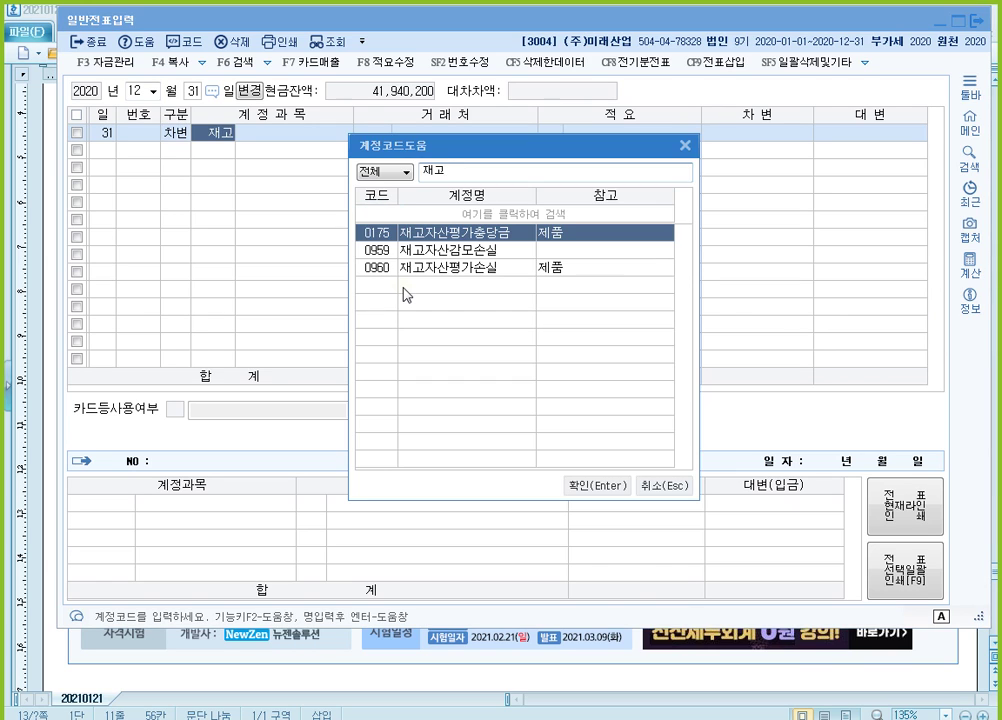
{"action": "key", "text": "Down"}
{"action": "key", "text": "Return"}
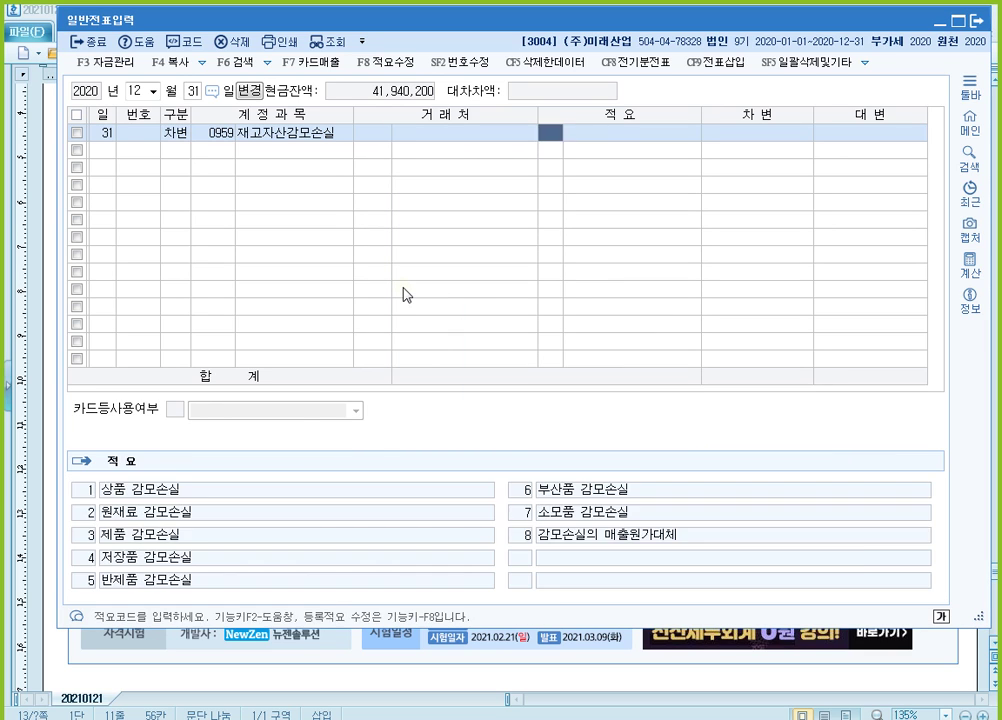
{"action": "key", "text": "Return"}
{"action": "type", "text": "5000000"}
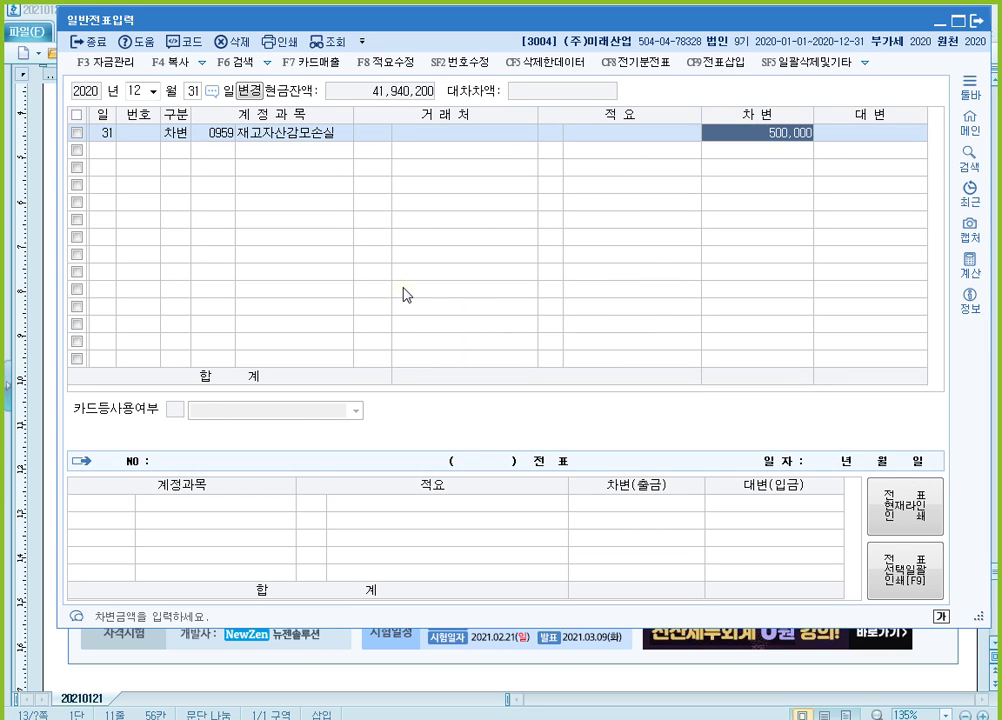
{"action": "key", "text": "Return"}
Step: Add the matching credit line for 원재료 (0153) of 500,000 with description code 8, 타계정으로 대체액
{"action": "type", "text": "4"}
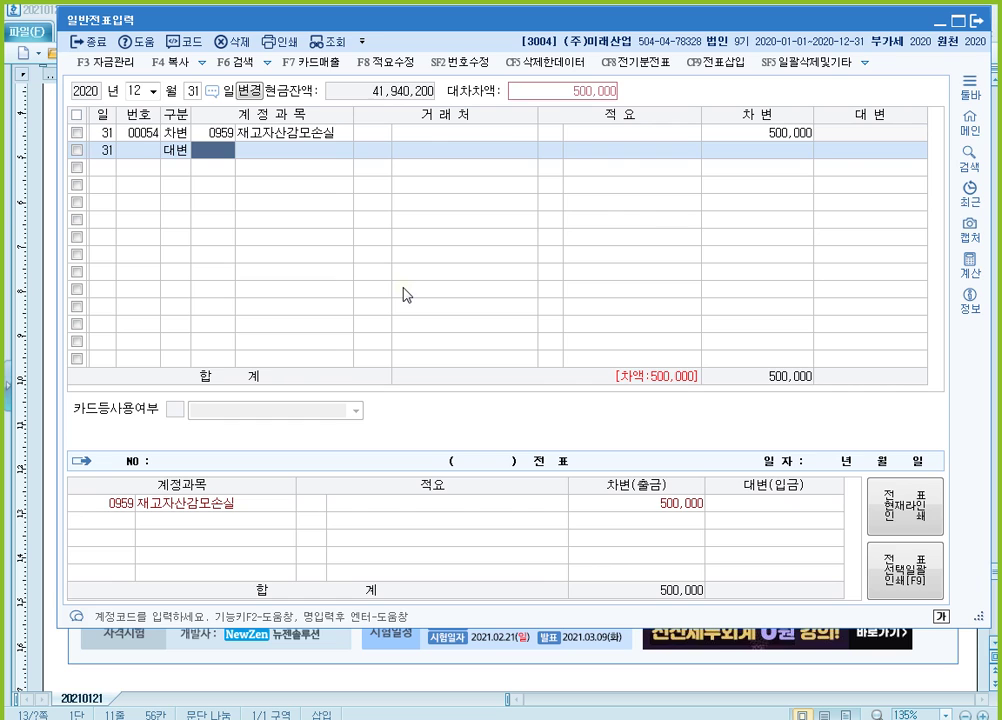
{"action": "type", "text": "153"}
{"action": "key", "text": "Return"}
{"action": "key", "text": "Return"}
{"action": "type", "text": "8"}
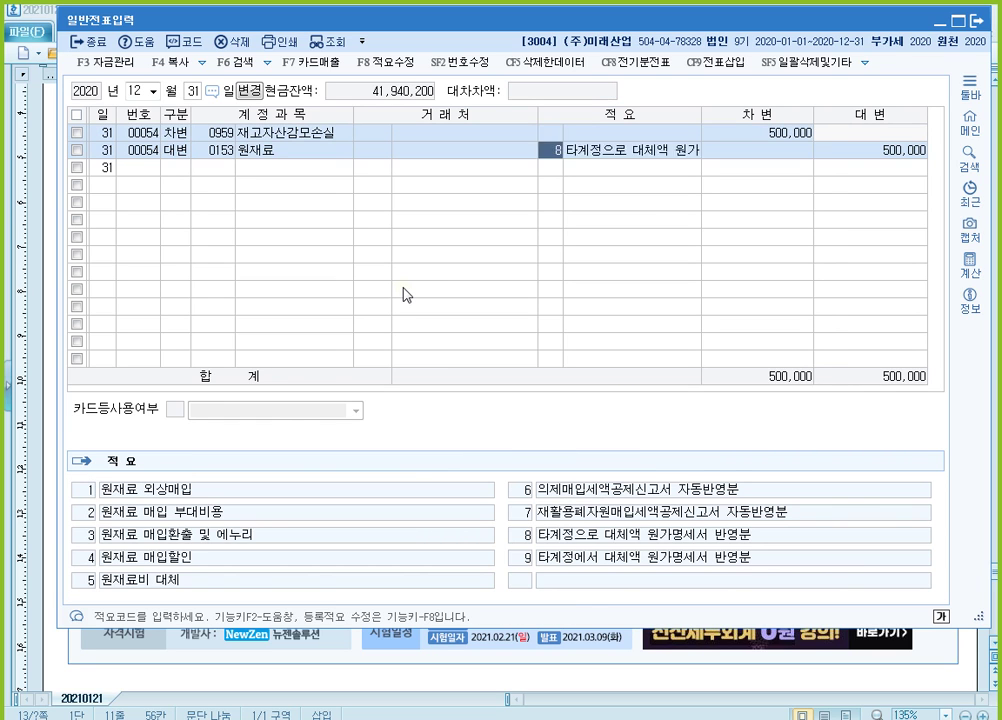
{"action": "key", "text": "Return"}
{"action": "key", "text": "Return"}
{"action": "key", "text": "Up"}
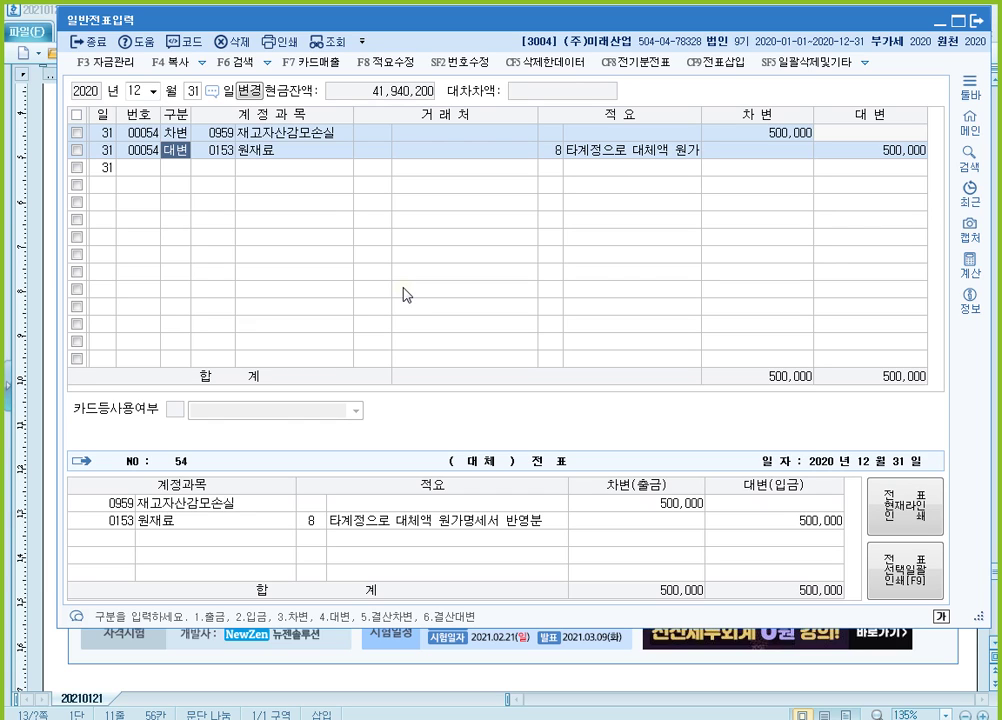
Step: Recheck the finished goods book cost and net realisable value in item [2] of the PDF, and return to the voucher entry
{"action": "left_click", "coordinate": [560, 683]}
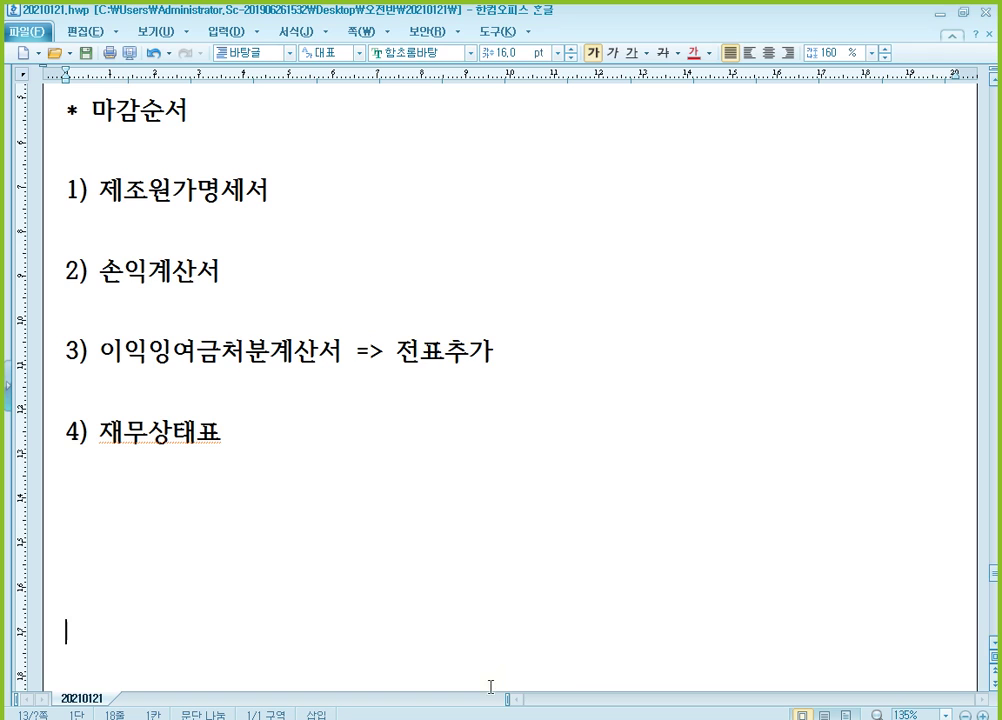
{"action": "left_click", "coordinate": [939, 14]}
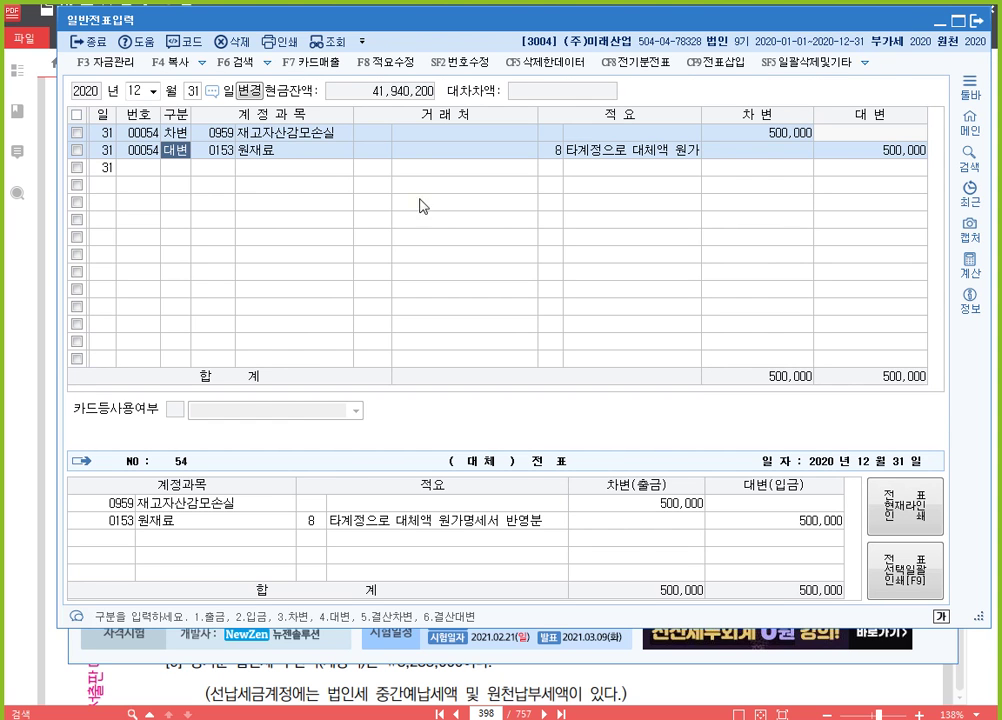
{"action": "left_click", "coordinate": [566, 650]}
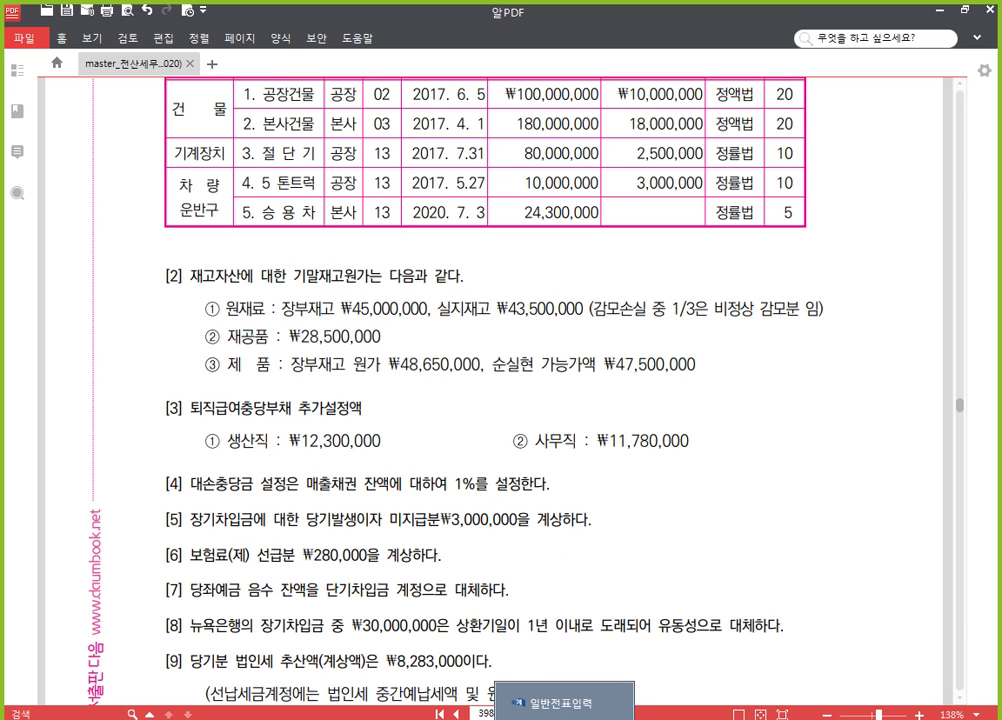
{"action": "left_click", "coordinate": [560, 703]}
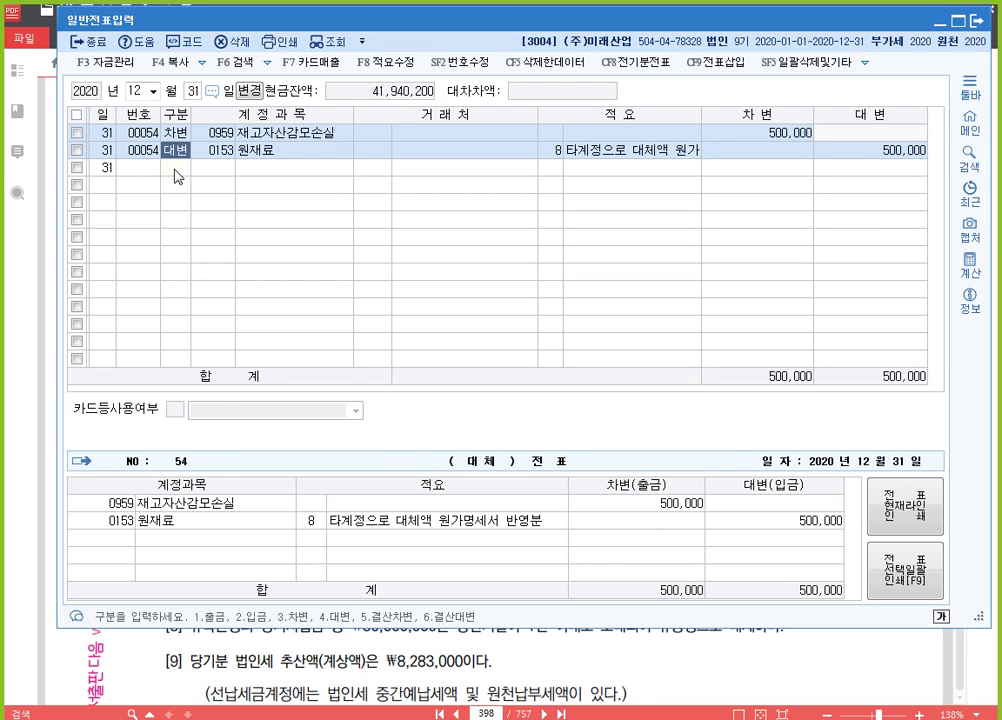
Step: Start a second December 31 voucher with a debit line for 재고자산평가손실 (0960) of 1,150,000
{"action": "left_click", "coordinate": [176, 169]}
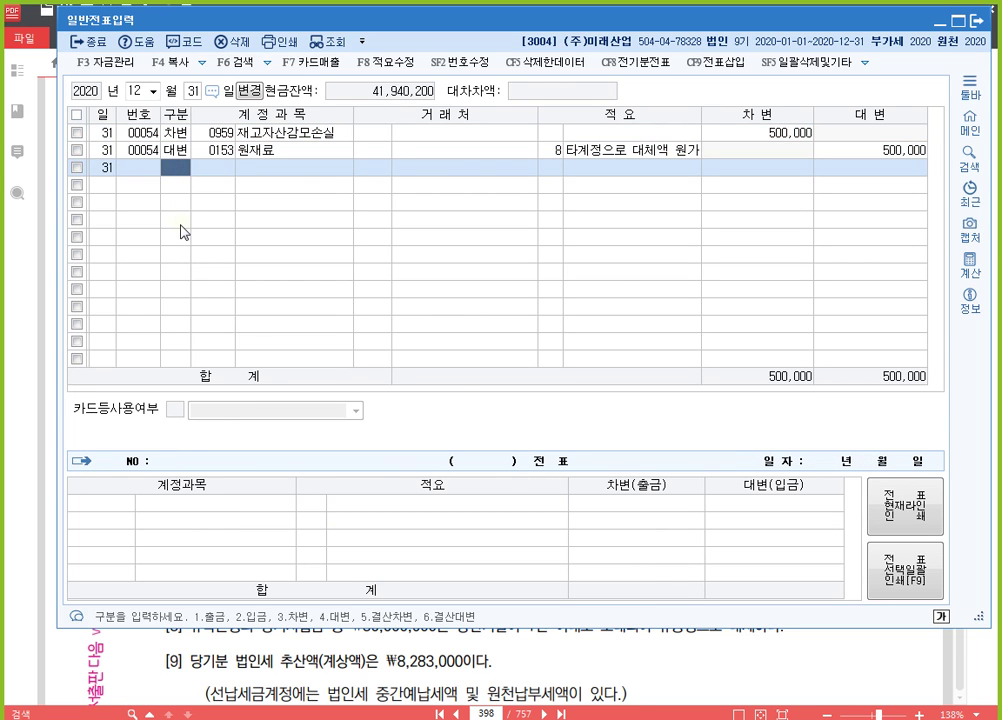
{"action": "type", "text": "3"}
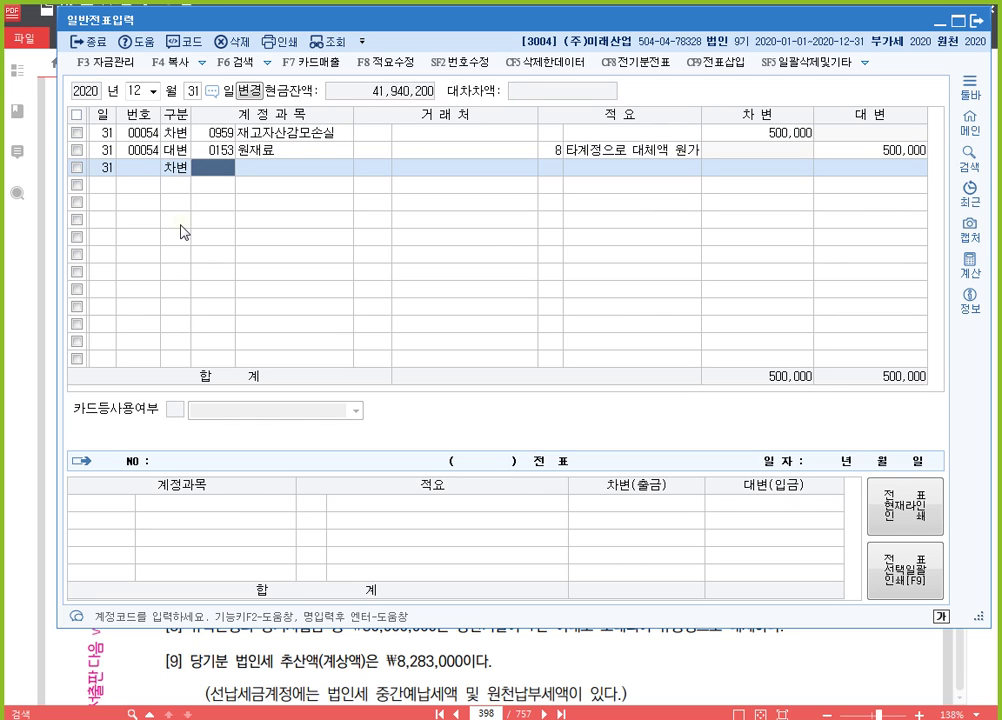
{"action": "type", "text": "재고"}
{"action": "key", "text": "Return"}
{"action": "key", "text": "Down"}
{"action": "key", "text": "Down"}
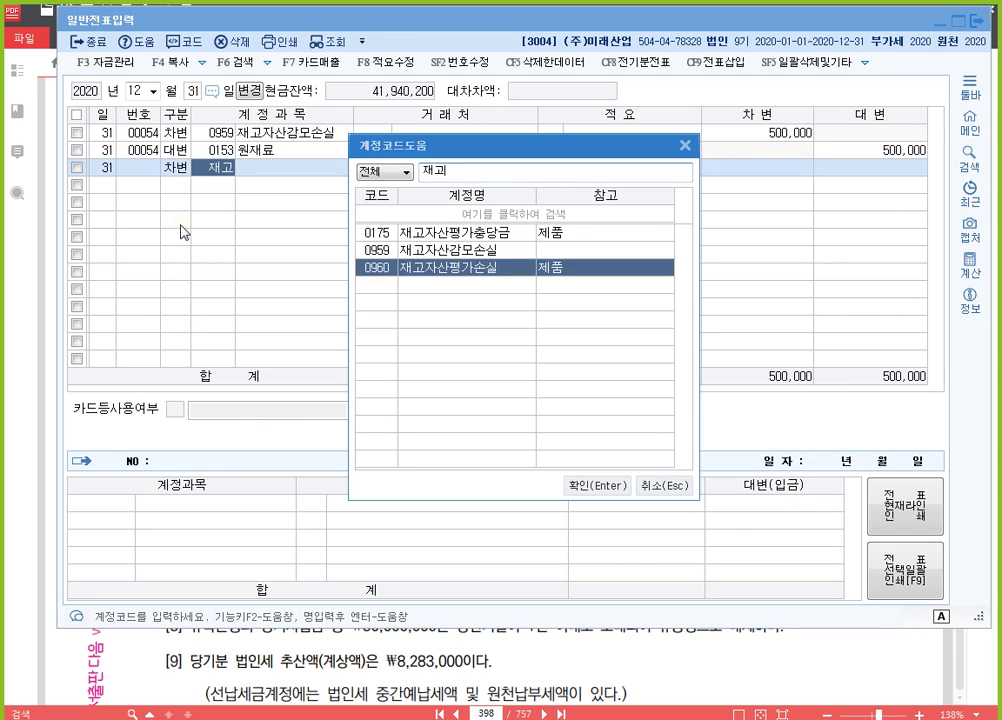
{"action": "key", "text": "Return"}
{"action": "key", "text": "Return"}
{"action": "key", "text": "Return"}
{"action": "key", "text": "Return"}
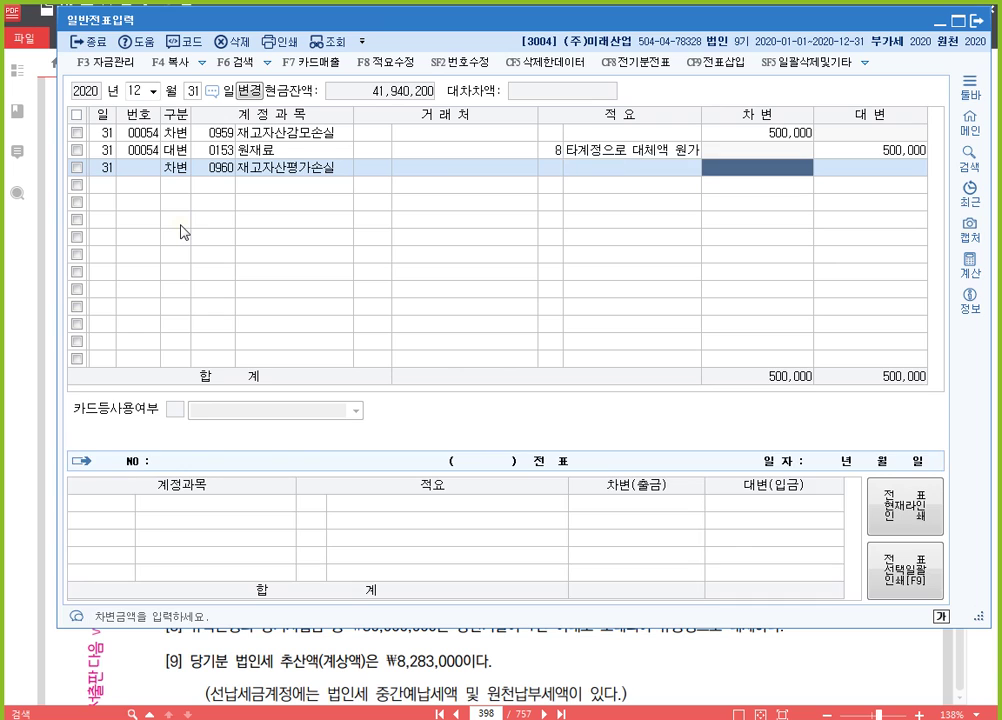
{"action": "type", "text": "1150000"}
{"action": "key", "text": "Return"}
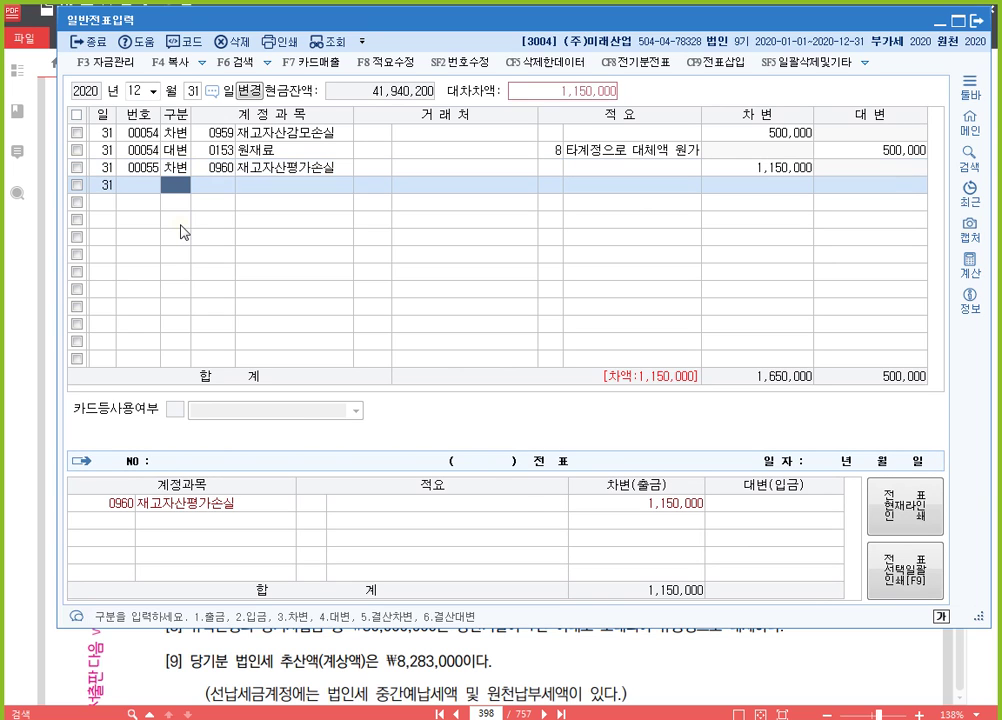
Step: Add the matching credit line for 재고자산평가충당금 (0175) of 1,150,000 without a description
{"action": "type", "text": "4"}
{"action": "type", "text": "재고"}
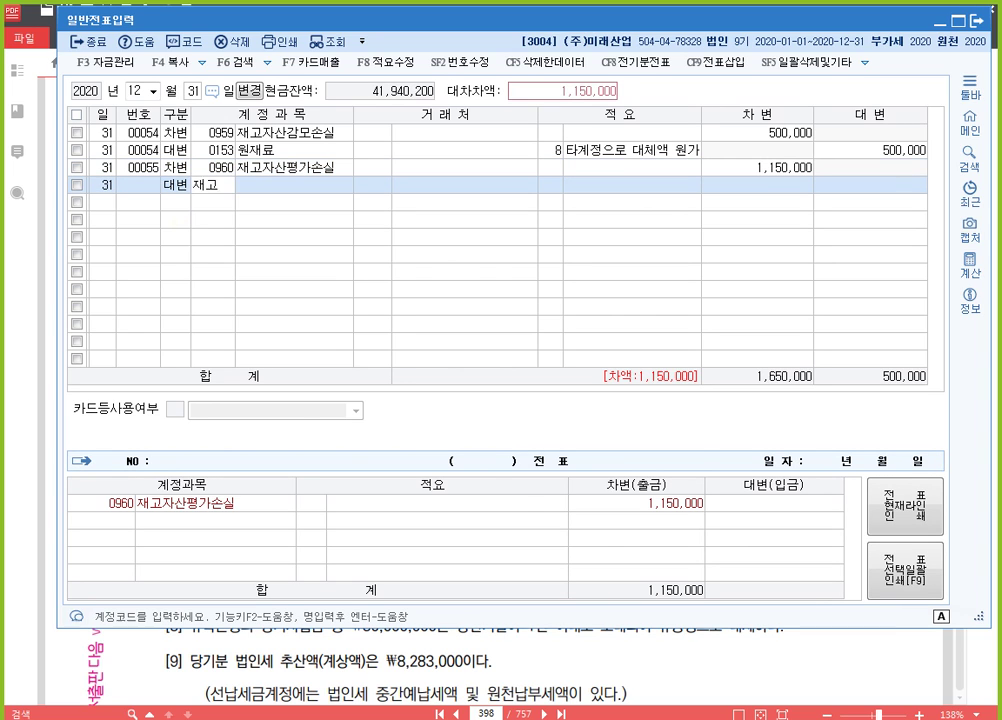
{"action": "key", "text": "Return"}
{"action": "key", "text": "Return"}
{"action": "key", "text": "Return"}
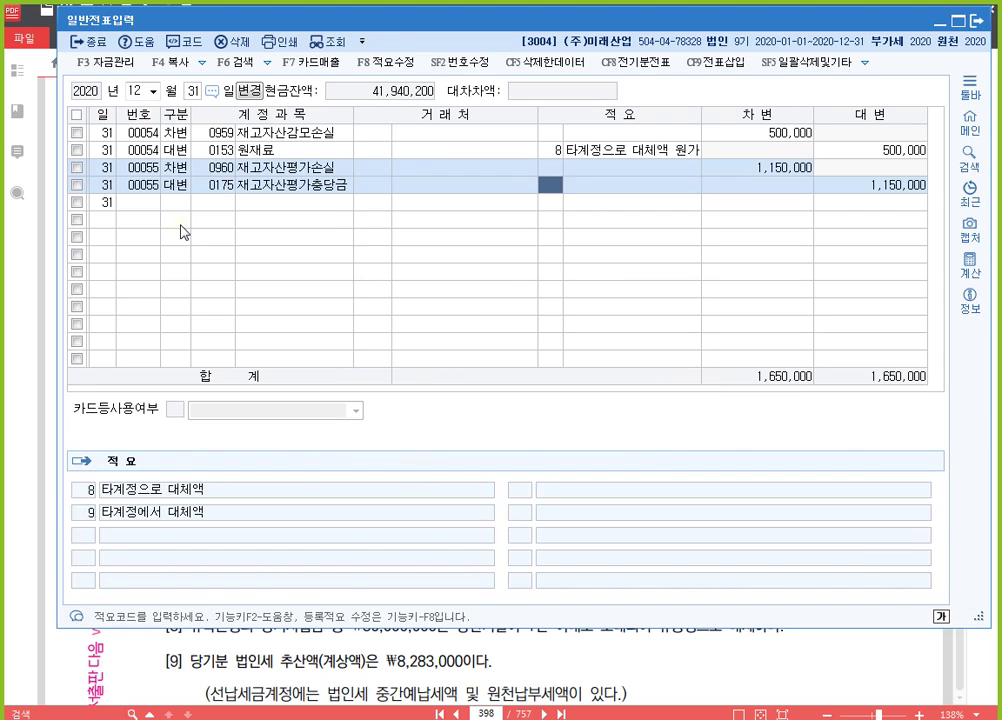
{"action": "key", "text": "Return"}
{"action": "key", "text": "Return"}
{"action": "key", "text": "Up"}
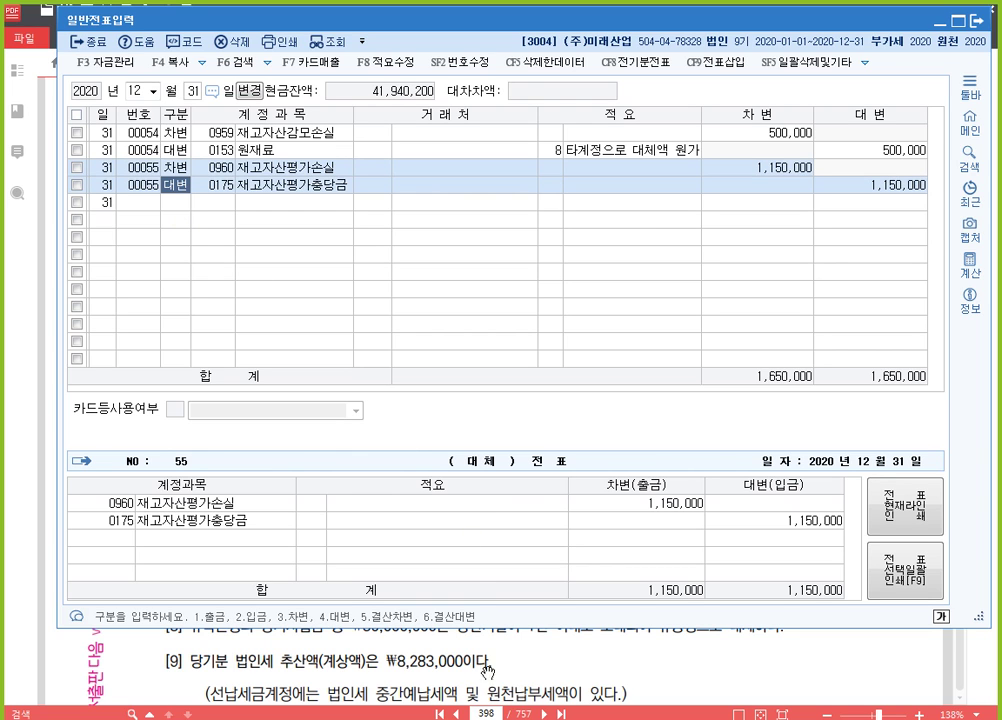
Step: Open closing data entry (결산자료입력) for January to December 2020 and check the 제품 평가손실 row
{"action": "key", "text": "Escape"}
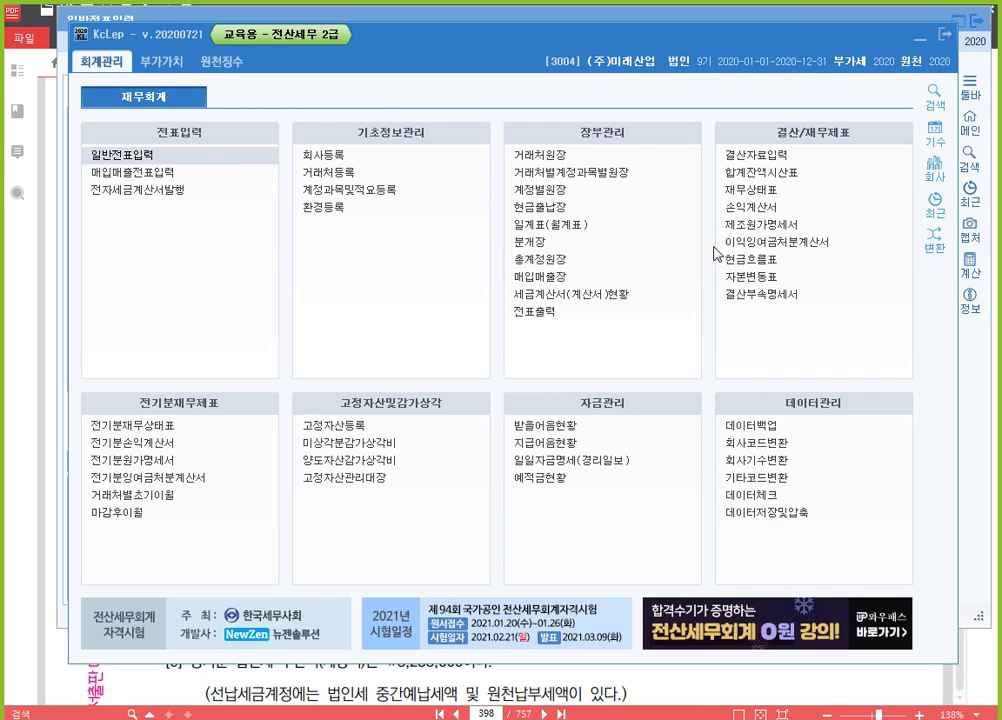
{"action": "key", "text": "Return"}
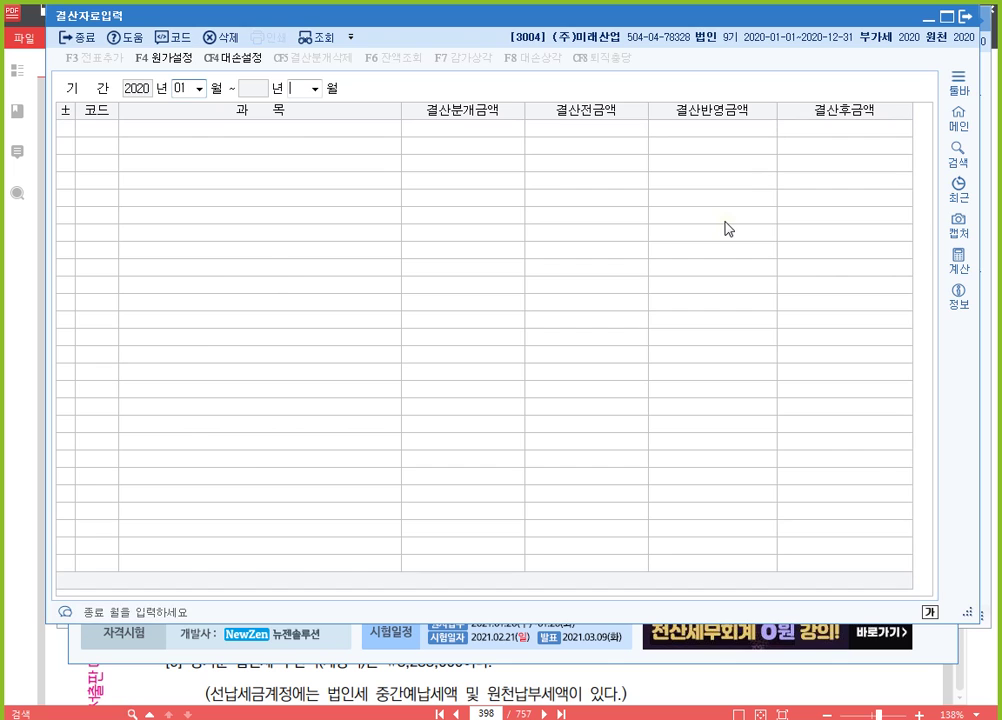
{"action": "scroll", "coordinate": [550, 376], "scroll_direction": "down", "scroll_amount": 6}
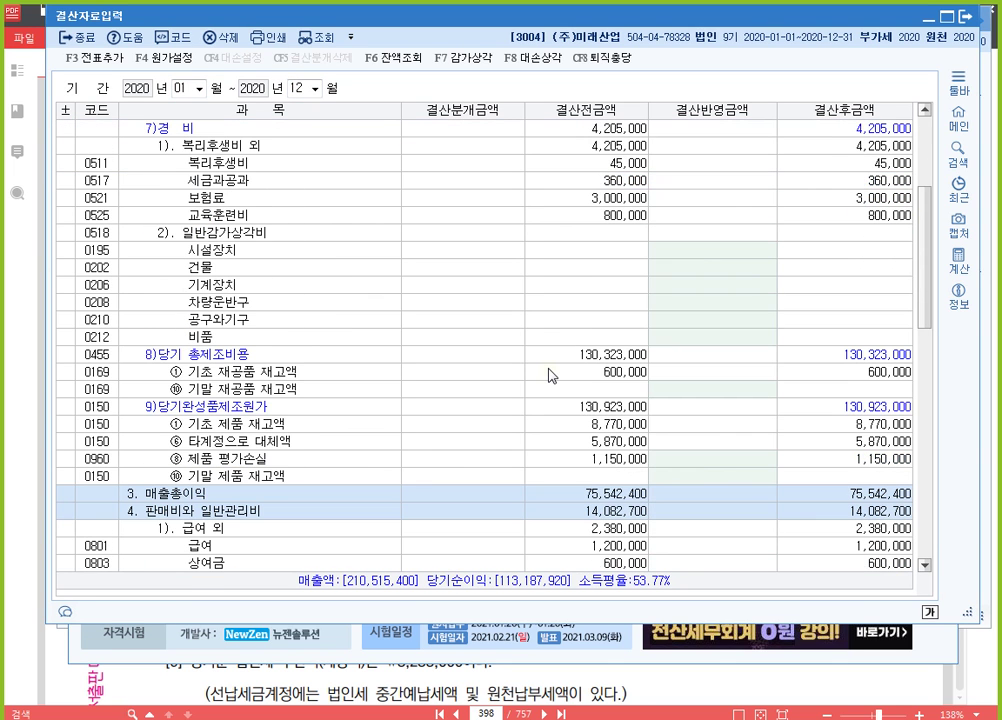
{"action": "left_click", "coordinate": [617, 462]}
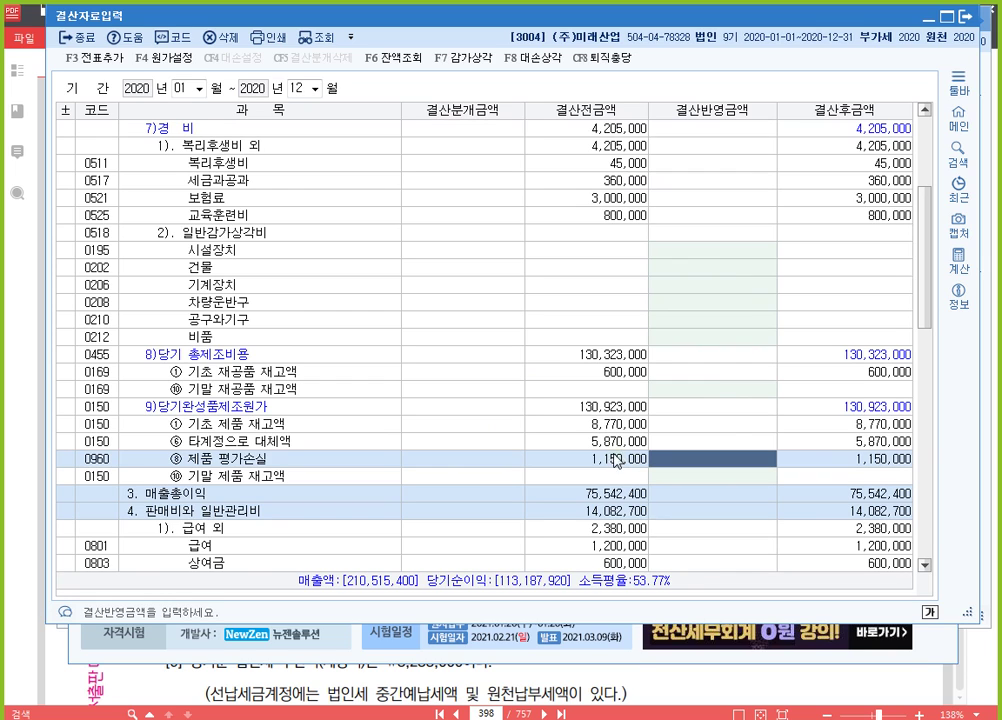
{"action": "scroll", "coordinate": [611, 450], "scroll_direction": "down", "scroll_amount": 1}
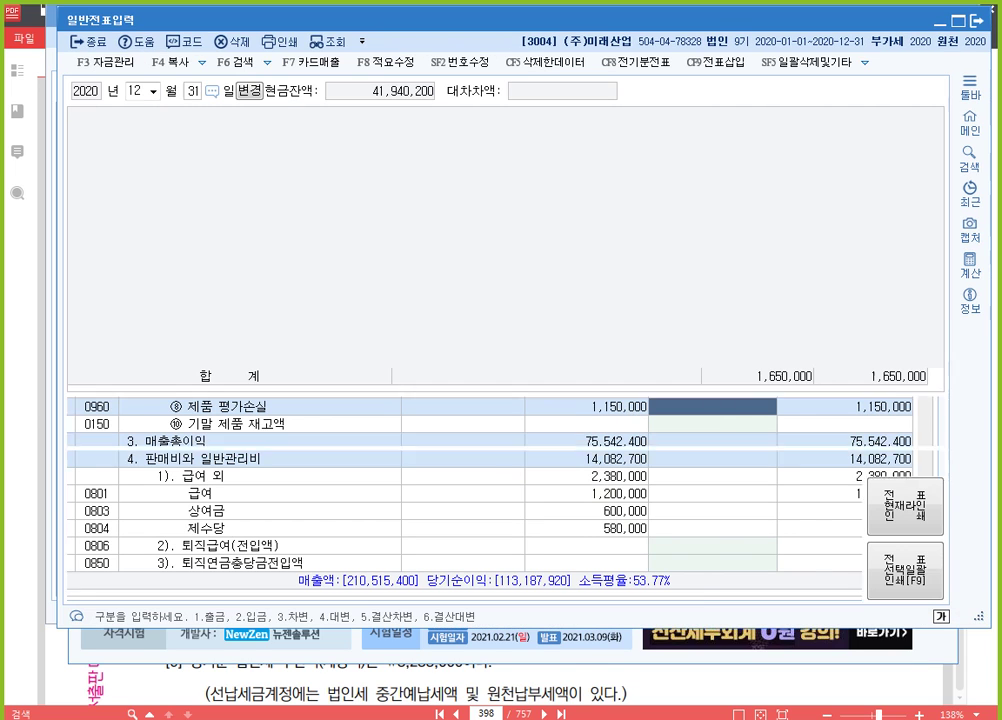
Step: Delete the 재고자산평가손실 and 재고자산평가충당금 lines from the December 31 general vouchers
{"action": "key", "text": "Escape"}
{"action": "left_click", "coordinate": [77, 167]}
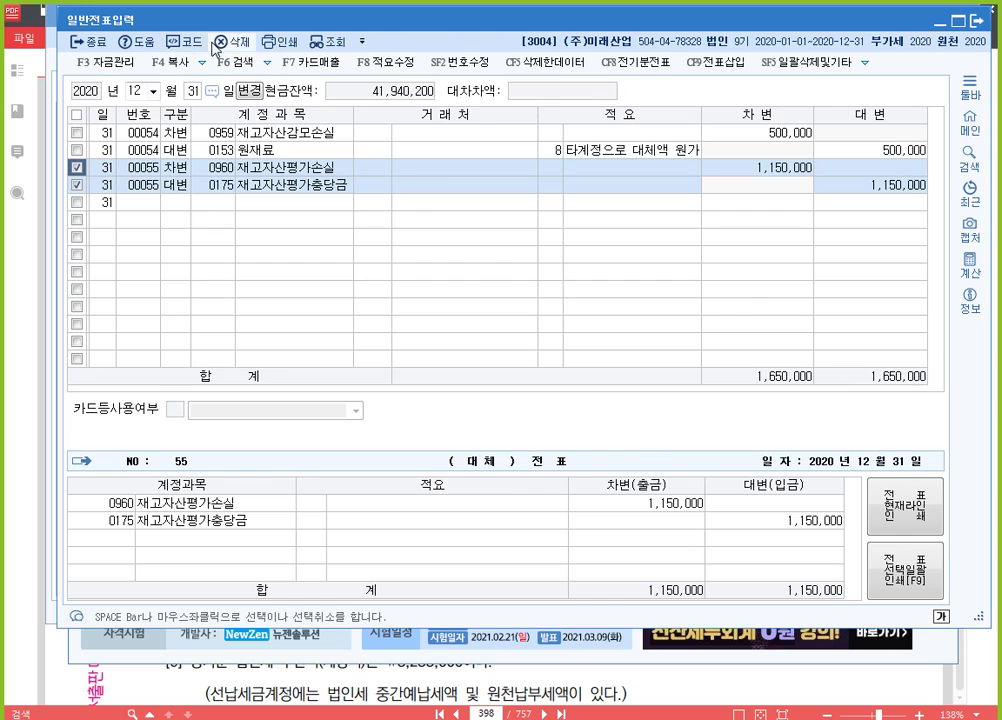
{"action": "left_click", "coordinate": [236, 46]}
{"action": "left_click", "coordinate": [551, 350]}
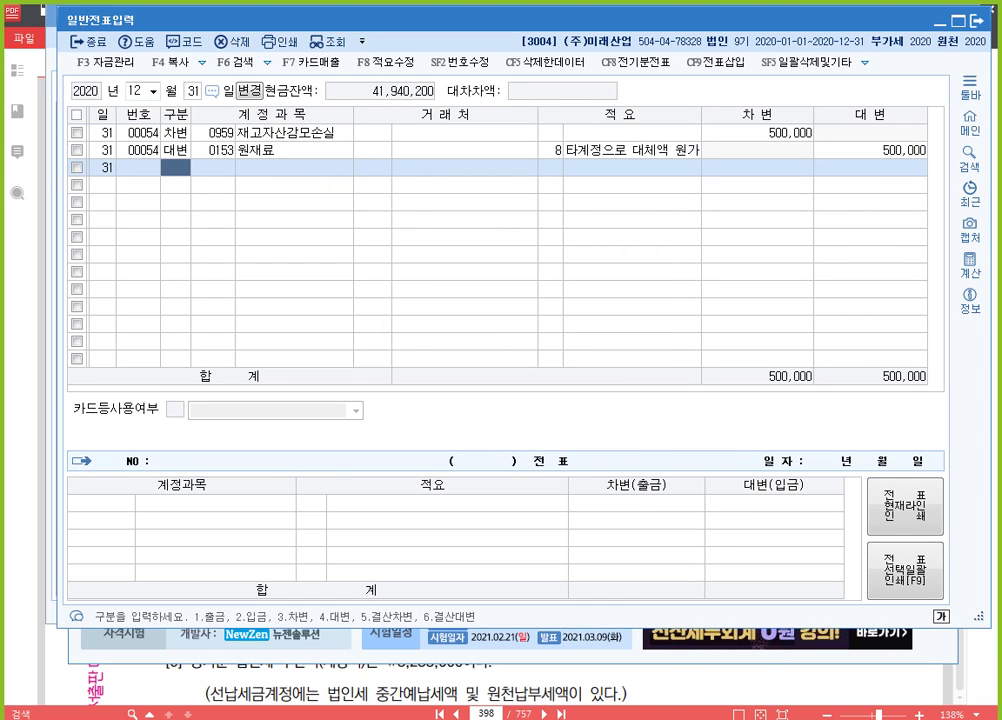
Step: Enter 1,150,000 as the closing adjustment amount (결산반영금액) for 제품 평가손실 in the closing data entry
{"action": "left_click", "coordinate": [605, 703]}
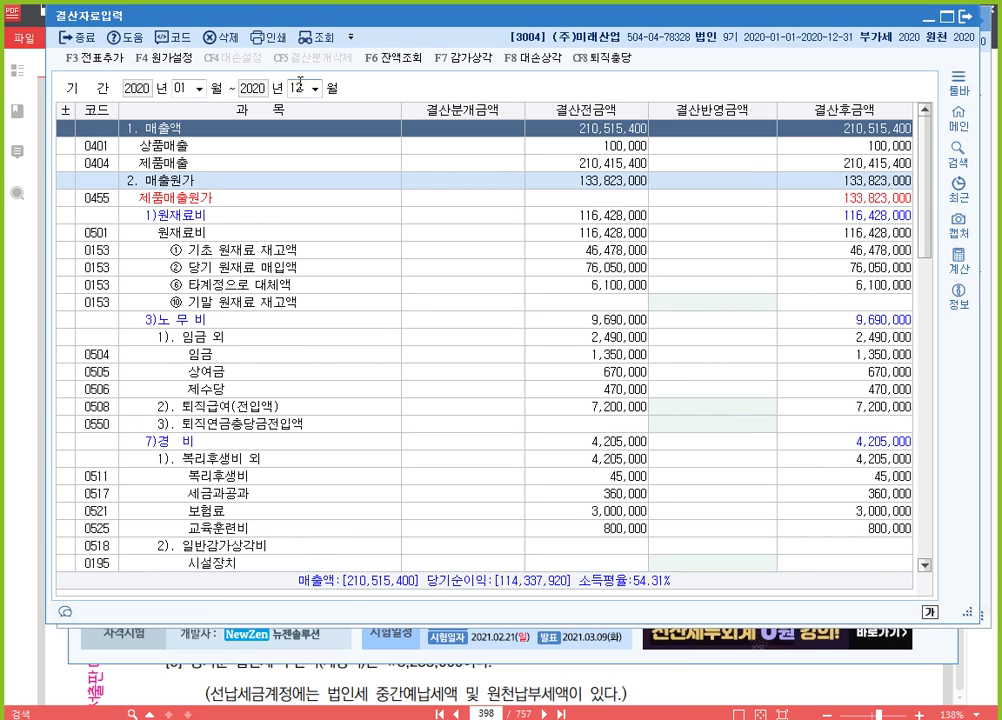
{"action": "scroll", "coordinate": [398, 400], "scroll_direction": "down", "scroll_amount": 6}
{"action": "left_click", "coordinate": [360, 464]}
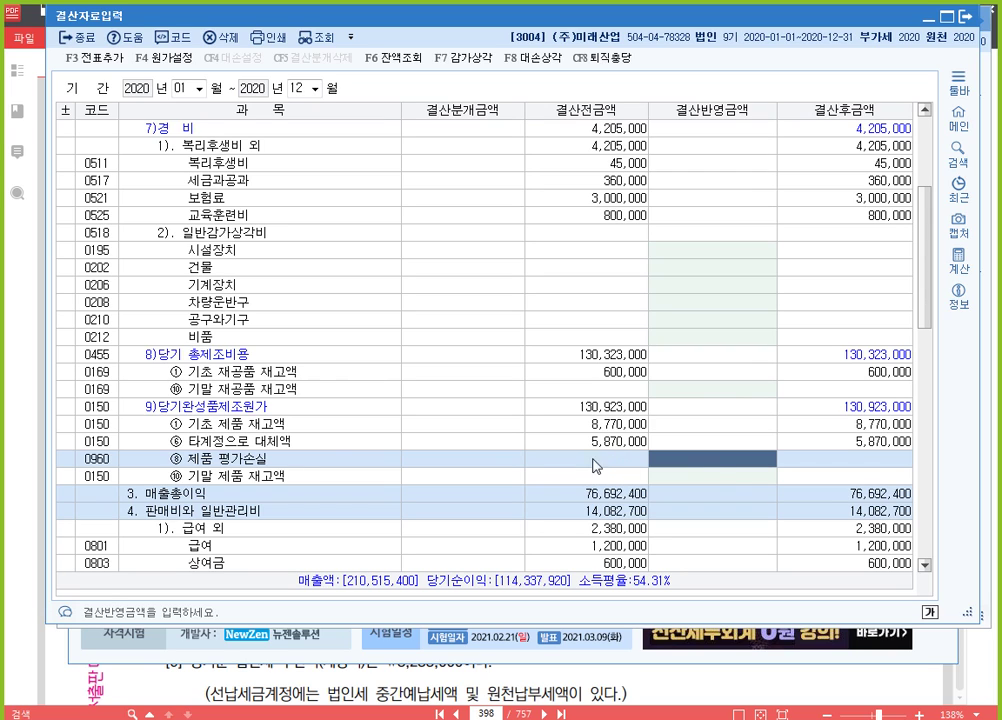
{"action": "type", "text": "1150000"}
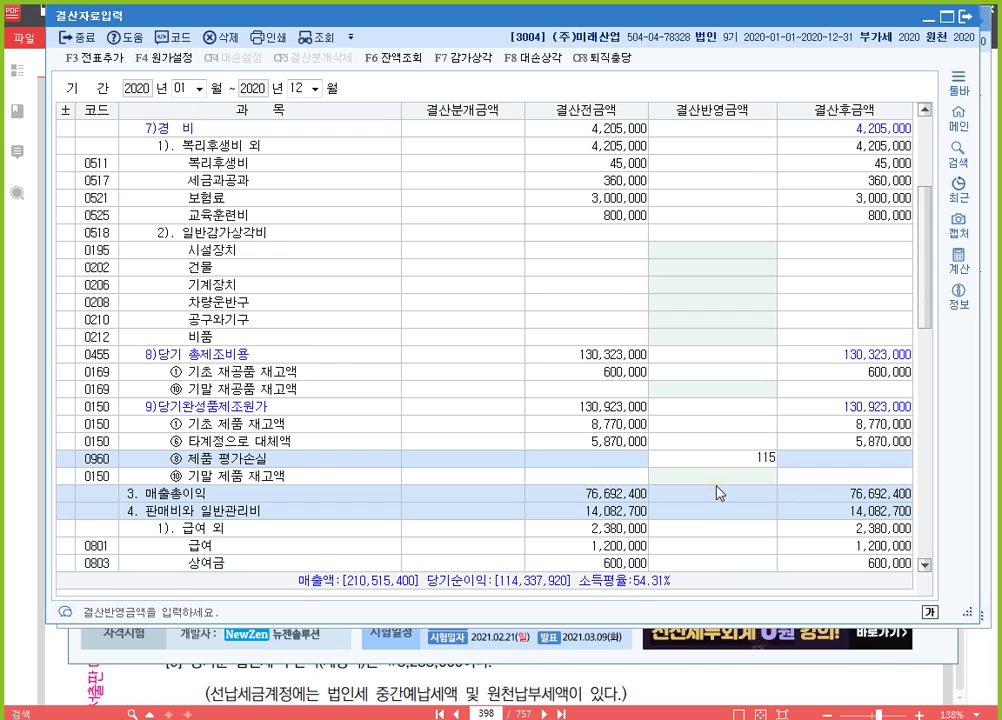
{"action": "key", "text": "Return"}
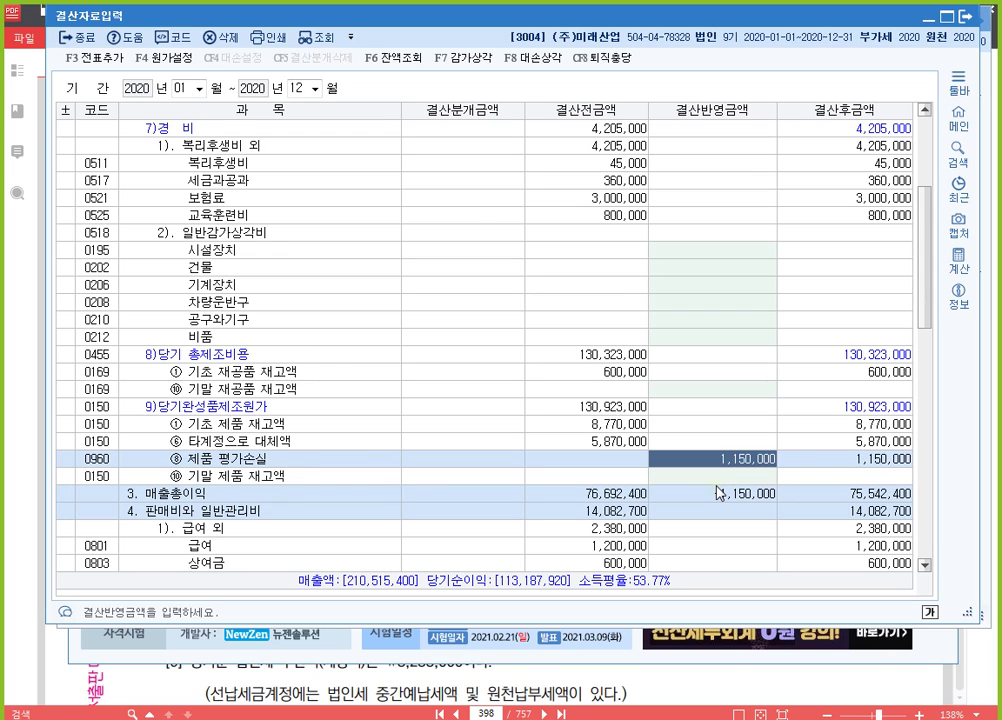
Step: Add the closing entries to the general vouchers and check the 재고자산평가손실 and 재고자산평가충당금 lines dated December 31
{"action": "left_click", "coordinate": [88, 57]}
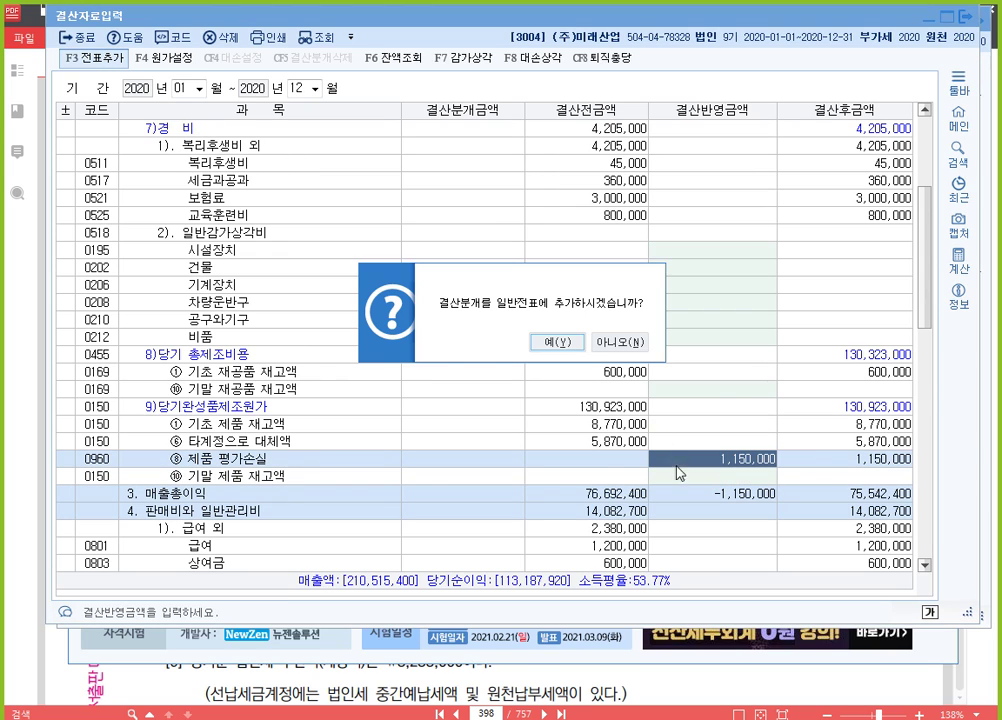
{"action": "key", "text": "Return"}
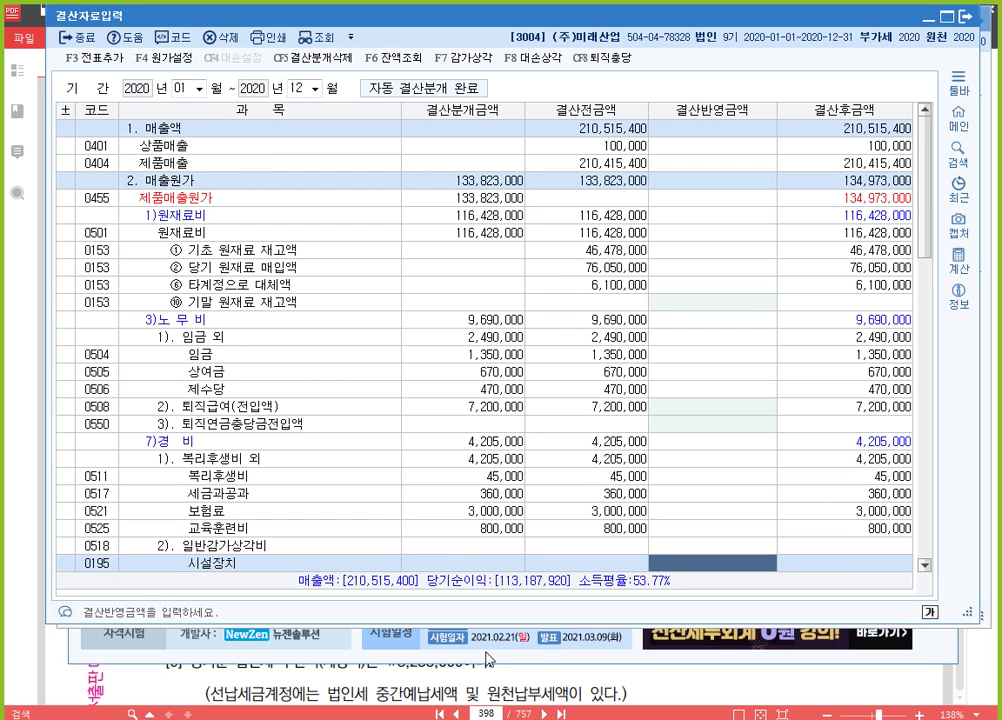
{"action": "key", "text": "alt+Tab"}
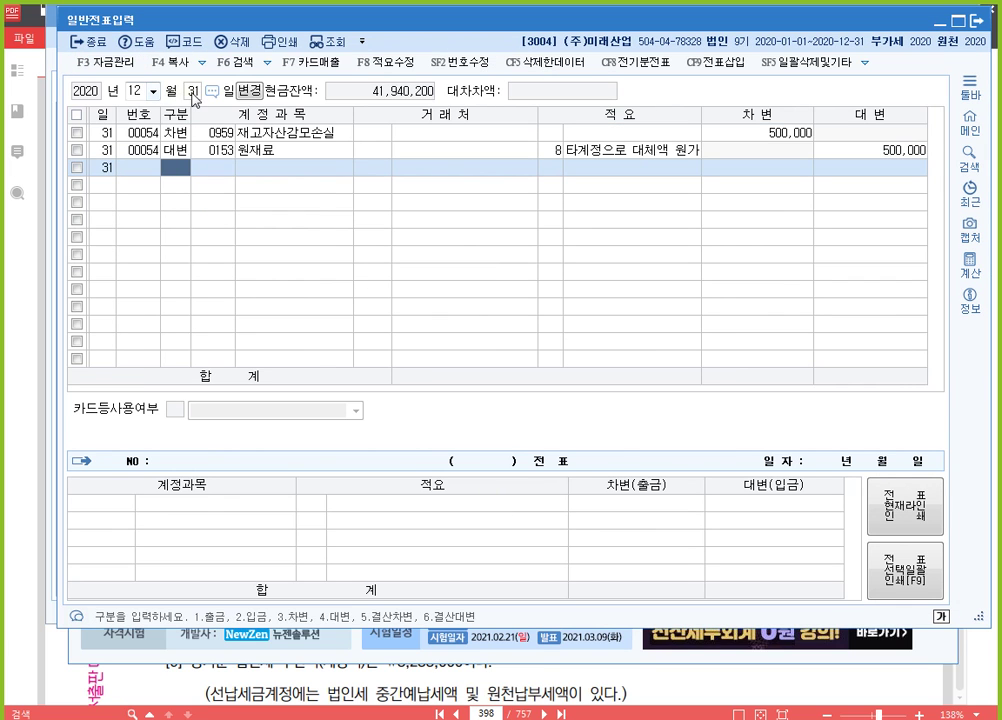
{"action": "left_click", "coordinate": [192, 93]}
{"action": "key", "text": "Return"}
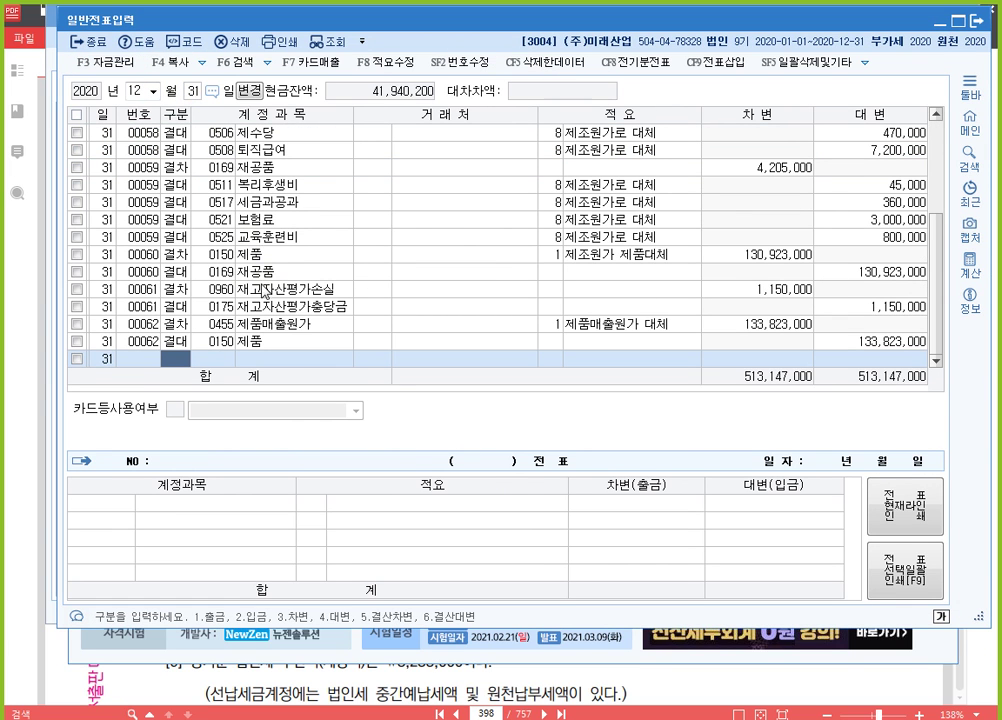
{"action": "left_click", "coordinate": [197, 292]}
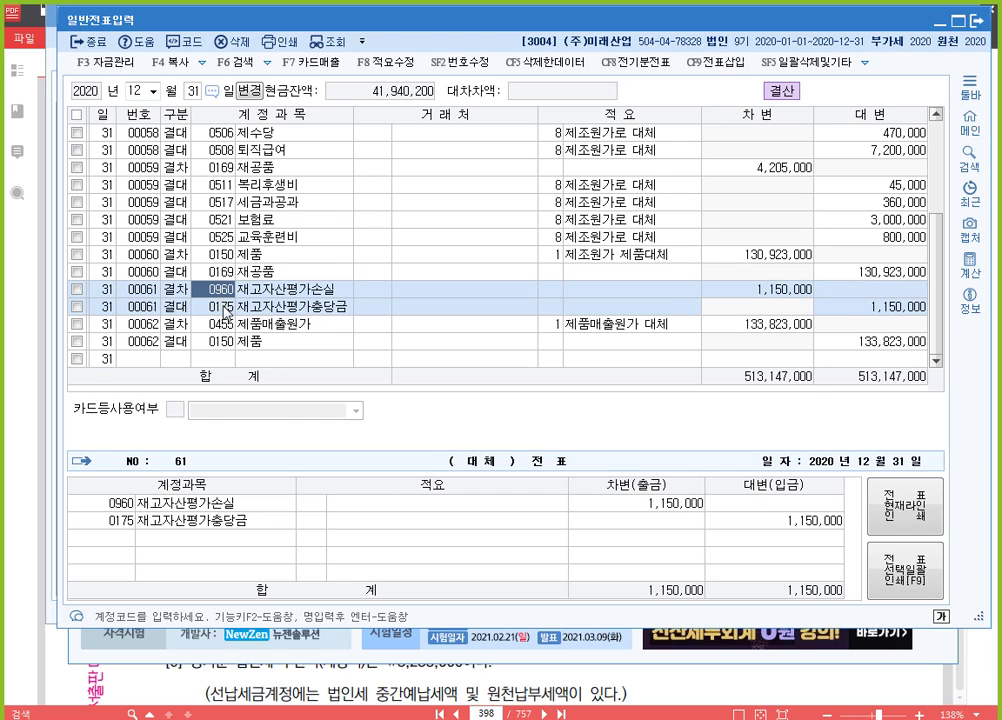
{"action": "left_click", "coordinate": [224, 310]}
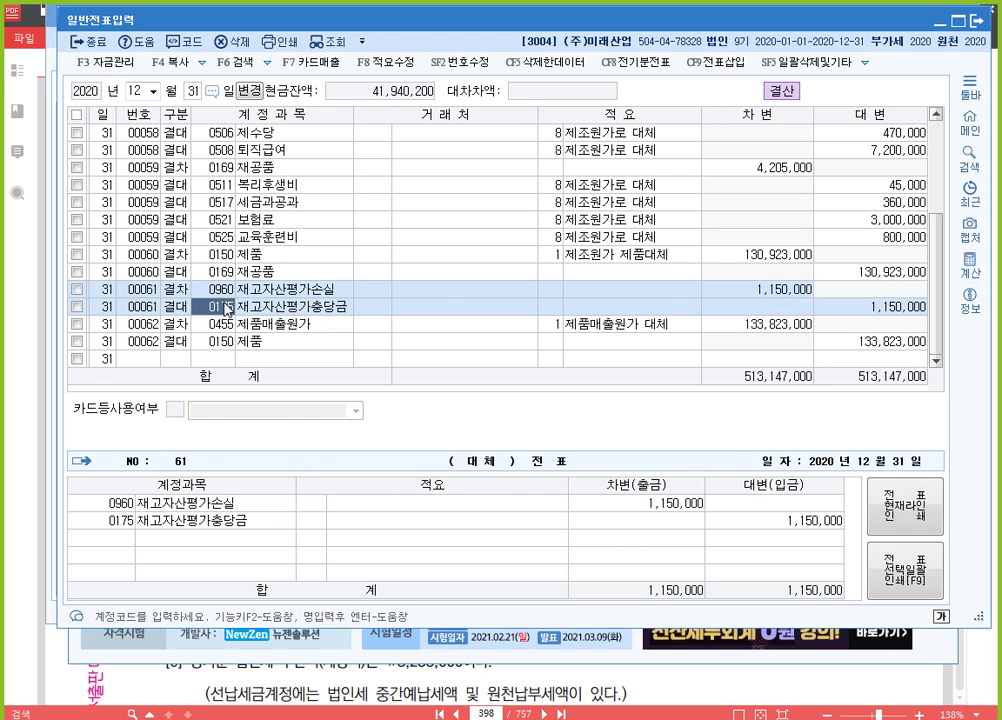
{"action": "left_click", "coordinate": [226, 291]}
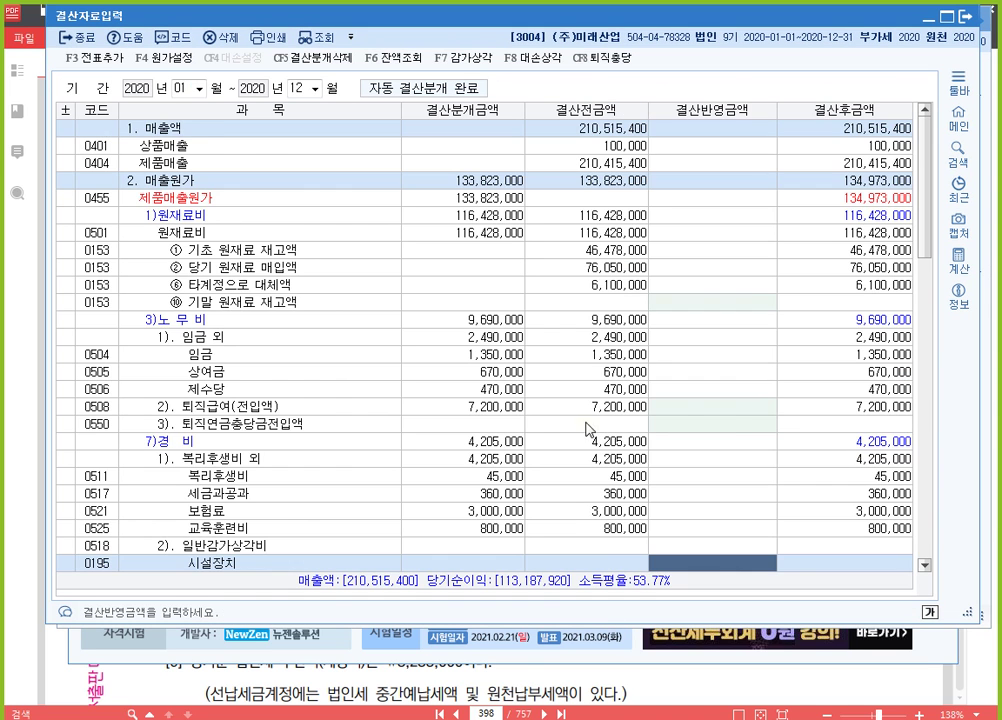
Step: Delete the automatically posted closing entries (결산분개삭제) from the closing data entry
{"action": "scroll", "coordinate": [477, 481], "scroll_direction": "down", "scroll_amount": 5}
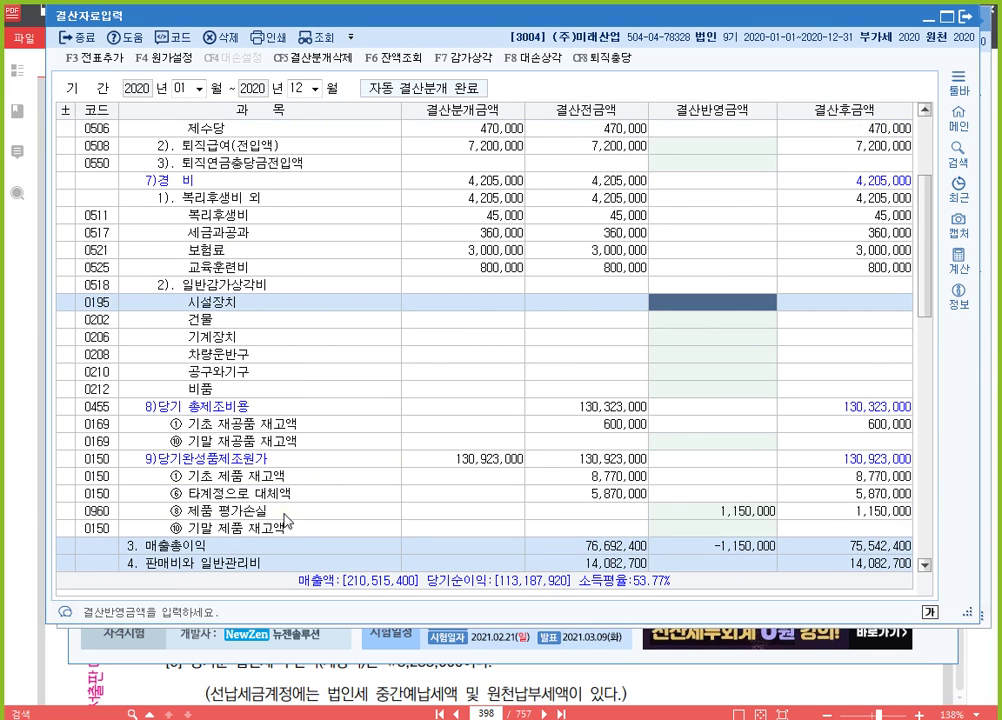
{"action": "left_click", "coordinate": [285, 513]}
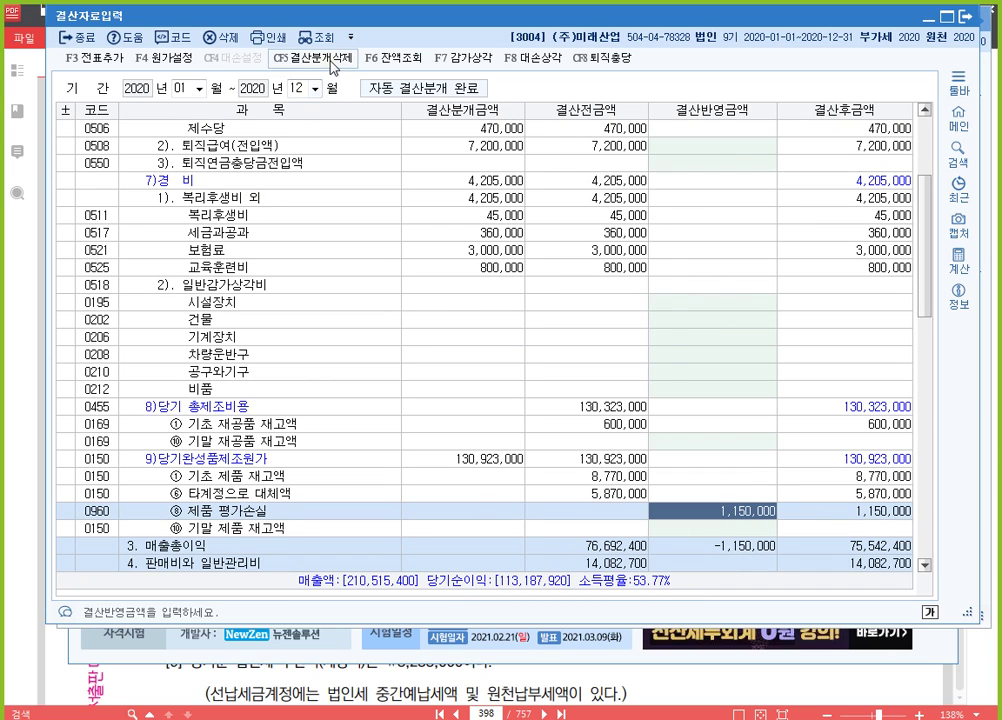
{"action": "left_click", "coordinate": [312, 58]}
{"action": "left_click", "coordinate": [561, 355]}
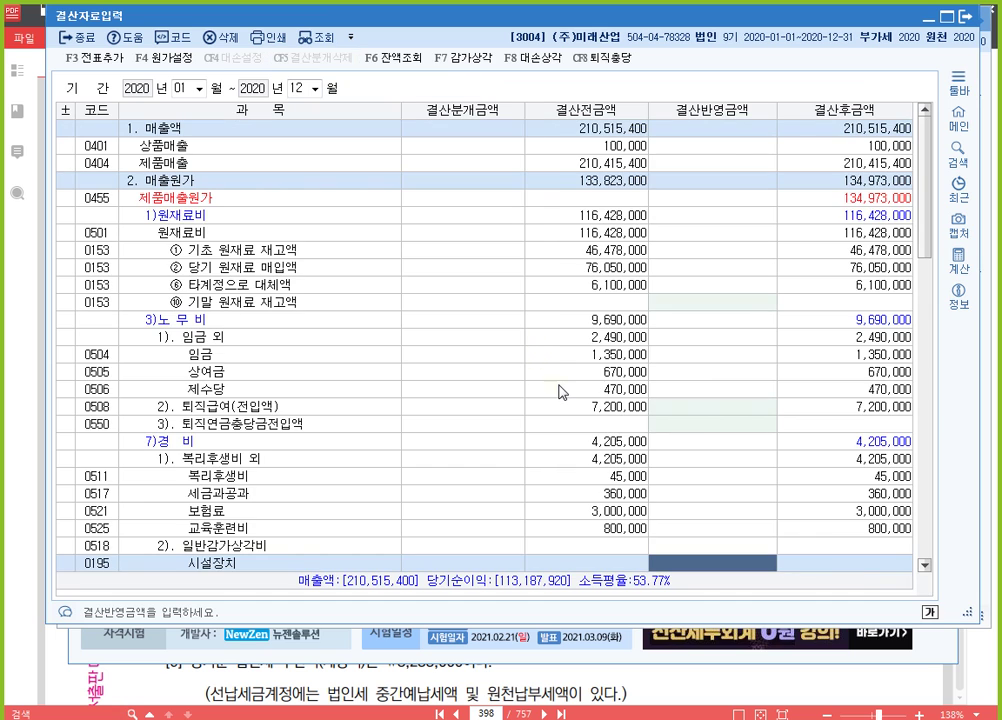
Step: Clear the closing adjustment amount (결산반영금액) for 제품 평가손실 and return to the refreshed December 31 general vouchers
{"action": "scroll", "coordinate": [565, 404], "scroll_direction": "down", "scroll_amount": 7}
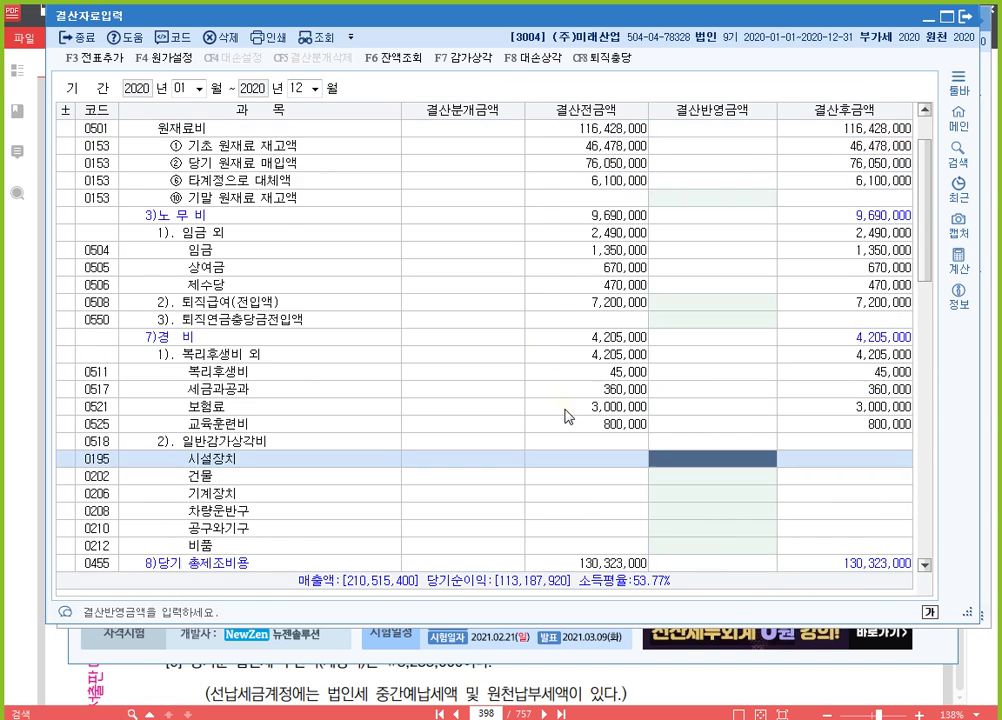
{"action": "left_click", "coordinate": [749, 408]}
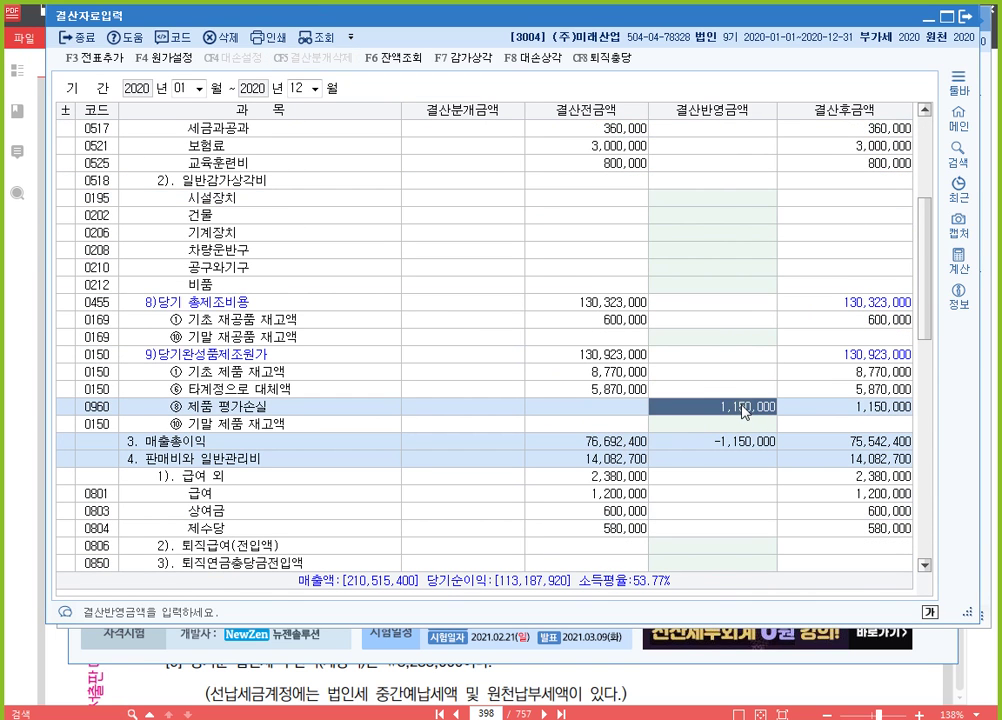
{"action": "key", "text": "Delete"}
{"action": "key", "text": "Return"}
{"action": "key", "text": "Up"}
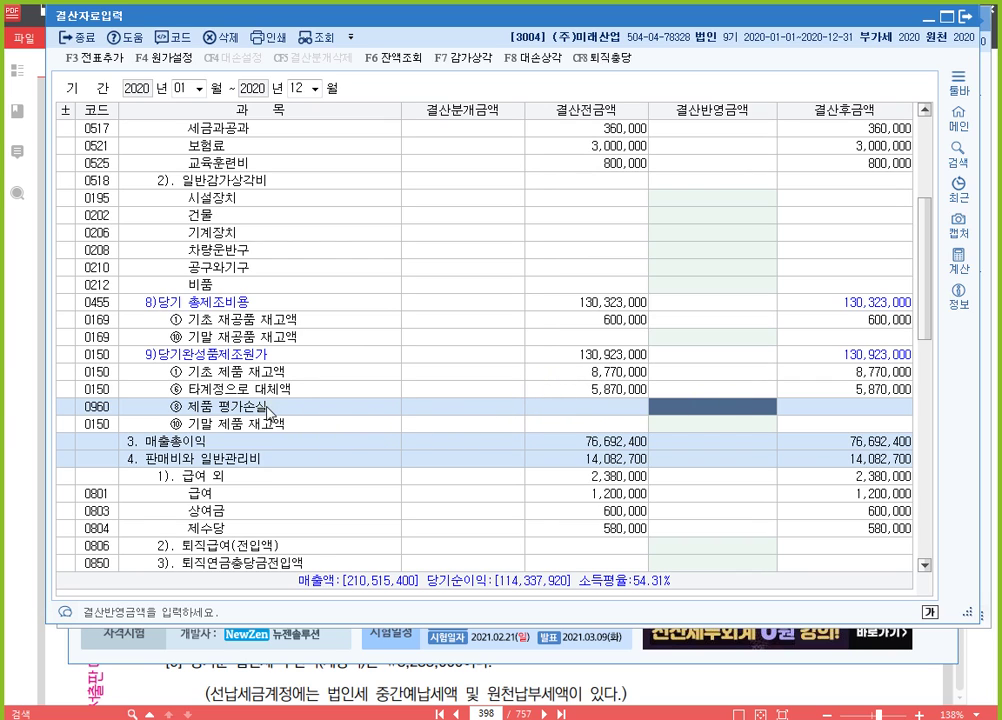
{"action": "left_click", "coordinate": [968, 24]}
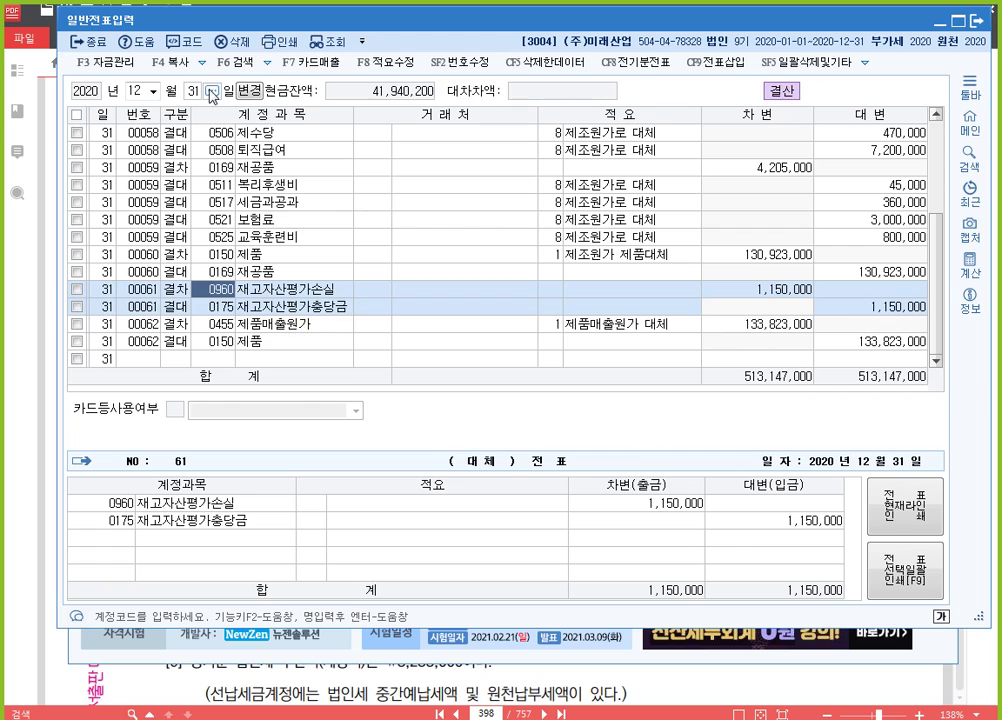
{"action": "left_click", "coordinate": [211, 95]}
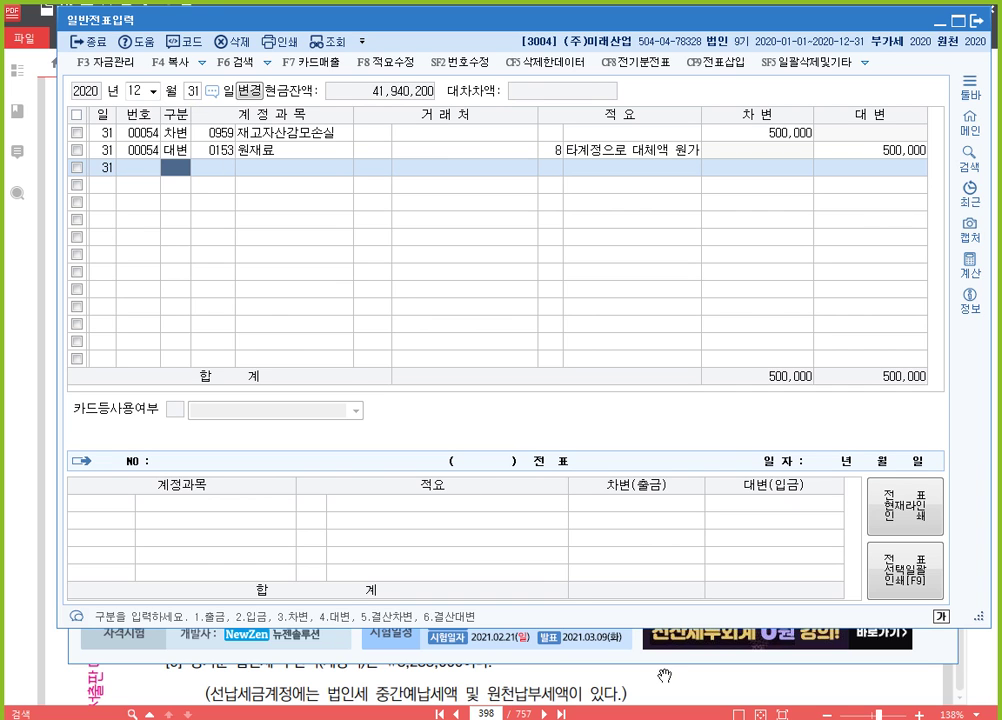
Step: Switch to the exercise in 알PDF and highlight 추가설정액 in item [3] in yellow
{"action": "left_click", "coordinate": [721, 691]}
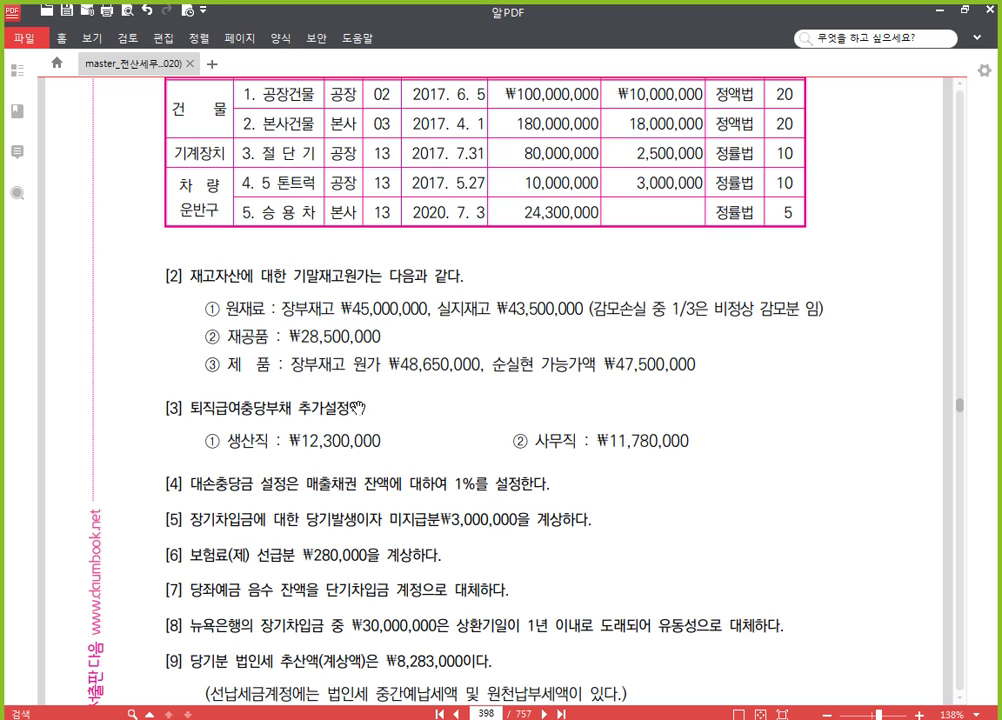
{"action": "scroll", "coordinate": [432, 356], "scroll_direction": "down", "scroll_amount": 1}
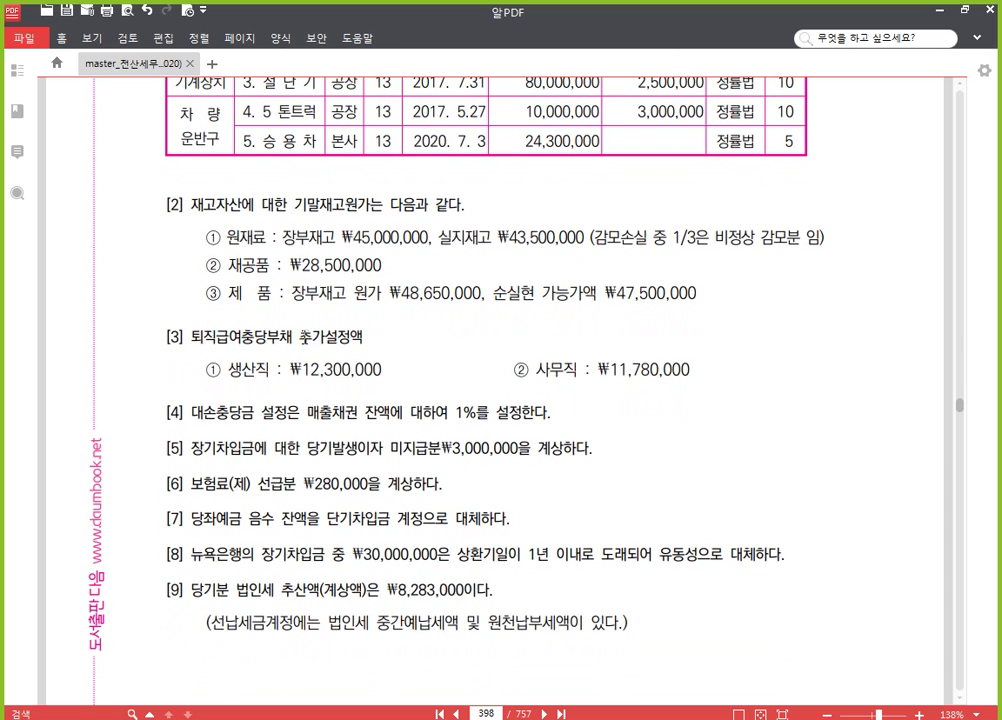
{"action": "left_click_drag", "start_coordinate": [299, 338], "coordinate": [363, 338]}
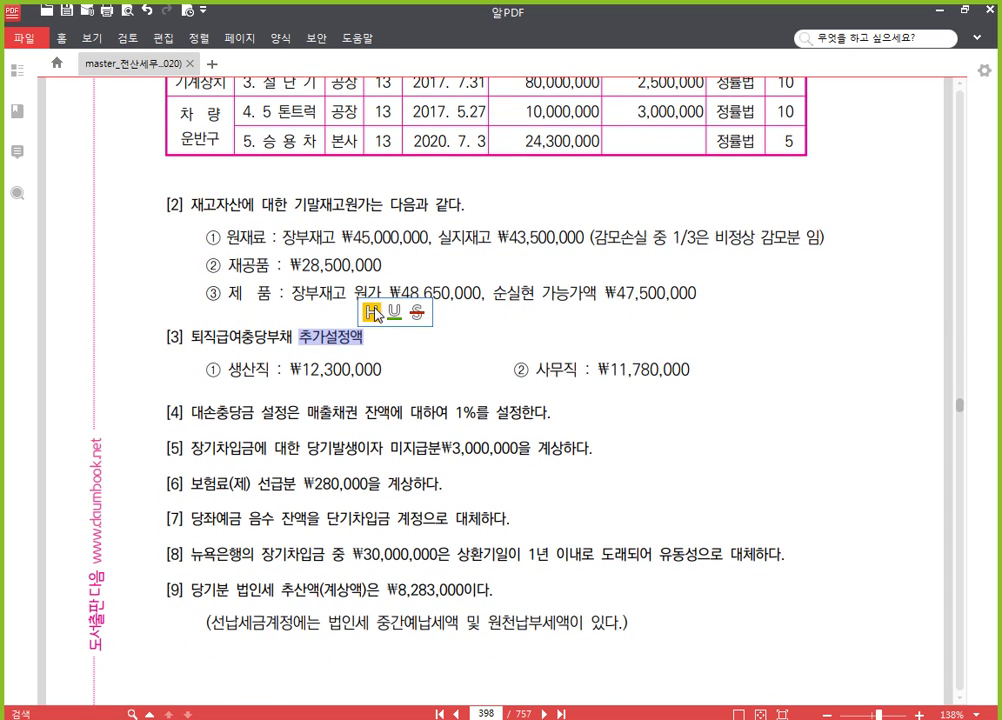
{"action": "left_click", "coordinate": [372, 312]}
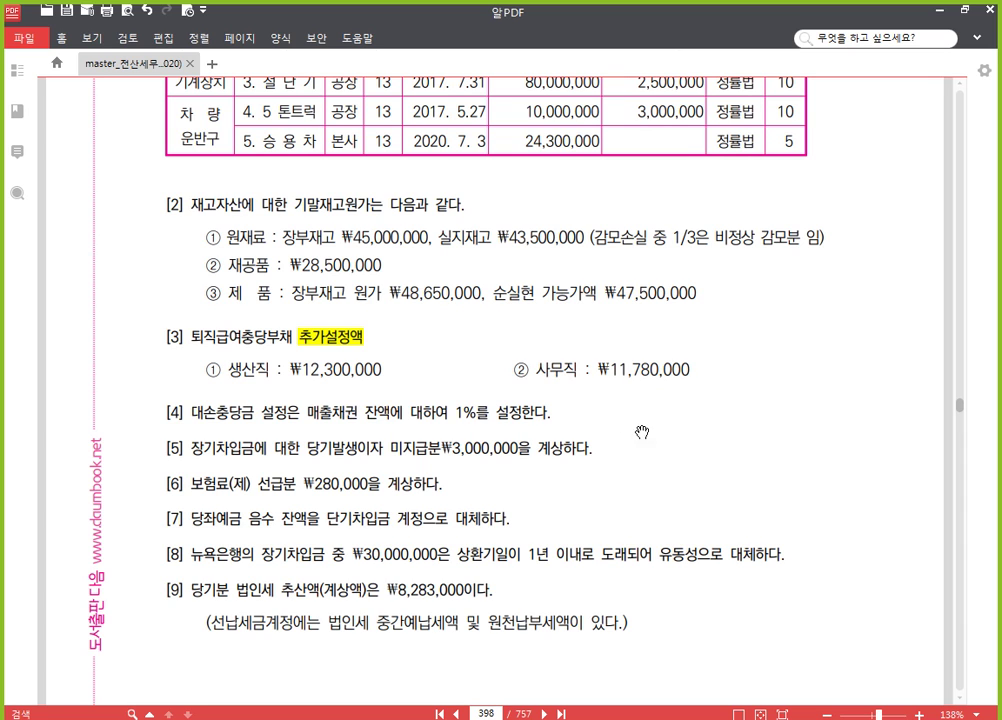
Step: In the December 31 general vouchers, add a debit line for 이자비용 (0951) of 3,000,000 without a counterparty or description
{"action": "left_click_drag", "start_coordinate": [640, 434], "coordinate": [679, 372]}
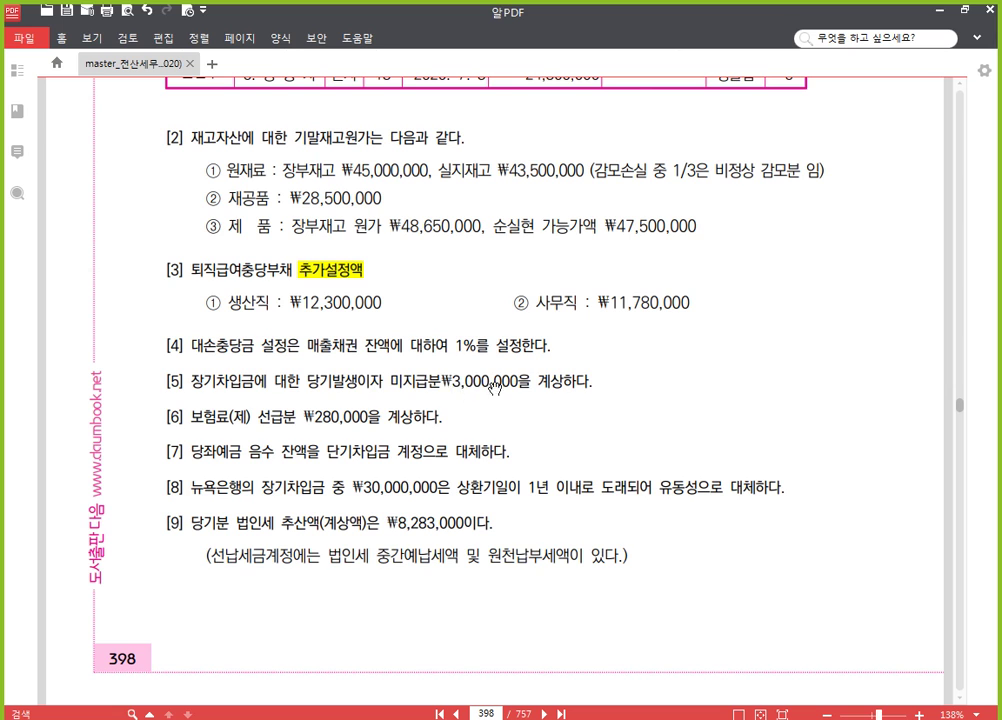
{"action": "left_click_drag", "start_coordinate": [609, 432], "coordinate": [515, 273]}
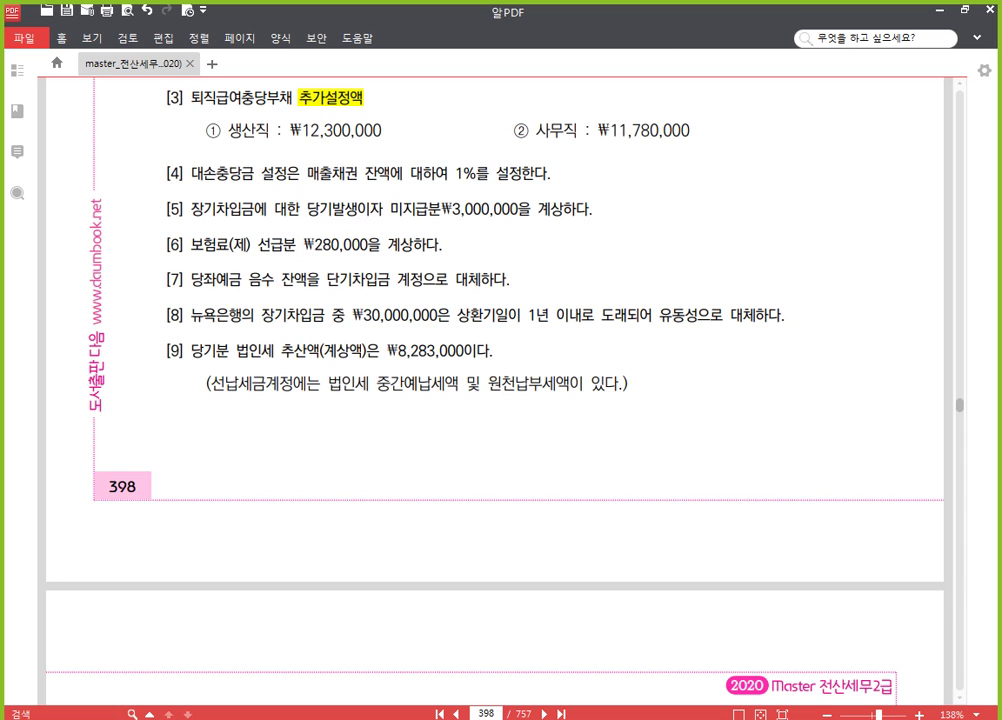
{"action": "key", "text": "alt+Tab"}
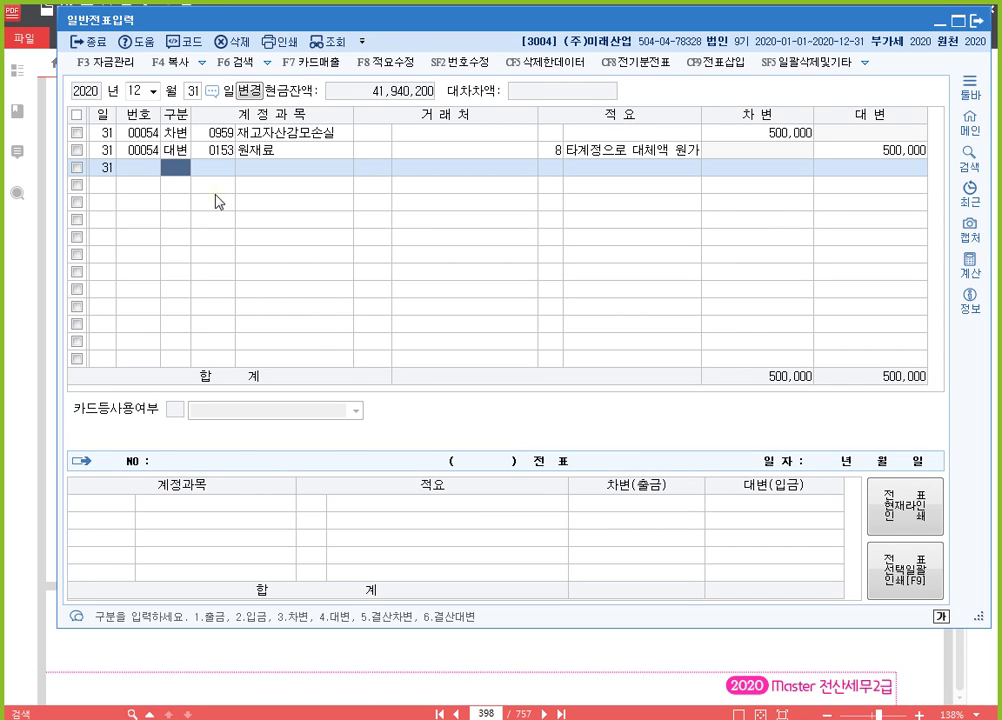
{"action": "type", "text": "3"}
{"action": "key", "text": "Return"}
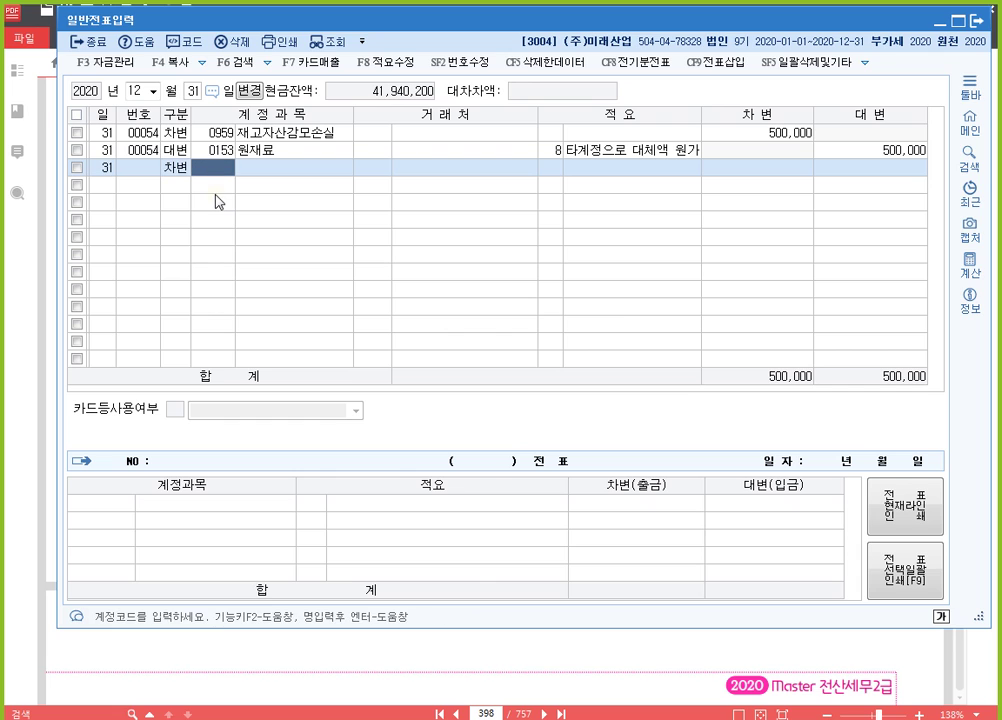
{"action": "type", "text": "951"}
{"action": "key", "text": "Return"}
{"action": "key", "text": "Return"}
{"action": "key", "text": "Return"}
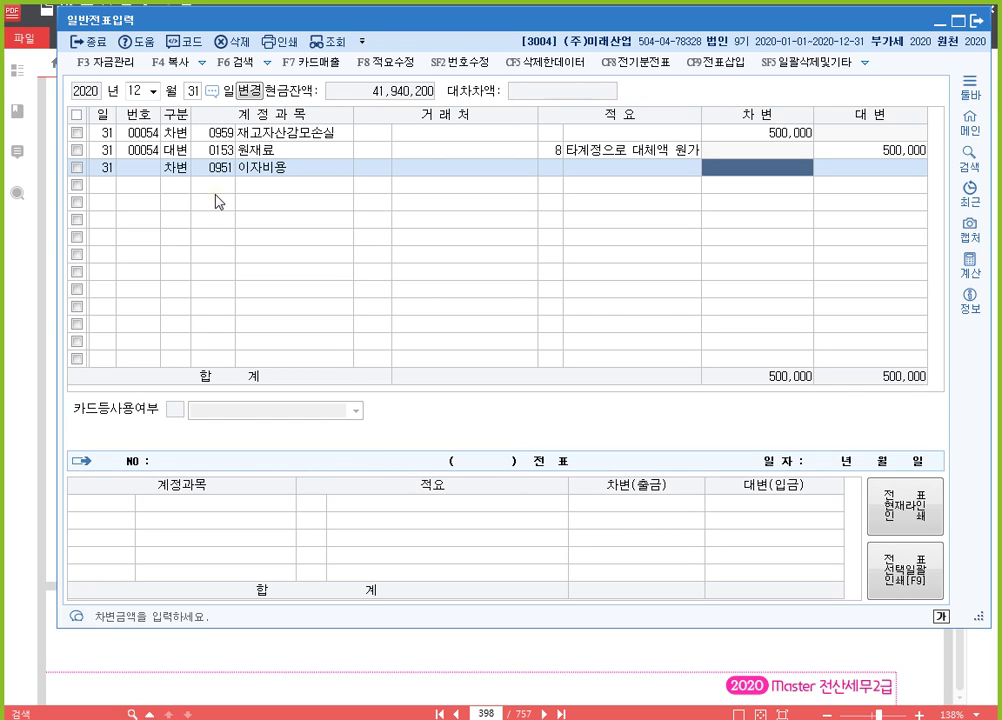
{"action": "type", "text": "3000000"}
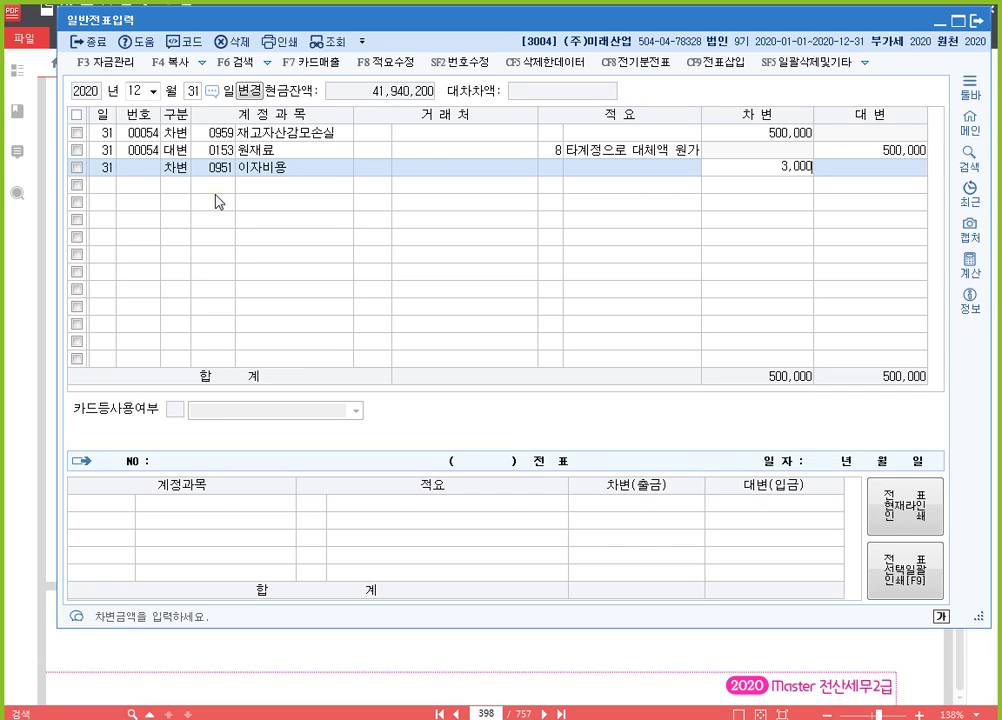
{"action": "key", "text": "Return"}
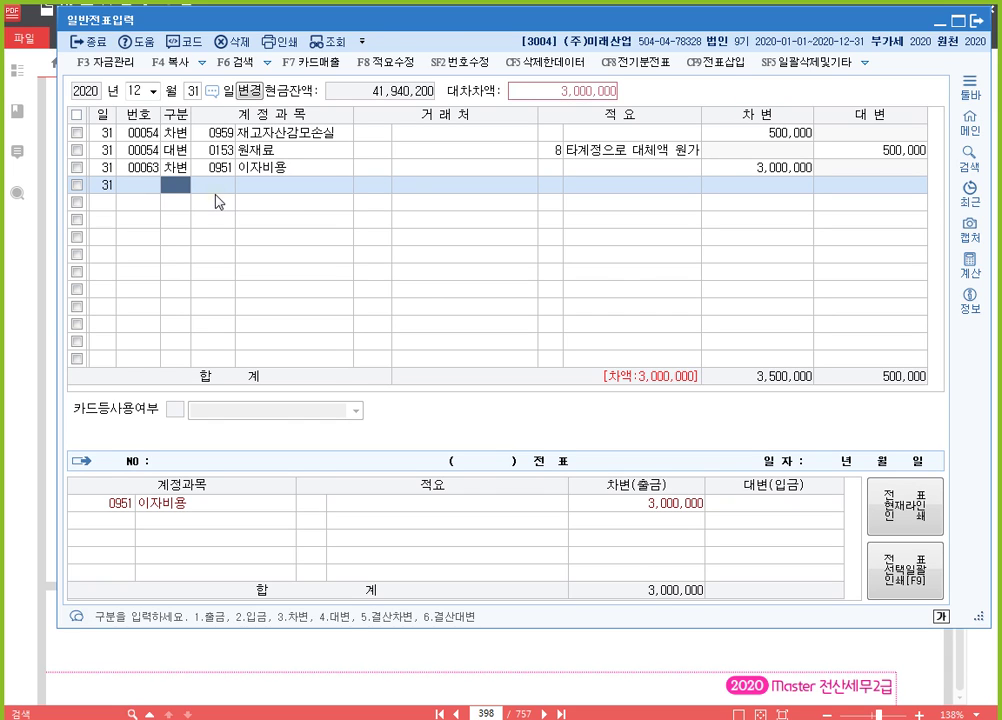
Step: Add the matching credit line for 미지급비용 (0262) of 3,000,000 without a counterparty or description
{"action": "type", "text": "4"}
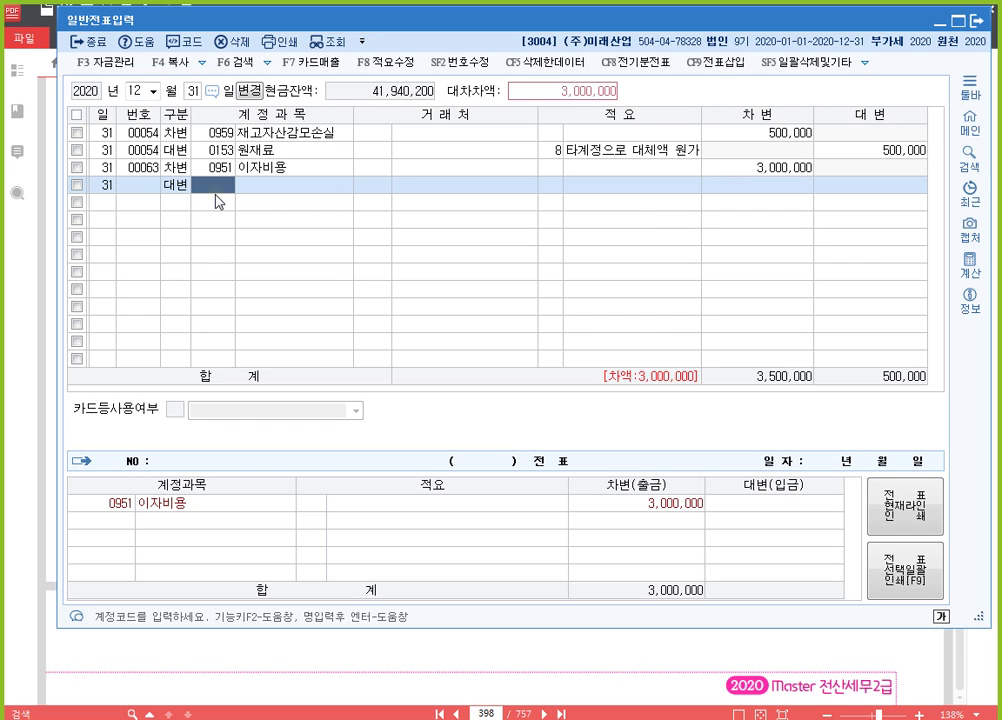
{"action": "type", "text": "미지"}
{"action": "key", "text": "Return"}
{"action": "key", "text": "Down"}
{"action": "key", "text": "Down"}
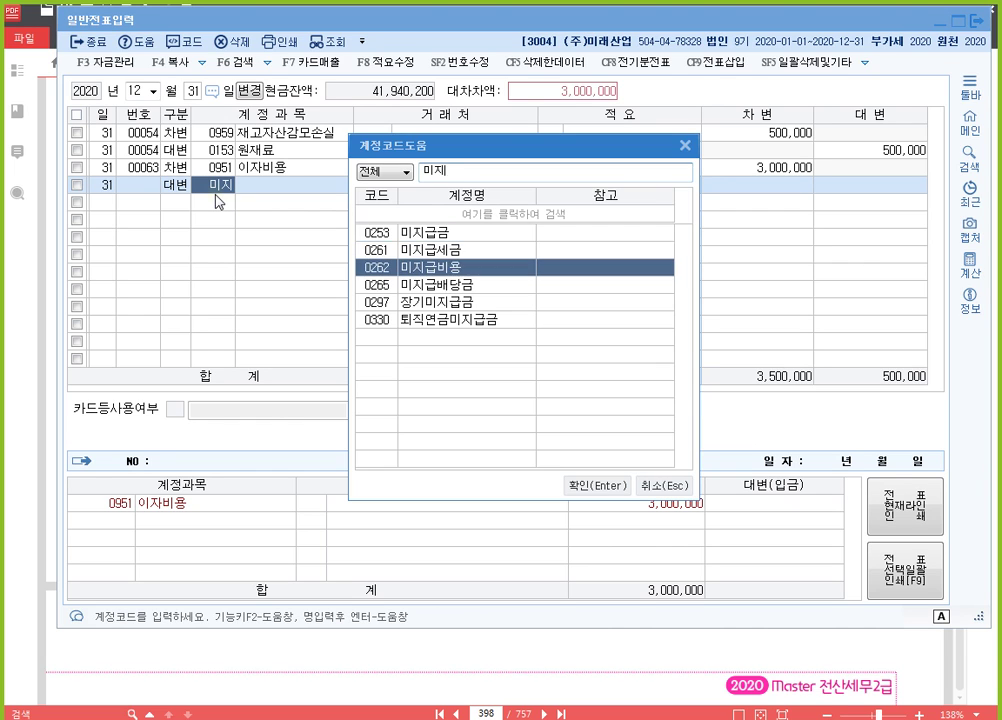
{"action": "key", "text": "Return"}
{"action": "key", "text": "Return"}
{"action": "key", "text": "Return"}
{"action": "key", "text": "Return"}
{"action": "key", "text": "Up"}
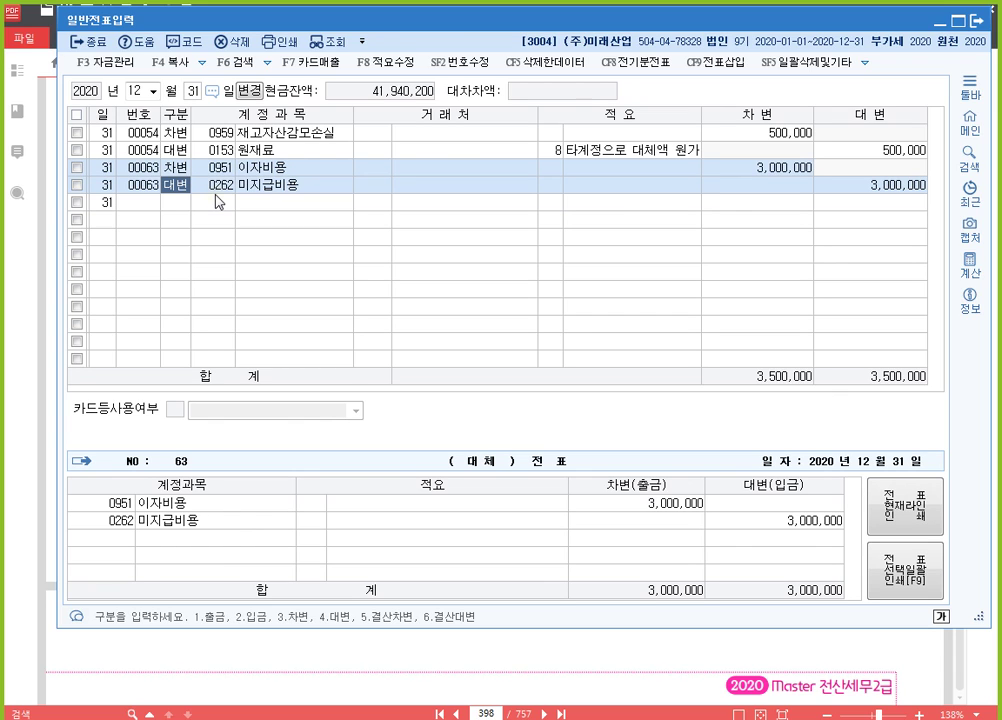
Step: Check item [6] of the exercise and add a December 31 credit line for 보험료 (0521) of 280,000
{"action": "left_click", "coordinate": [40, 275]}
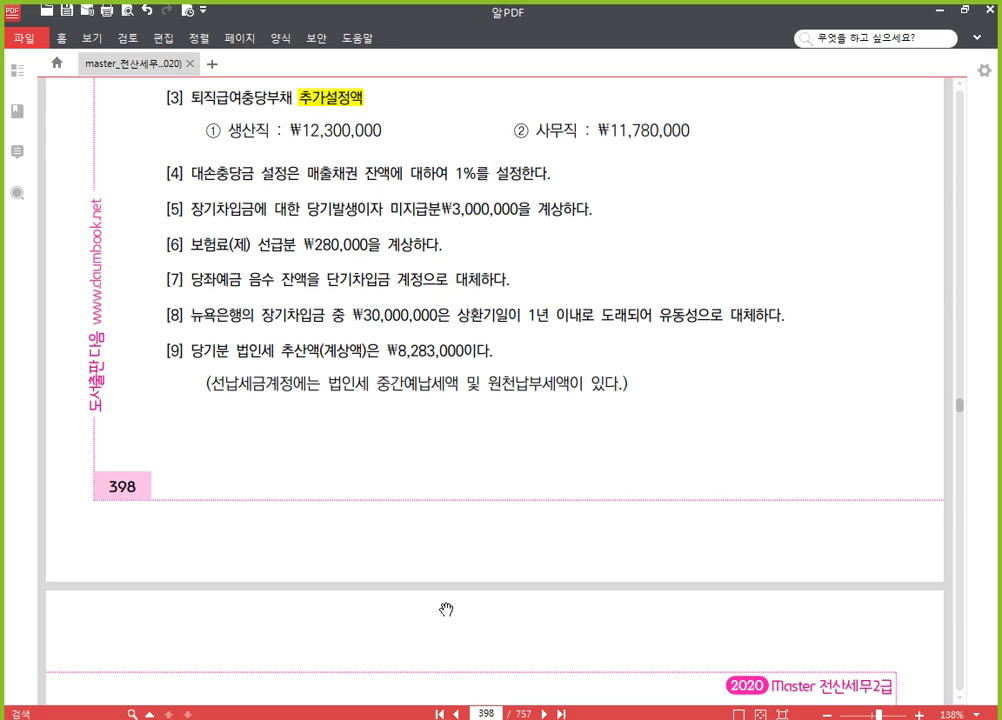
{"action": "left_click", "coordinate": [548, 700]}
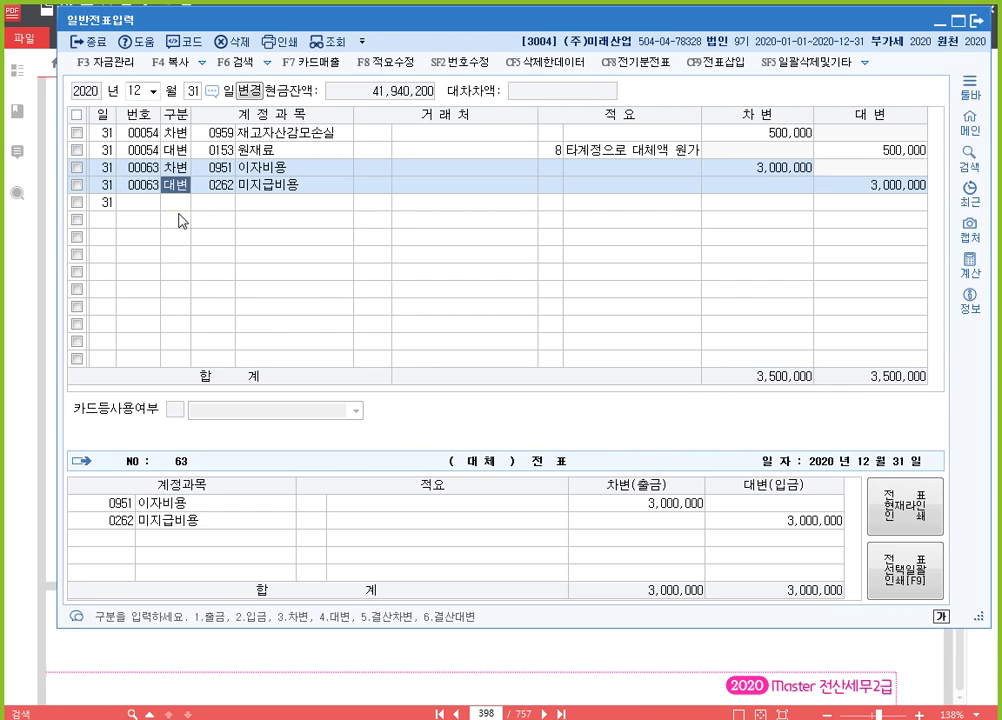
{"action": "left_click", "coordinate": [177, 204]}
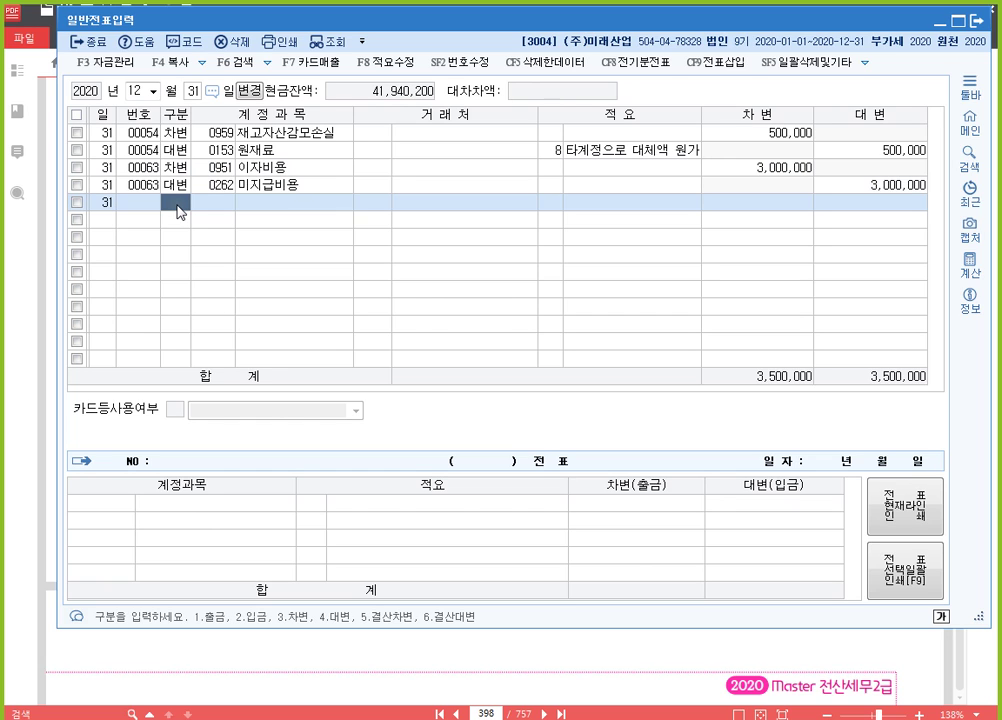
{"action": "type", "text": "4521"}
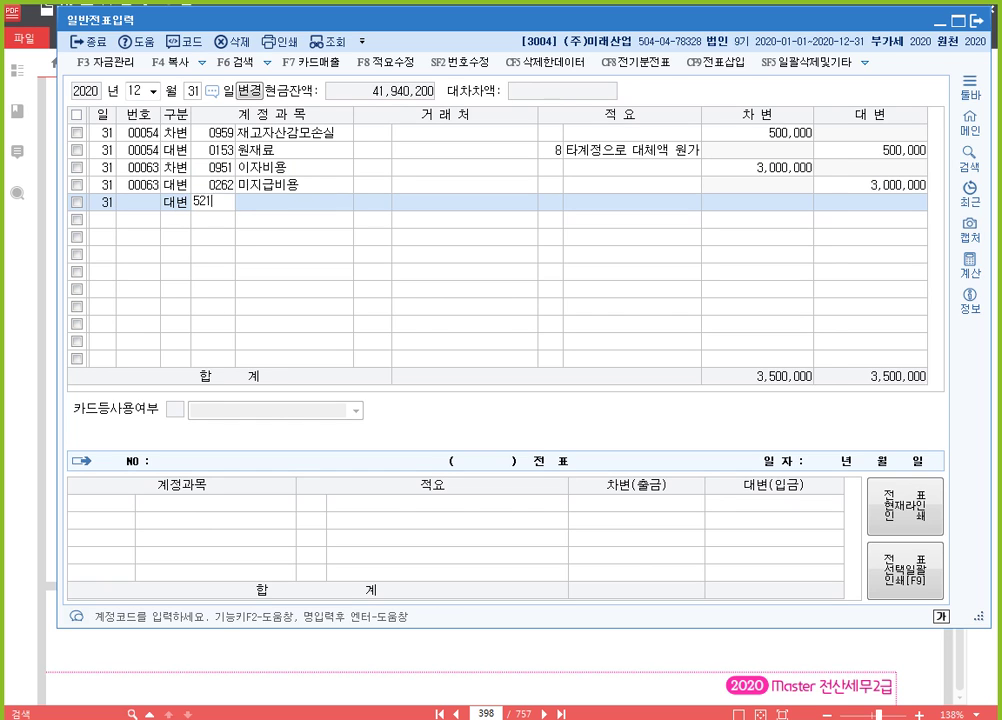
{"action": "key", "text": "Return"}
{"action": "key", "text": "Return"}
{"action": "key", "text": "Return"}
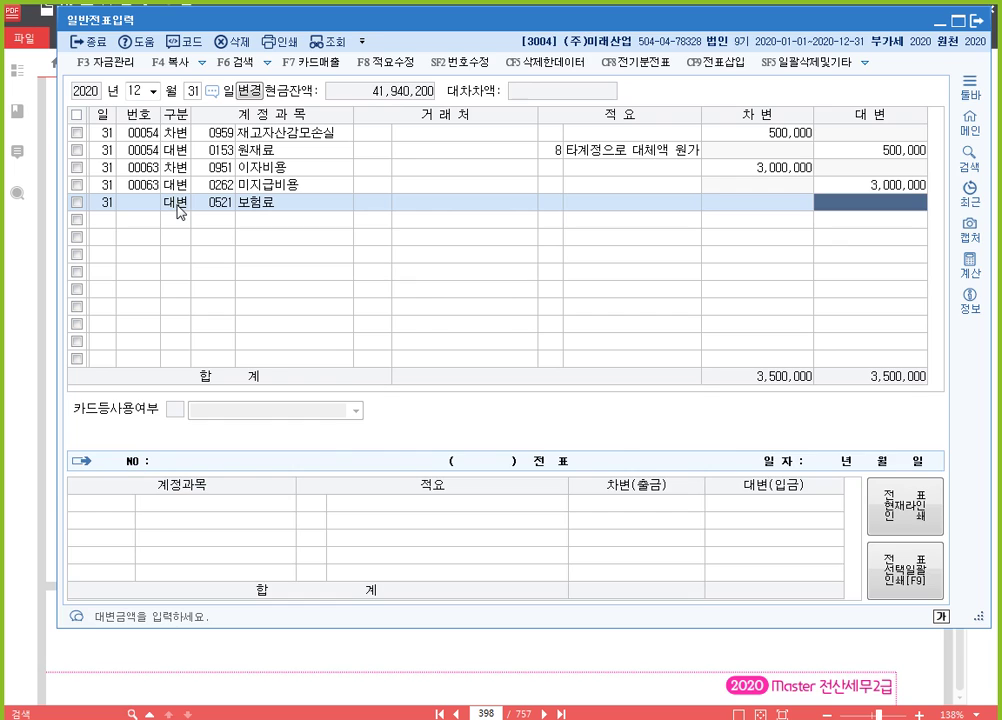
{"action": "type", "text": "2800000"}
{"action": "key", "text": "Return"}
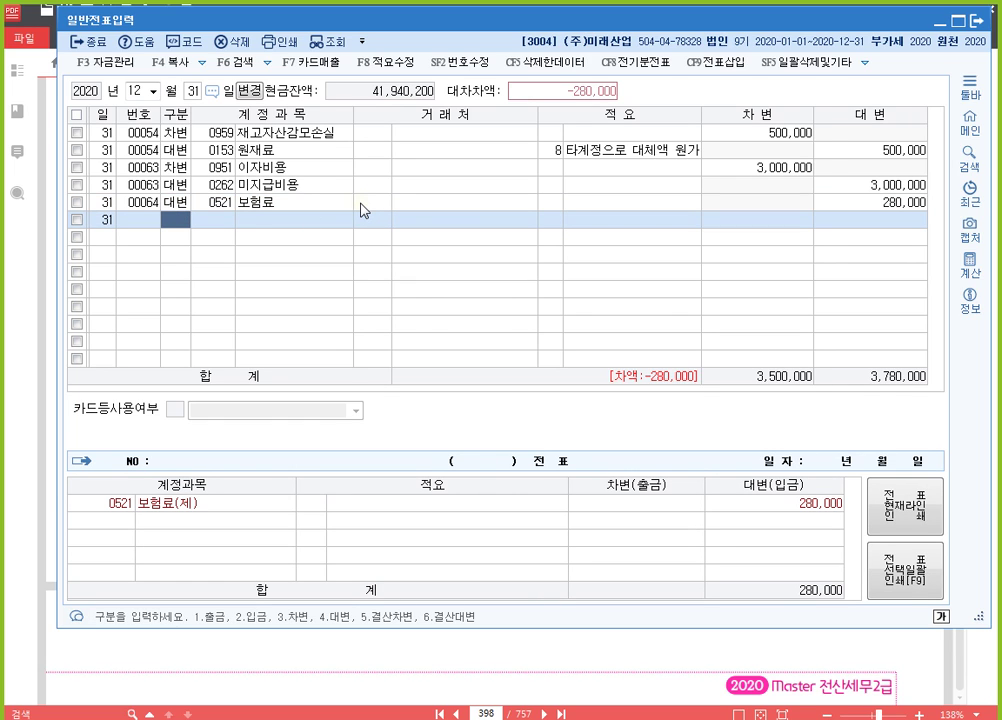
Step: Add the matching December 31 debit line for 선급비용 (0133) of 280,000 without a counterparty or description
{"action": "type", "text": "3"}
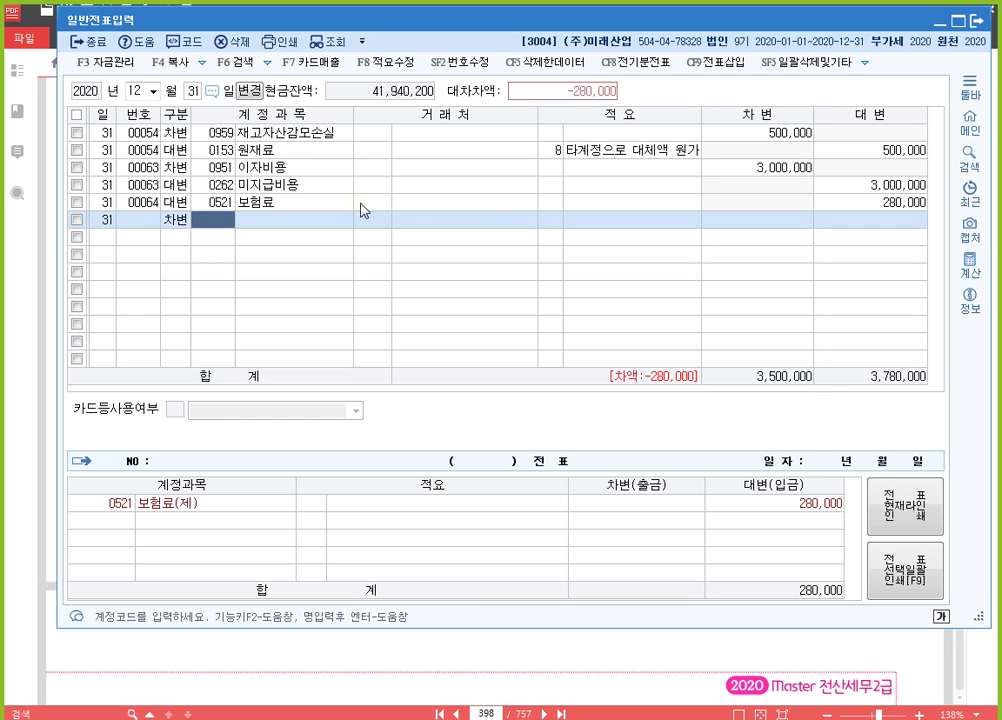
{"action": "type", "text": "선급"}
{"action": "key", "text": "Return"}
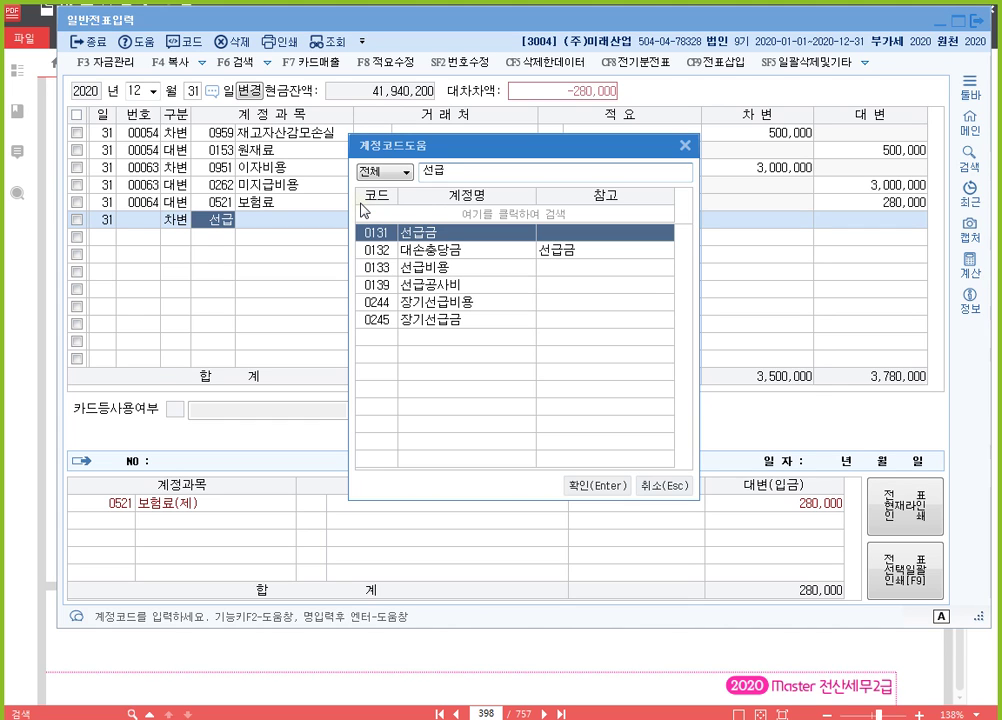
{"action": "key", "text": "Down"}
{"action": "key", "text": "Down"}
{"action": "key", "text": "Return"}
{"action": "key", "text": "Return"}
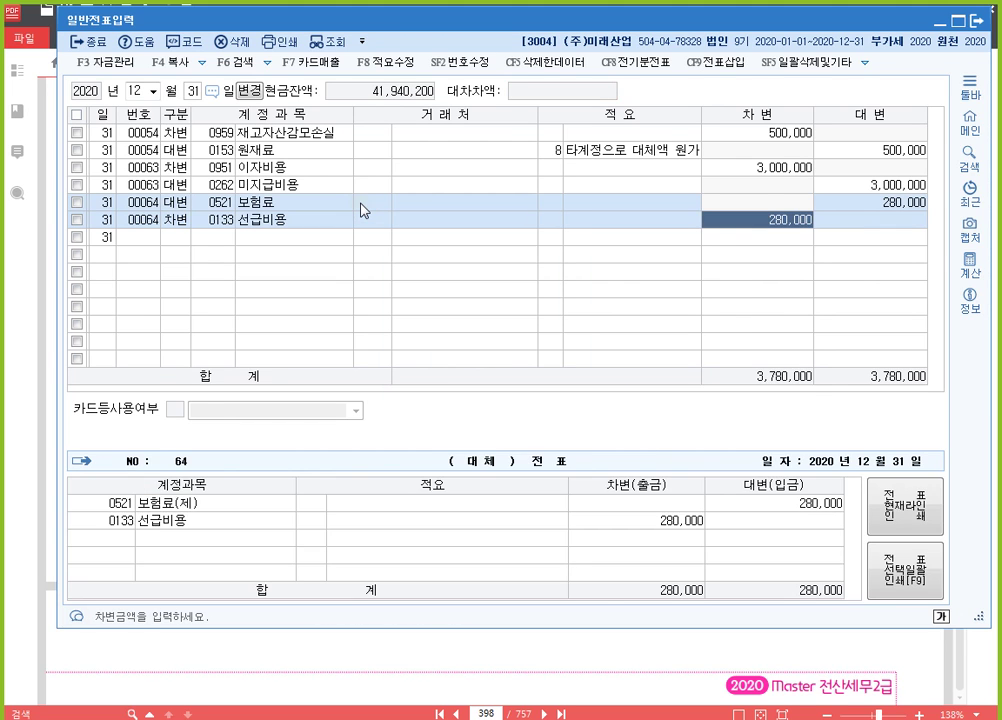
{"action": "key", "text": "Return"}
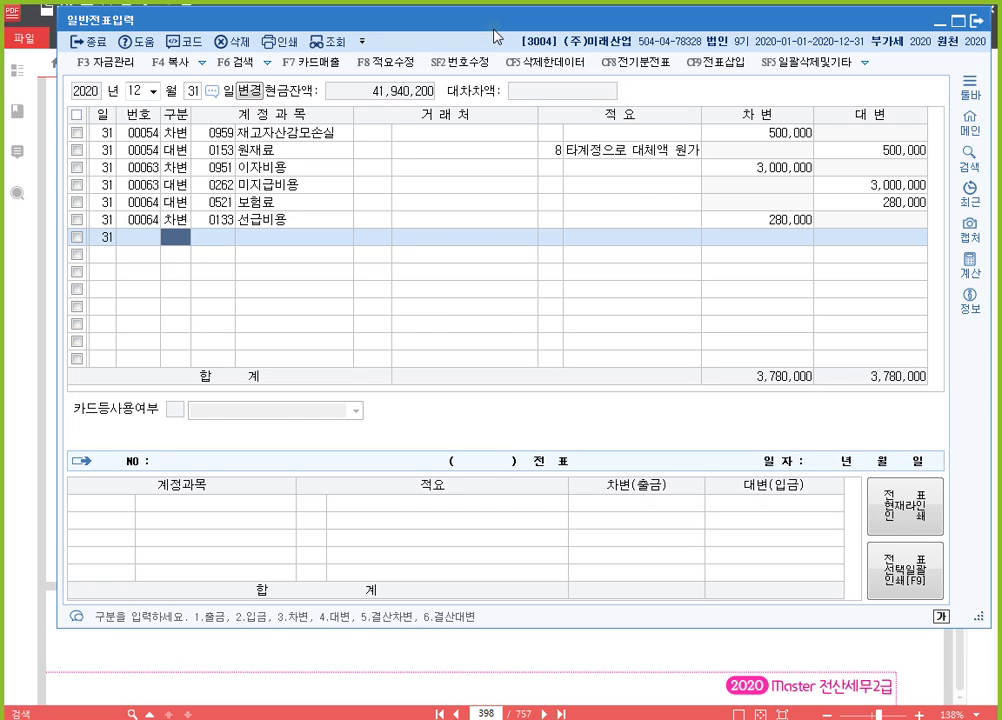
{"action": "key", "text": "Up"}
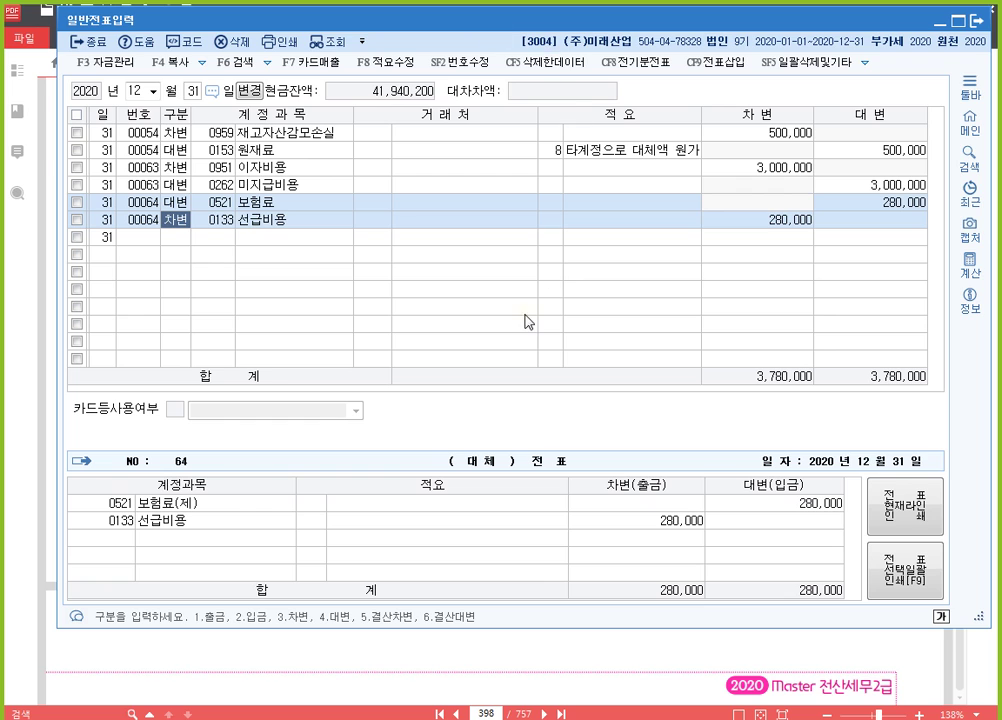
Step: Read item [7] of the exercise in 알PDF and look up the 당좌예금 balance in KcLep's December 31, 2020 합계잔액시산표
{"action": "left_click", "coordinate": [618, 667]}
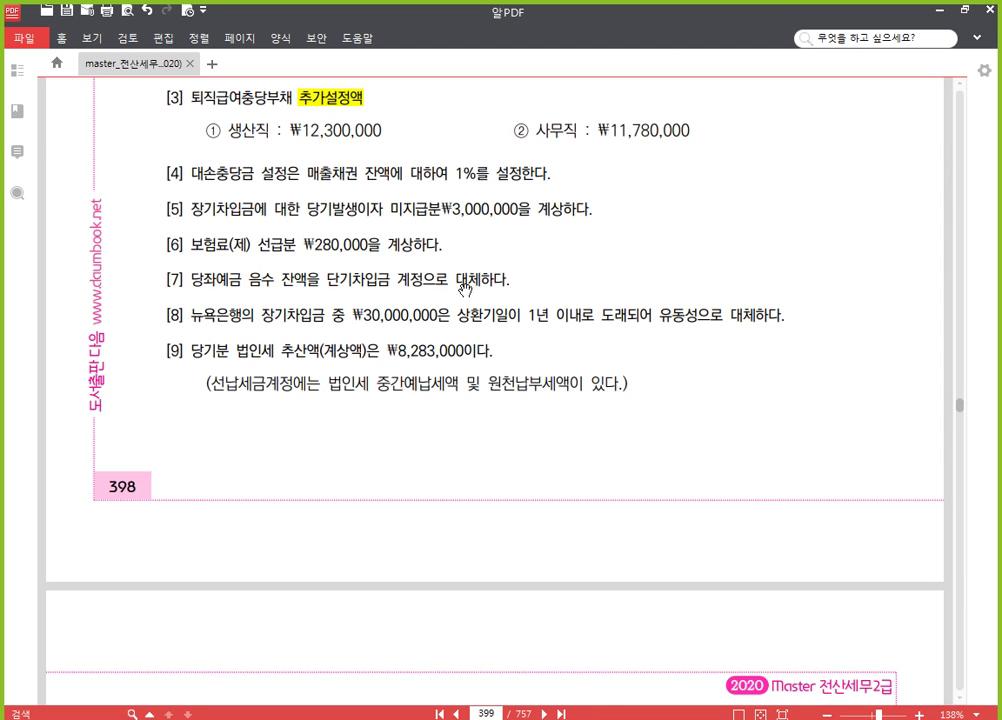
{"action": "left_click_drag", "start_coordinate": [451, 494], "coordinate": [429, 409]}
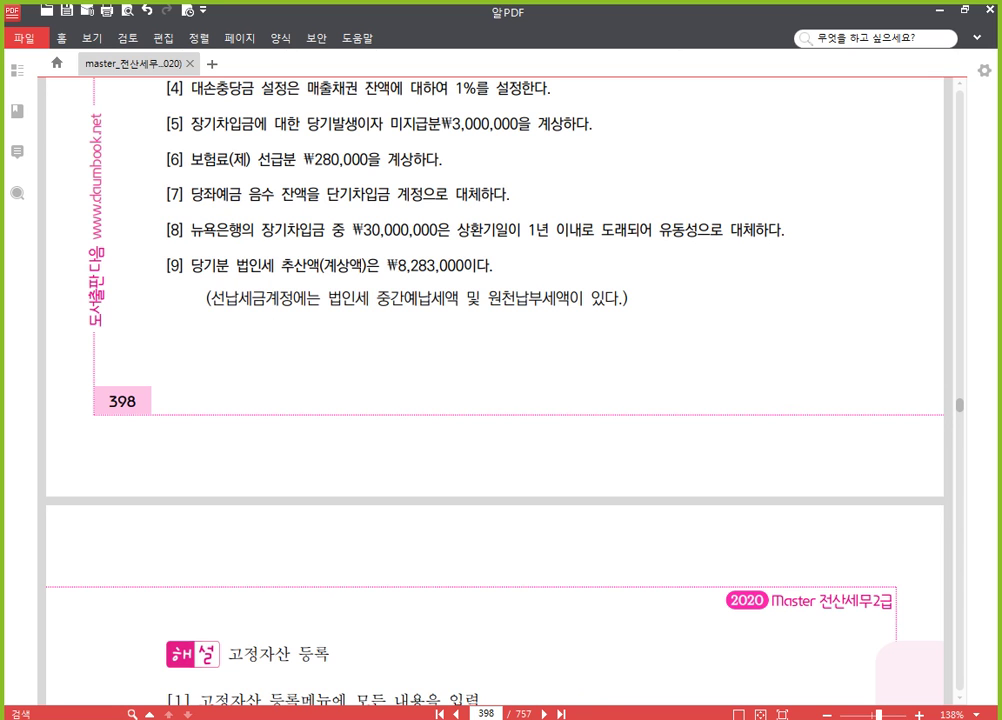
{"action": "left_click", "coordinate": [523, 715]}
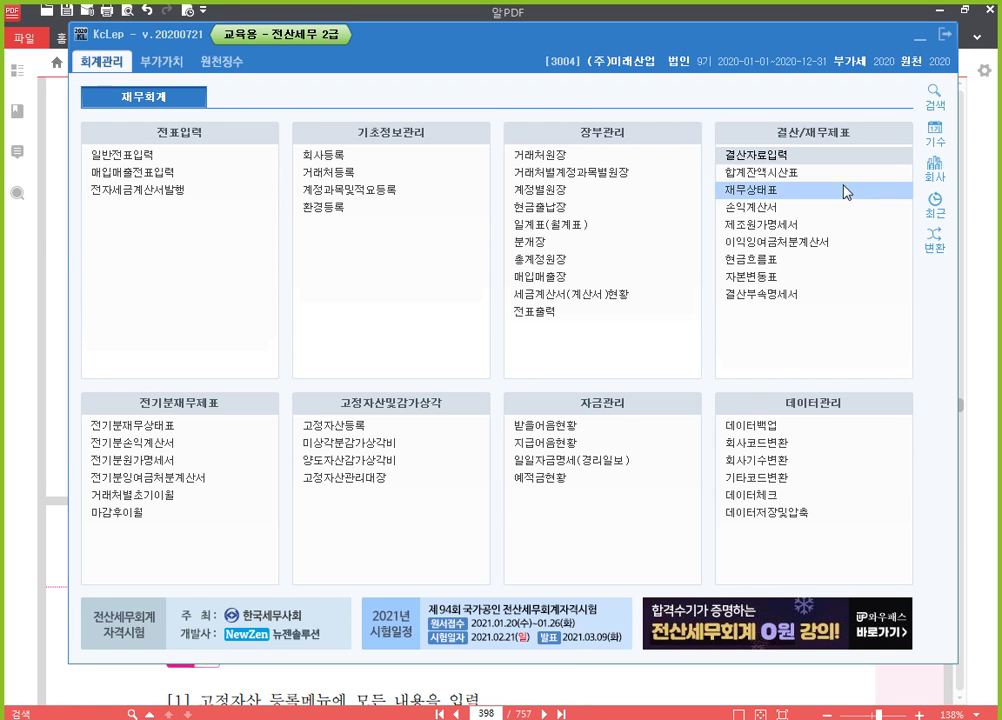
{"action": "left_click", "coordinate": [828, 178]}
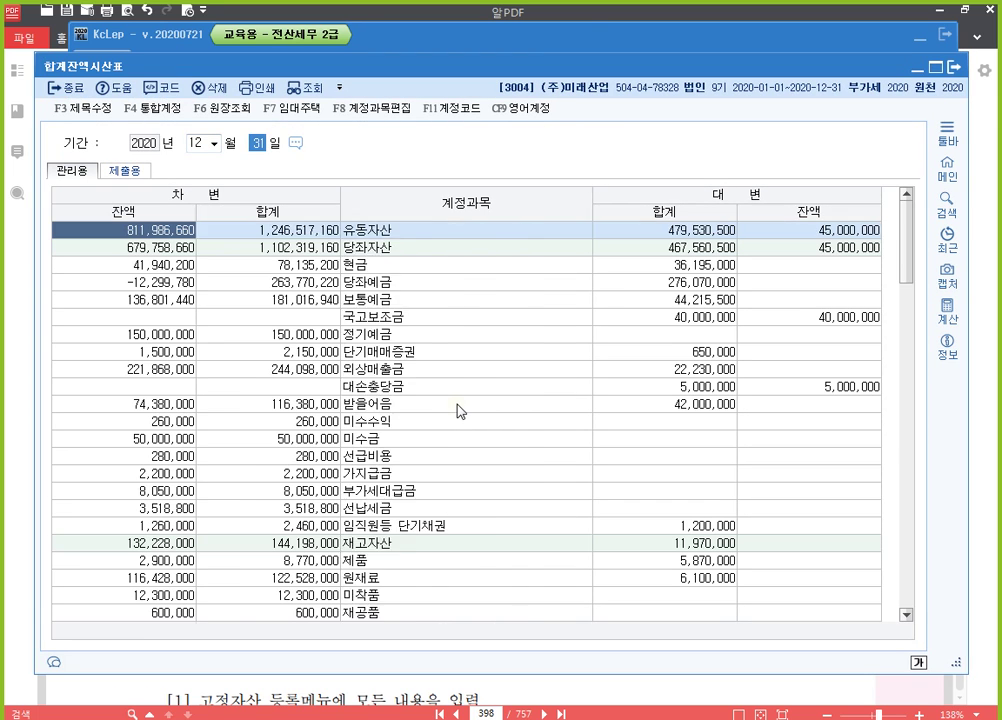
{"action": "left_click", "coordinate": [362, 283]}
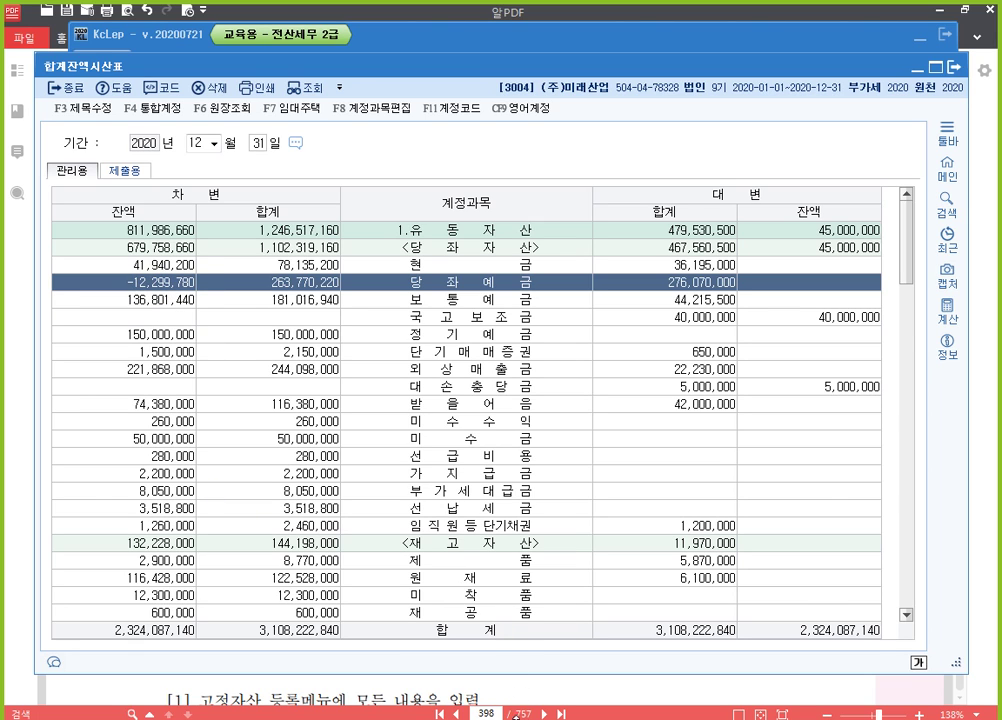
Step: In the December 31 general vouchers, add a debit line for 당좌예금 (0102) of 12,299,780 without a counterparty or description
{"action": "key", "text": "alt+Tab"}
{"action": "left_click", "coordinate": [175, 237]}
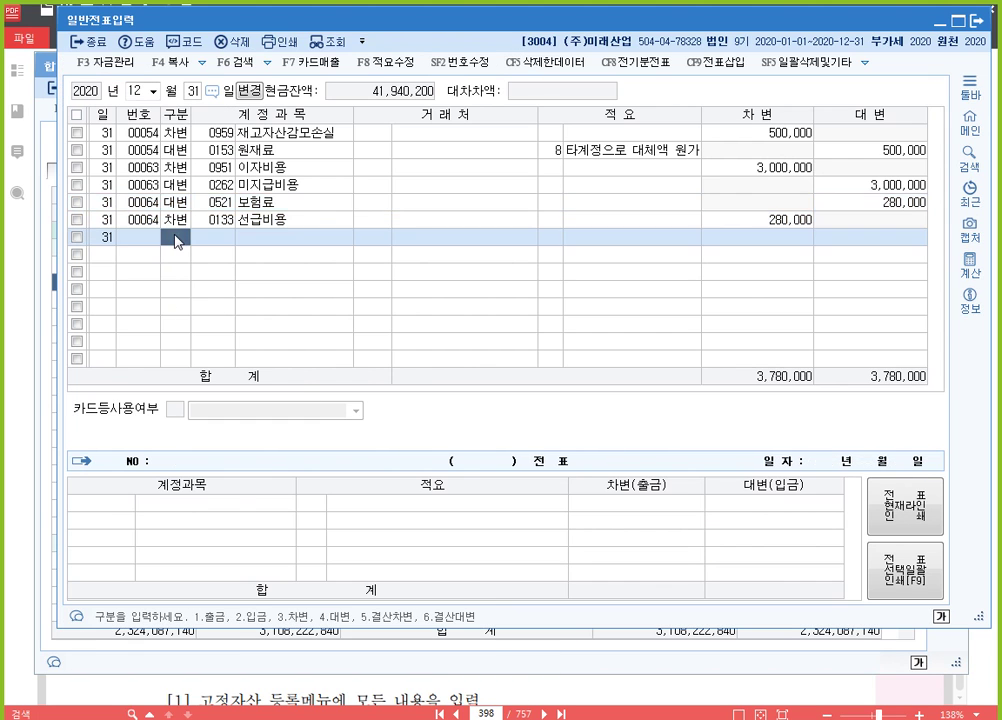
{"action": "type", "text": "3102"}
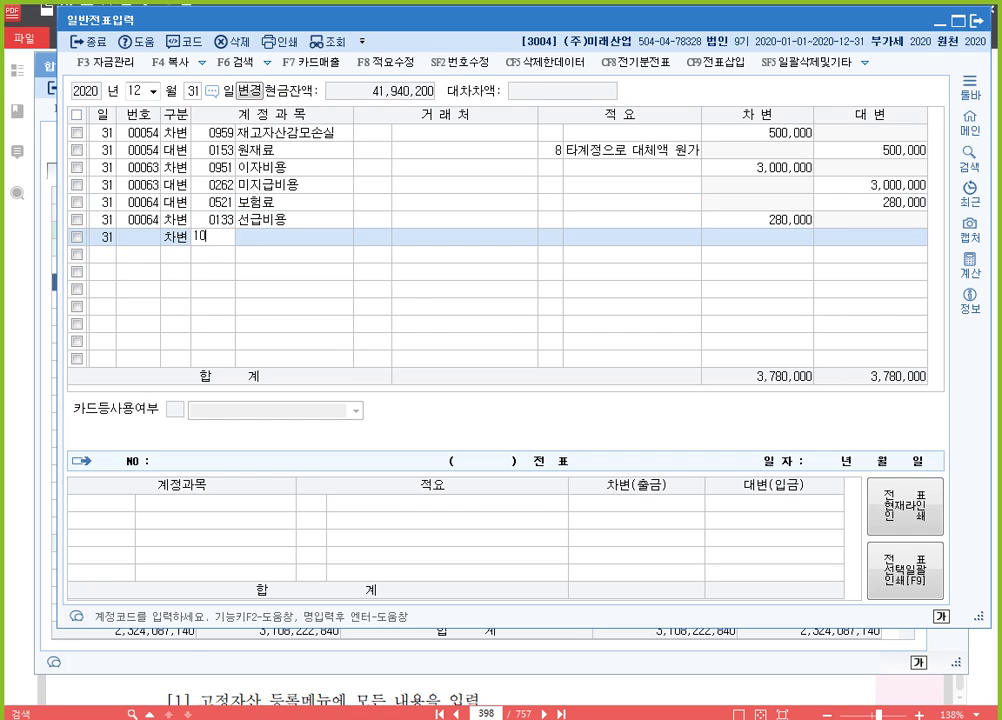
{"action": "key", "text": "Return"}
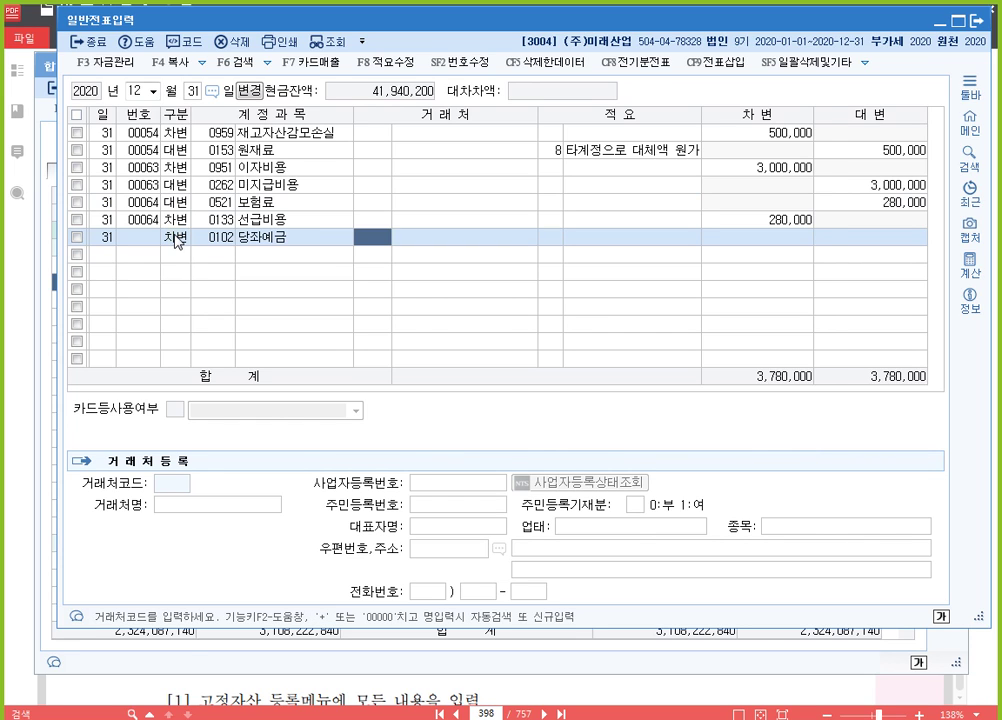
{"action": "type", "text": "122+ㄱ"}
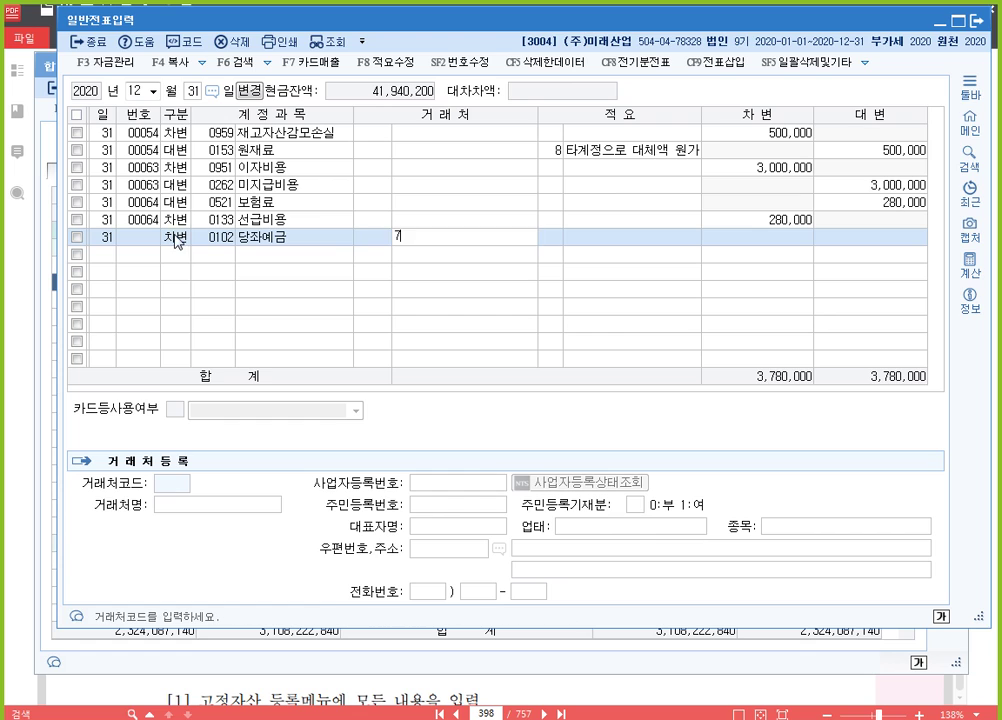
{"action": "type", "text": "80"}
{"action": "key", "text": "Escape"}
{"action": "key", "text": "Return"}
{"action": "key", "text": "Return"}
{"action": "key", "text": "Return"}
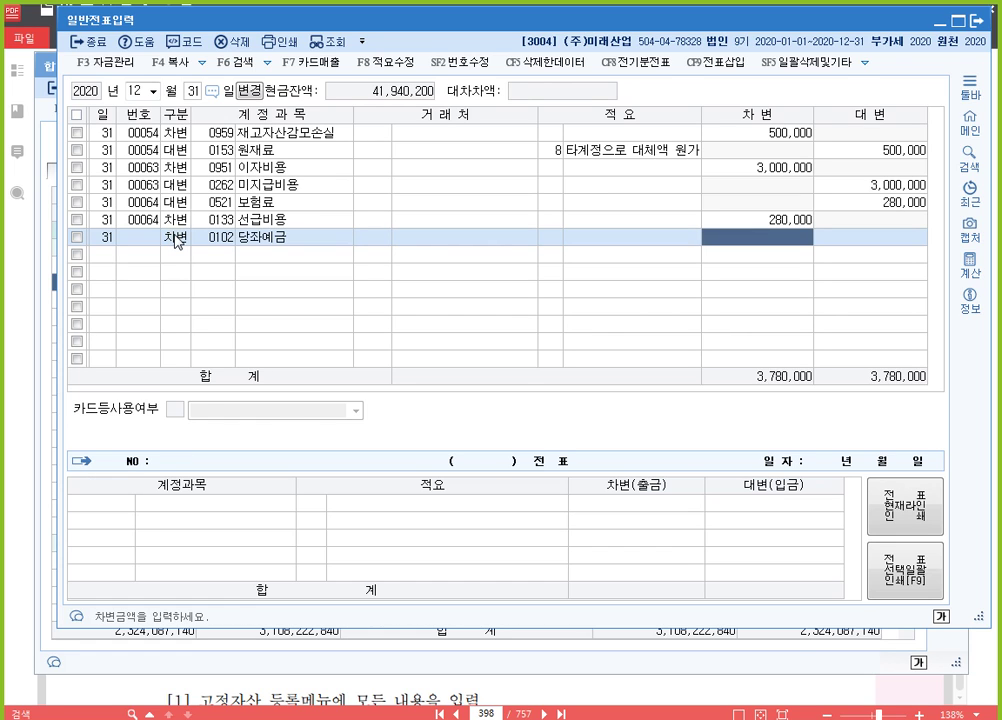
{"action": "type", "text": "12,299,7"}
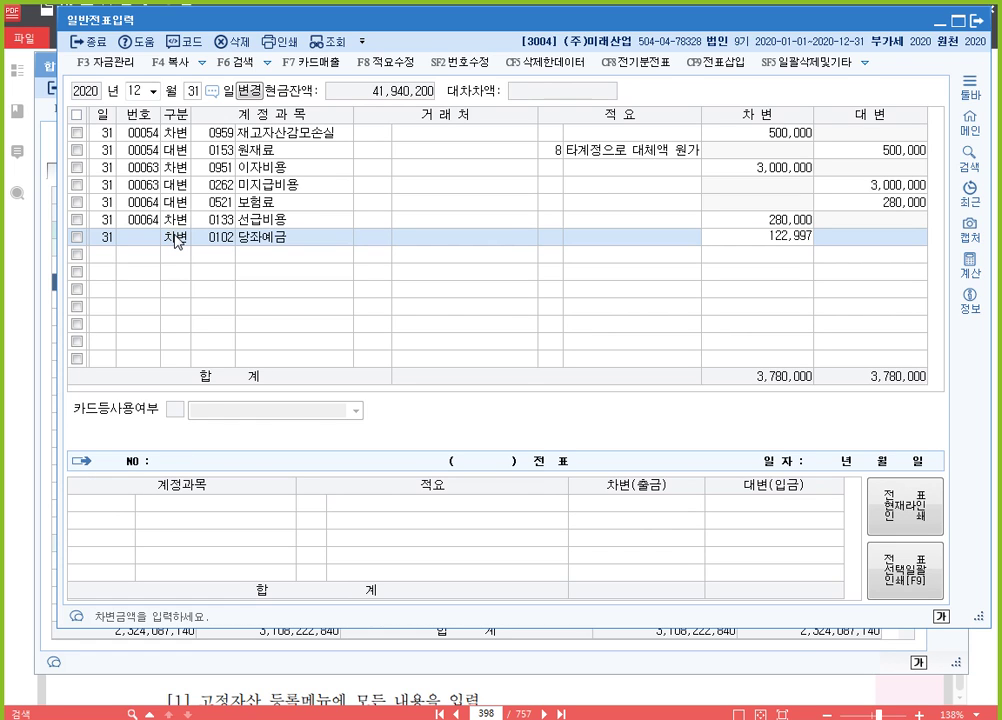
{"action": "type", "text": "80"}
{"action": "key", "text": "Return"}
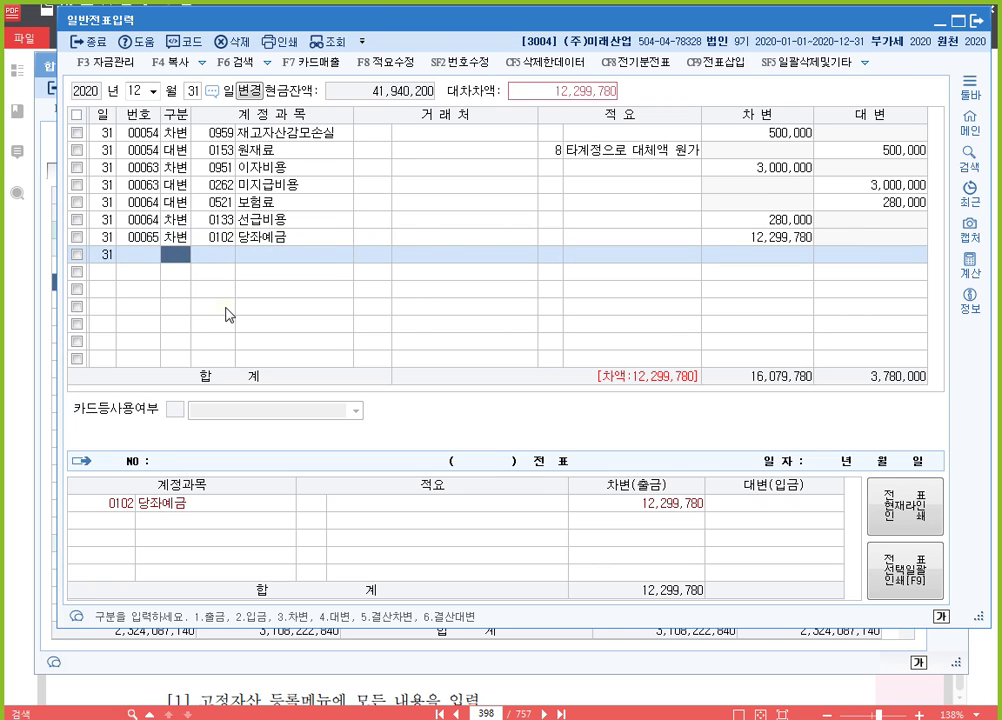
Step: Add the matching credit line for 단기차입금 (0260) of 12,299,780 without a counterparty or description
{"action": "type", "text": "4단기"}
{"action": "key", "text": "Return"}
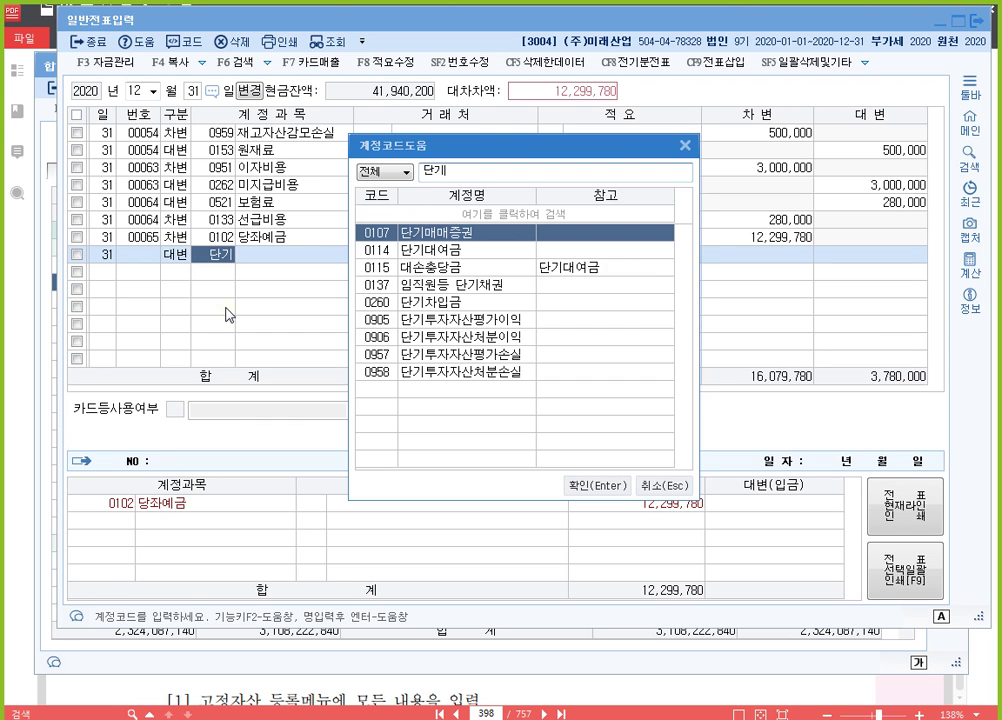
{"action": "type", "text": "차"}
{"action": "key", "text": "Return"}
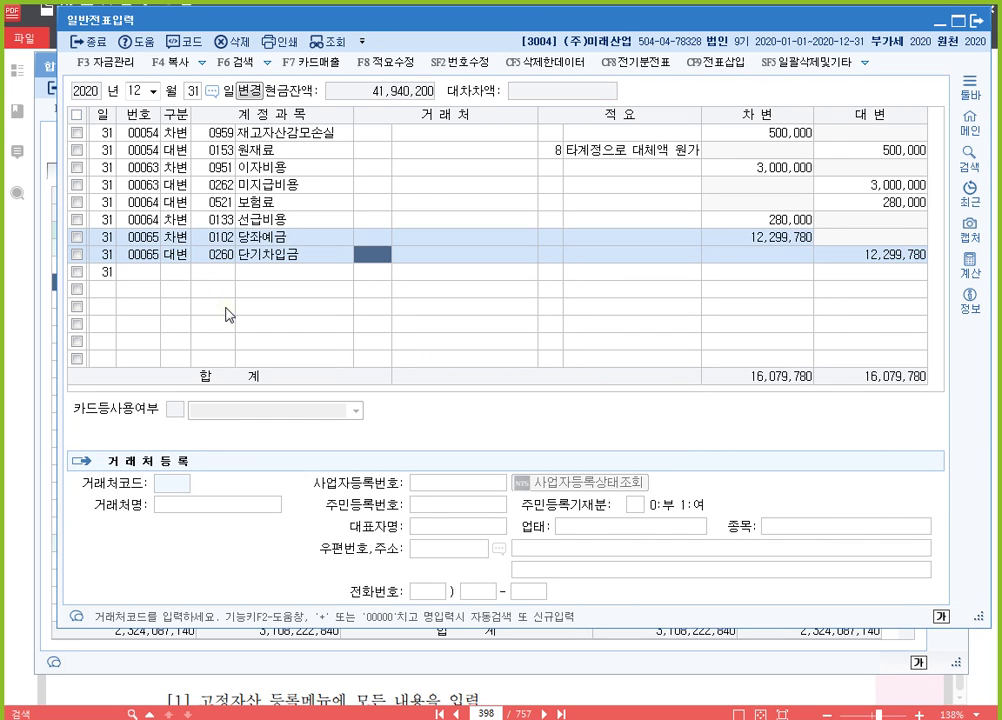
{"action": "key", "text": "Return"}
{"action": "key", "text": "Return"}
{"action": "key", "text": "Return"}
{"action": "key", "text": "Return"}
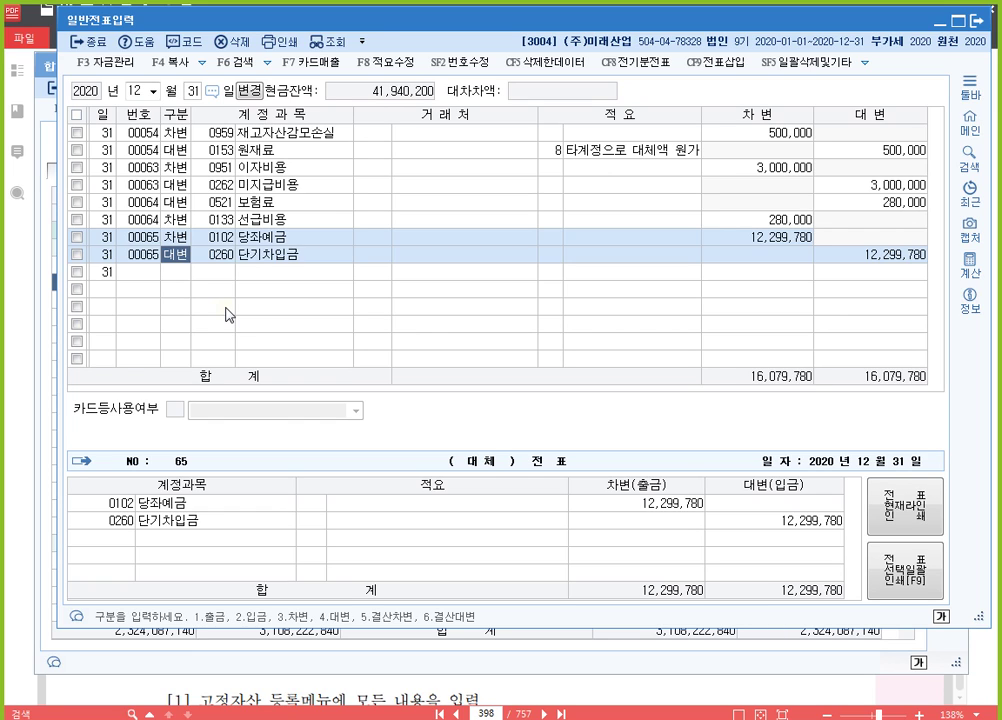
Step: Review the 당좌예금 and 단기차입금 voucher lines and recheck 당좌예금 in the reloaded December 31 합계잔액시산표
{"action": "left_click", "coordinate": [228, 239]}
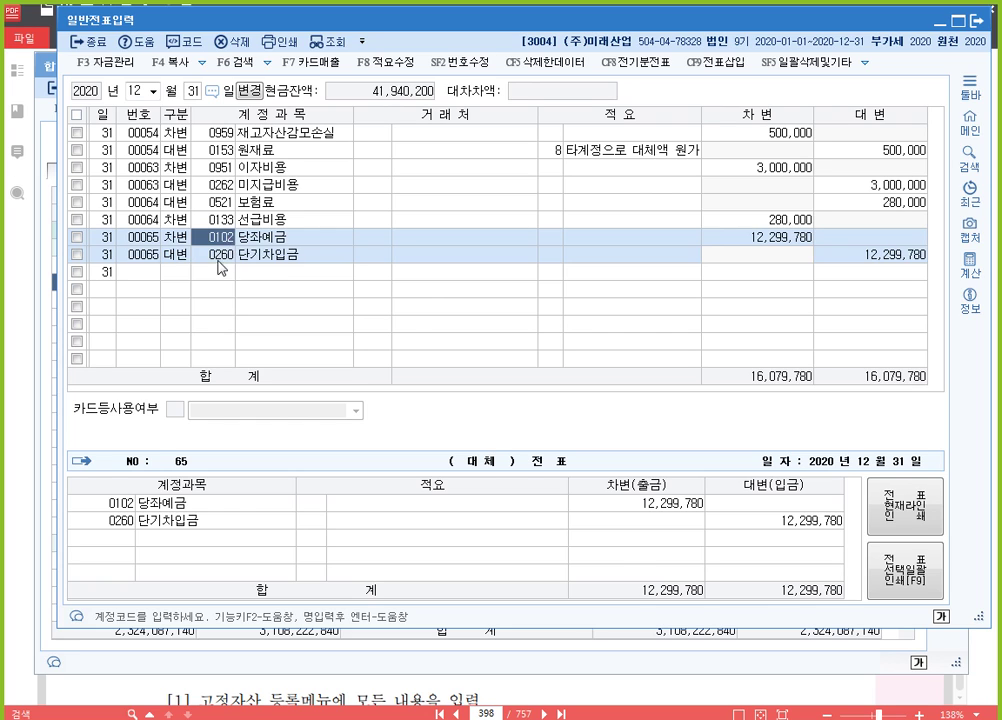
{"action": "left_click", "coordinate": [220, 258]}
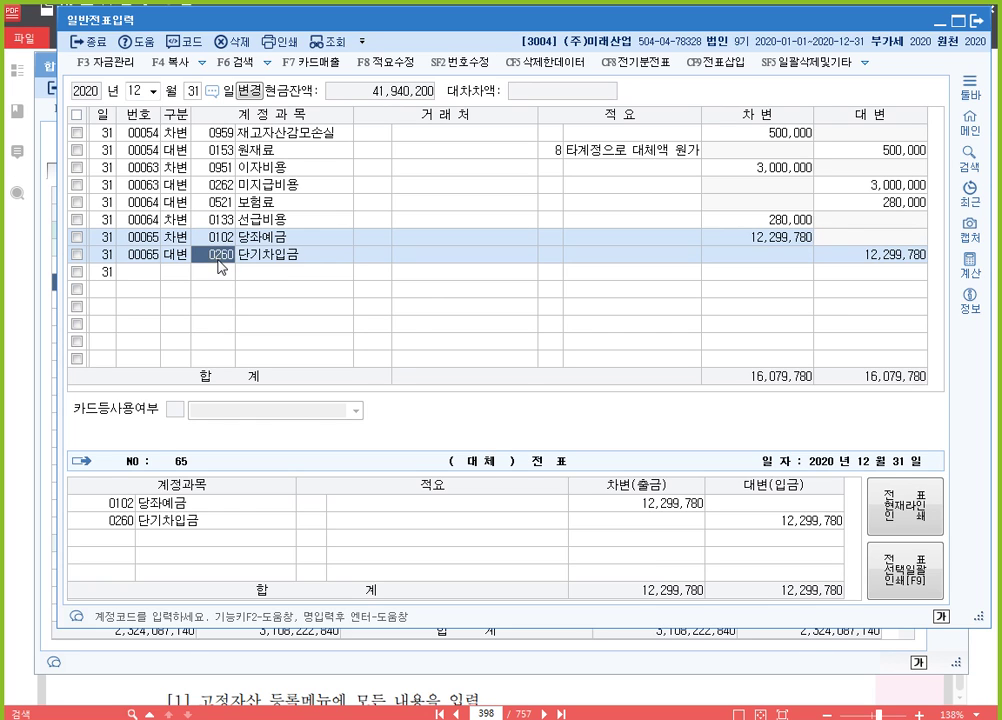
{"action": "left_click", "coordinate": [380, 259]}
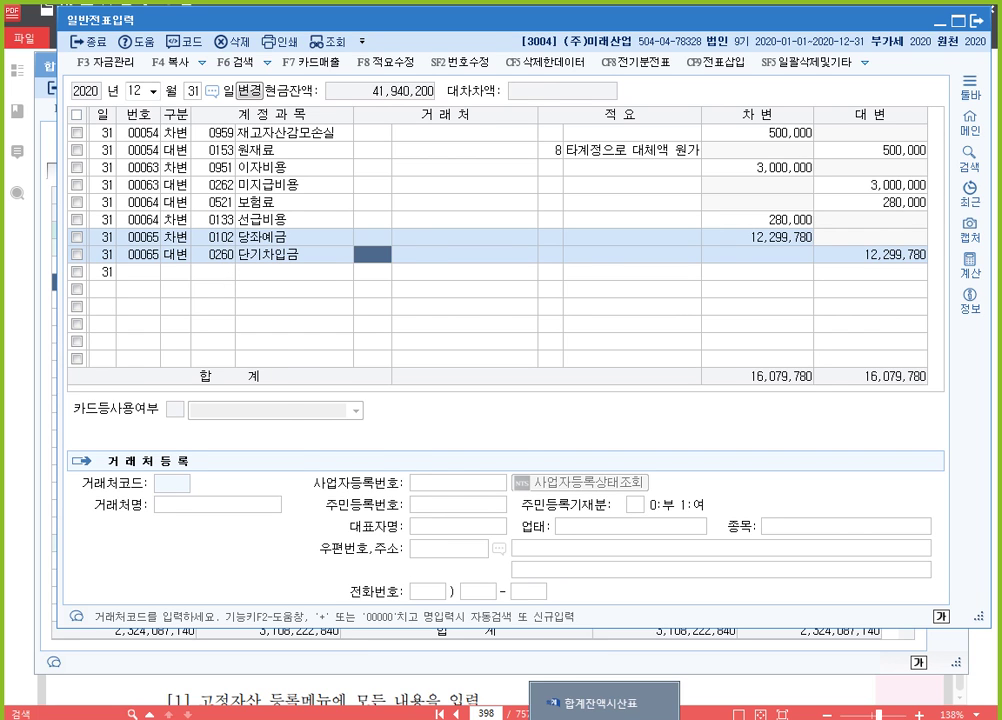
{"action": "left_click", "coordinate": [470, 548]}
{"action": "left_click", "coordinate": [258, 145]}
{"action": "key", "text": "Return"}
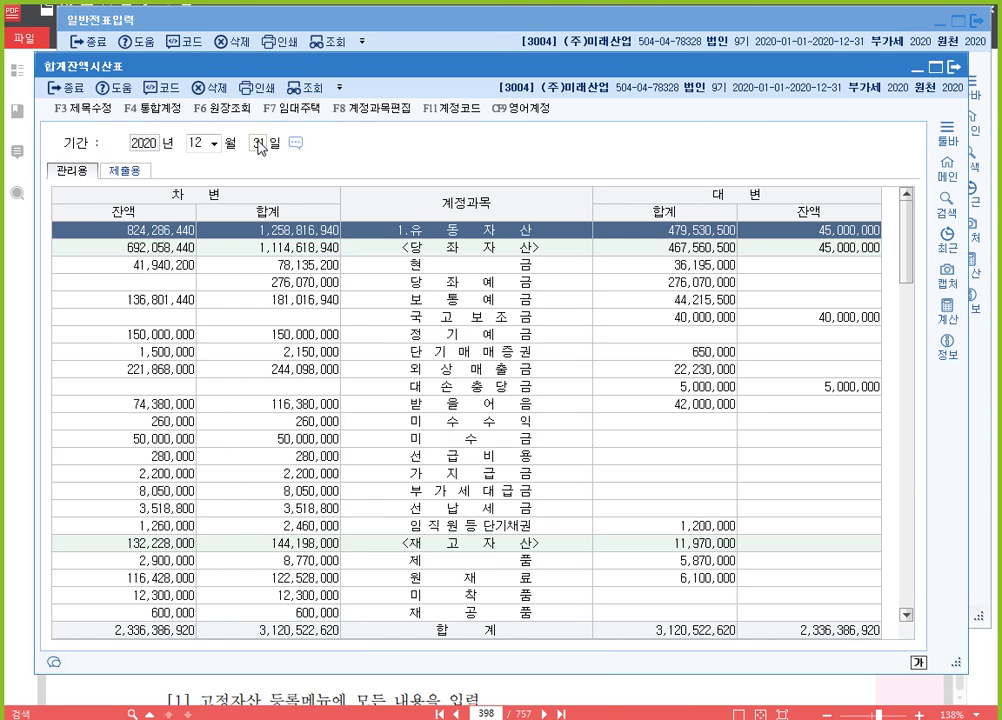
{"action": "left_click", "coordinate": [238, 284]}
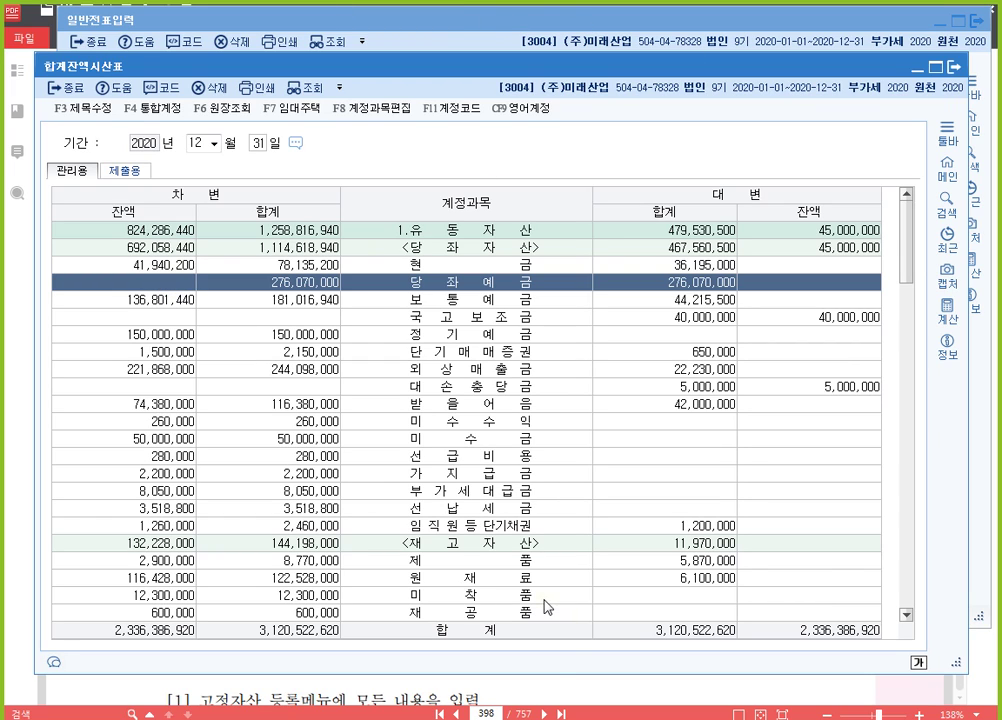
Step: Check item [8] of the exercise and add a December 31 debit line for 장기차입금 (0293) of 30,000,000 with counterparty 뉴욕은행
{"action": "left_click", "coordinate": [551, 690]}
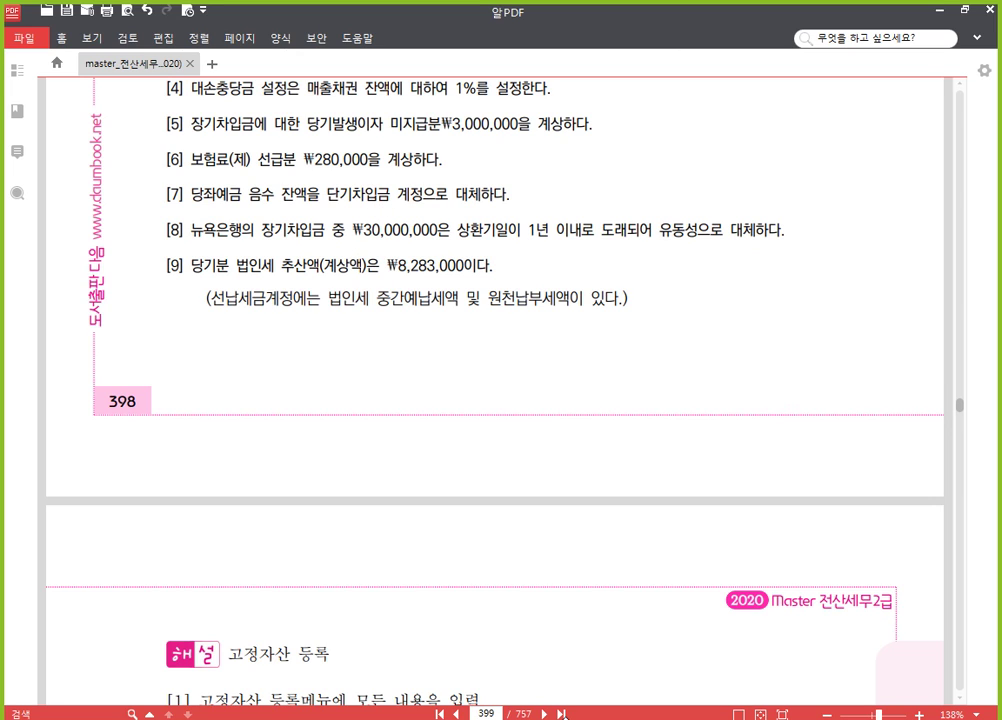
{"action": "mouse_move", "coordinate": [565, 718]}
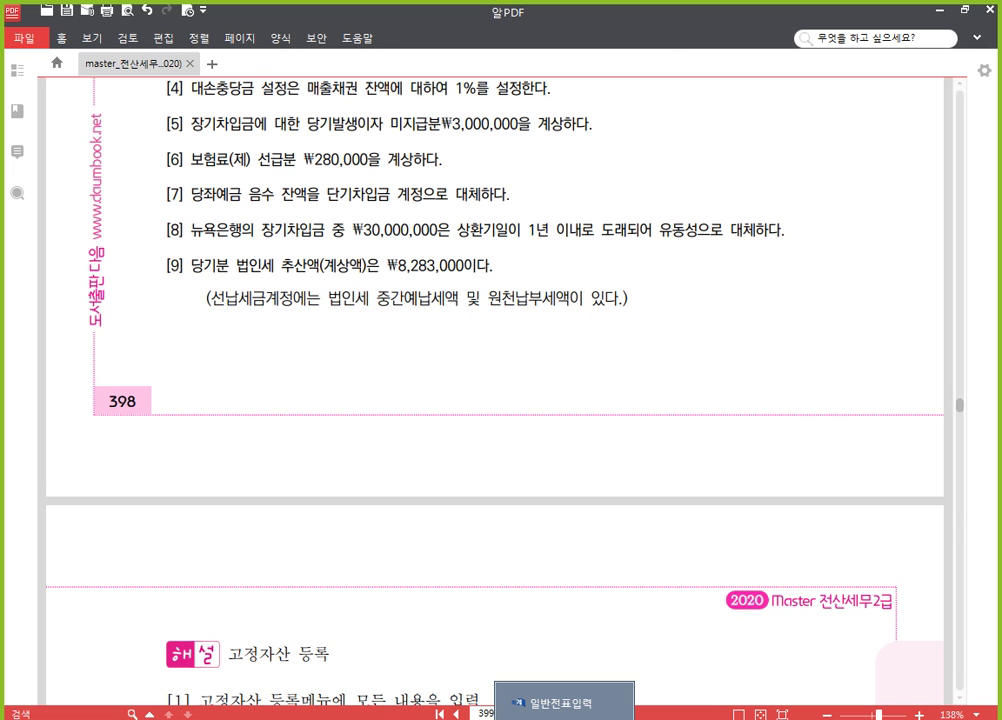
{"action": "left_click", "coordinate": [565, 703]}
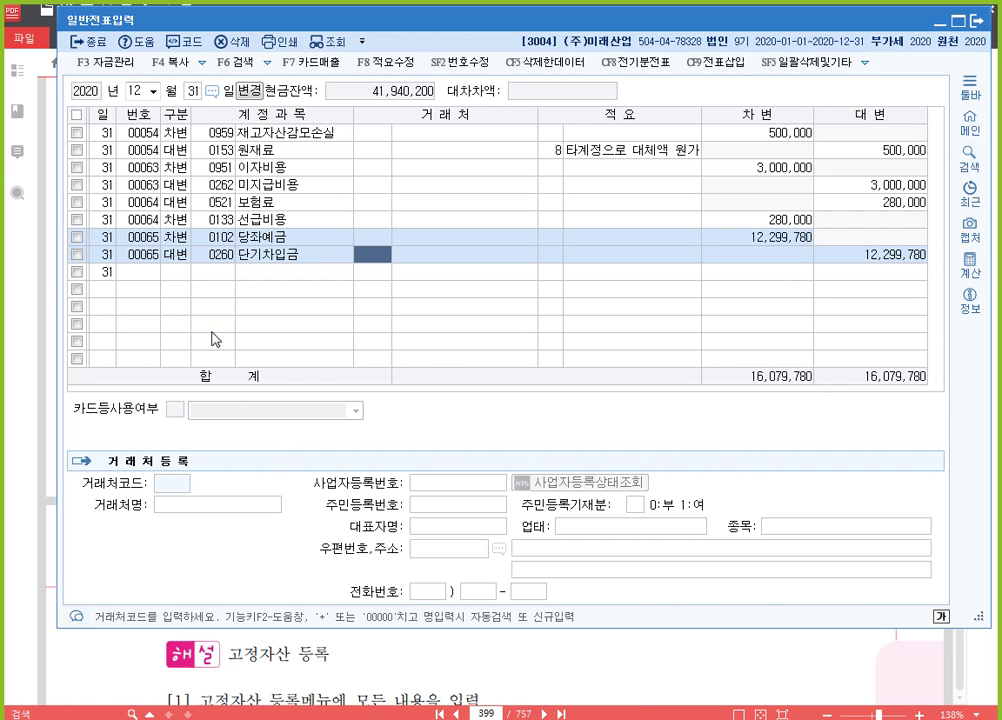
{"action": "left_click", "coordinate": [179, 276]}
{"action": "type", "text": "3장기"}
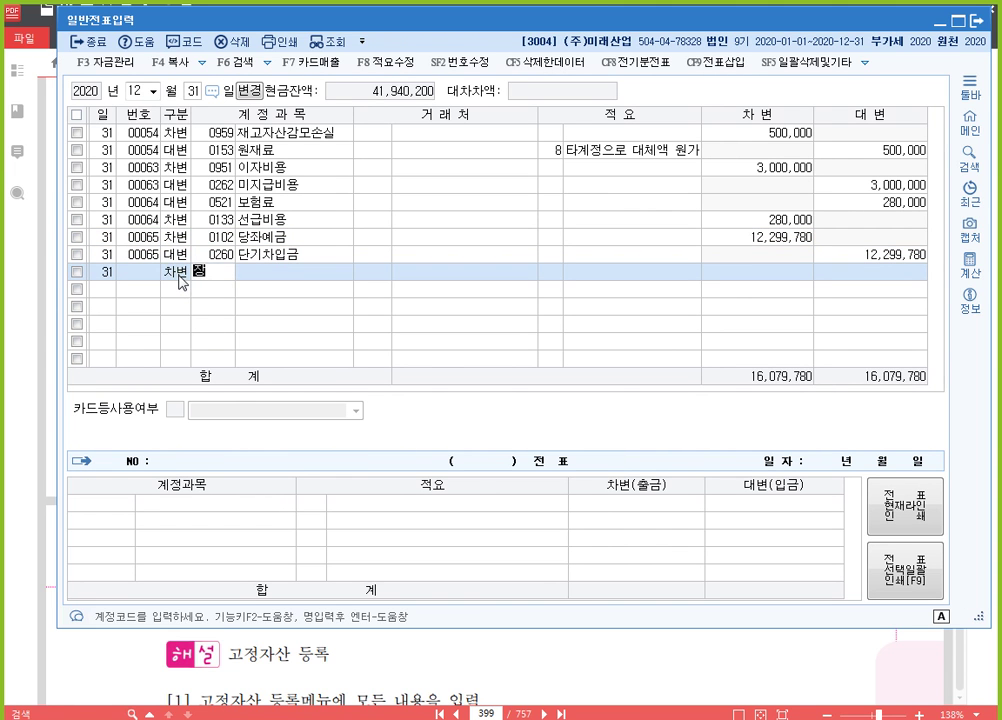
{"action": "key", "text": "Return"}
{"action": "key", "text": "Return"}
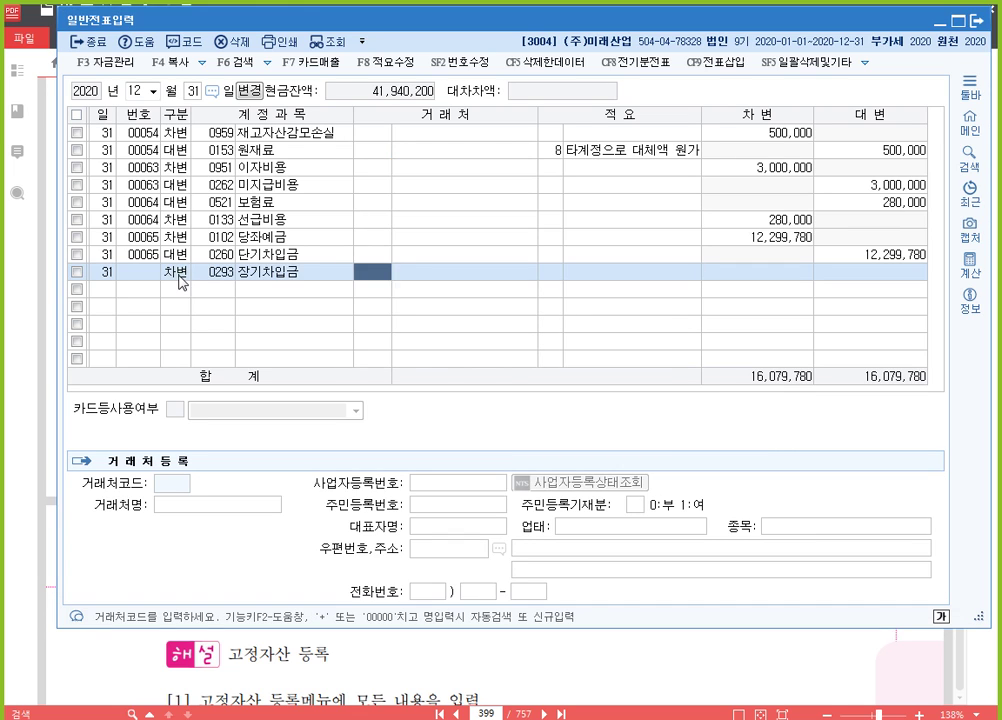
{"action": "type", "text": "뉴"}
{"action": "key", "text": "Return"}
{"action": "key", "text": "Return"}
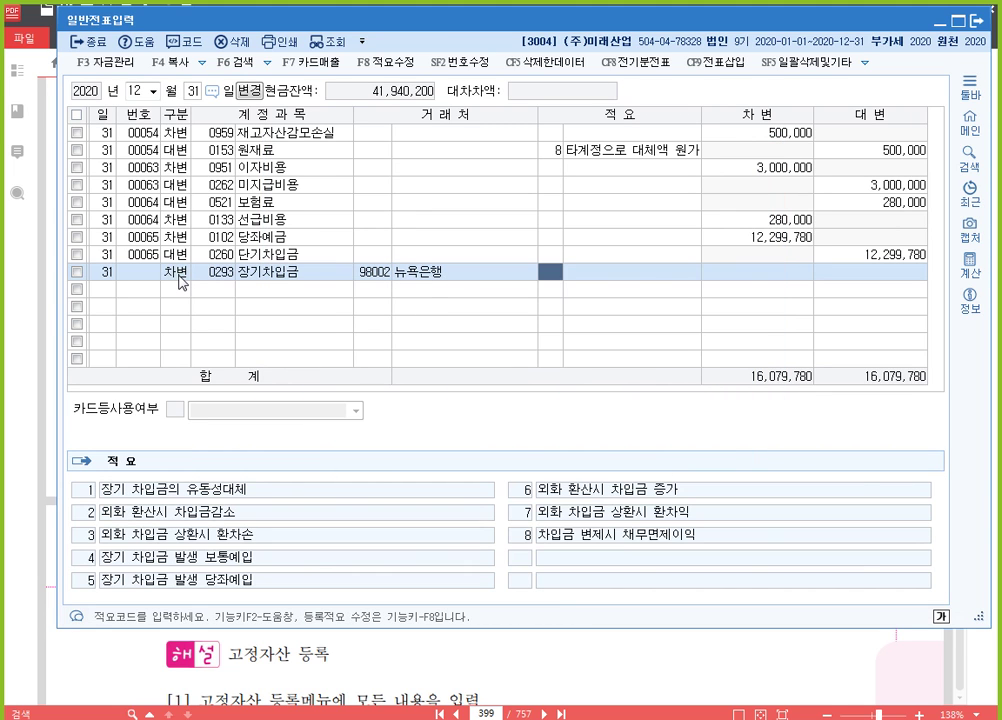
{"action": "key", "text": "Return"}
{"action": "type", "text": "30,000,000"}
{"action": "key", "text": "Return"}
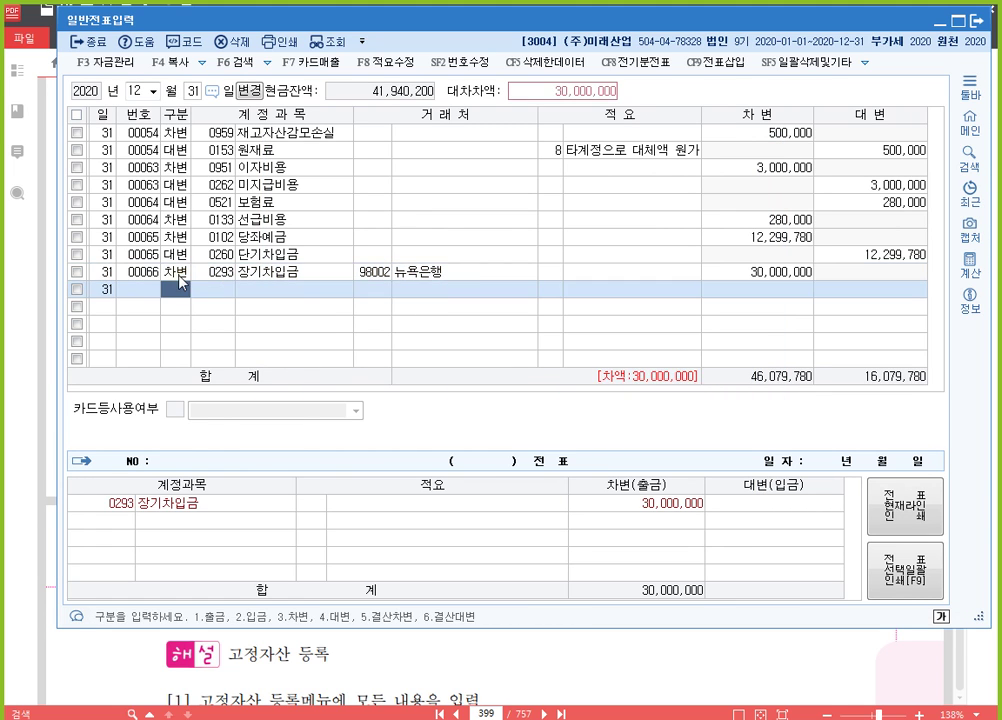
Step: Add the matching credit line for 유동성장기부채 (0264) of 30,000,000 with counterparty 뉴욕은행 and no description
{"action": "type", "text": "4"}
{"action": "key", "text": "Return"}
{"action": "type", "text": "유동"}
{"action": "key", "text": "Return"}
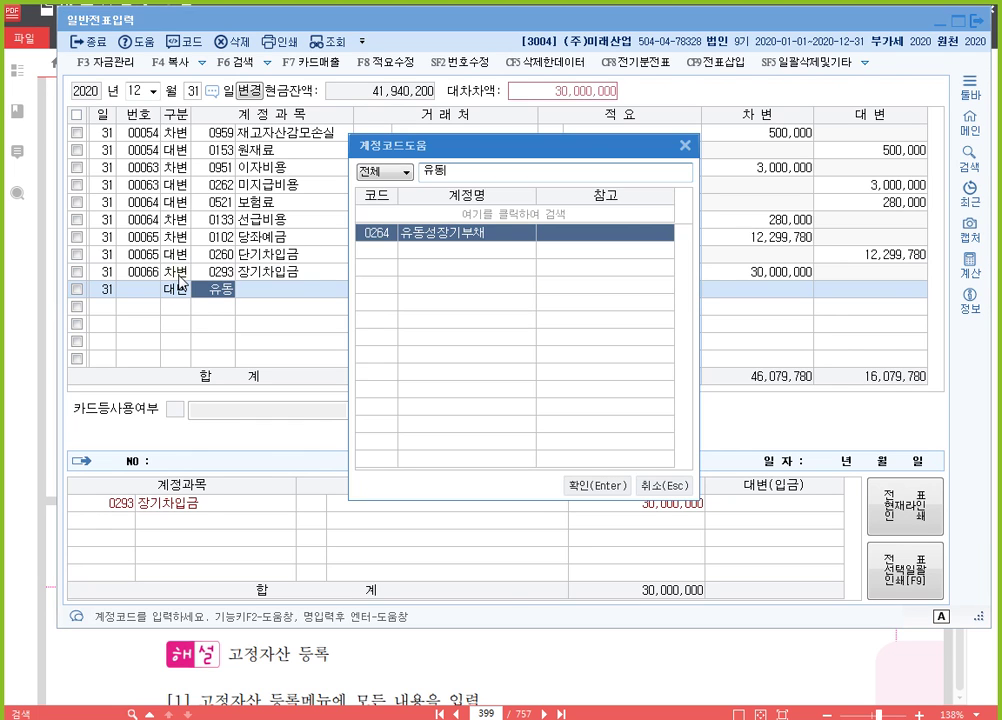
{"action": "key", "text": "Return"}
{"action": "type", "text": "98002"}
{"action": "key", "text": "Return"}
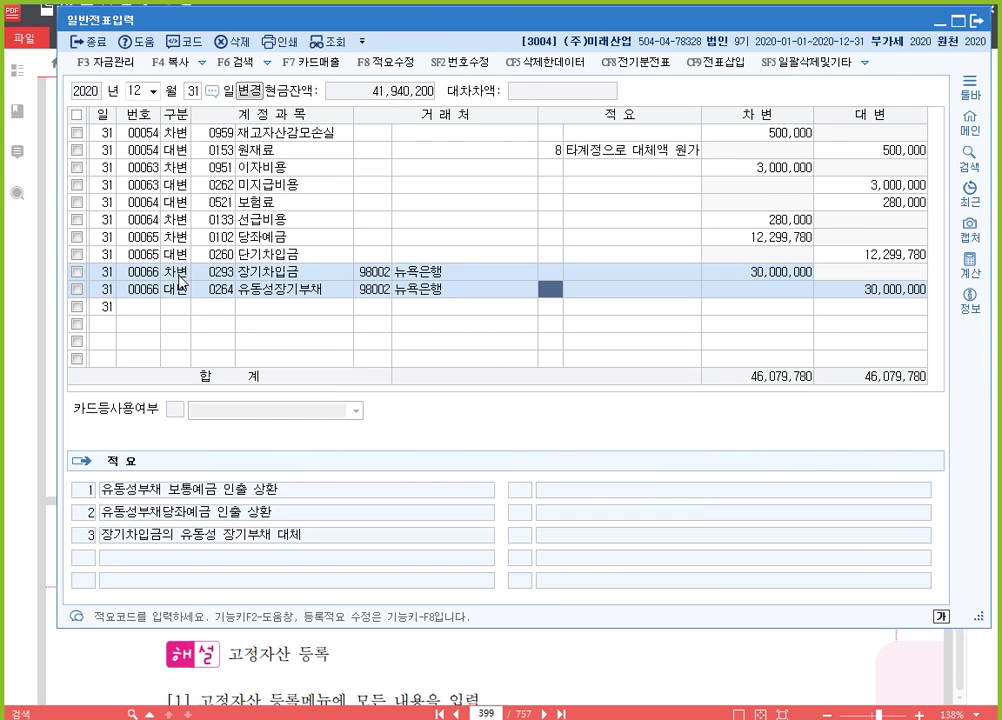
{"action": "key", "text": "Return"}
{"action": "key", "text": "Return"}
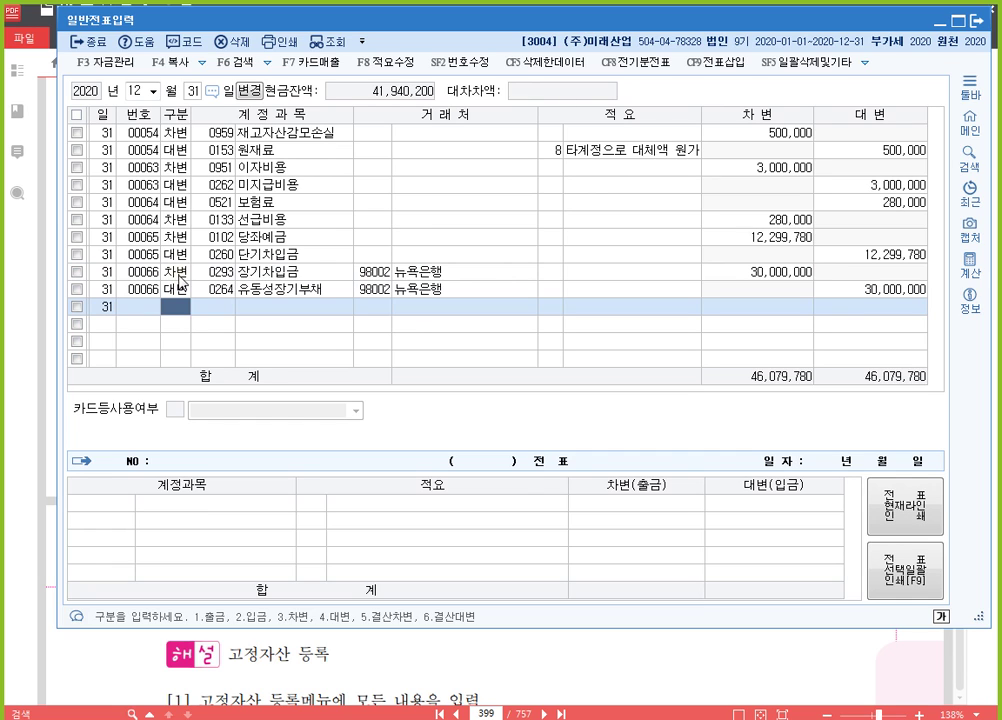
Step: Review the 장기차입금 and 유동성장기부채 voucher lines, and check the closing exercise's items in the PDF
{"action": "left_click", "coordinate": [266, 277]}
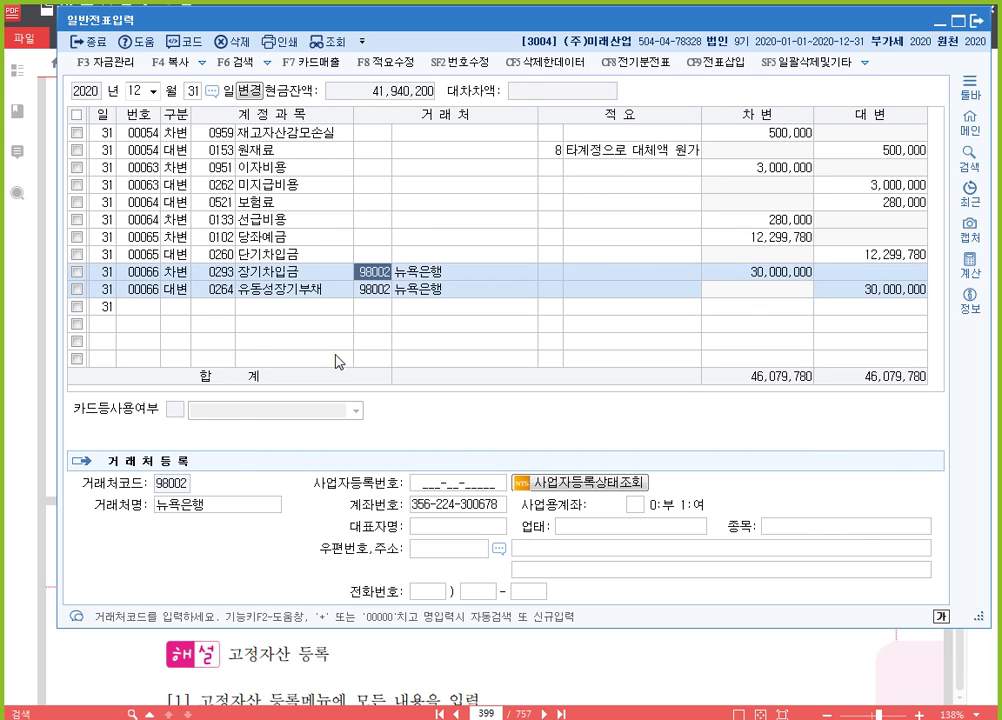
{"action": "left_click", "coordinate": [223, 292]}
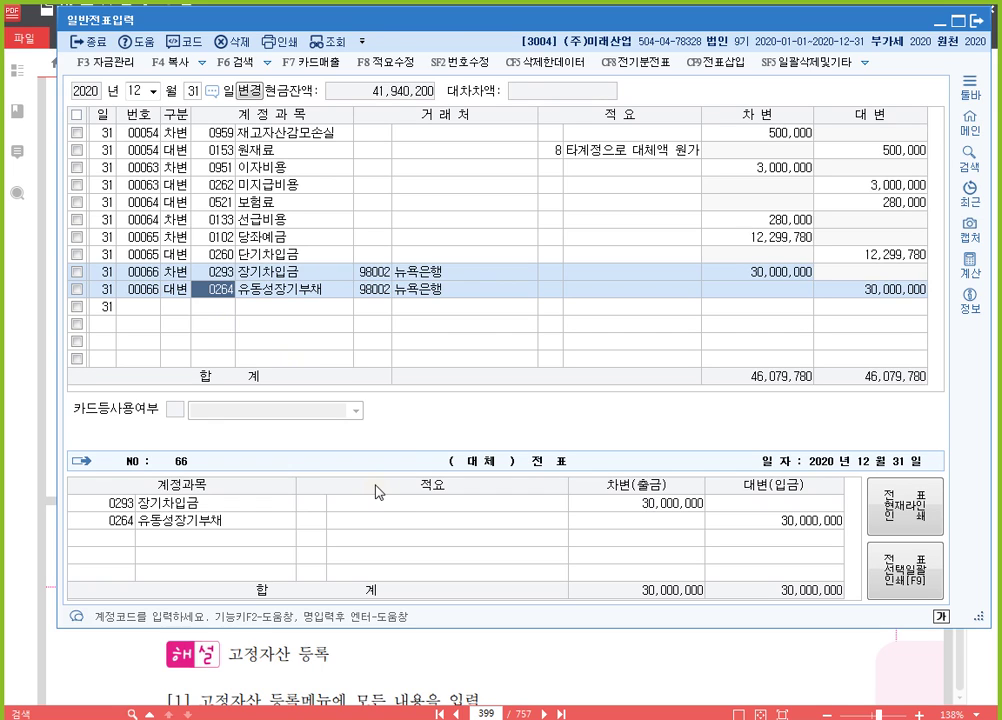
{"action": "left_click", "coordinate": [478, 653]}
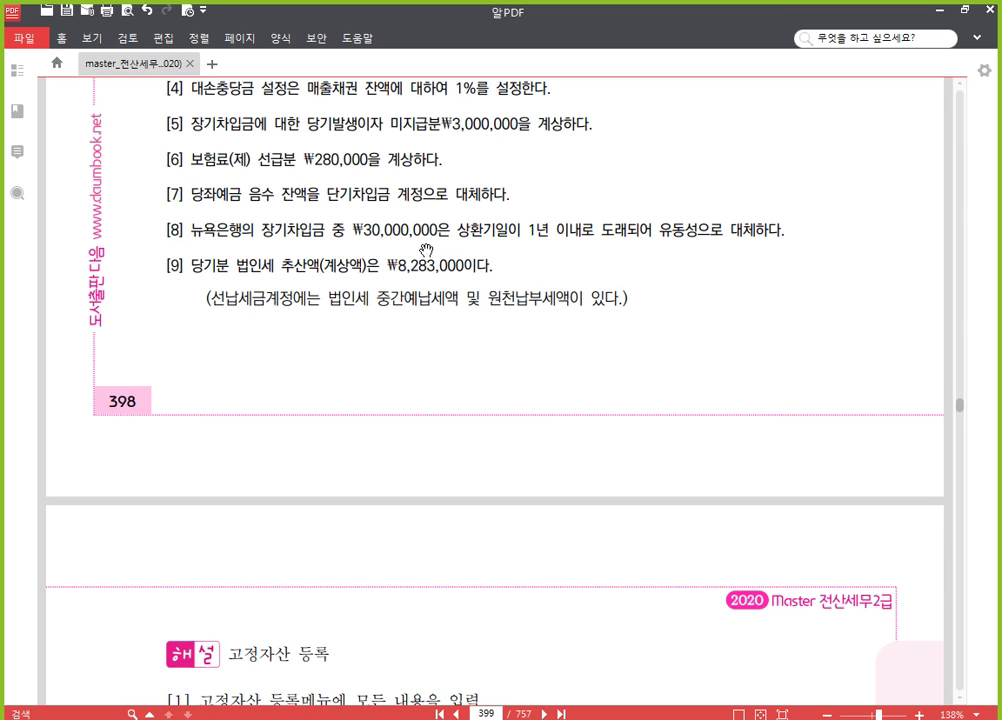
{"action": "scroll", "coordinate": [434, 241], "scroll_direction": "up", "scroll_amount": 5}
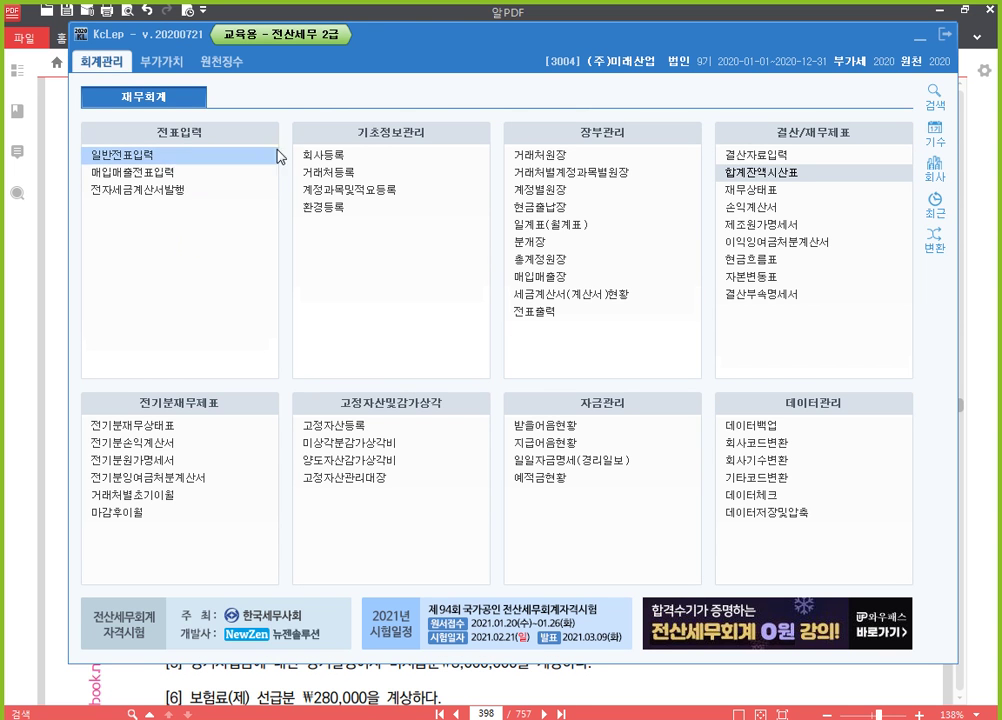
Step: Open 고정자산등록 and leave the asset account filter blank to begin a new asset entry
{"action": "left_click", "coordinate": [386, 433]}
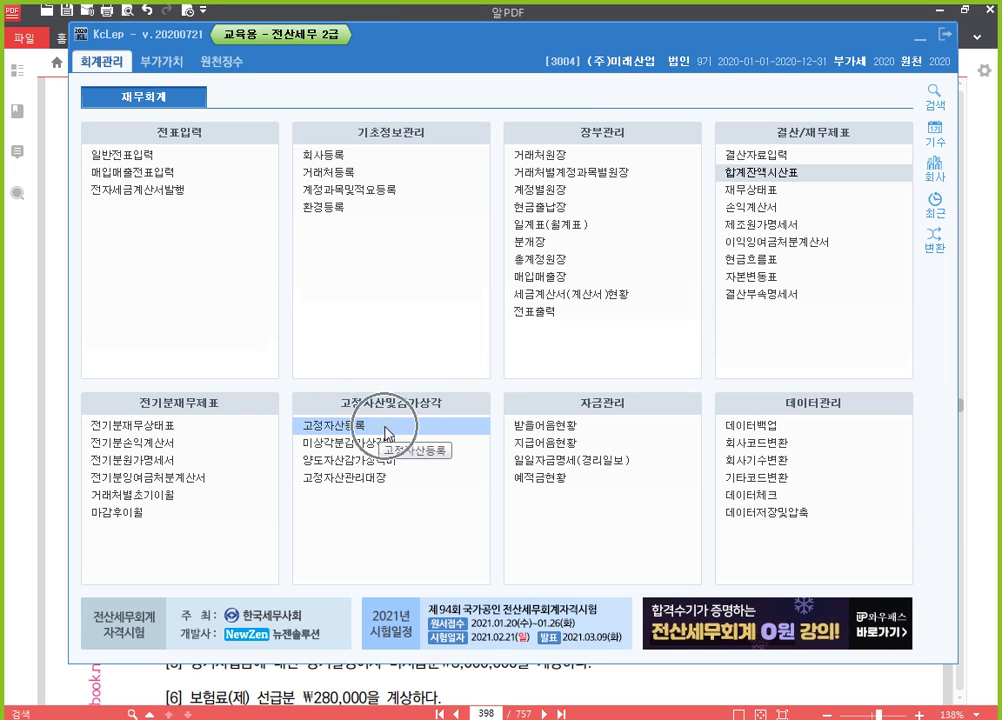
{"action": "left_click", "coordinate": [386, 433]}
{"action": "left_click", "coordinate": [386, 433]}
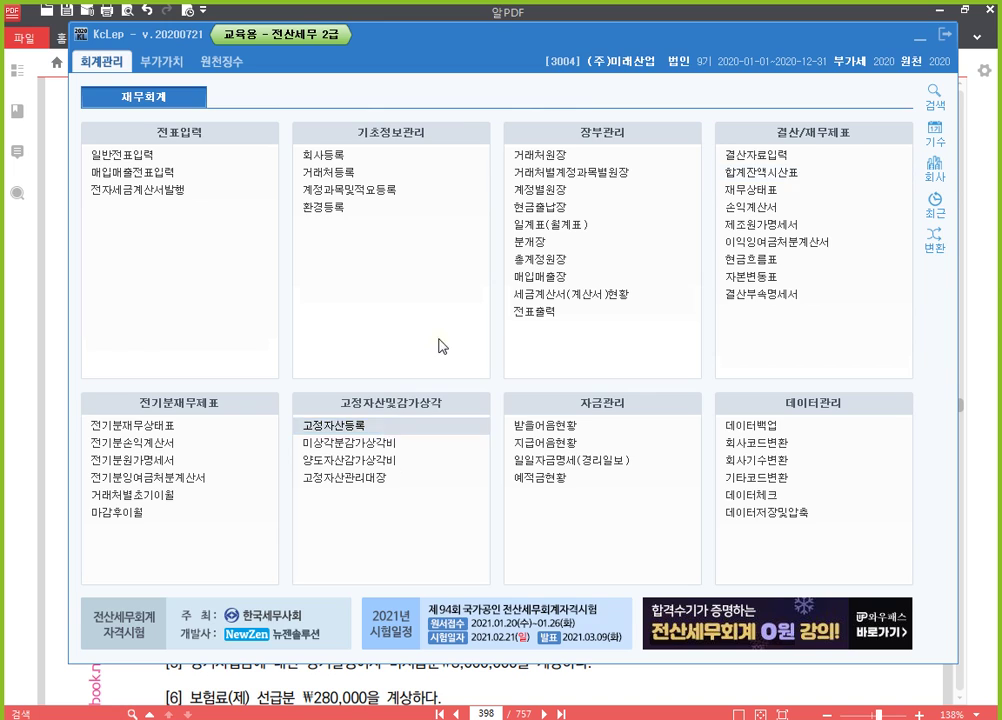
{"action": "left_click_drag", "start_coordinate": [955, 313], "coordinate": [988, 314]}
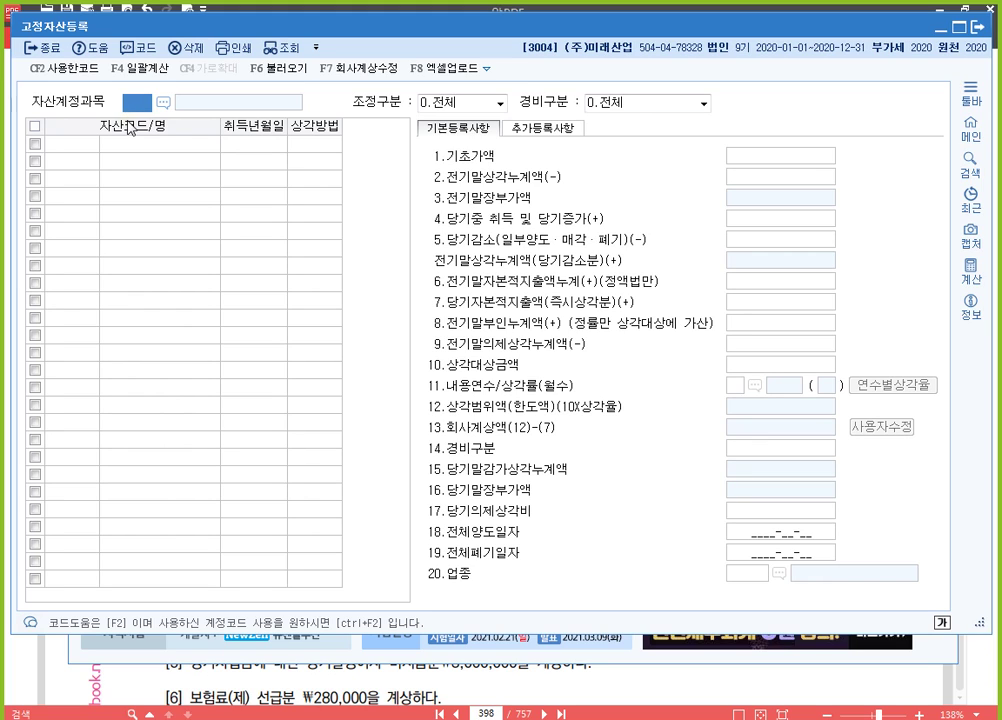
{"action": "key", "text": "Return"}
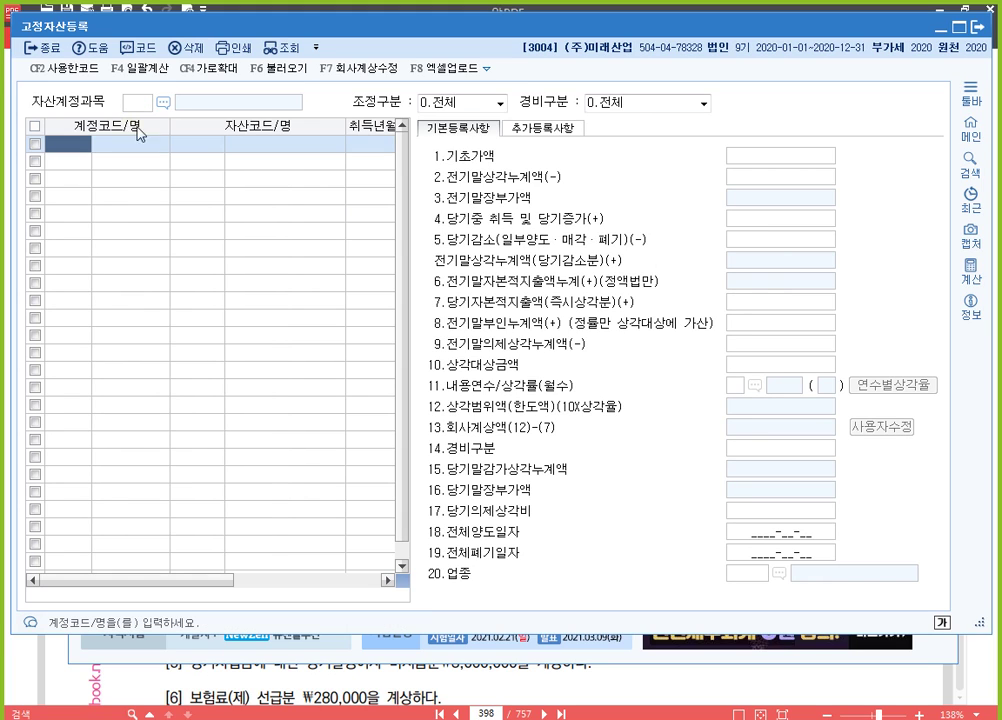
Step: Narrow the account and asset name columns so that 취득년월일 and 상각방법 fit in the asset list
{"action": "left_click_drag", "start_coordinate": [345, 127], "coordinate": [306, 127]}
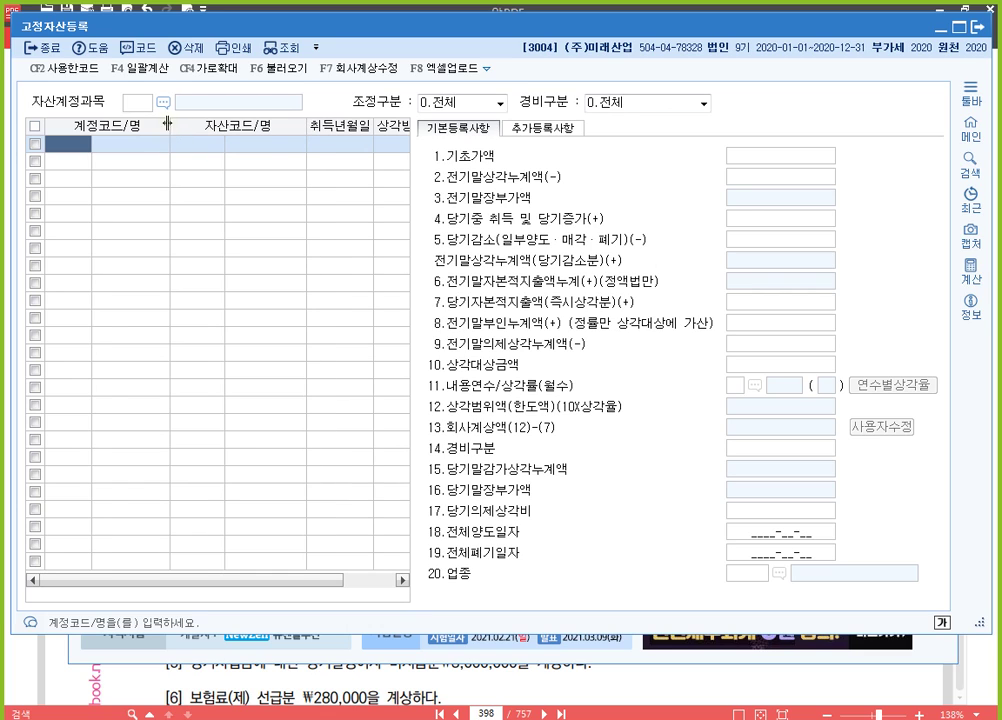
{"action": "left_click_drag", "start_coordinate": [169, 127], "coordinate": [148, 127]}
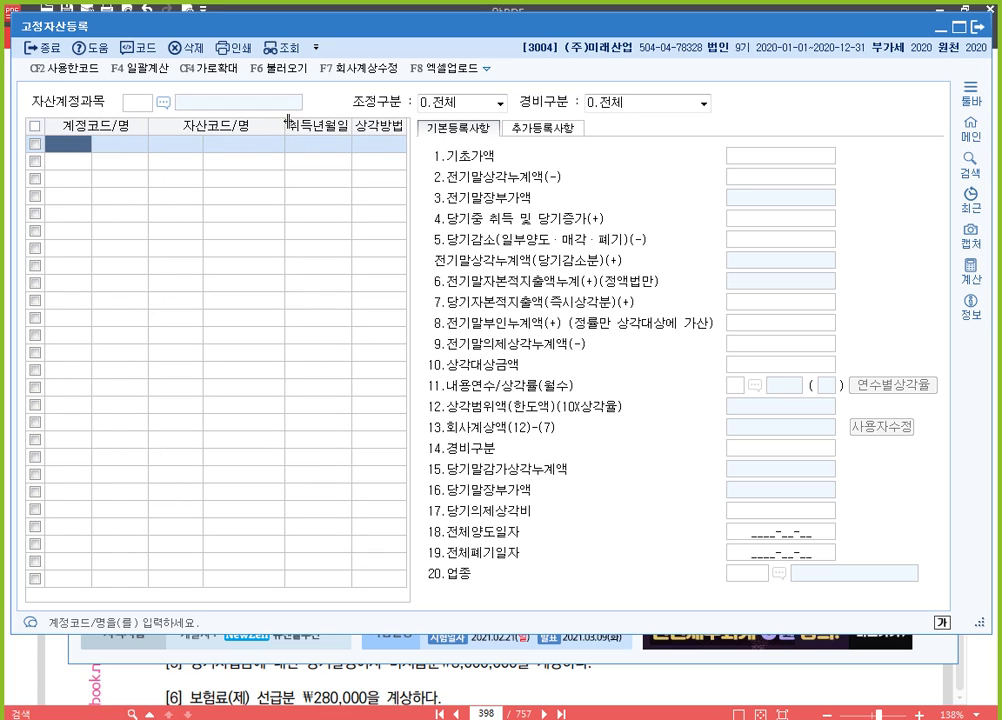
{"action": "left_click_drag", "start_coordinate": [285, 127], "coordinate": [277, 127]}
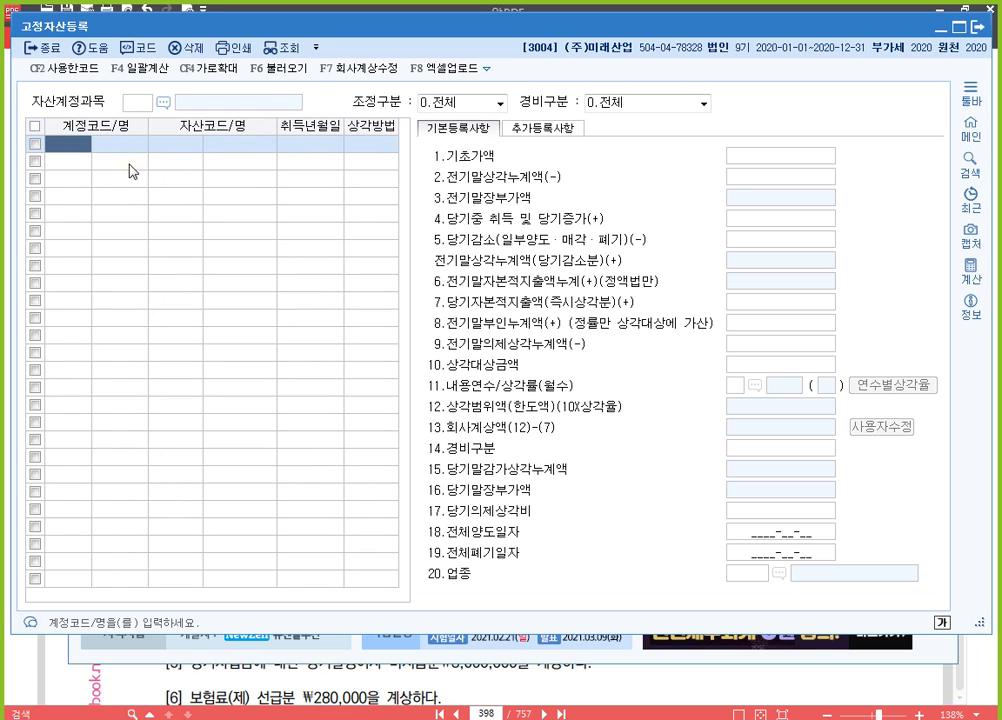
Step: Register a 건물 (0202) asset with code 000001, name 공장건물 and acquisition date 2017-06-05
{"action": "double_click", "coordinate": [73, 147]}
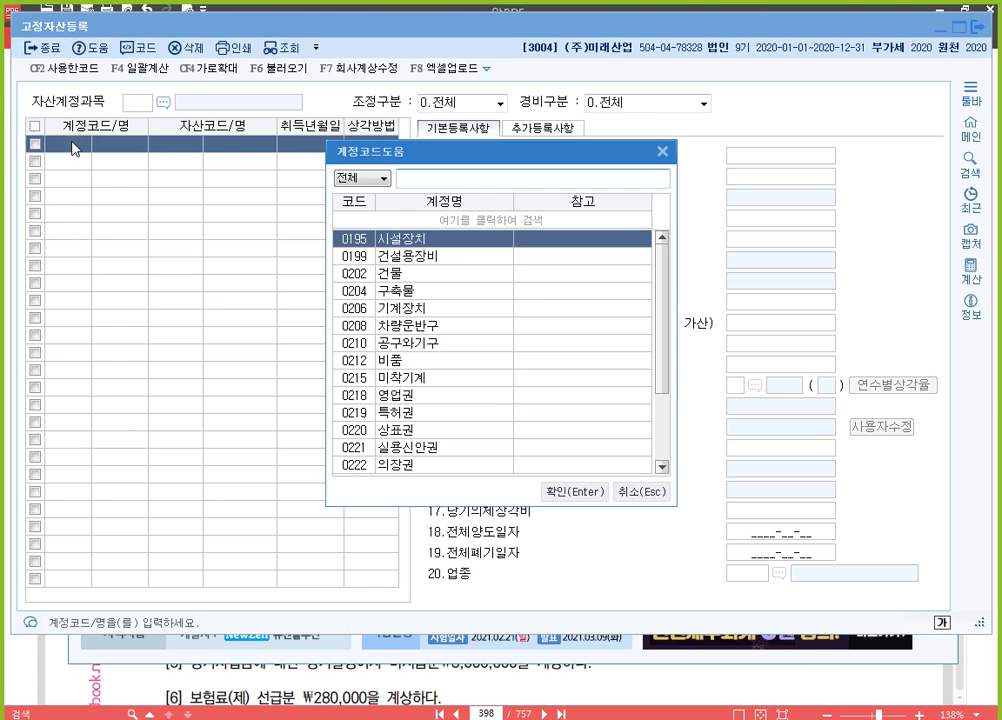
{"action": "key", "text": "Down"}
{"action": "key", "text": "Down"}
{"action": "key", "text": "Return"}
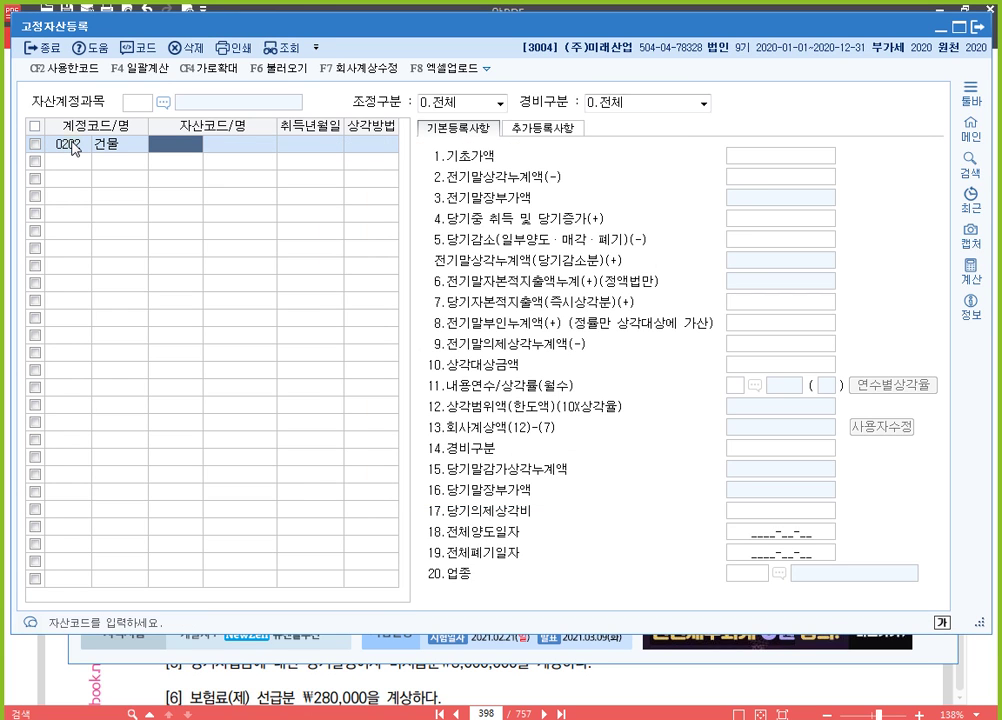
{"action": "key", "text": "Hangul"}
{"action": "key", "text": "Return"}
{"action": "type", "text": "공장건"}
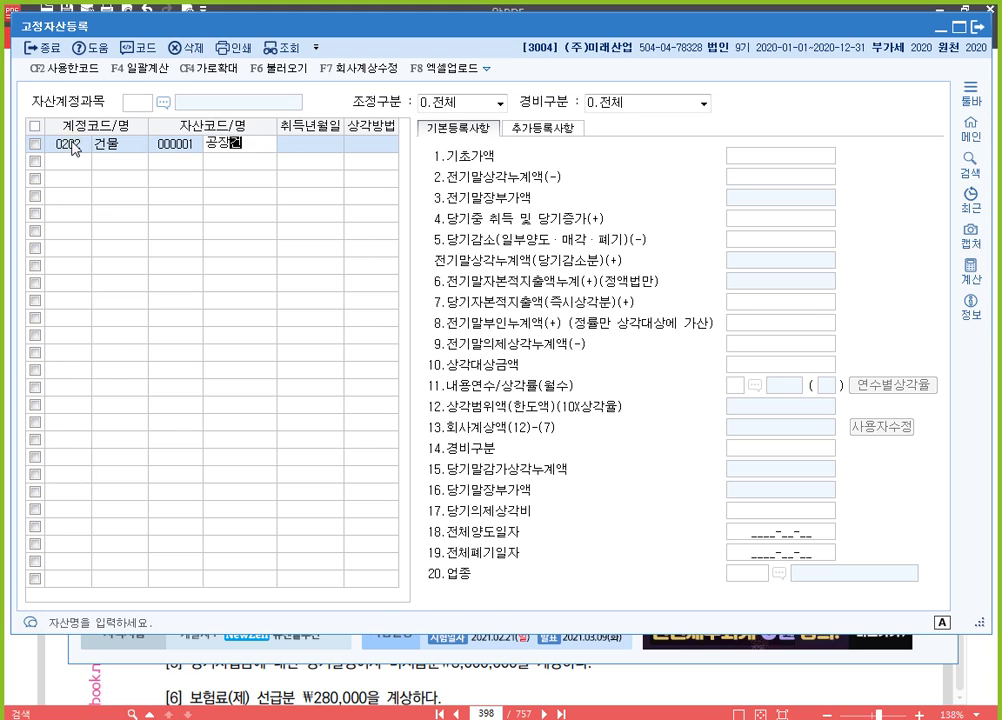
{"action": "type", "text": "물"}
{"action": "key", "text": "Return"}
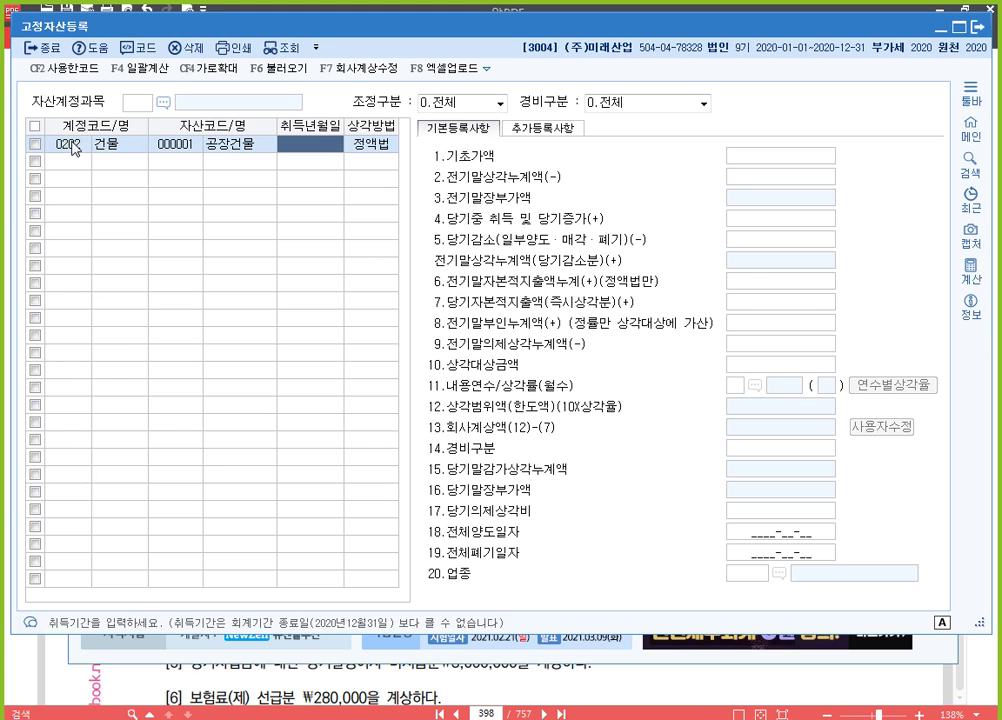
{"action": "type", "text": "20170605"}
{"action": "key", "text": "Return"}
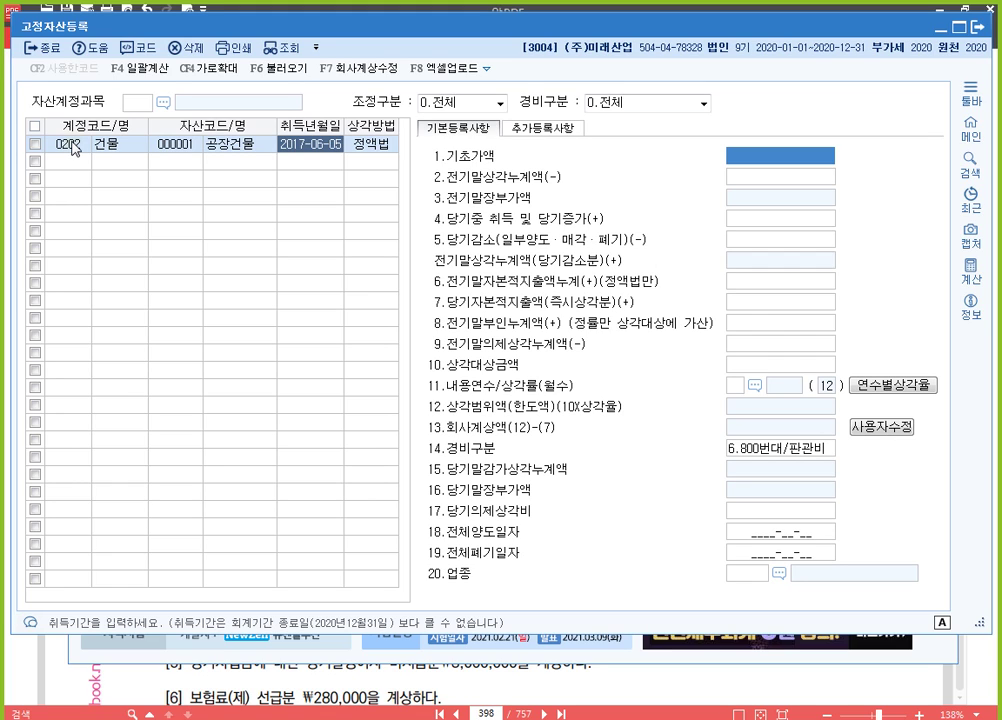
Step: Set 공장건물's 기초가액 to 100,000,000, 전기말상각누계액 to 10,000,000 and 내용연수 to 20 years
{"action": "type", "text": "100000000"}
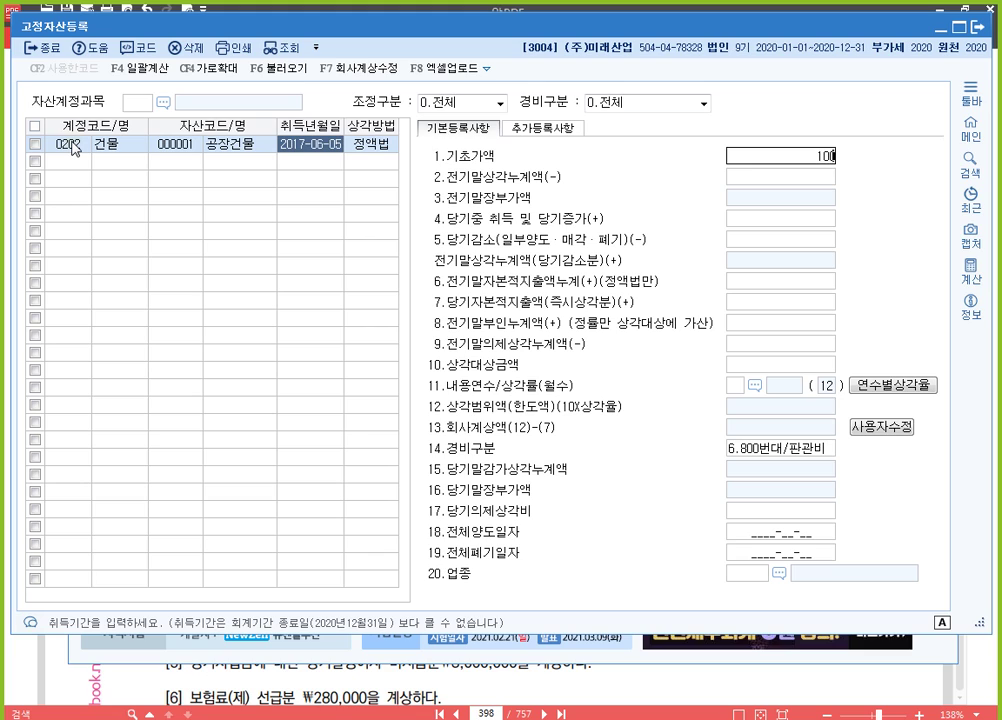
{"action": "key", "text": "Return"}
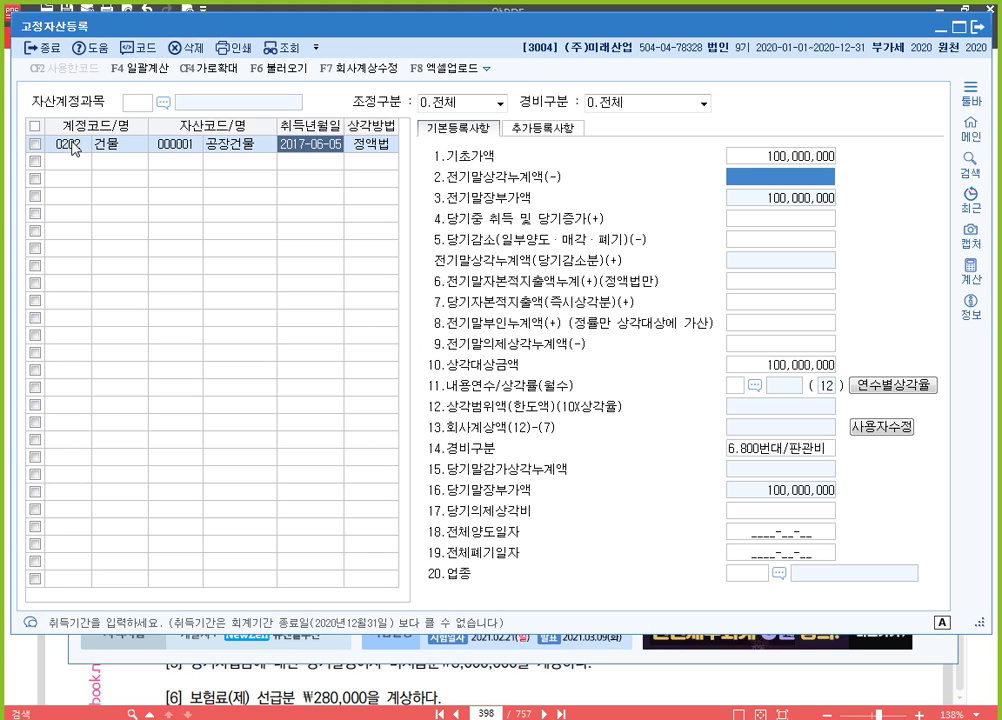
{"action": "type", "text": "10000000"}
{"action": "key", "text": "Return"}
{"action": "key", "text": "Return"}
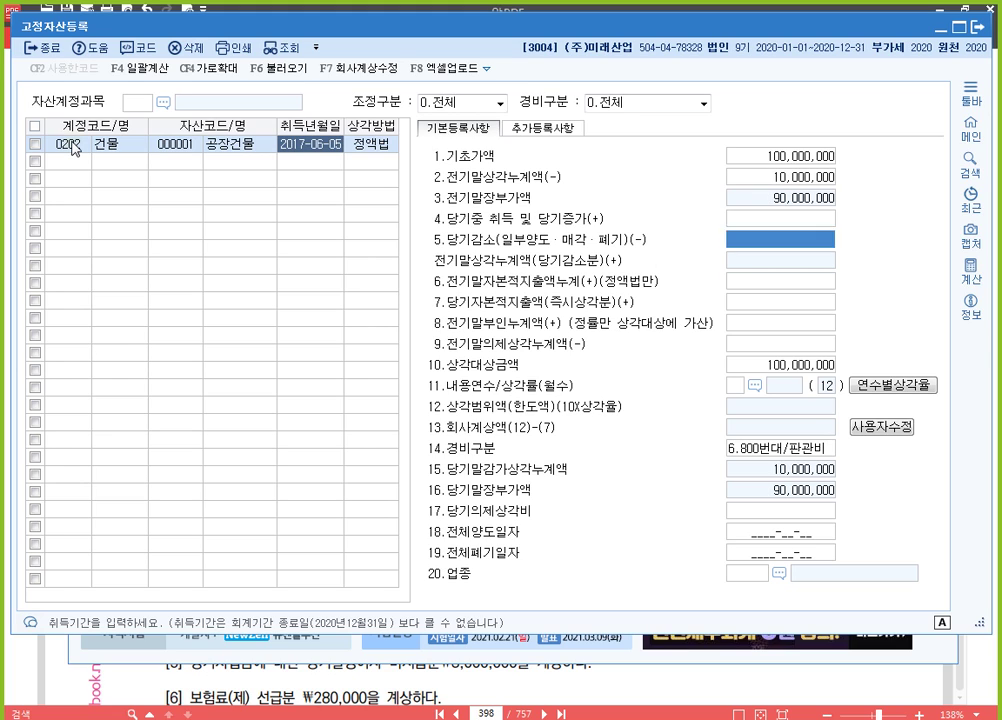
{"action": "key", "text": "Return"}
{"action": "key", "text": "Return"}
{"action": "key", "text": "Return"}
{"action": "key", "text": "Return"}
{"action": "key", "text": "Return"}
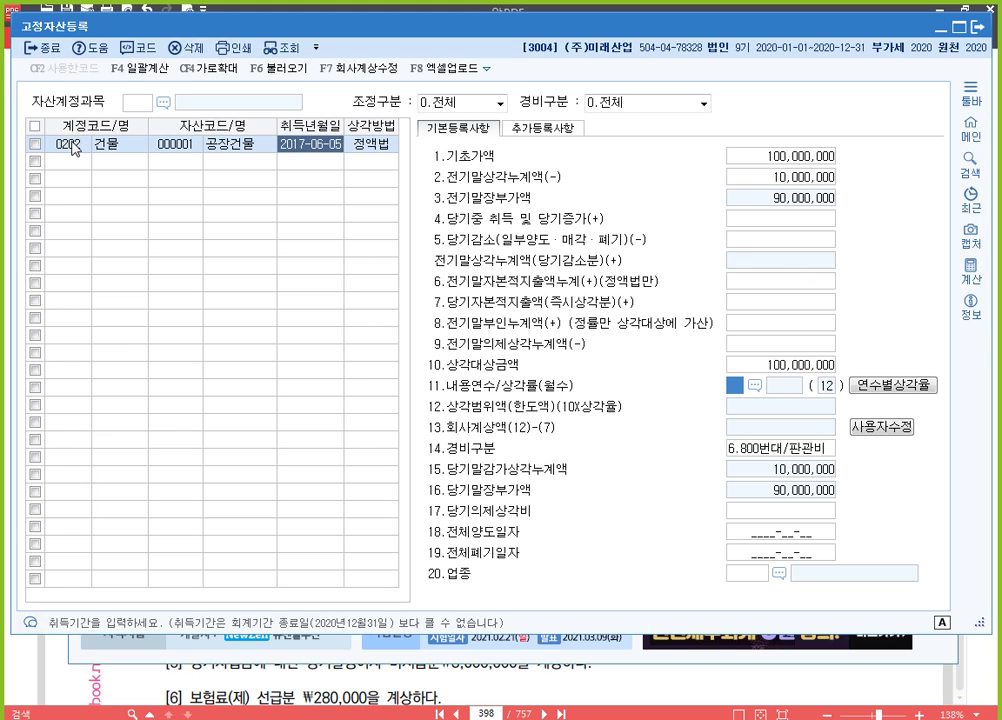
{"action": "type", "text": "20"}
{"action": "key", "text": "Return"}
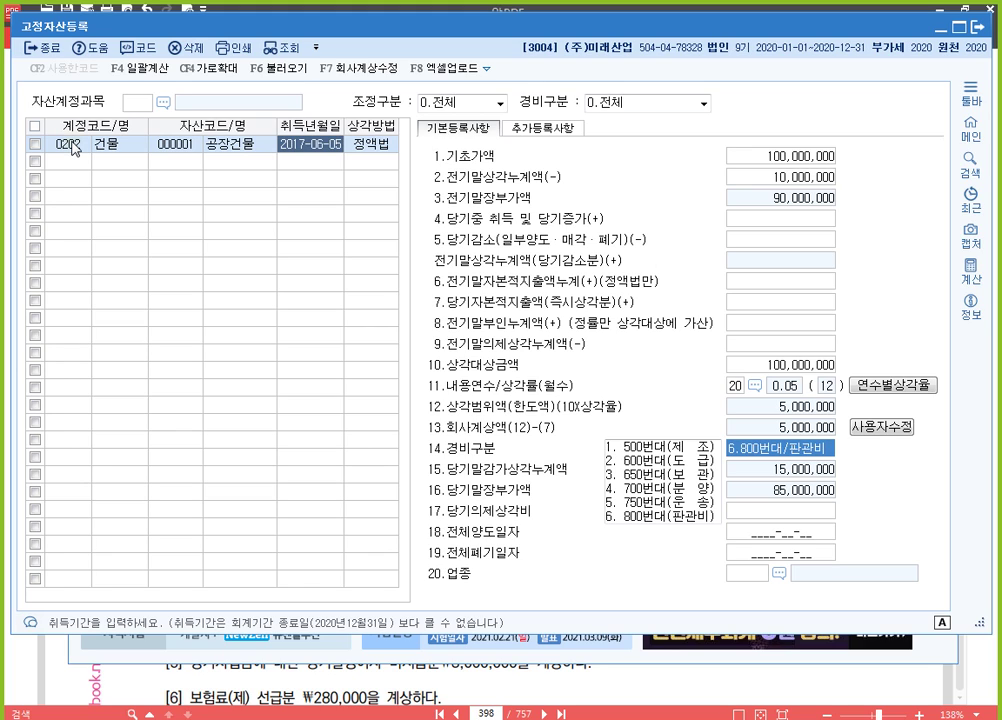
Step: Set 공장건물's 경비구분 to 1.500번대/제조 and its 업종 to 02 (연와조,블럭조)
{"action": "type", "text": "1"}
{"action": "key", "text": "Return"}
{"action": "key", "text": "Up"}
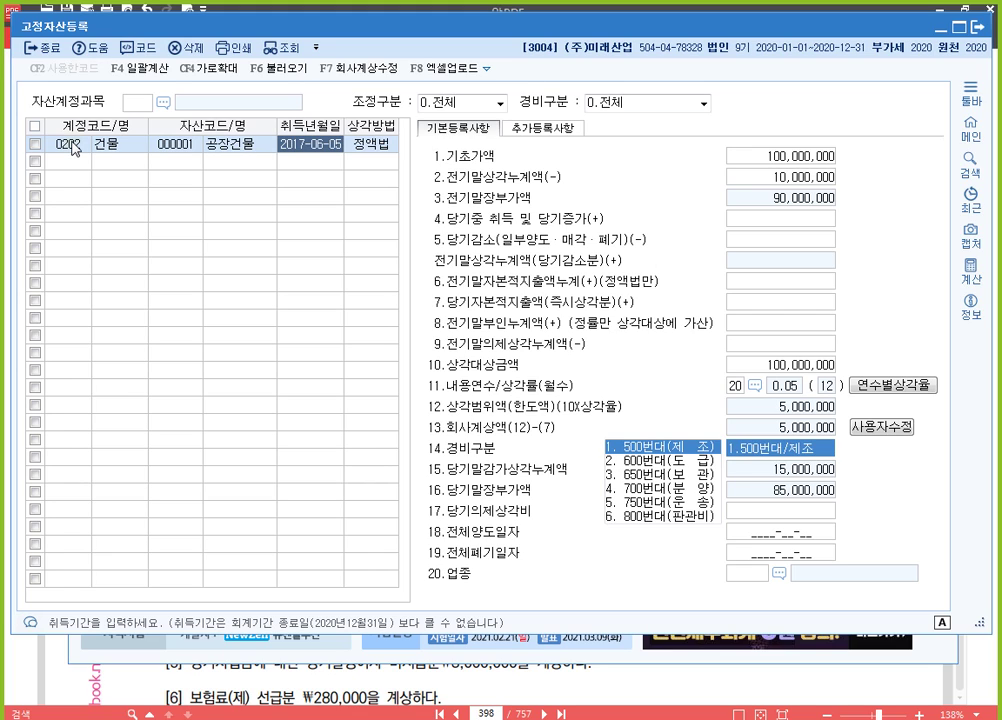
{"action": "key", "text": "Return"}
{"action": "key", "text": "Return"}
{"action": "key", "text": "Return"}
{"action": "key", "text": "Return"}
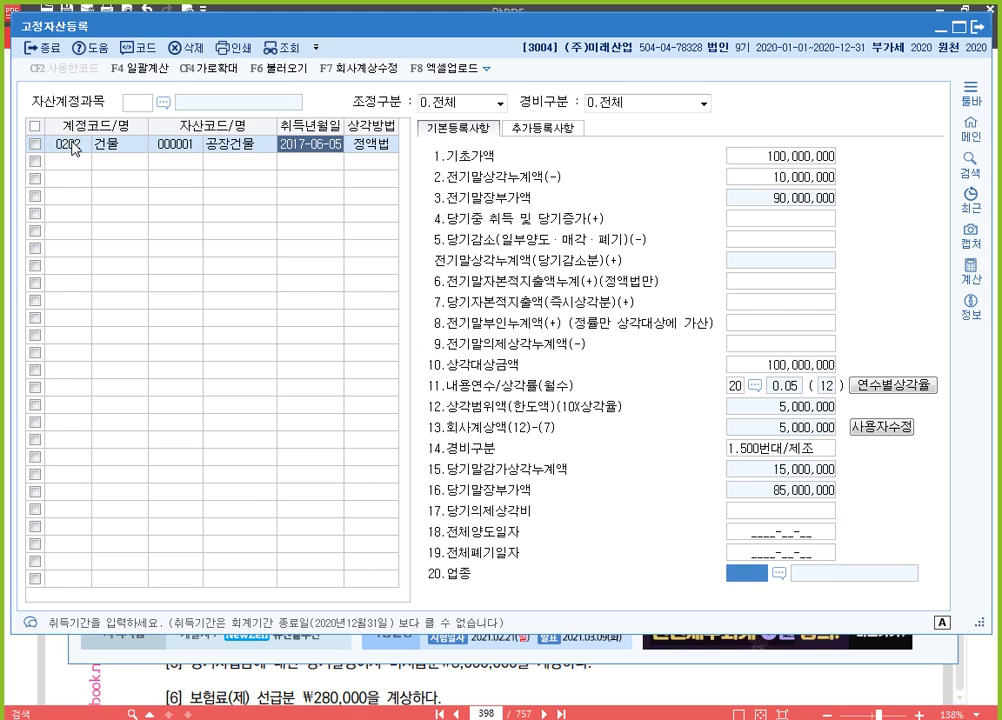
{"action": "type", "text": "02"}
{"action": "key", "text": "Return"}
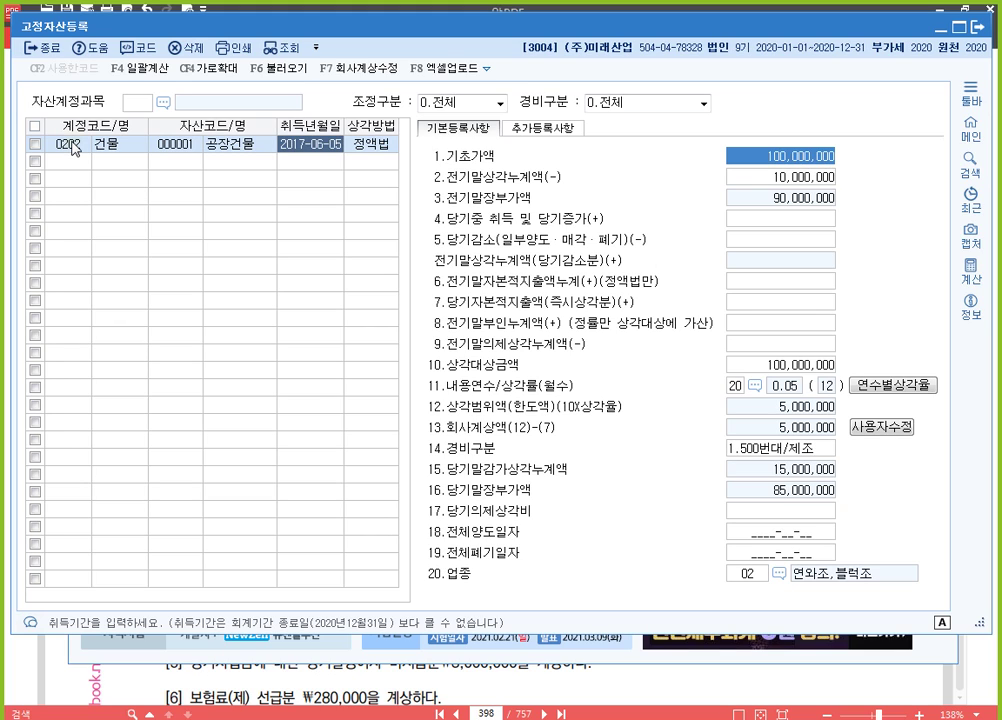
{"action": "left_click", "coordinate": [758, 576]}
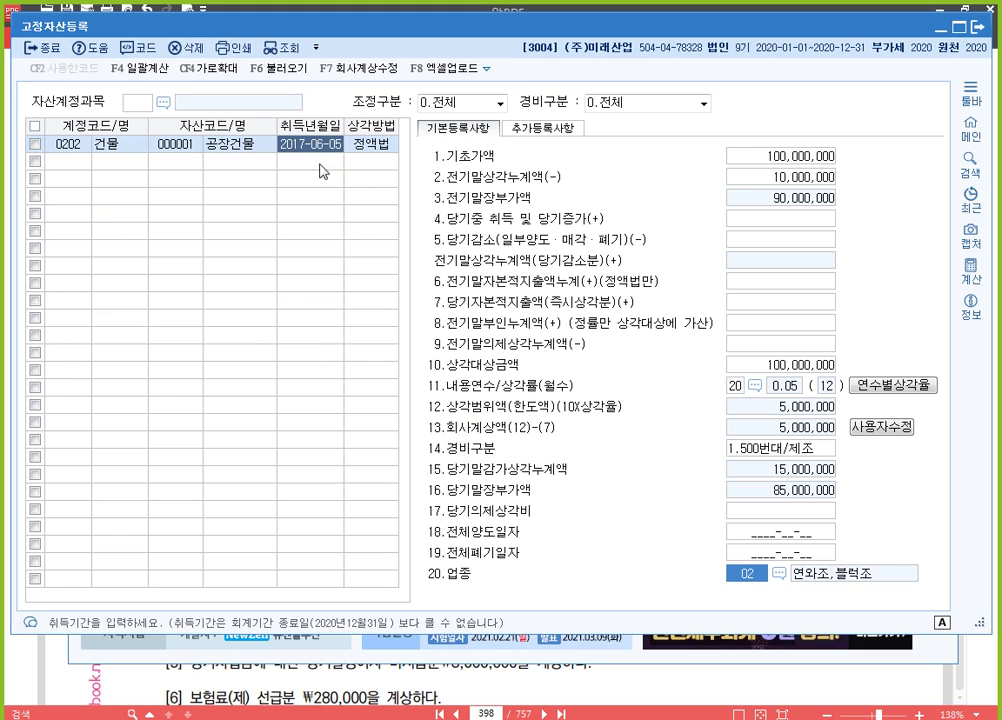
Step: Register a second 건물 (0202) asset with code 000002, name 본사건물 and acquisition date 2017-04-01
{"action": "left_click", "coordinate": [74, 162]}
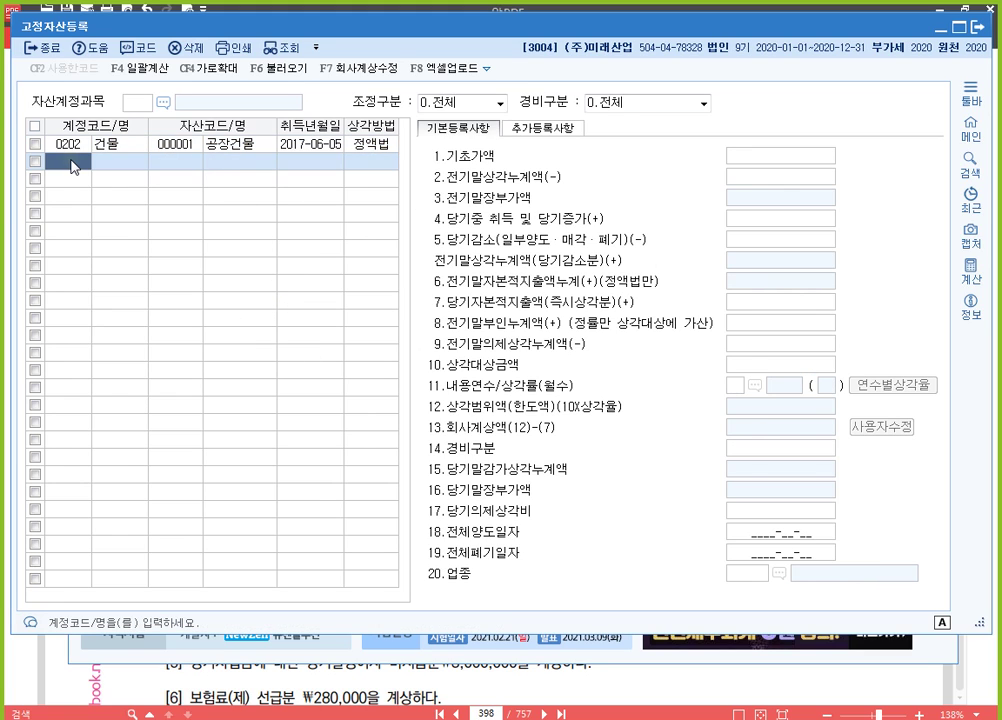
{"action": "type", "text": "0202"}
{"action": "key", "text": "Return"}
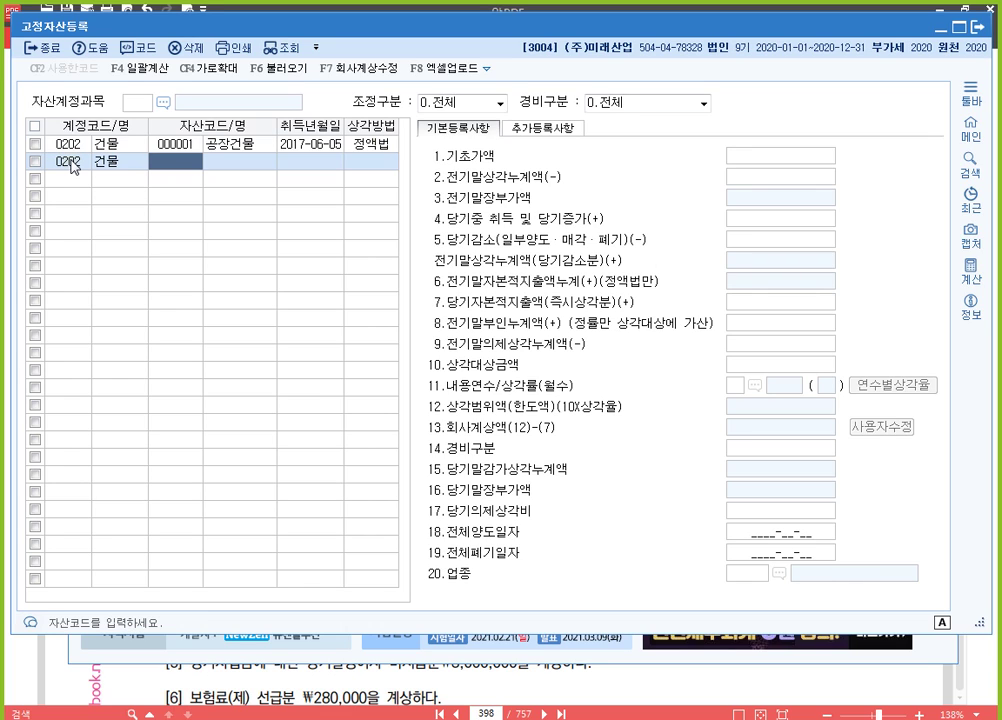
{"action": "type", "text": "2"}
{"action": "key", "text": "Return"}
{"action": "type", "text": "본사ㄱ"}
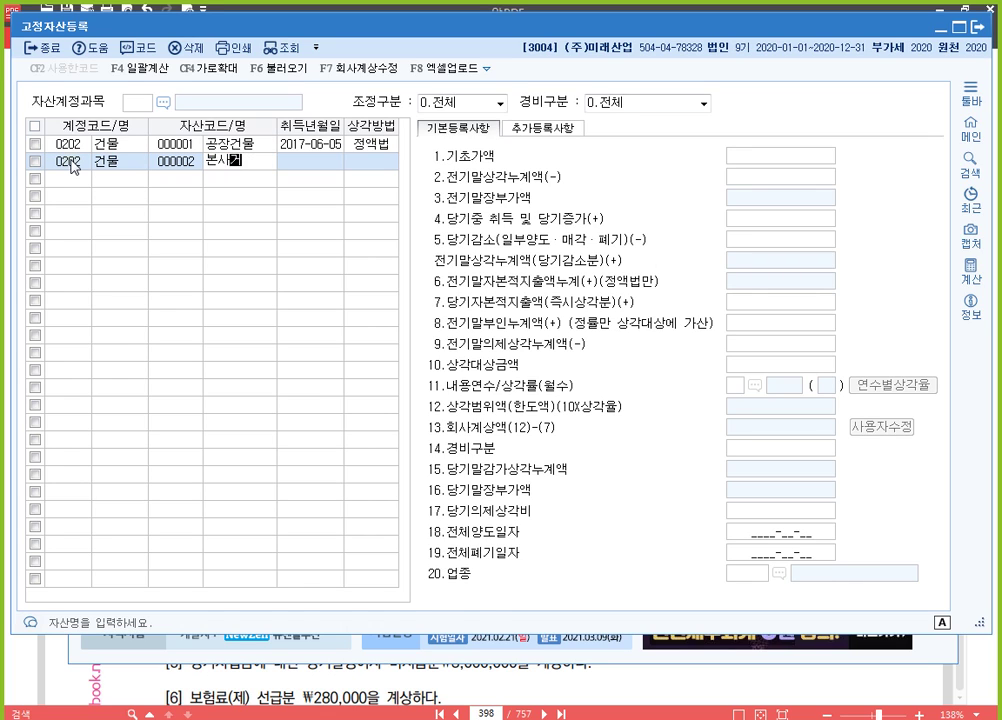
{"action": "type", "text": "건물"}
{"action": "key", "text": "Return"}
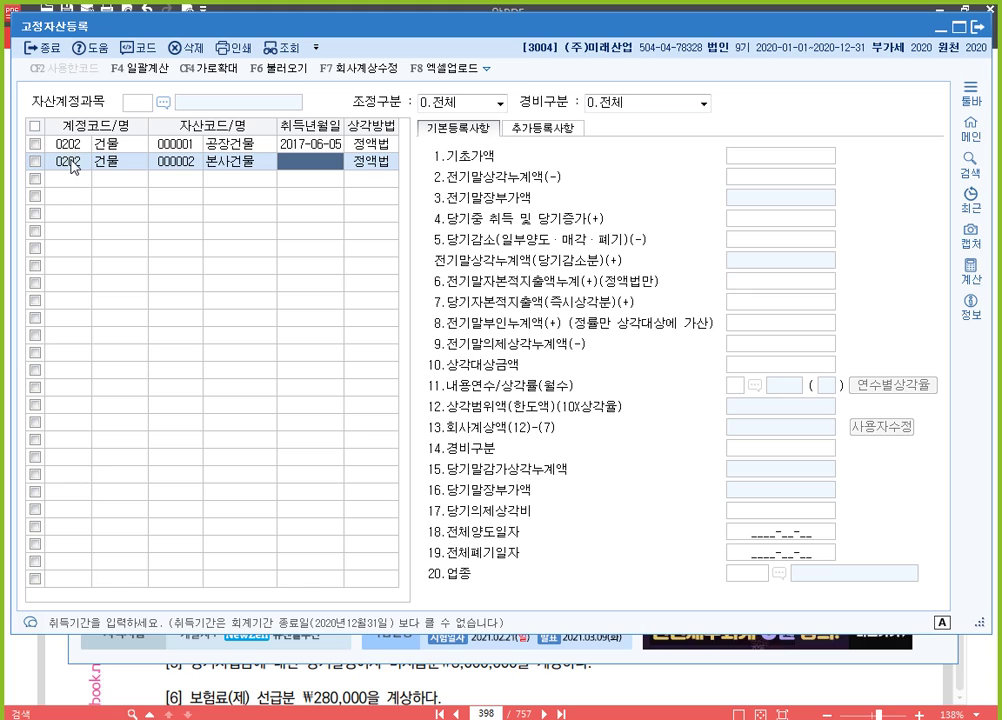
{"action": "type", "text": "20170401"}
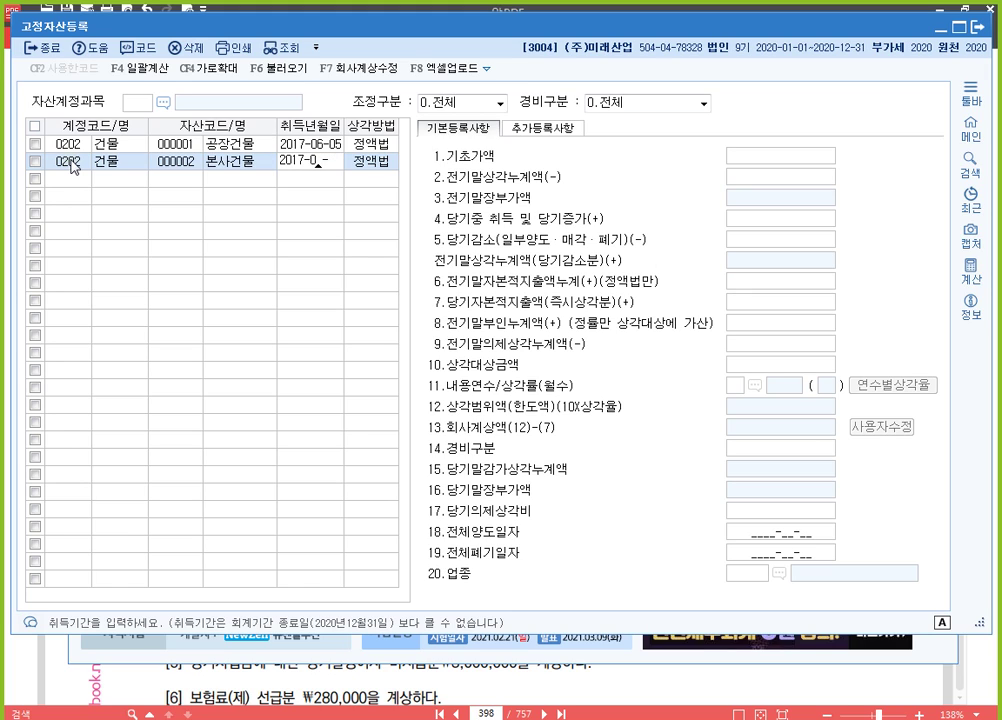
{"action": "key", "text": "Return"}
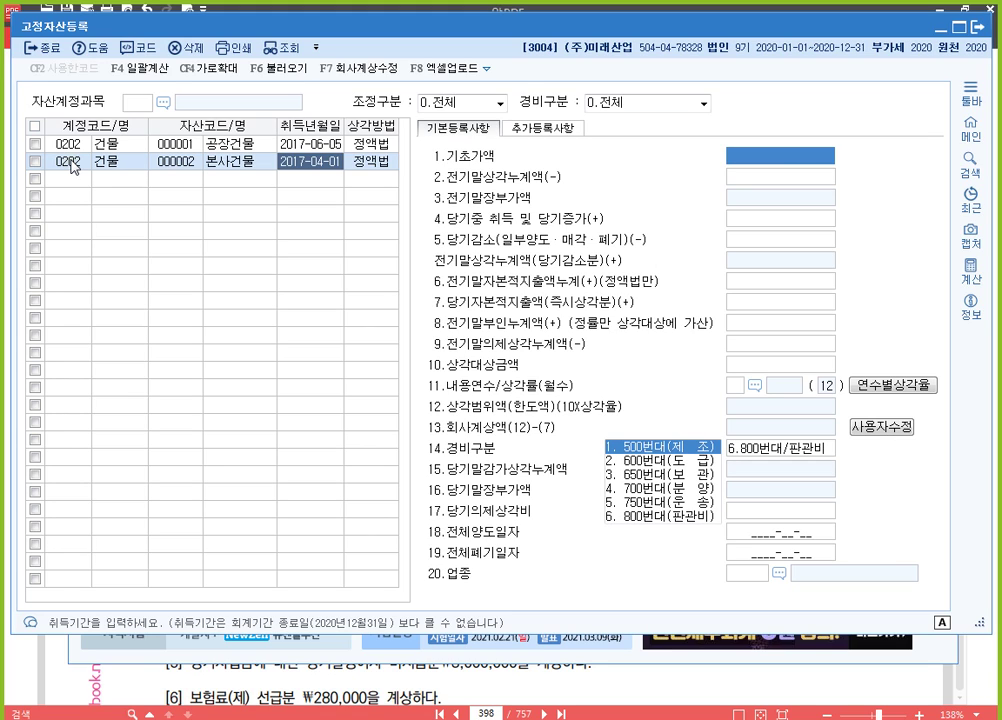
Step: Set 본사건물's 기초가액 to 180,000,000, 전기말상각누계액 to 18,000,000 and 내용연수 to 20 years
{"action": "type", "text": "180000000"}
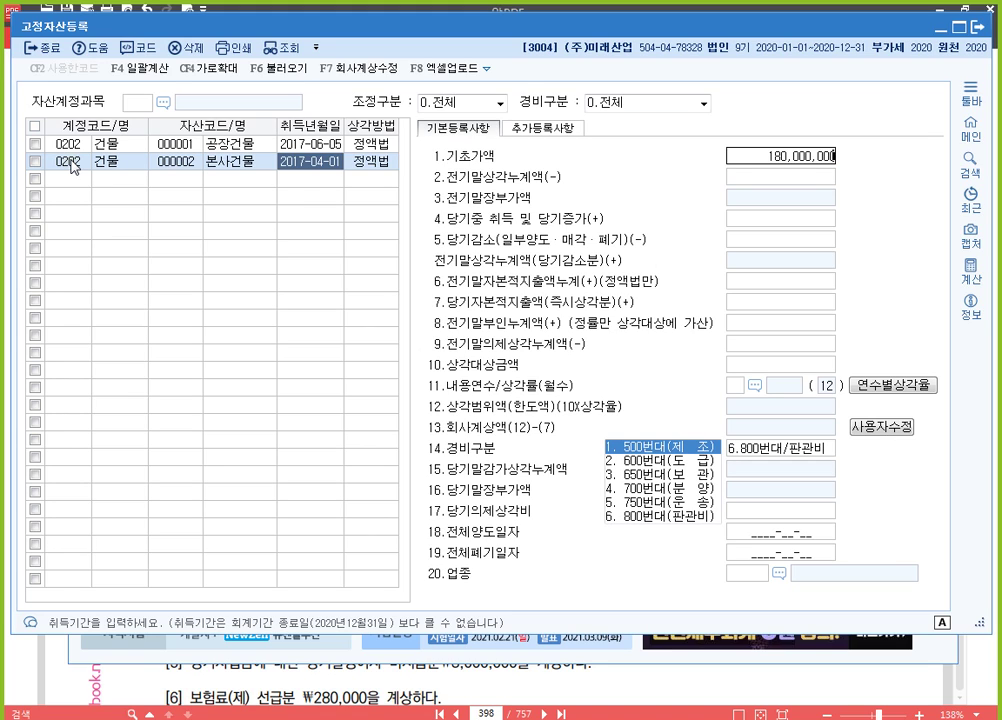
{"action": "key", "text": "Return"}
{"action": "type", "text": "18000000"}
{"action": "key", "text": "Return"}
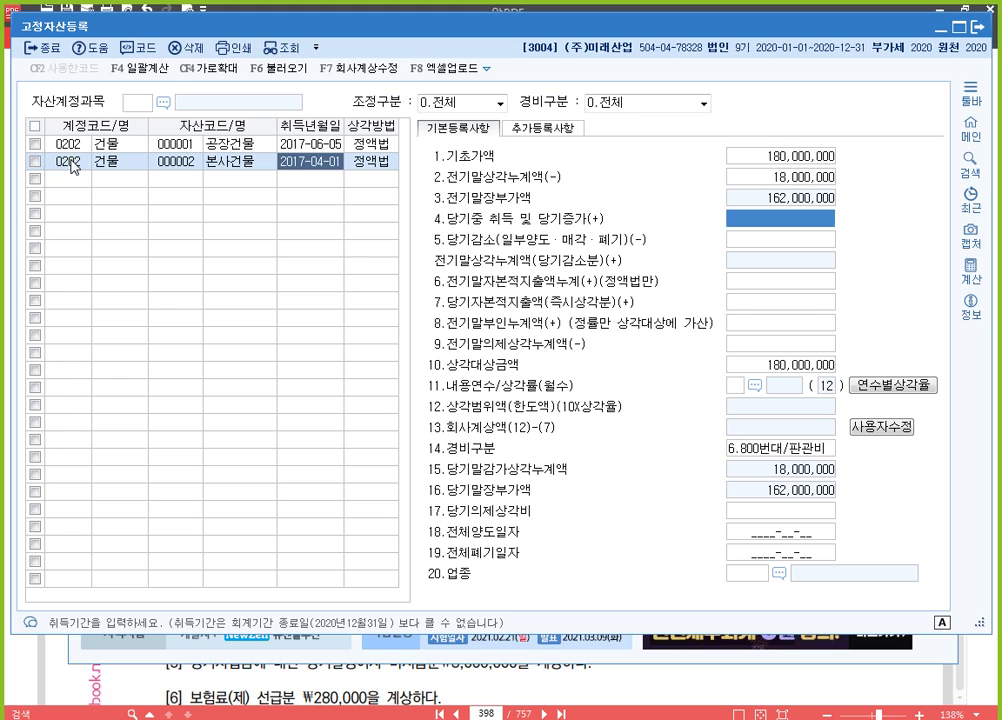
{"action": "key", "text": "Return"}
{"action": "key", "text": "Return"}
{"action": "key", "text": "Return"}
{"action": "key", "text": "Return"}
{"action": "key", "text": "Return"}
{"action": "key", "text": "Return"}
{"action": "key", "text": "Return"}
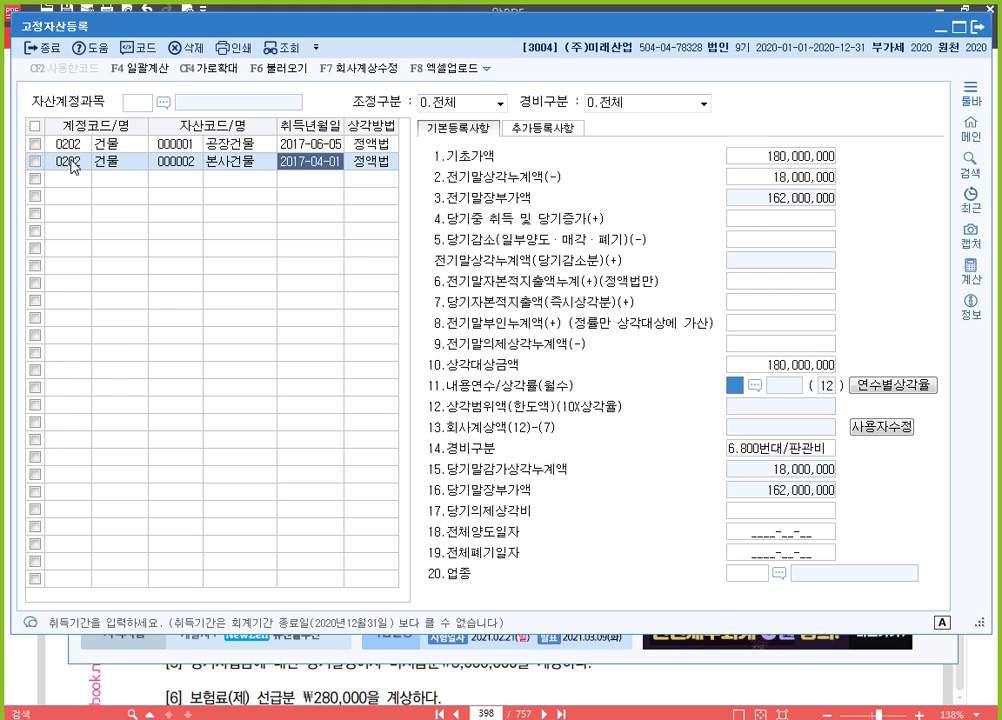
{"action": "type", "text": "20"}
{"action": "key", "text": "Return"}
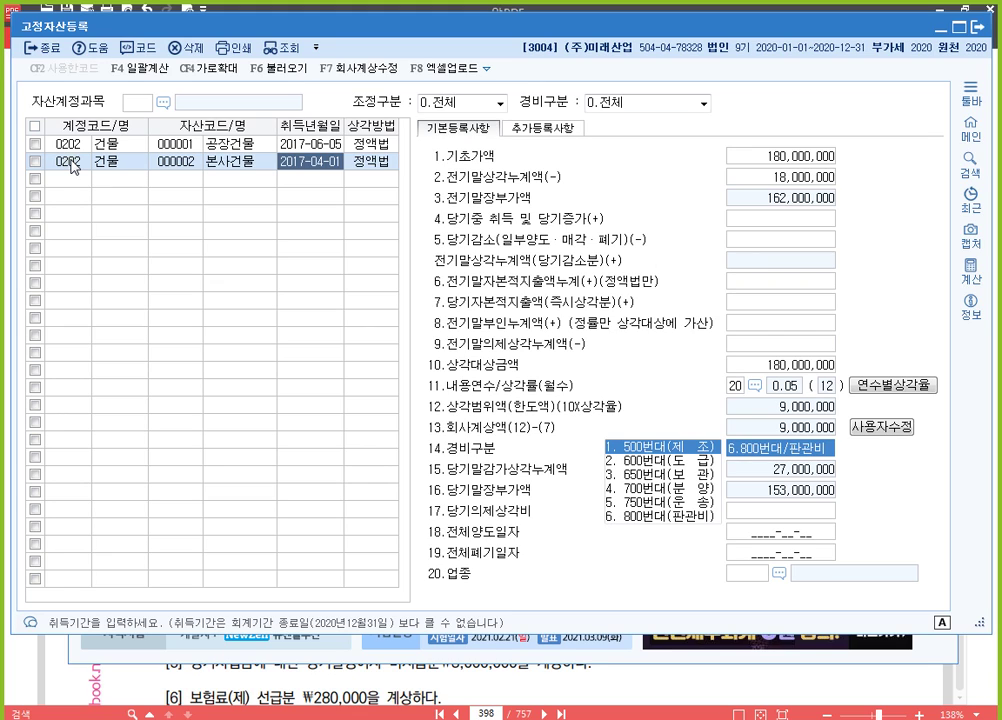
Step: Keep 본사건물's 경비구분 at 6.800번대/판관비 and set its 업종 to 03 (철골,철골,석조)
{"action": "key", "text": "Return"}
{"action": "key", "text": "Return"}
{"action": "key", "text": "Return"}
{"action": "key", "text": "Return"}
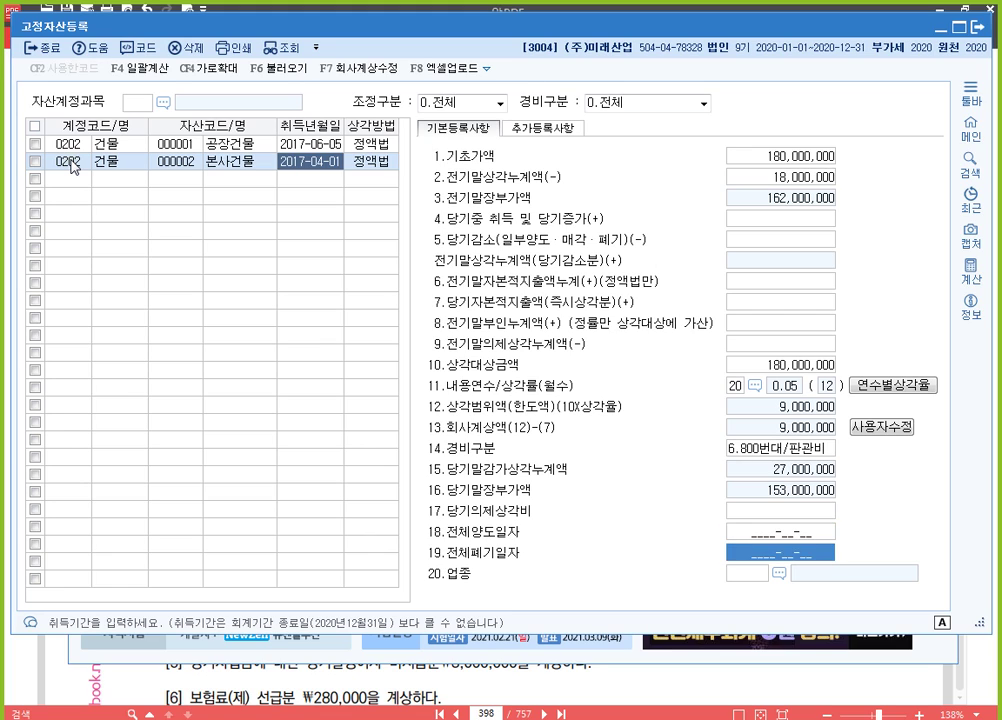
{"action": "type", "text": "03"}
{"action": "key", "text": "Return"}
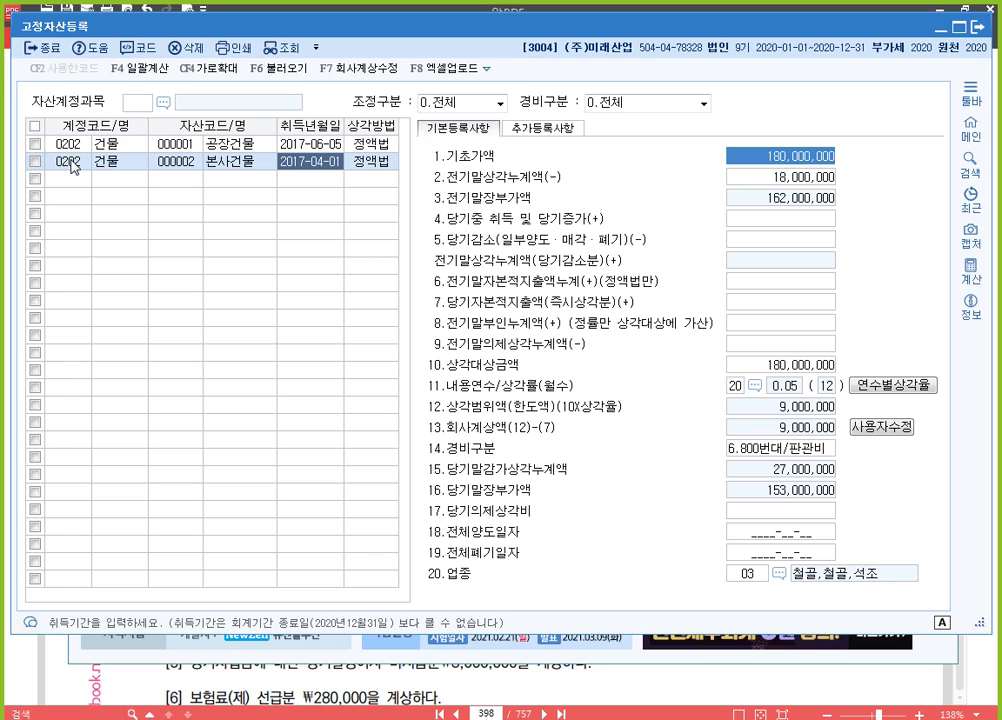
{"action": "key", "text": "Return"}
Step: Register a 기계장치 (0206) asset with code 000003, name 절단기 and acquisition date 2017-07-31
{"action": "left_click", "coordinate": [72, 166]}
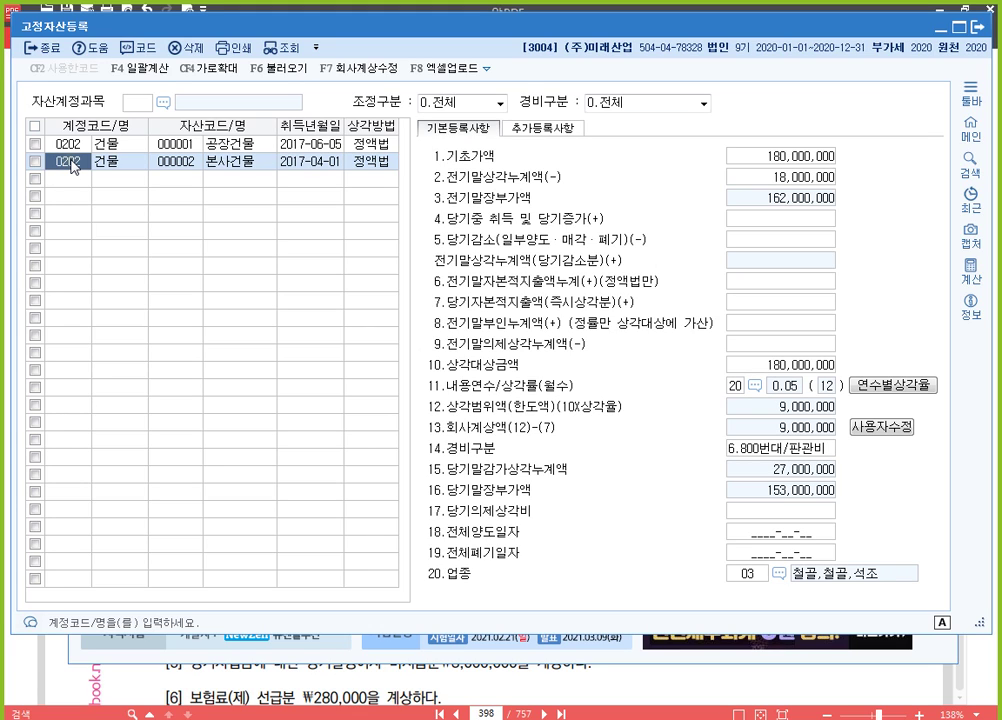
{"action": "key", "text": "Down"}
{"action": "type", "text": "0206"}
{"action": "key", "text": "Return"}
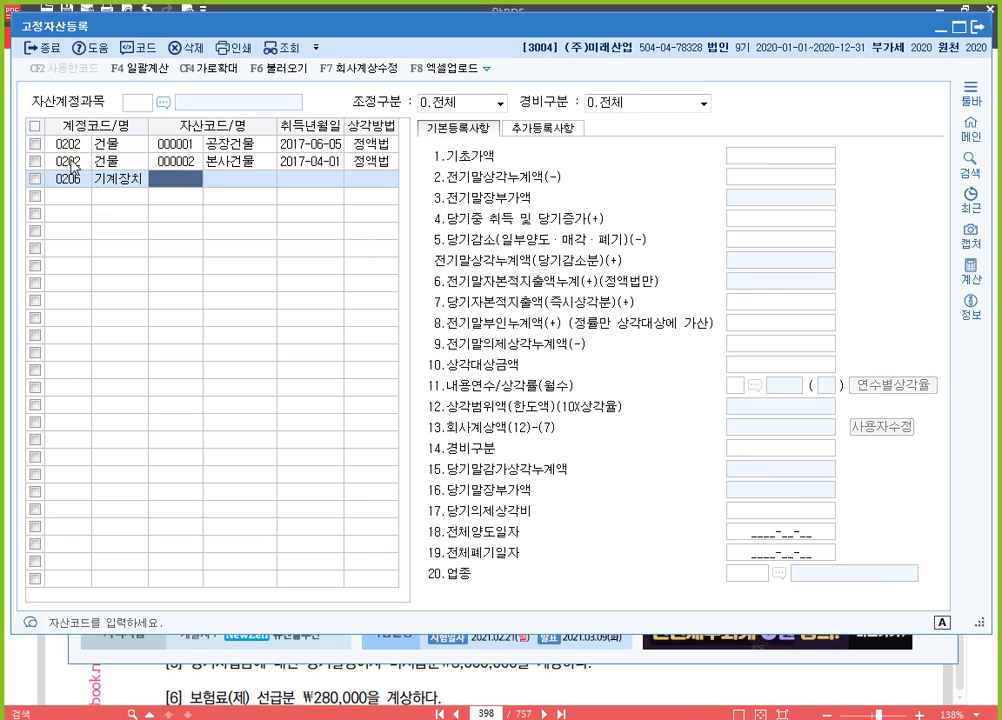
{"action": "key", "text": "Return"}
{"action": "type", "text": "절단기"}
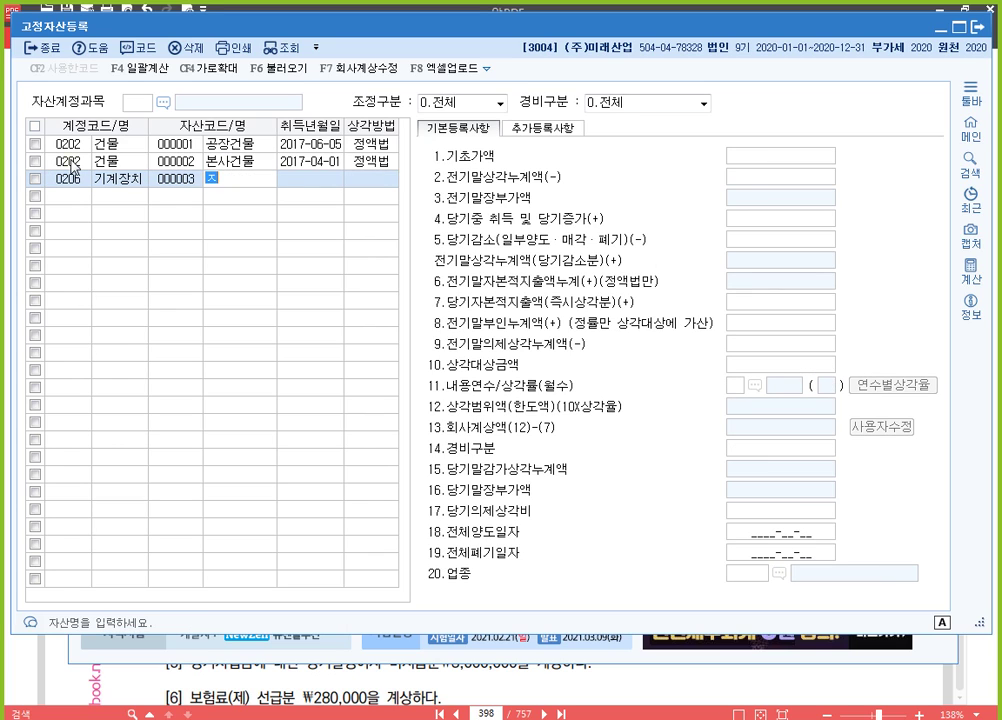
{"action": "key", "text": "Return"}
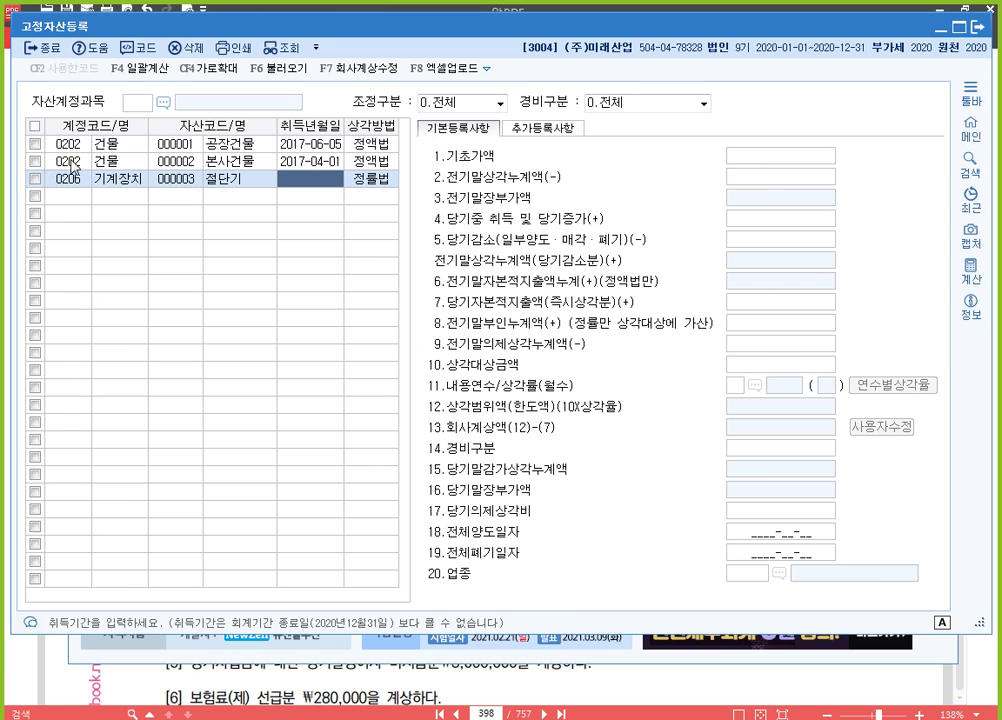
{"action": "type", "text": "2017-07-"}
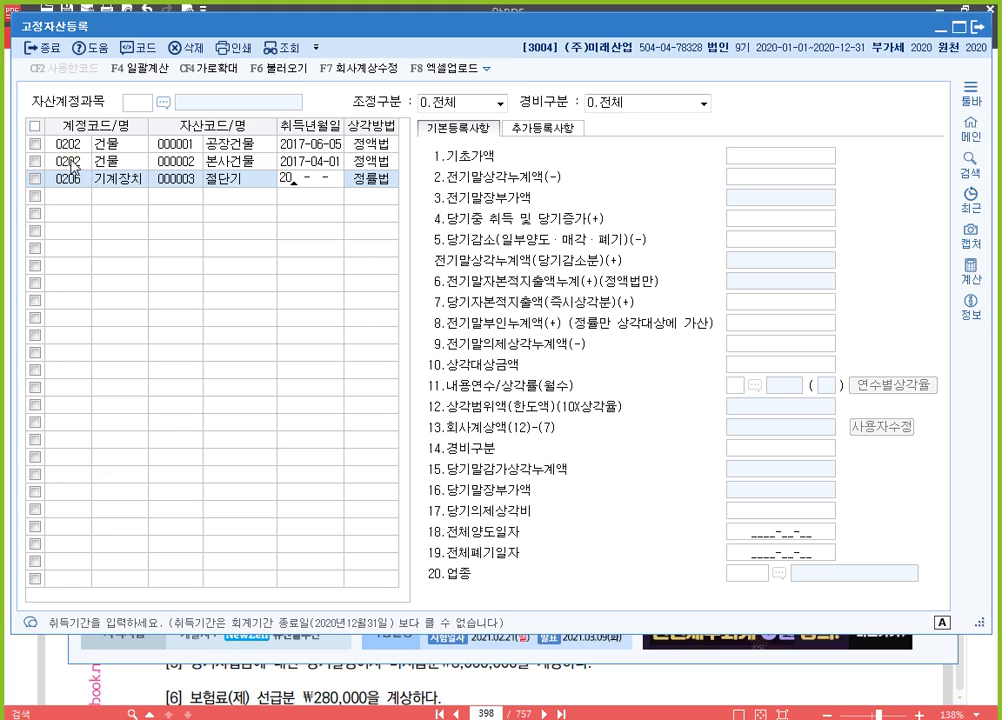
{"action": "type", "text": "31"}
{"action": "key", "text": "Return"}
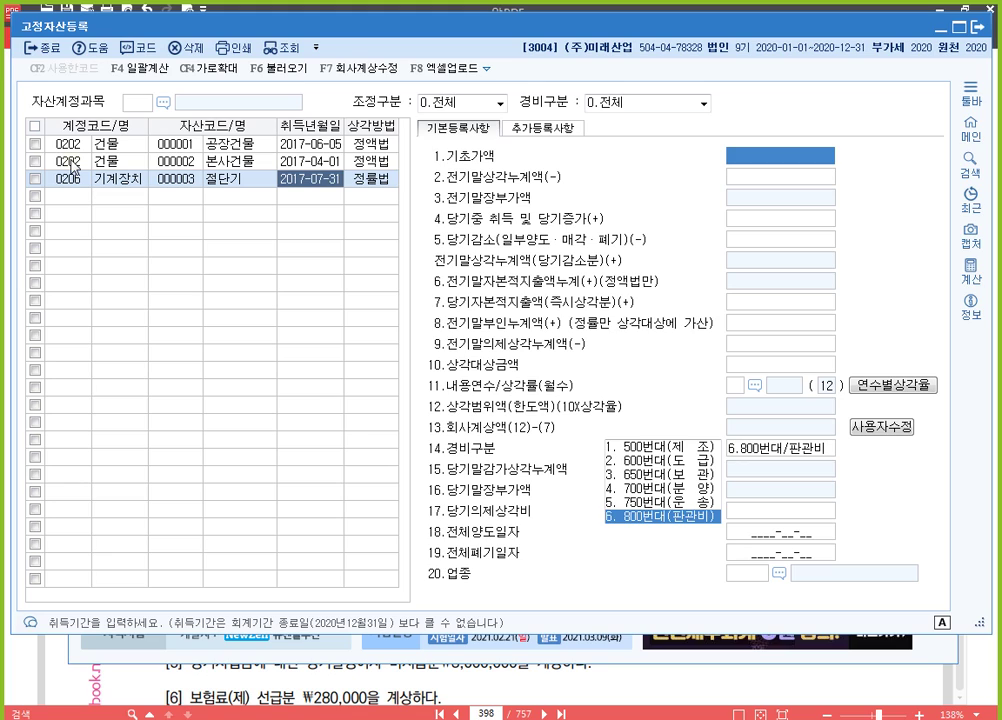
Step: Set 절단기's 기초가액 to 80,000,000, 전기말상각누계액 to 2,500,000 and 내용연수 to 10 years
{"action": "type", "text": "80000000"}
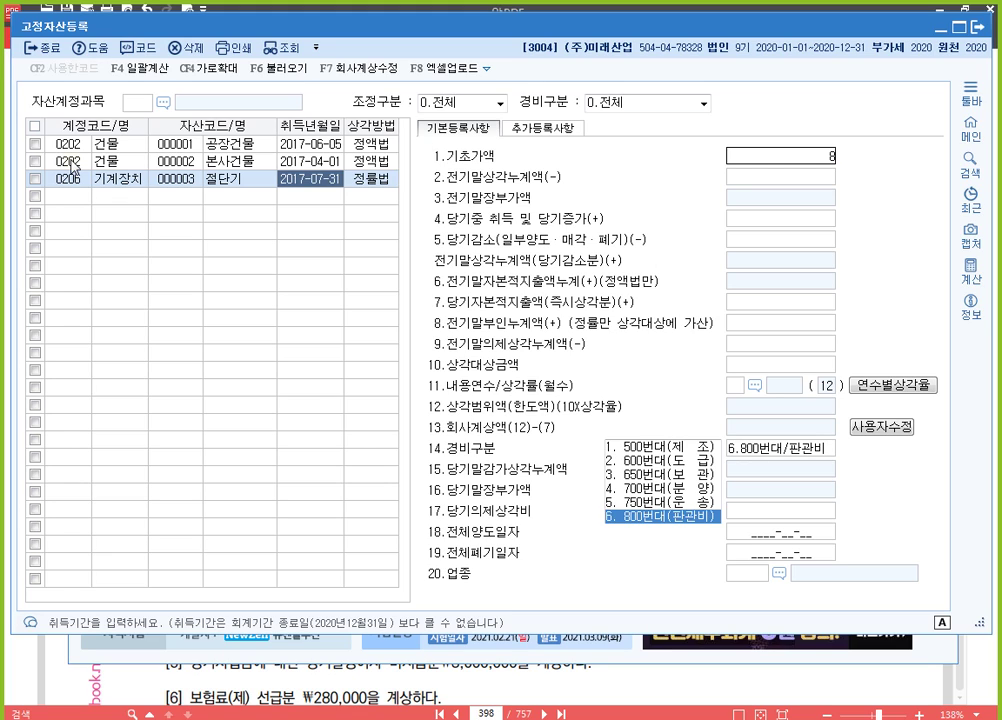
{"action": "key", "text": "Return"}
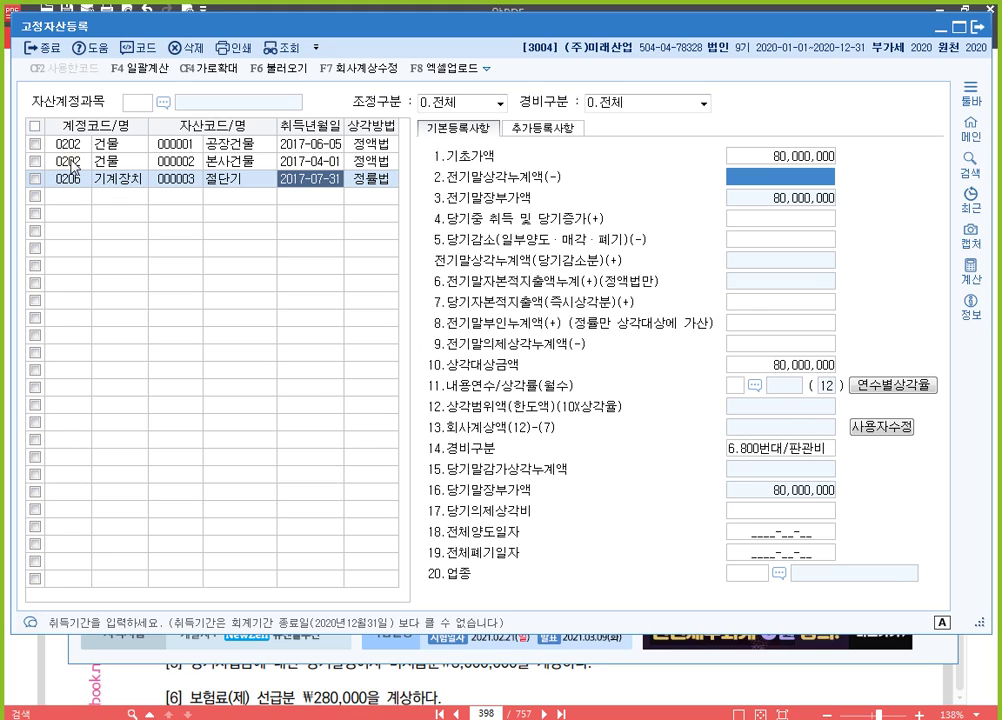
{"action": "type", "text": "2500000"}
{"action": "key", "text": "Return"}
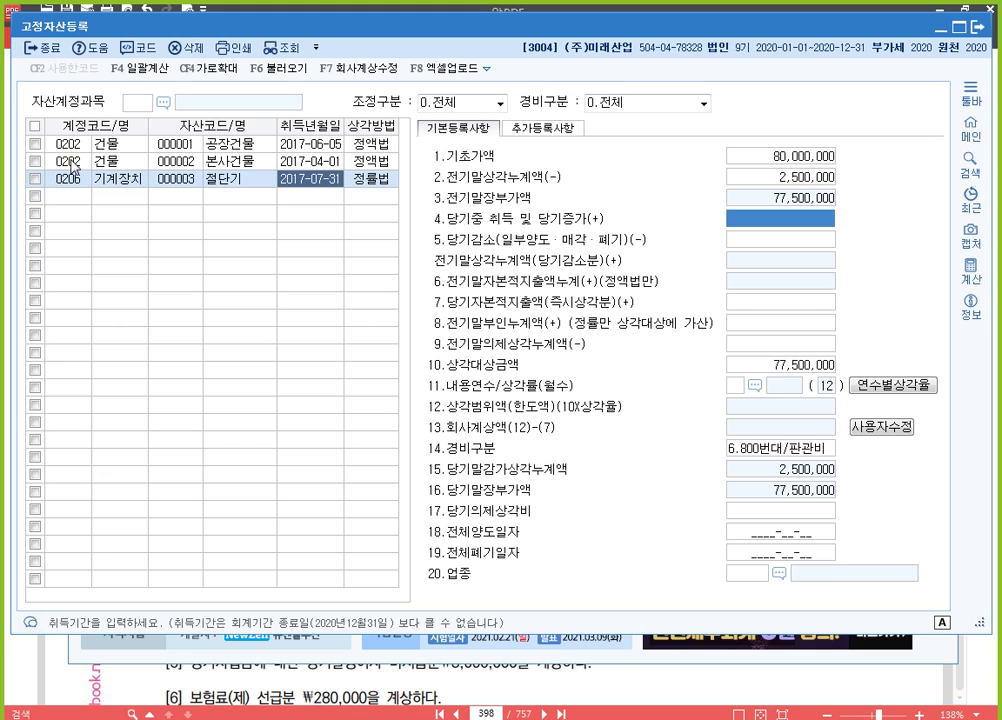
{"action": "key", "text": "Return"}
{"action": "key", "text": "Return"}
{"action": "key", "text": "Return"}
{"action": "key", "text": "Return"}
{"action": "key", "text": "Return"}
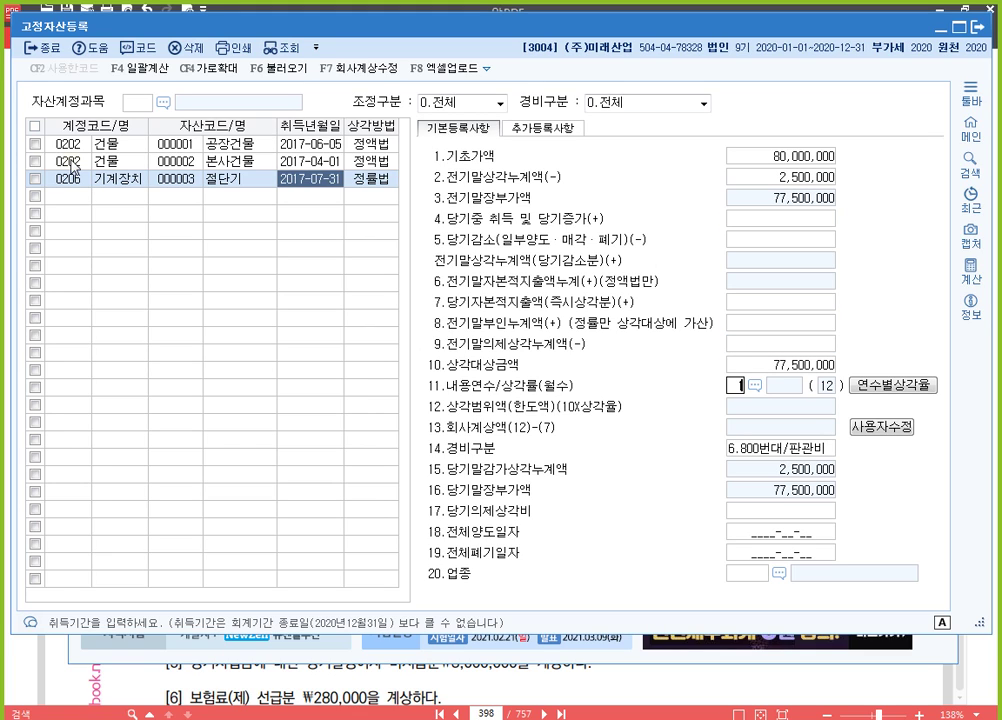
{"action": "type", "text": "10"}
{"action": "key", "text": "Return"}
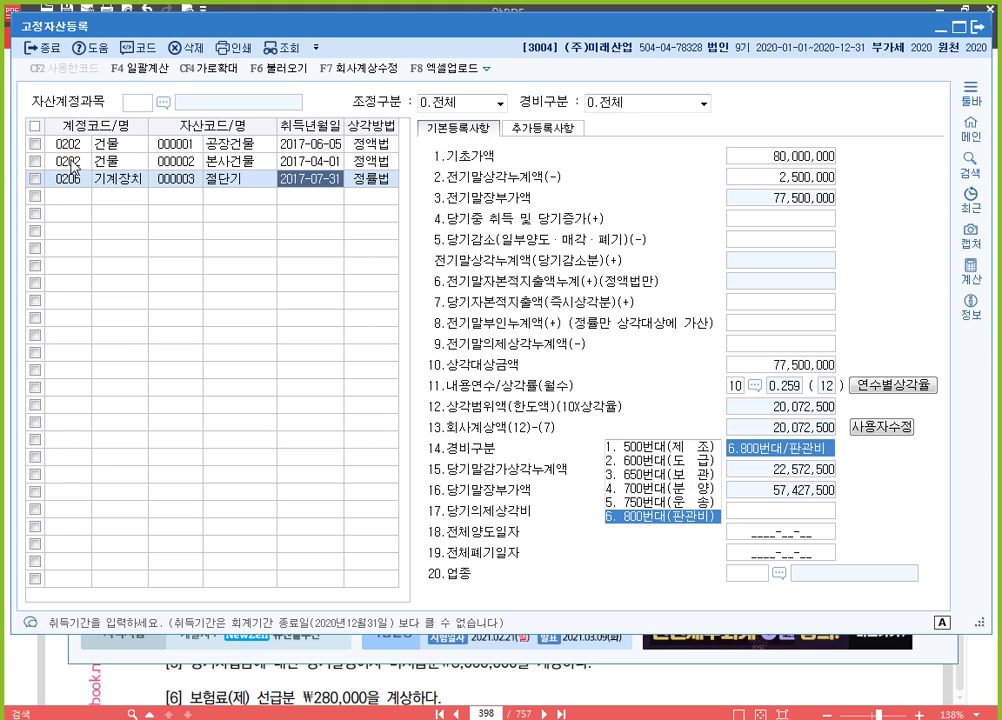
Step: Set 절단기's 경비구분 to 1.500번대/제조 and its 업종 to 13 (제조업)
{"action": "type", "text": "1"}
{"action": "key", "text": "Return"}
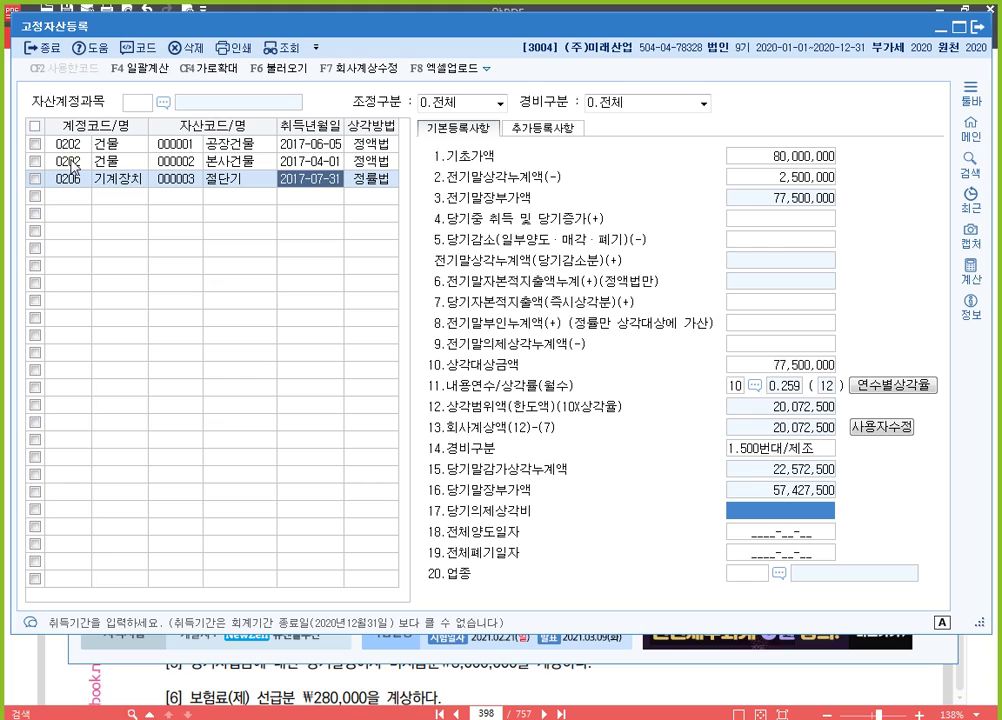
{"action": "key", "text": "Return"}
{"action": "key", "text": "Return"}
{"action": "key", "text": "Return"}
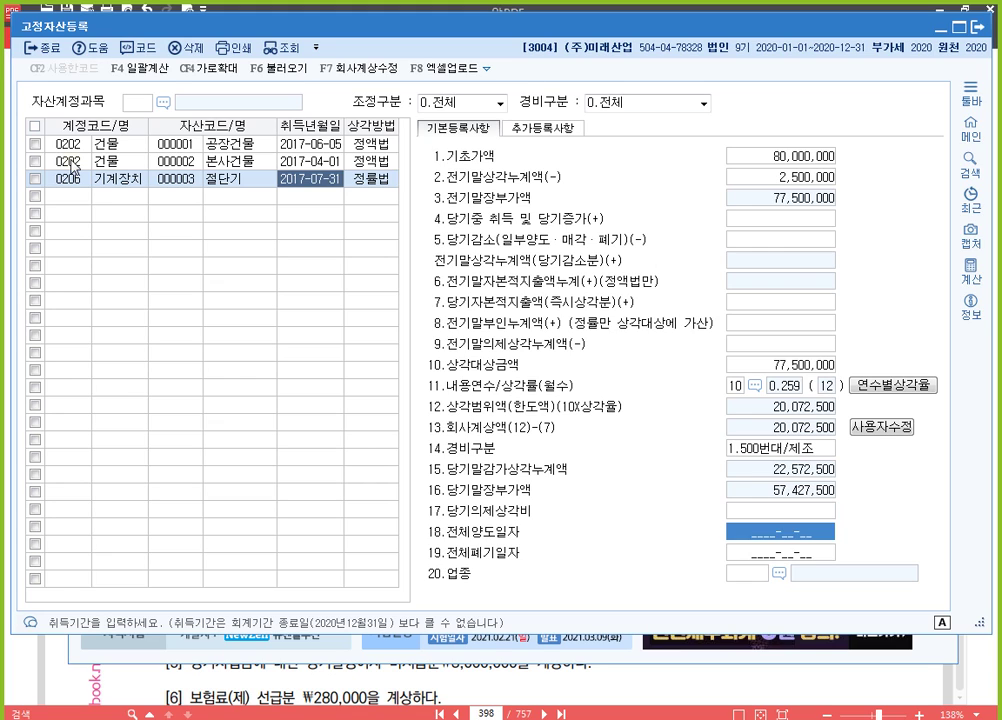
{"action": "type", "text": "13"}
{"action": "key", "text": "Return"}
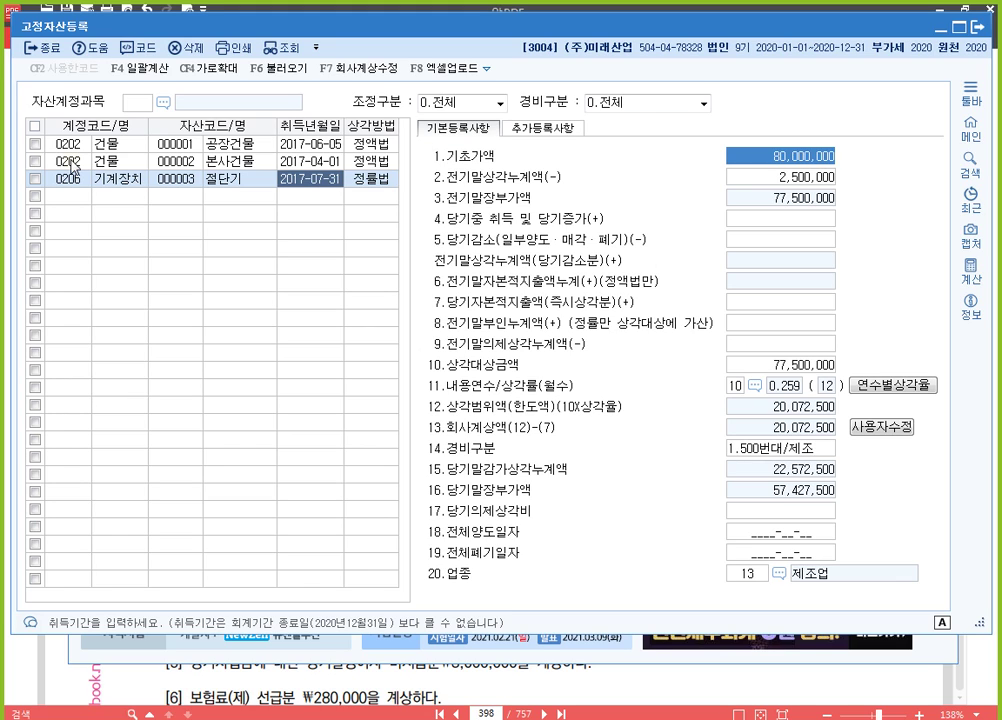
Step: Register a 차량운반구 (0208) asset with code 000004, name 5톤트럭 and acquisition date 2017-05-27
{"action": "key", "text": "Down"}
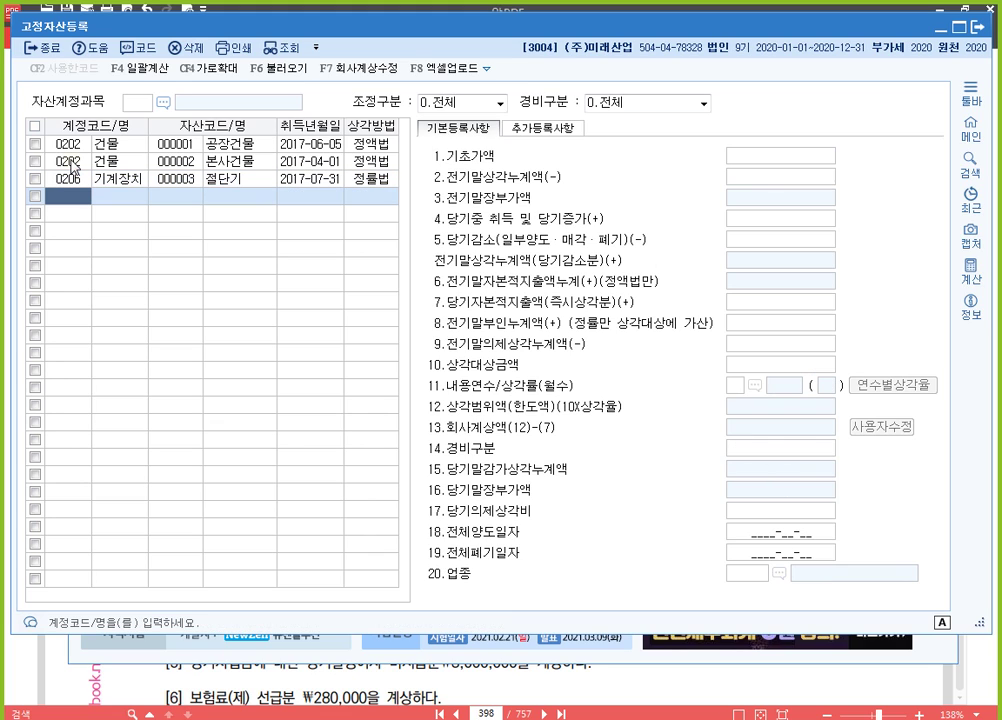
{"action": "key", "text": "Return"}
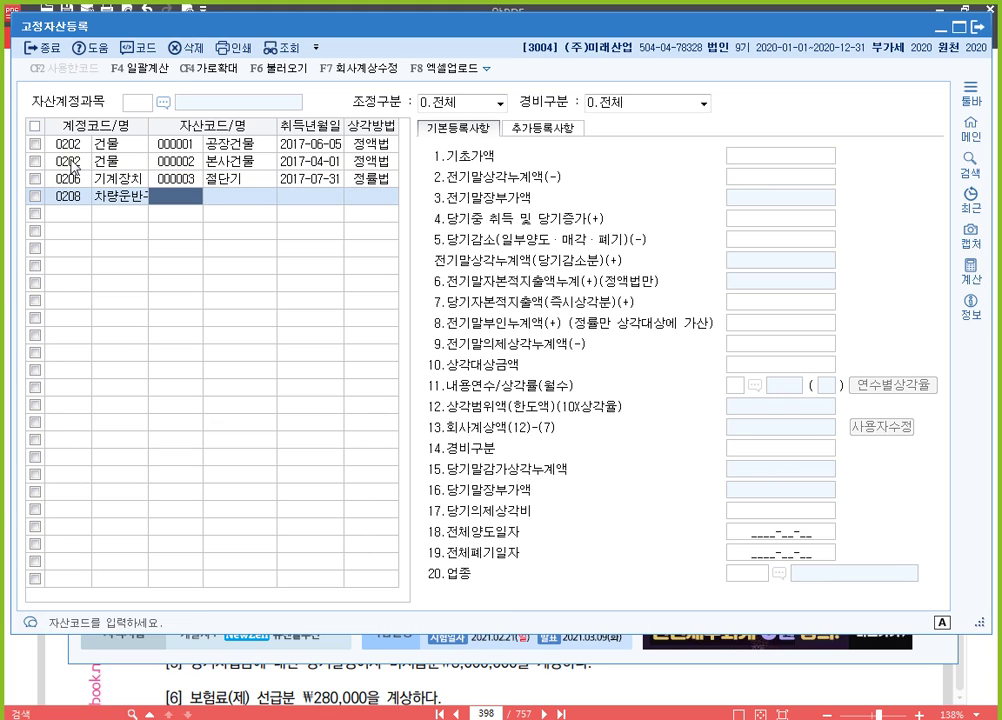
{"action": "type", "text": "4"}
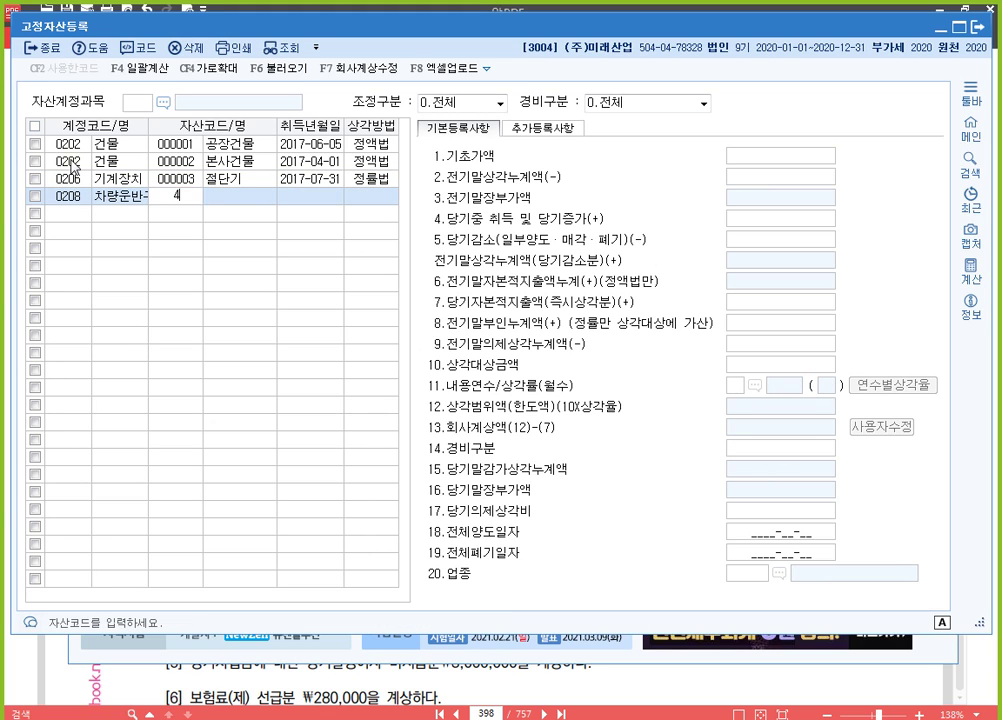
{"action": "key", "text": "Return"}
{"action": "type", "text": "5톤트럭"}
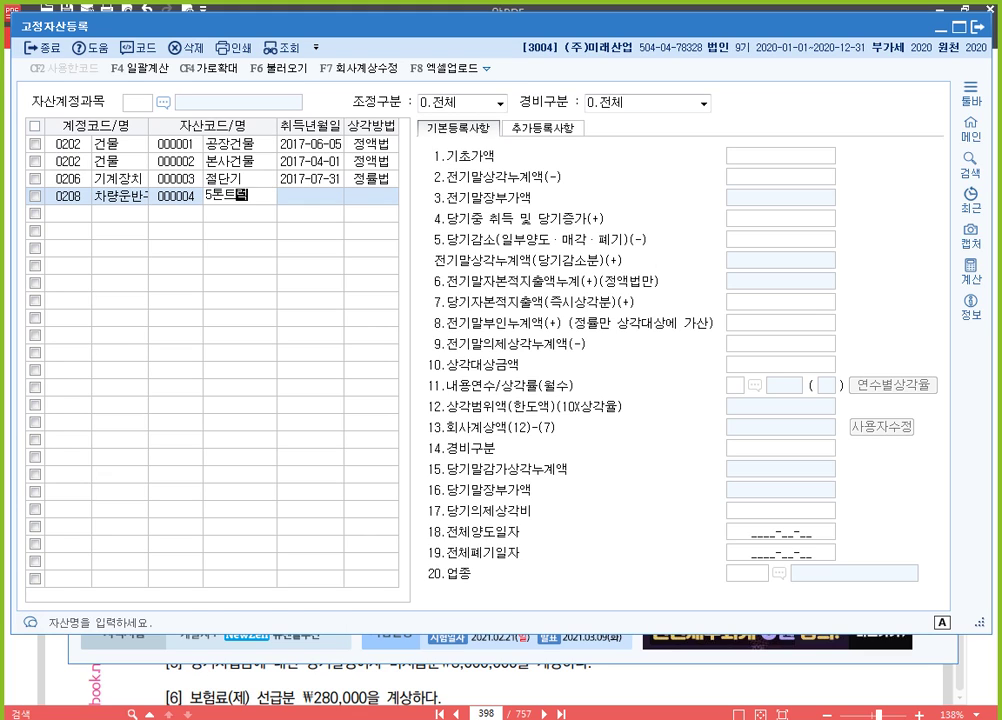
{"action": "key", "text": "Return"}
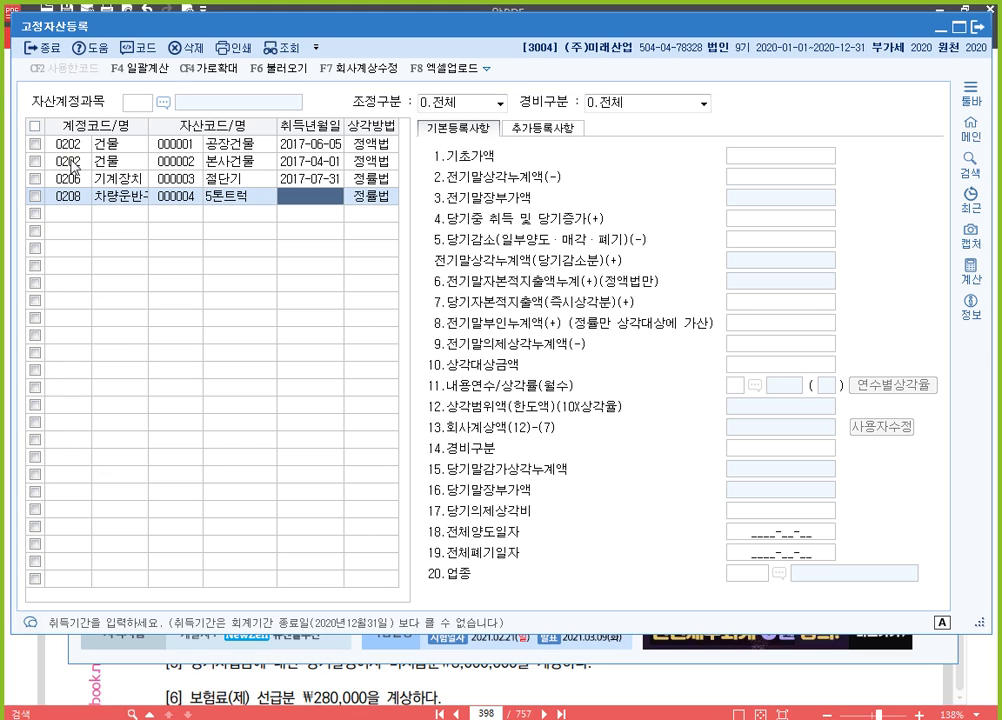
{"action": "type", "text": "20170527"}
{"action": "key", "text": "Return"}
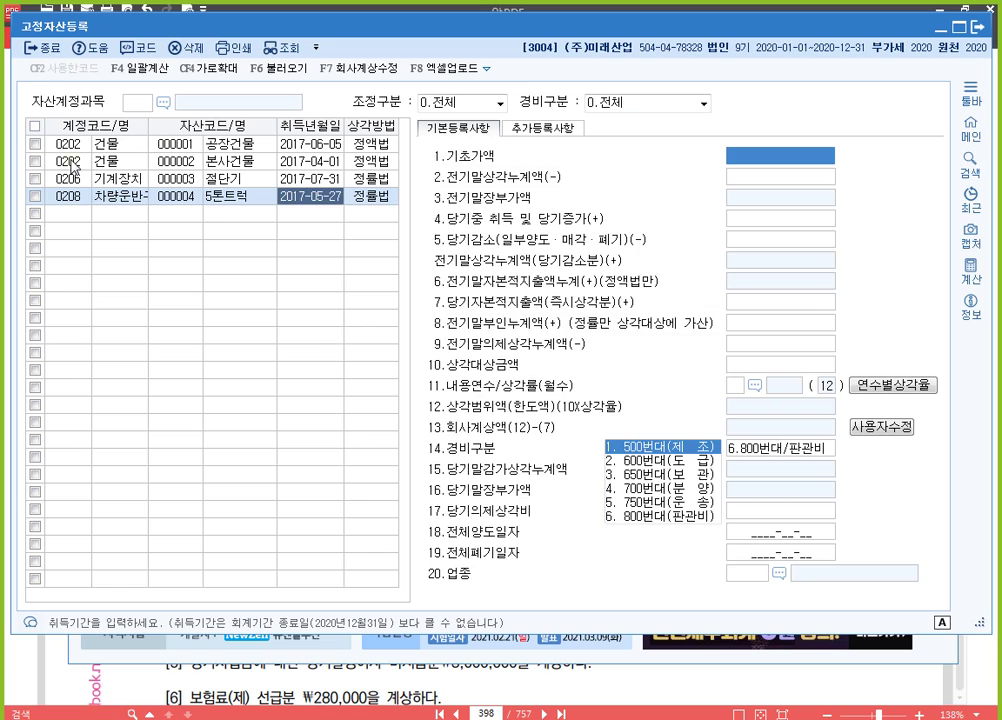
Step: Set 5톤트럭's 기초가액 to 10,000,000, 전기말상각누계액 to 3,000,000 and 내용연수 to 10 years
{"action": "type", "text": "10000000"}
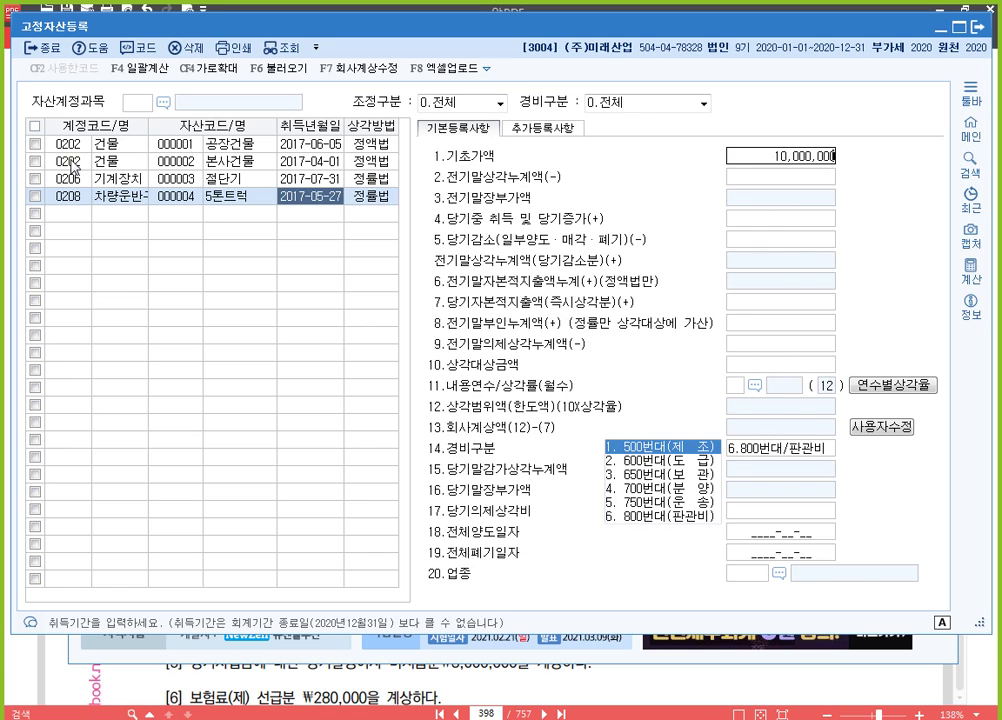
{"action": "key", "text": "Return"}
{"action": "type", "text": "3,000,000"}
{"action": "key", "text": "Return"}
{"action": "key", "text": "Return"}
{"action": "key", "text": "Return"}
{"action": "key", "text": "Return"}
{"action": "key", "text": "Return"}
{"action": "key", "text": "Return"}
{"action": "key", "text": "Return"}
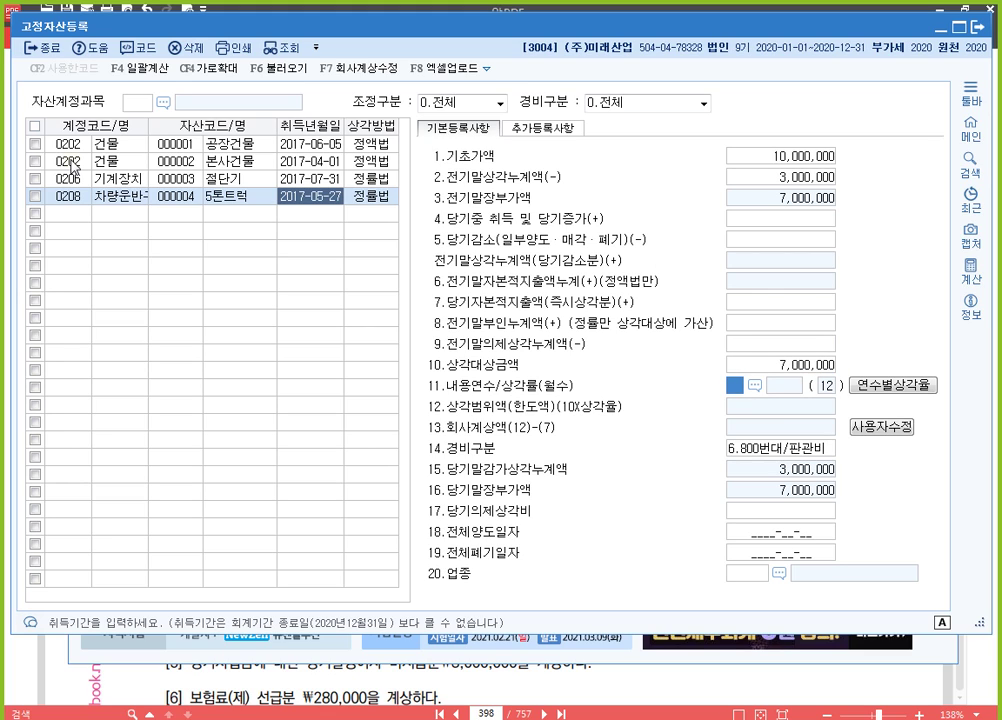
{"action": "type", "text": "10"}
{"action": "key", "text": "Return"}
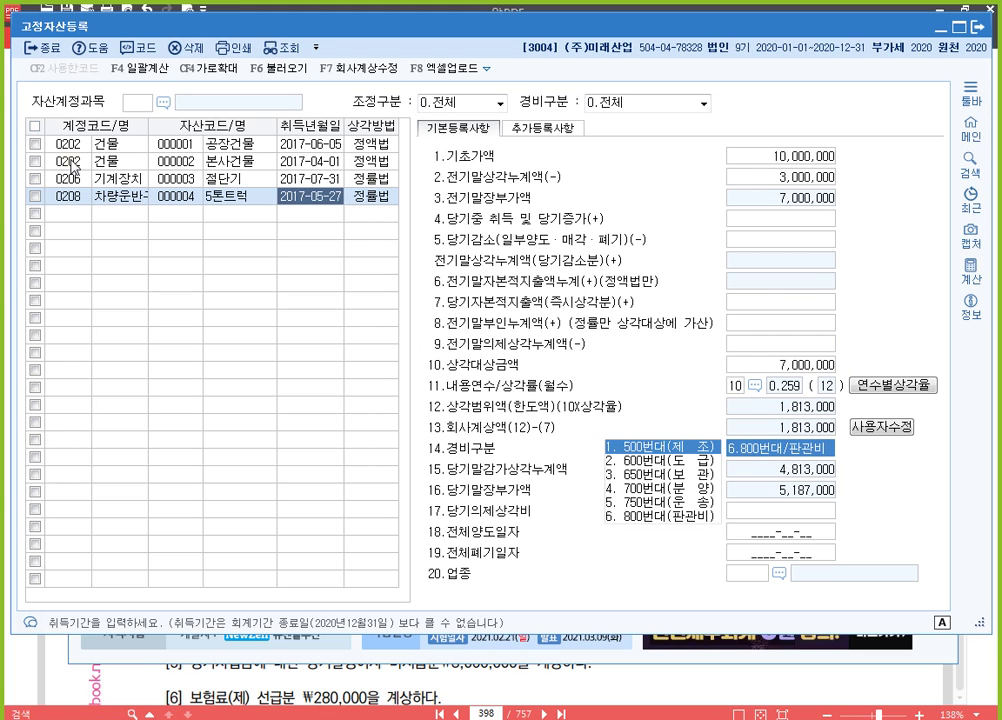
Step: Set 5톤트럭's 경비구분 to 1.500번대/제조 and its 업종 to 13 (제조업)
{"action": "key", "text": "Return"}
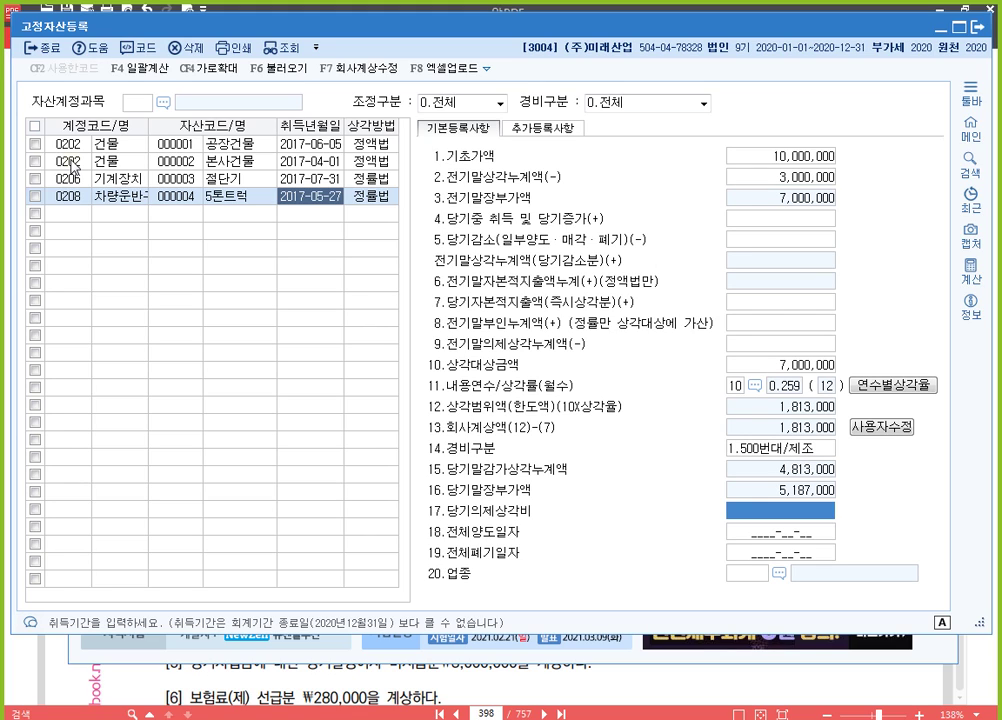
{"action": "key", "text": "Return"}
{"action": "key", "text": "Return"}
{"action": "key", "text": "Return"}
{"action": "type", "text": "13"}
{"action": "key", "text": "Return"}
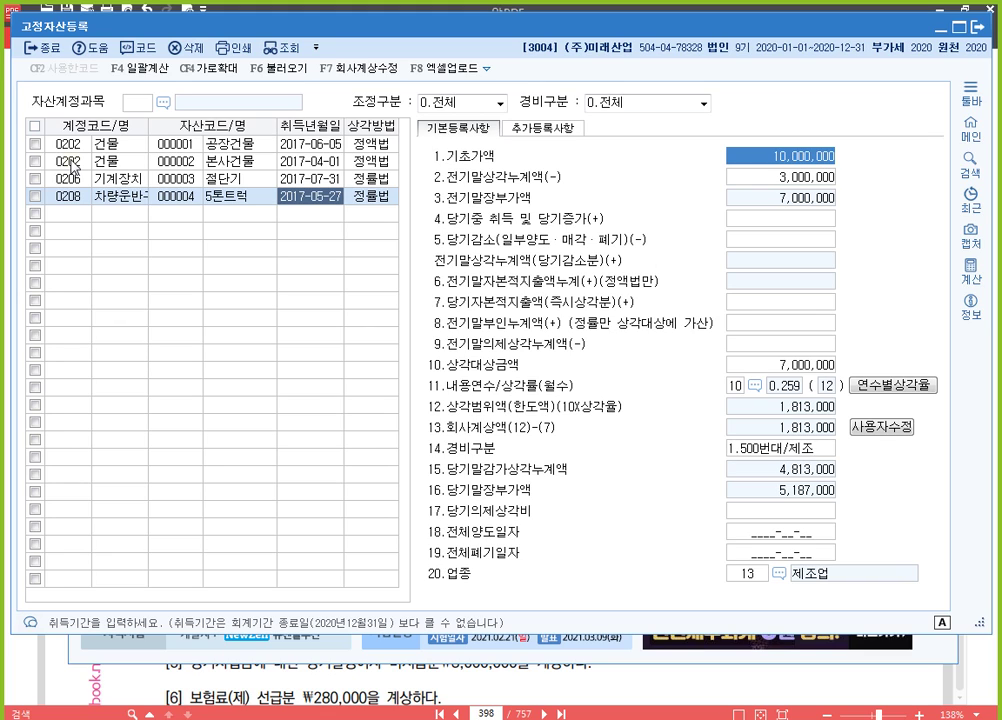
Step: Register a second 차량운반구 (0208) asset with code 000005, name 승용차 and acquisition date 2020-07-03
{"action": "key", "text": "Down"}
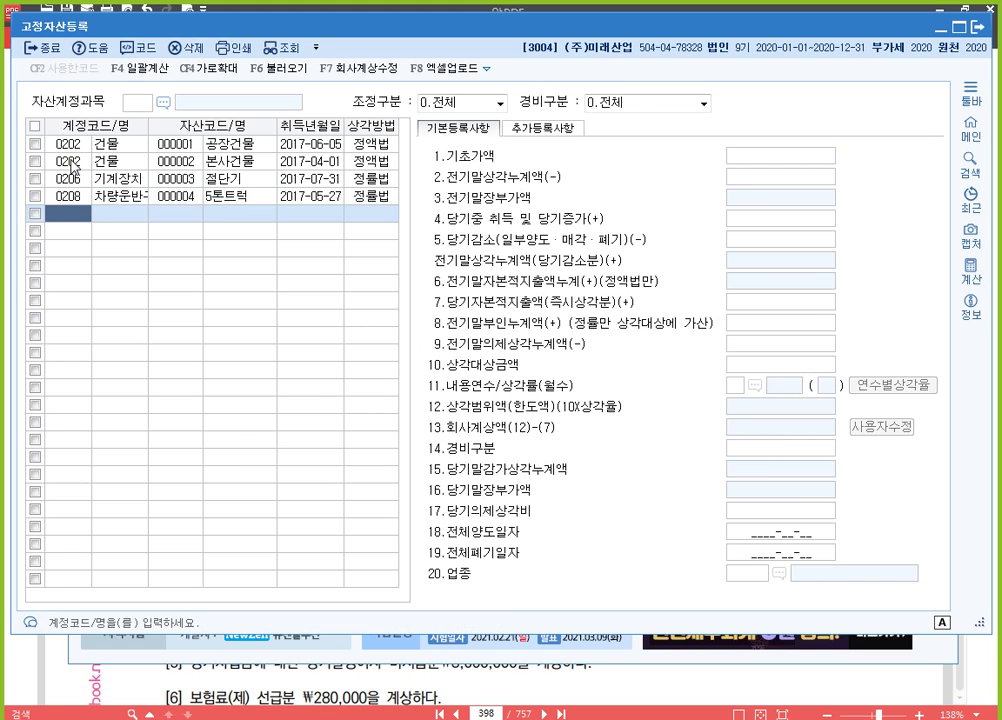
{"action": "type", "text": "0208"}
{"action": "key", "text": "Return"}
{"action": "type", "text": "5"}
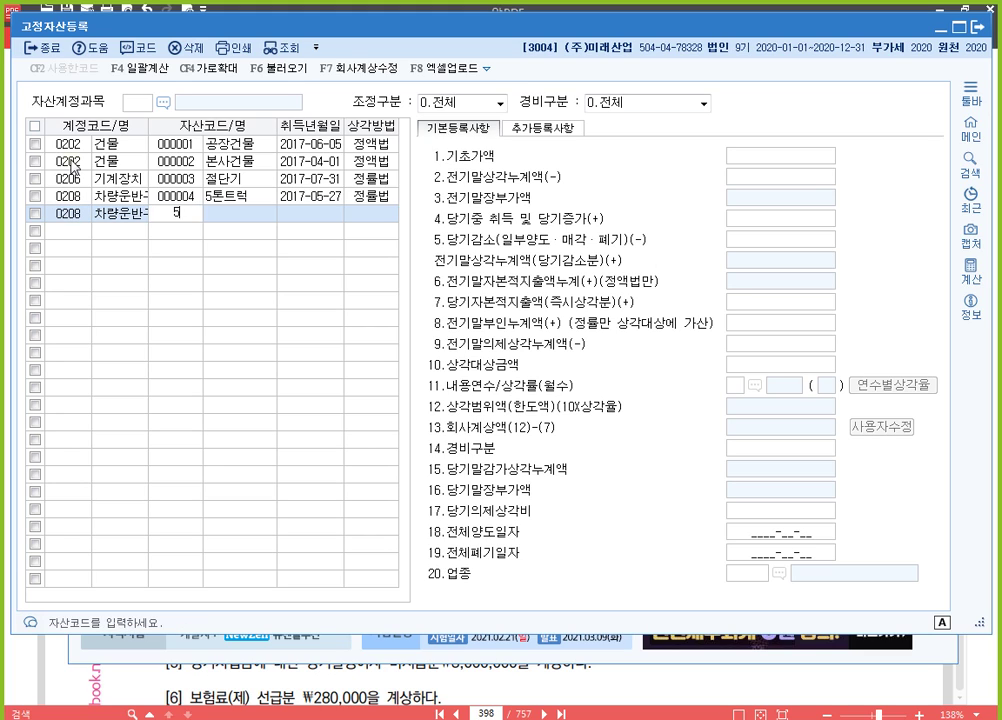
{"action": "key", "text": "Return"}
{"action": "type", "text": "스"}
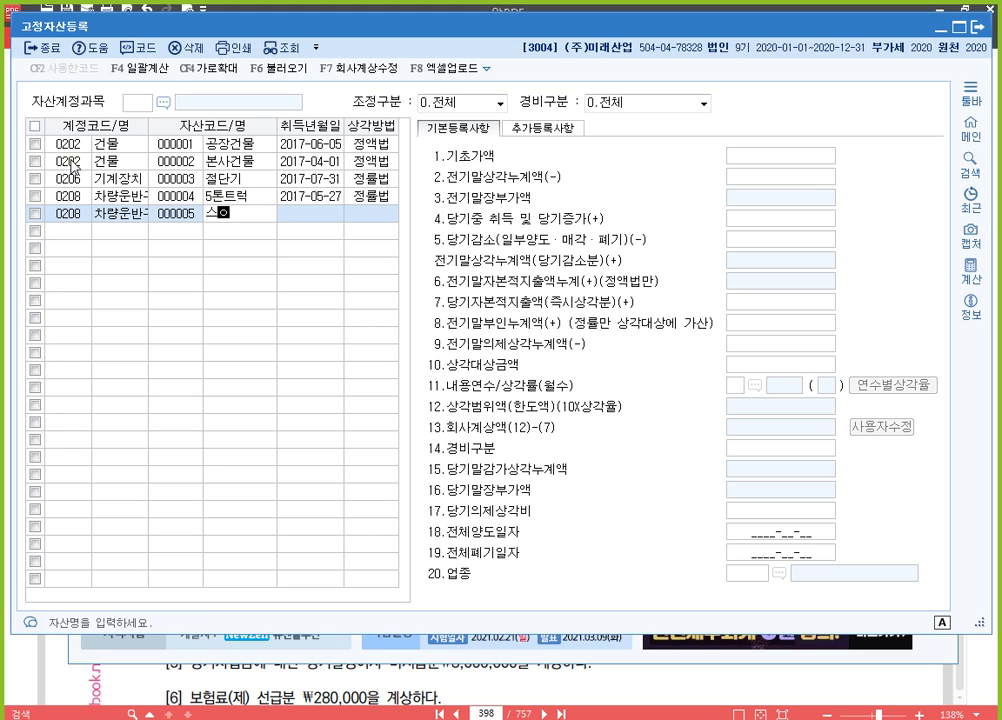
{"action": "type", "text": "ㅇ"}
{"action": "type", "text": "용차"}
{"action": "key", "text": "Return"}
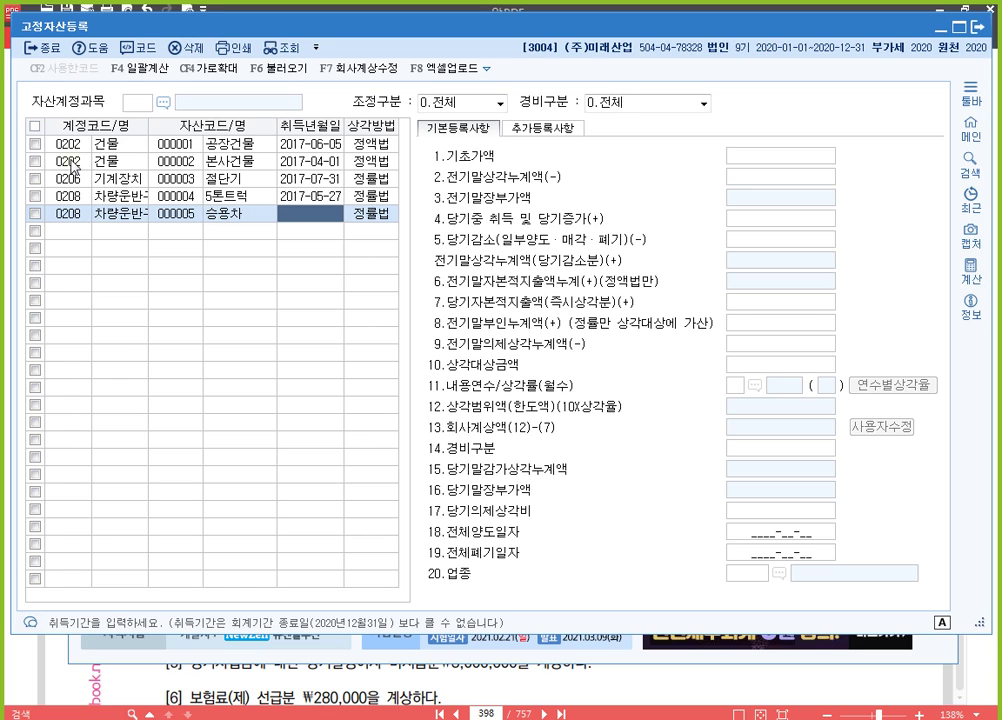
{"action": "type", "text": "2020-07-0"}
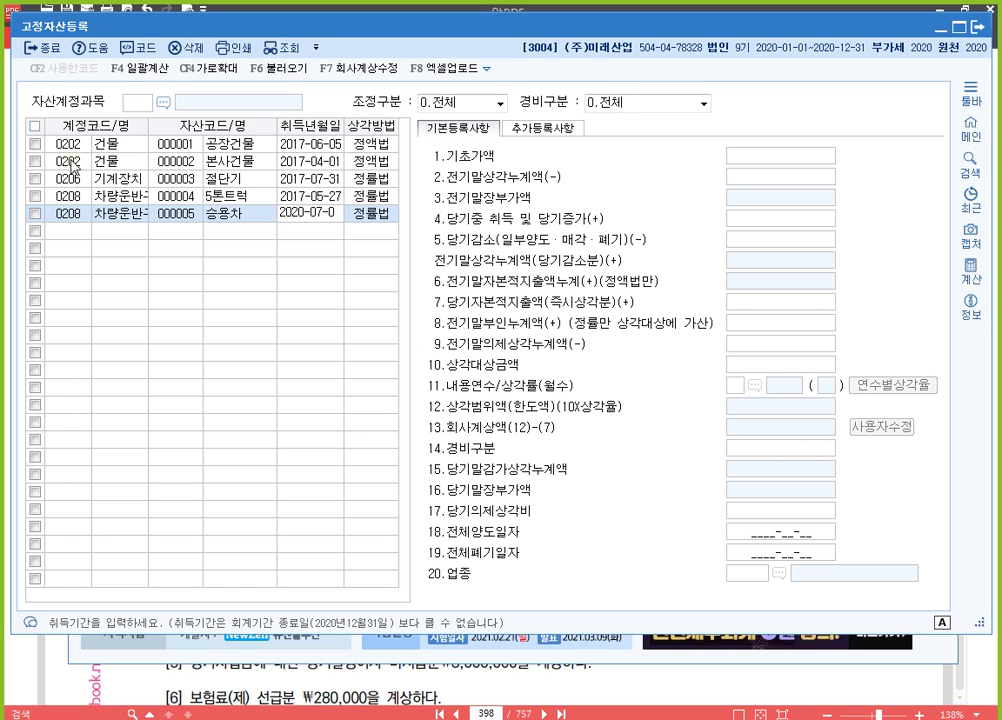
{"action": "type", "text": "3"}
{"action": "key", "text": "Return"}
Step: Leave 승용차's 기초가액 and 전기말상각누계액 blank and go to its 당기중 취득 및 당기증가 amount
{"action": "key", "text": "Return"}
{"action": "key", "text": "Return"}
{"action": "key", "text": "Return"}
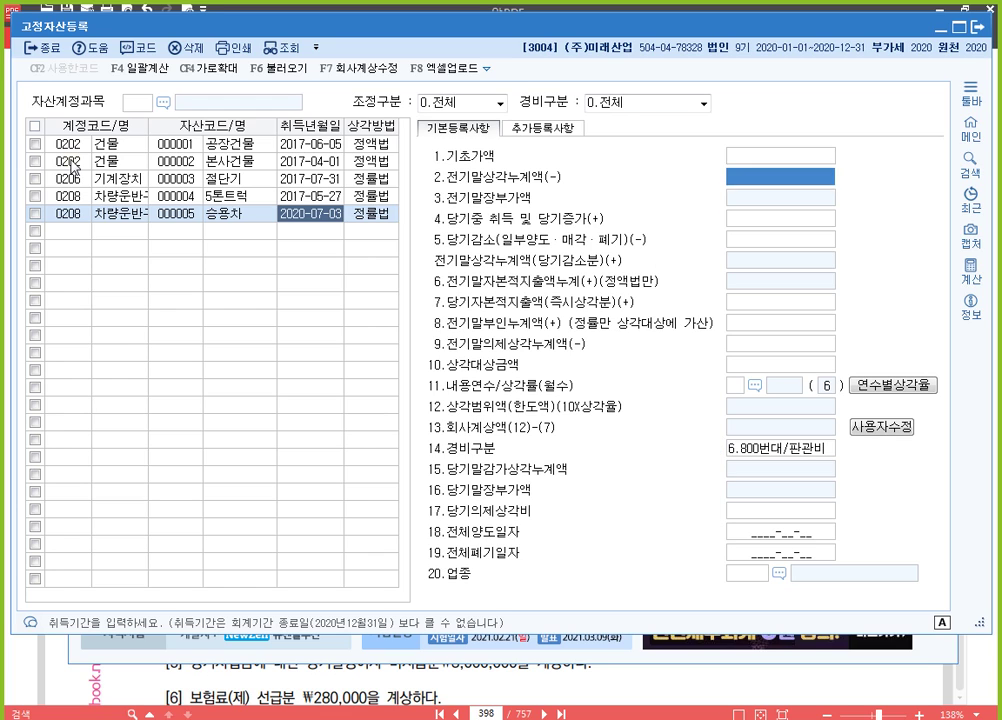
{"action": "key", "text": "Up"}
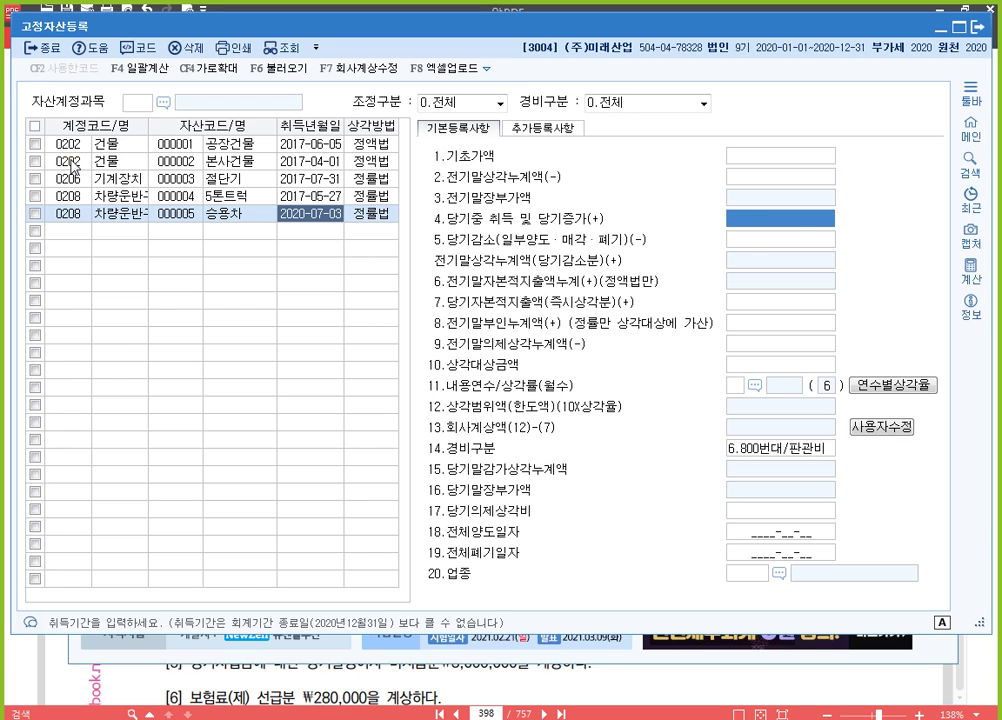
{"action": "key", "text": "ctrl+F1"}
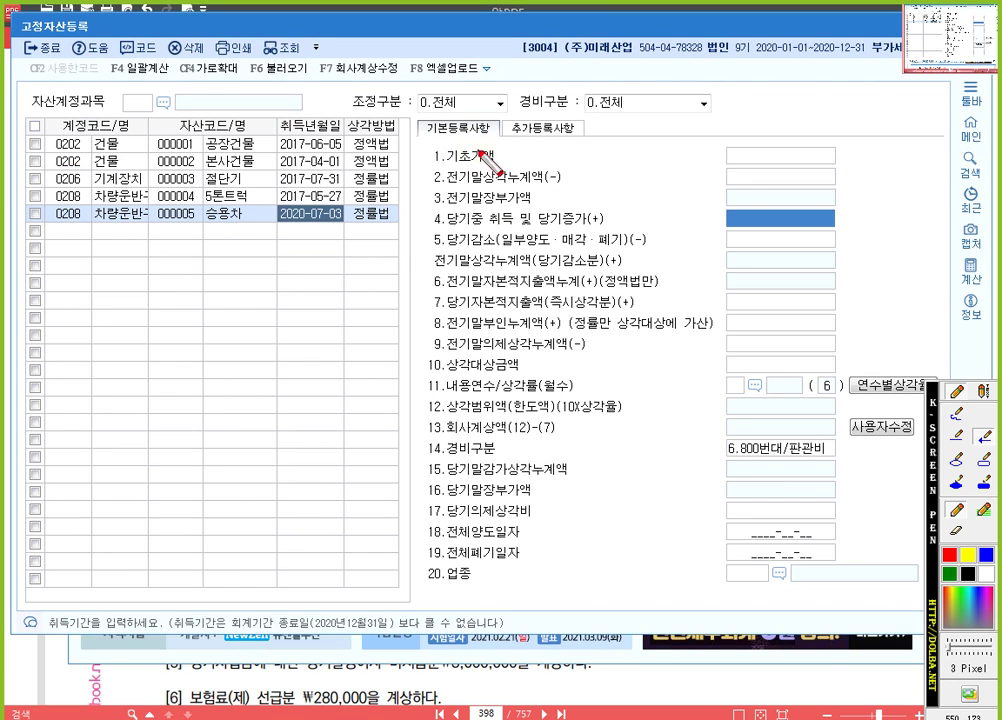
{"action": "left_click", "coordinate": [985, 458]}
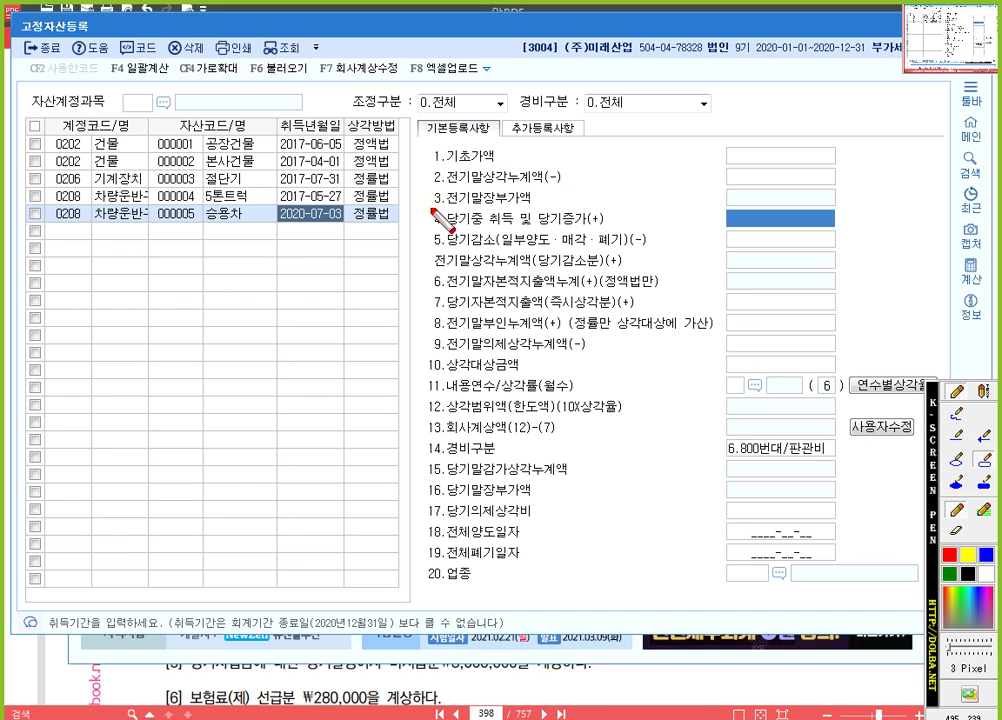
{"action": "left_click_drag", "start_coordinate": [429, 207], "coordinate": [510, 232]}
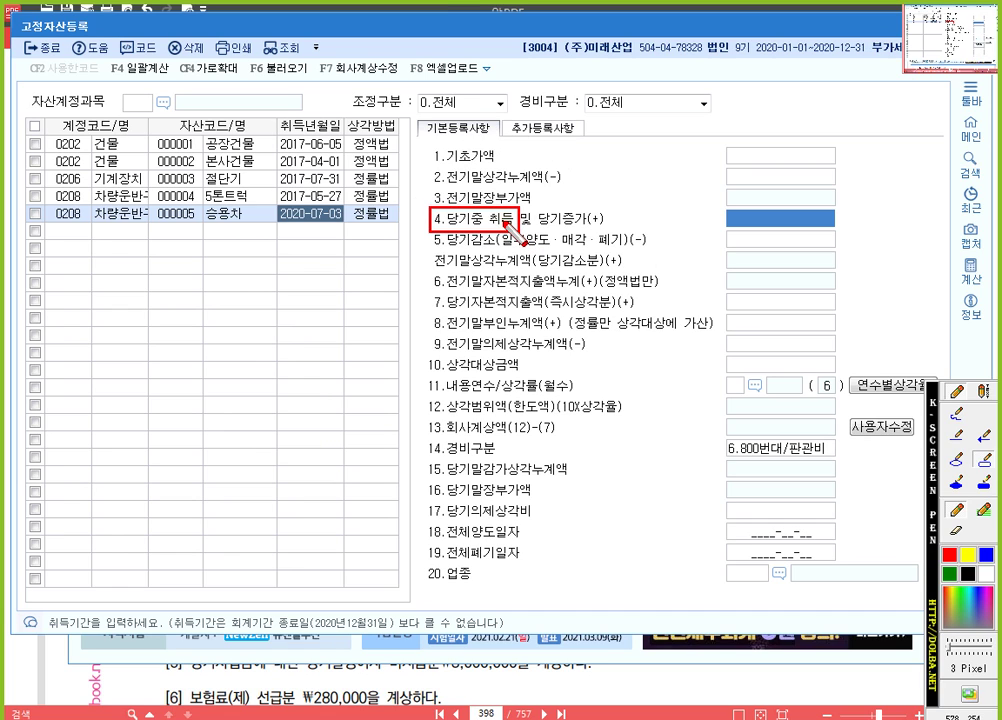
{"action": "key", "text": "ctrl"}
{"action": "key", "text": "ctrl"}
{"action": "key", "text": "ctrl"}
{"action": "key", "text": "ctrl"}
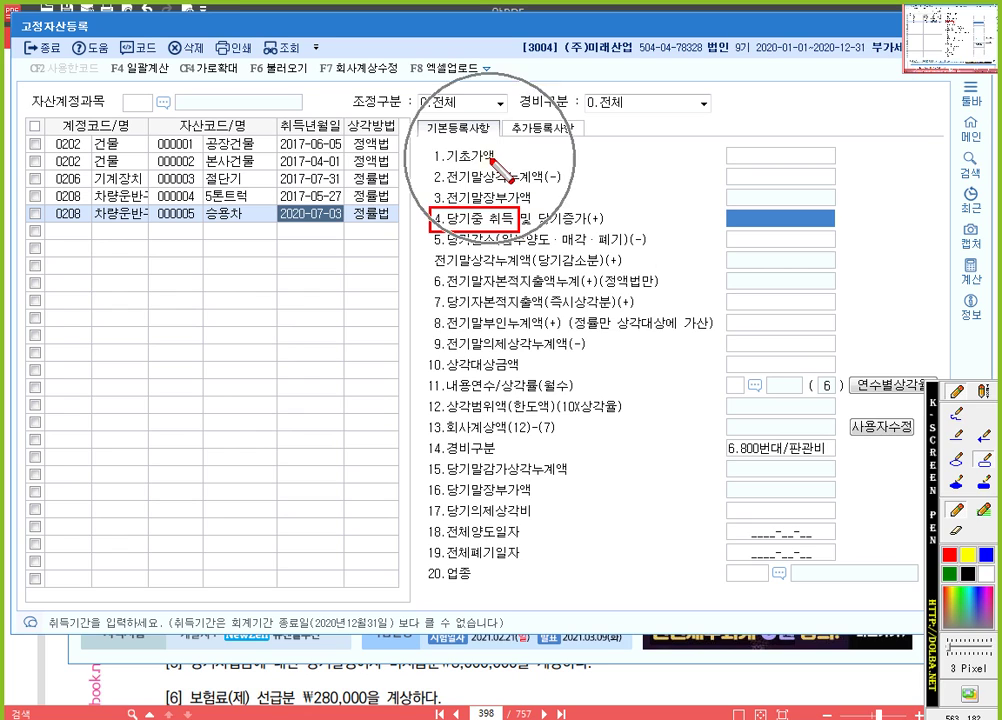
{"action": "key", "text": "ctrl"}
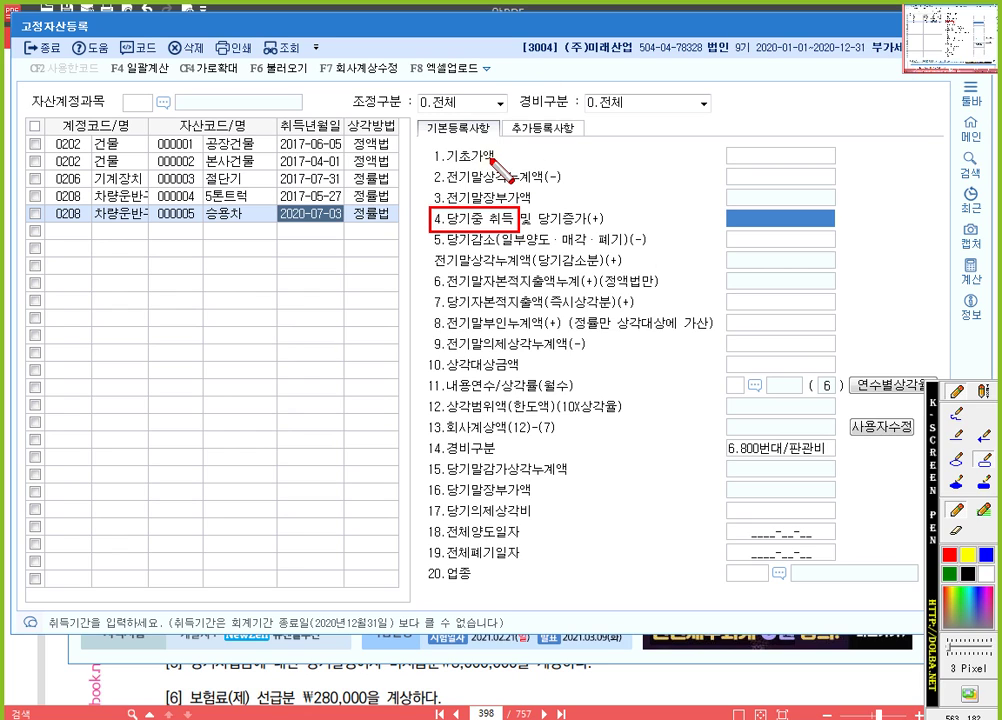
{"action": "key", "text": "ctrl"}
{"action": "key", "text": "ctrl"}
{"action": "key", "text": "Escape"}
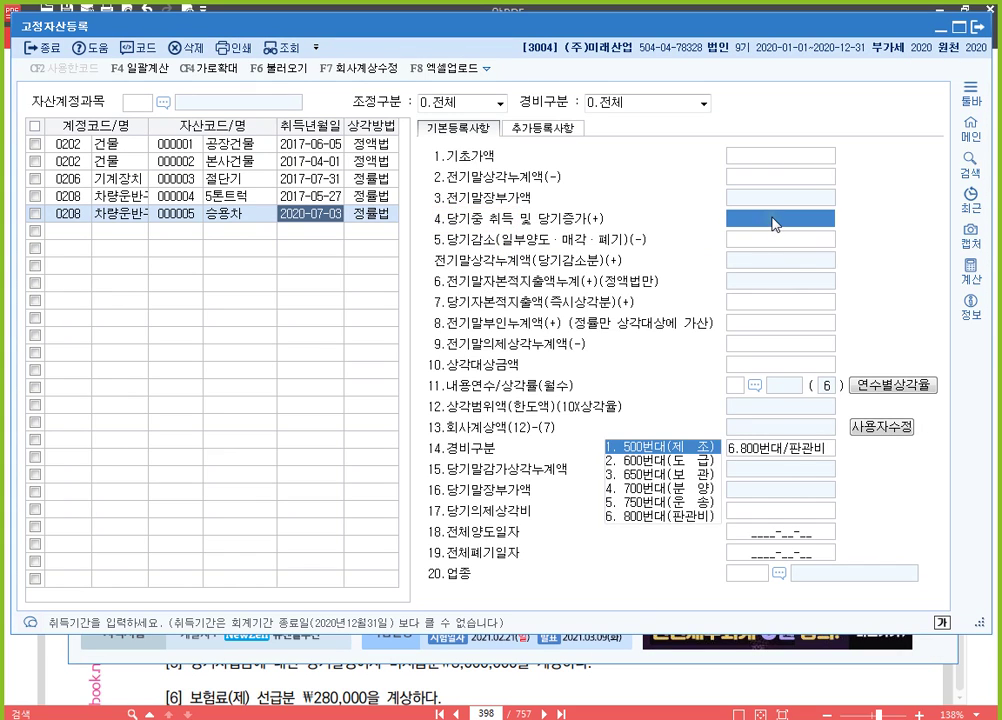
Step: Set 승용차's 당기중 취득 및 당기증가 to 24,300,000 and its 내용연수 to 5 years
{"action": "type", "text": "24300000"}
{"action": "key", "text": "Return"}
{"action": "key", "text": "Return"}
{"action": "key", "text": "Return"}
{"action": "key", "text": "Return"}
{"action": "key", "text": "Return"}
{"action": "key", "text": "Return"}
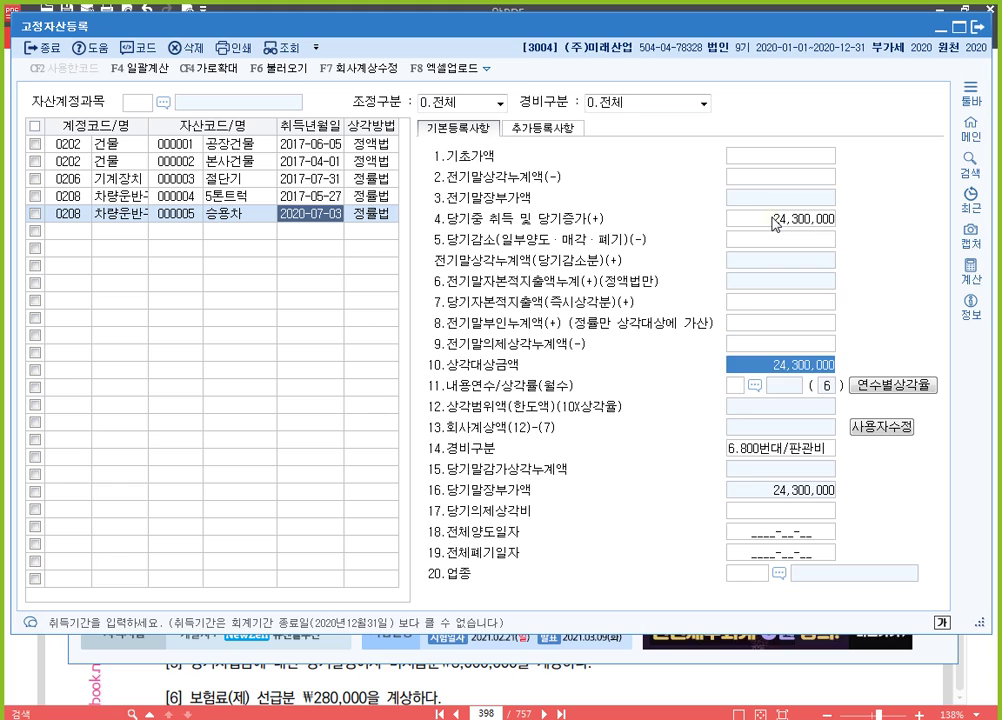
{"action": "type", "text": "5"}
{"action": "key", "text": "Return"}
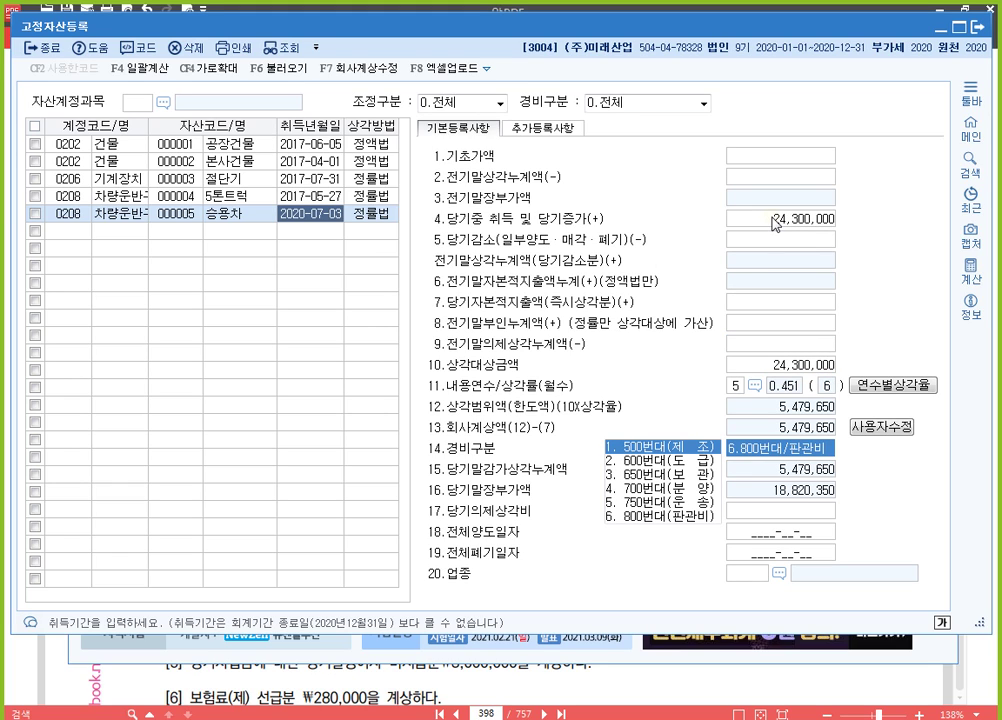
Step: Set 승용차's 경비구분 to 6.800번대/판관비 and its 업종 to 13 (제조업)
{"action": "key", "text": "6"}
{"action": "key", "text": "Return"}
{"action": "key", "text": "Return"}
{"action": "key", "text": "Return"}
{"action": "key", "text": "Return"}
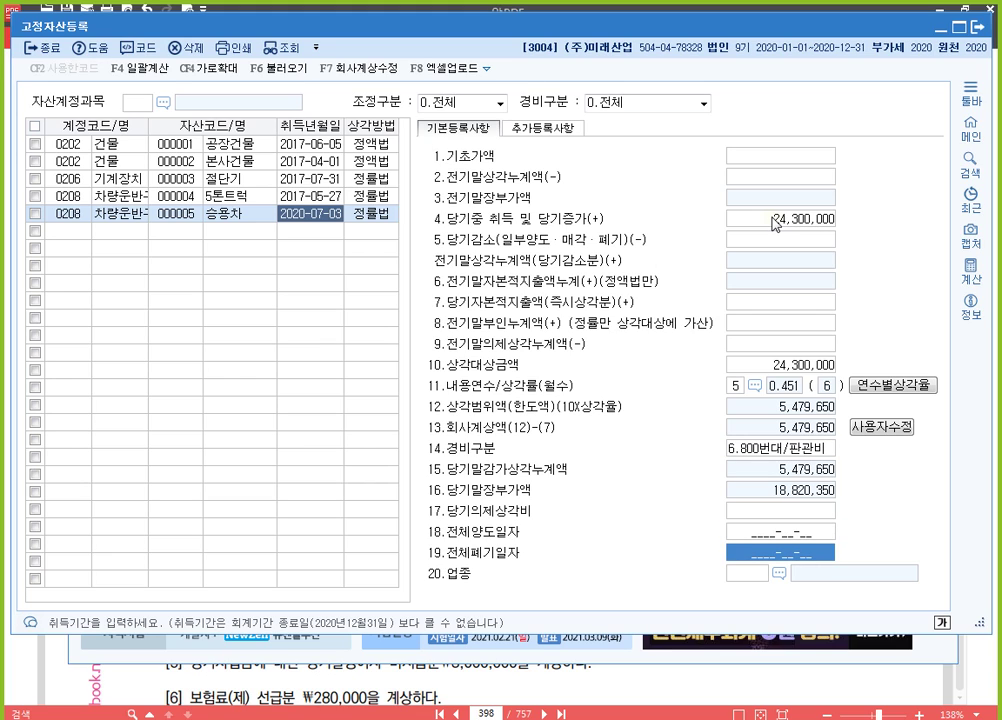
{"action": "type", "text": "13"}
{"action": "key", "text": "Return"}
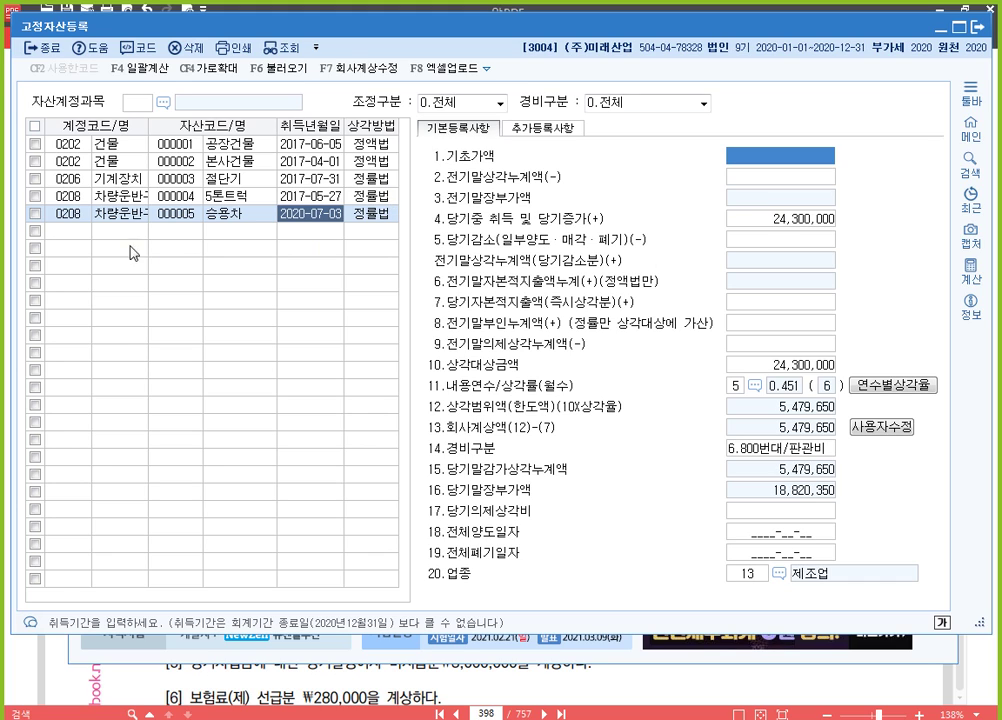
Step: Close 고정자산등록 and open 결산자료입력 for January to December 2020, declining to load the previously entered data
{"action": "left_click", "coordinate": [103, 234]}
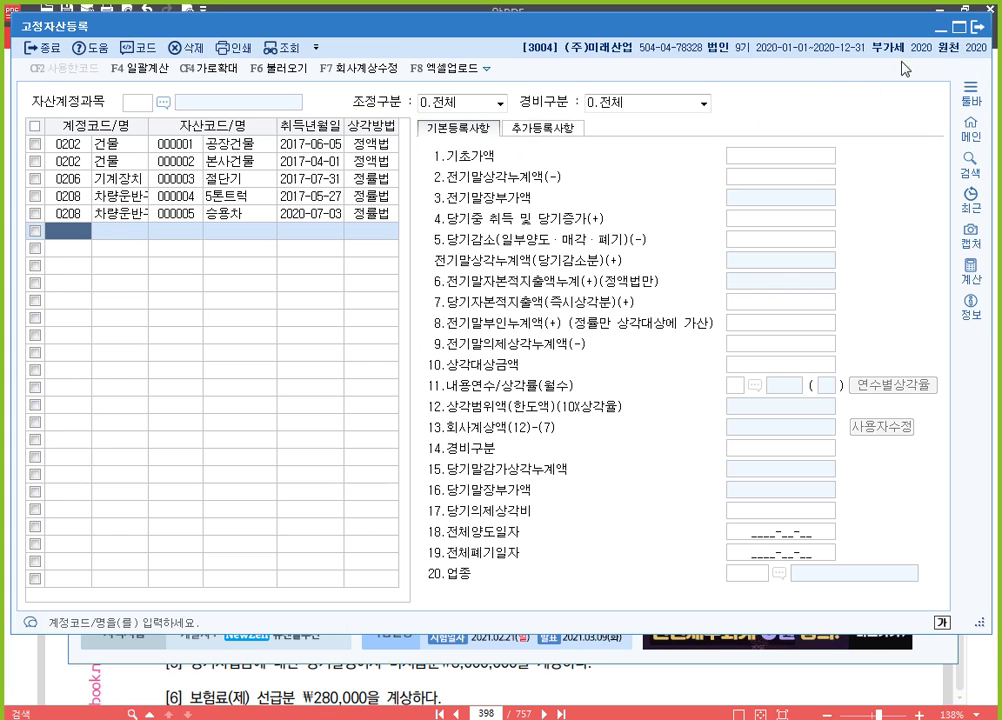
{"action": "left_click", "coordinate": [977, 33]}
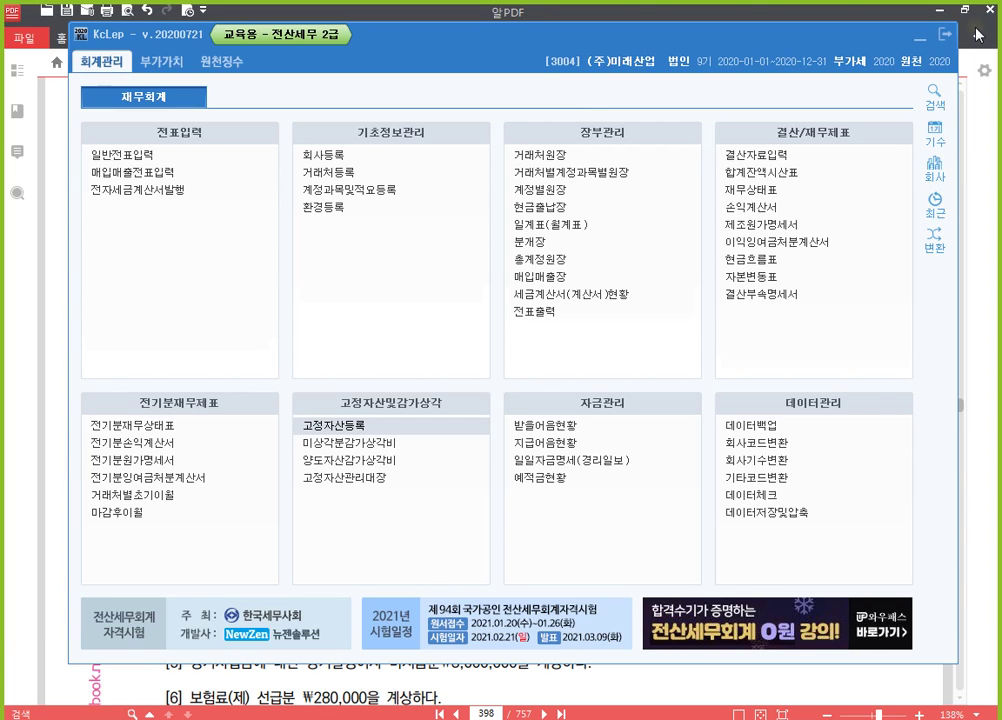
{"action": "left_click", "coordinate": [777, 163]}
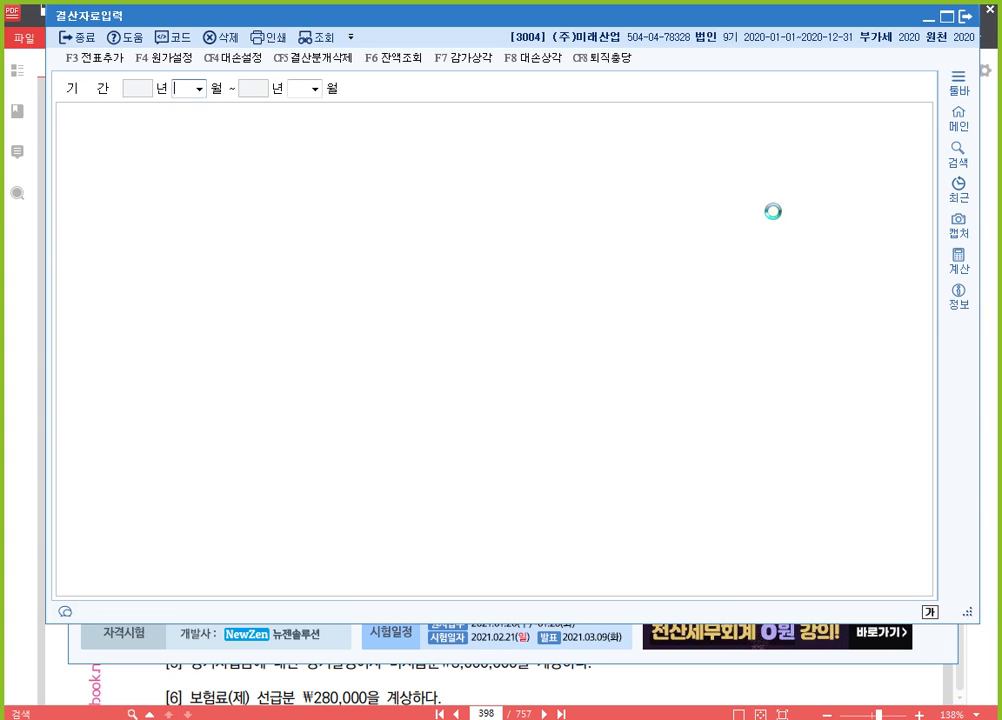
{"action": "type", "text": "12"}
{"action": "key", "text": "Return"}
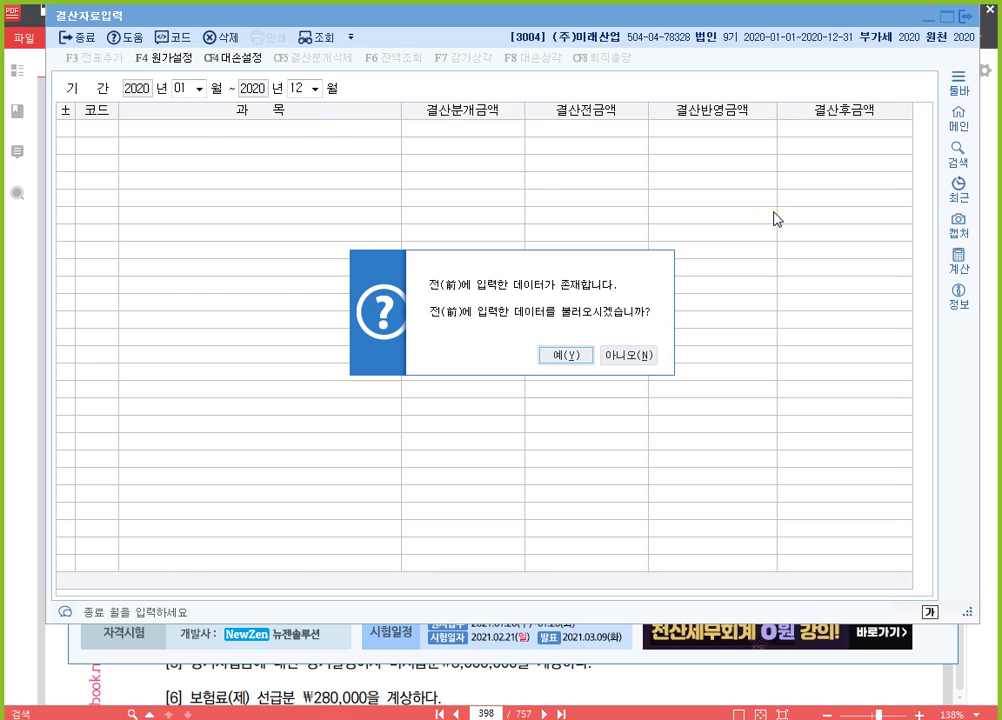
{"action": "key", "text": "Right"}
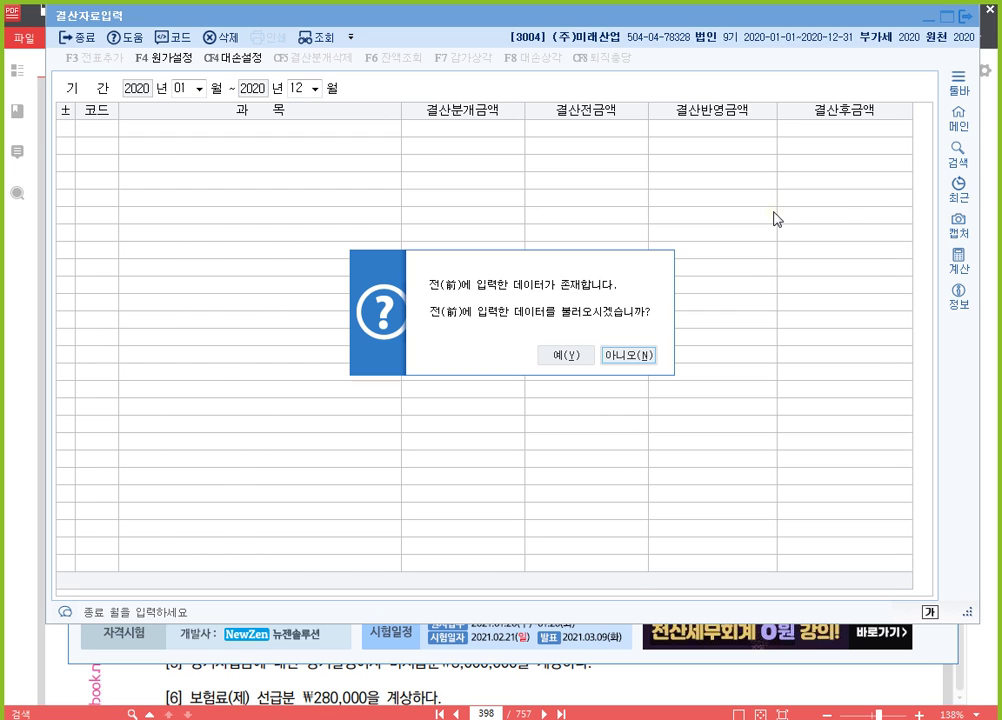
{"action": "key", "text": "Return"}
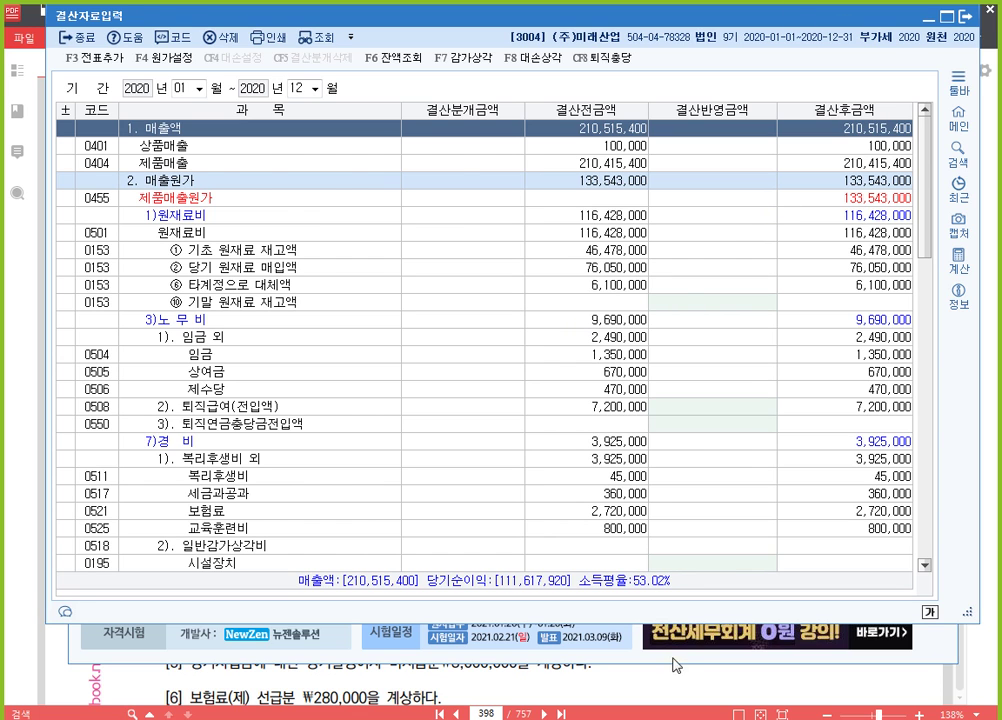
Step: Check the PDF's allowance instruction in item [4] and review the 대손상각 calculation at 1.00% for 외상매출금 and 받을어음
{"action": "left_click", "coordinate": [689, 681]}
{"action": "scroll", "coordinate": [518, 500], "scroll_direction": "down", "scroll_amount": 3}
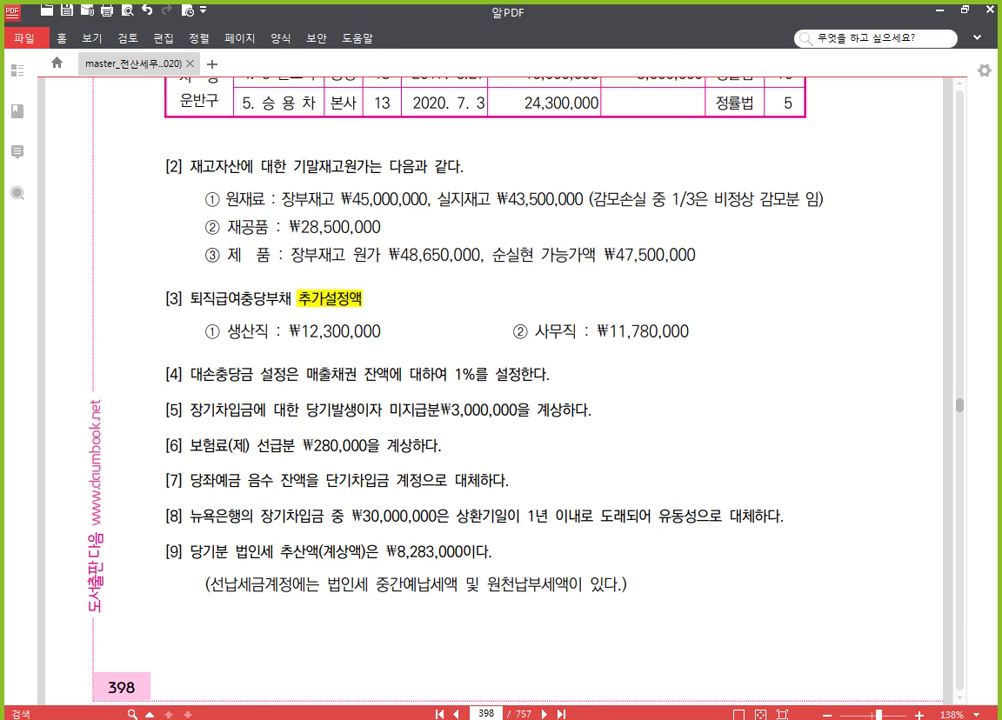
{"action": "key", "text": "alt+Tab"}
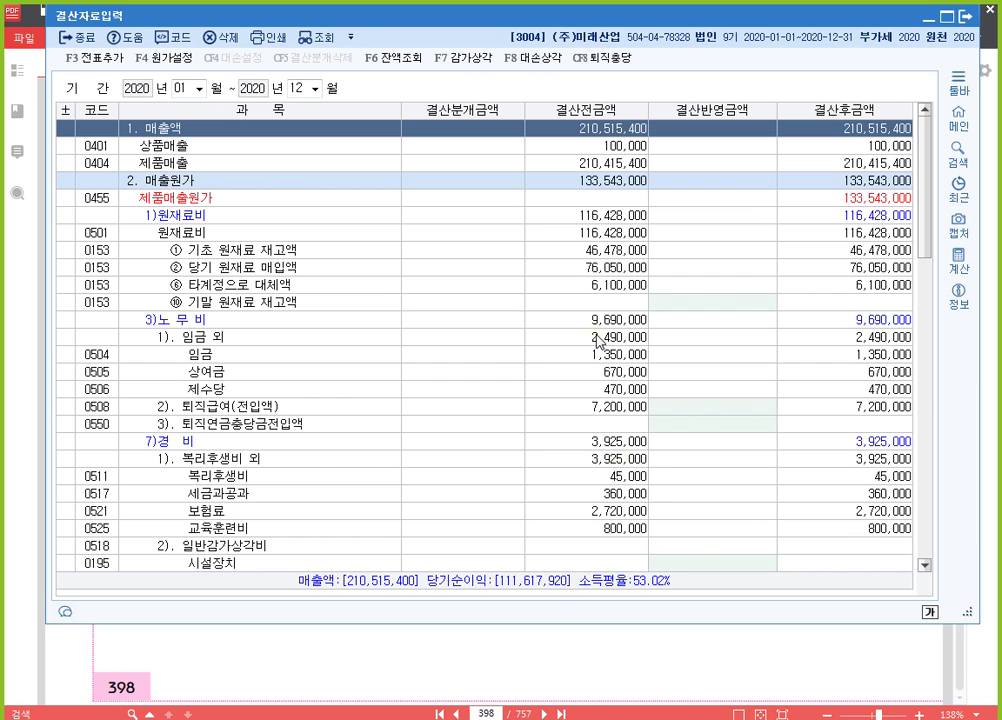
{"action": "left_click", "coordinate": [546, 64]}
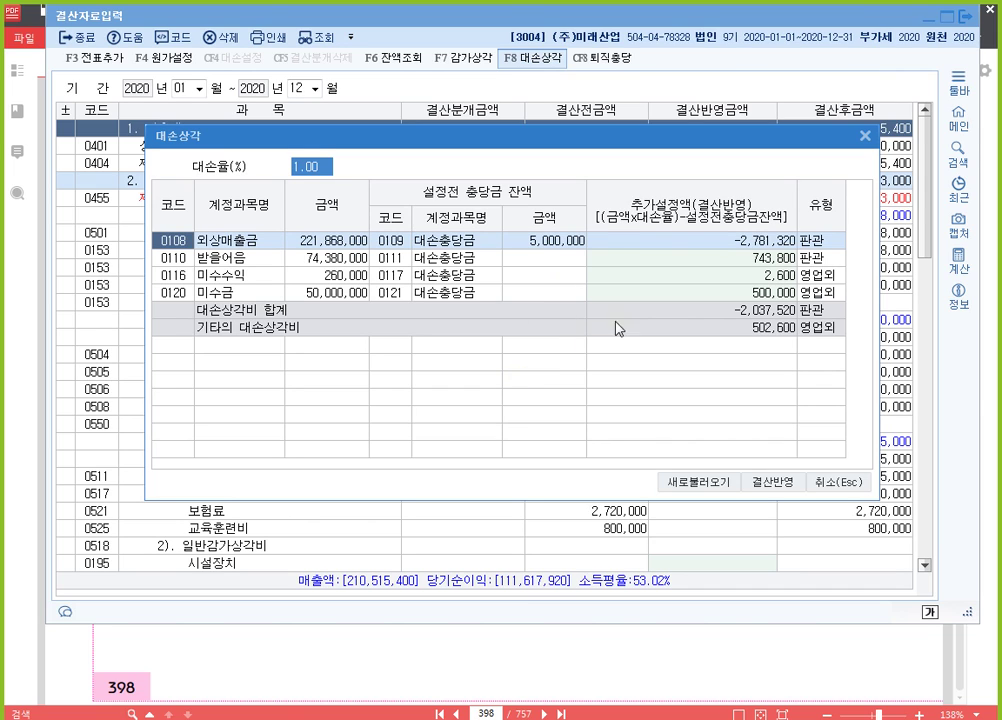
{"action": "key", "text": "F12"}
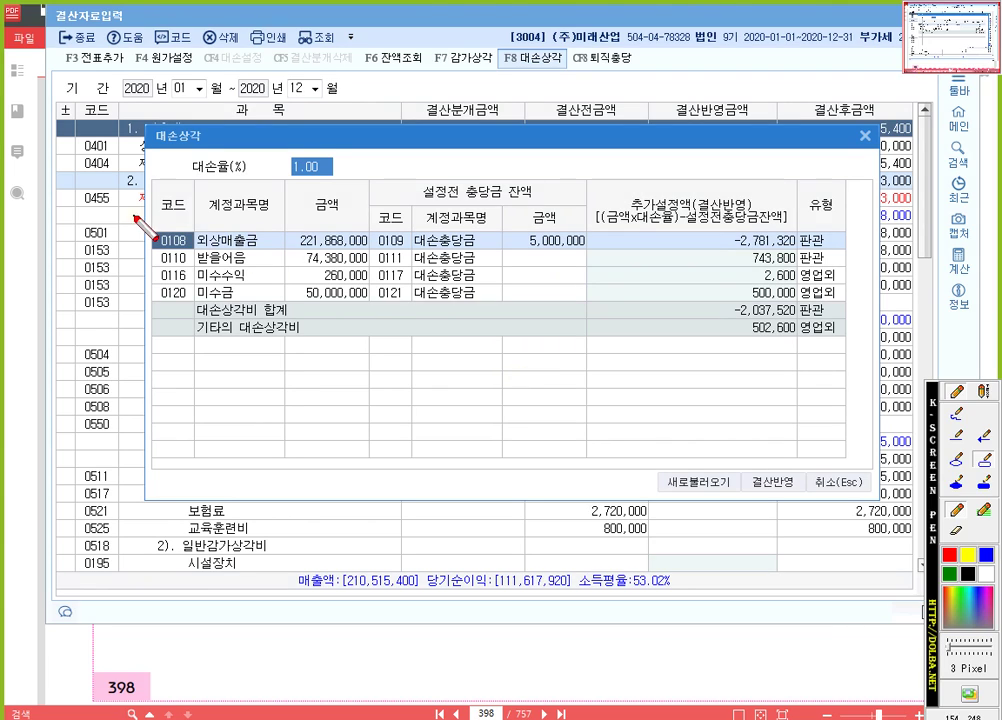
{"action": "left_click_drag", "start_coordinate": [150, 224], "coordinate": [853, 268]}
{"action": "left_click_drag", "start_coordinate": [285, 152], "coordinate": [342, 182]}
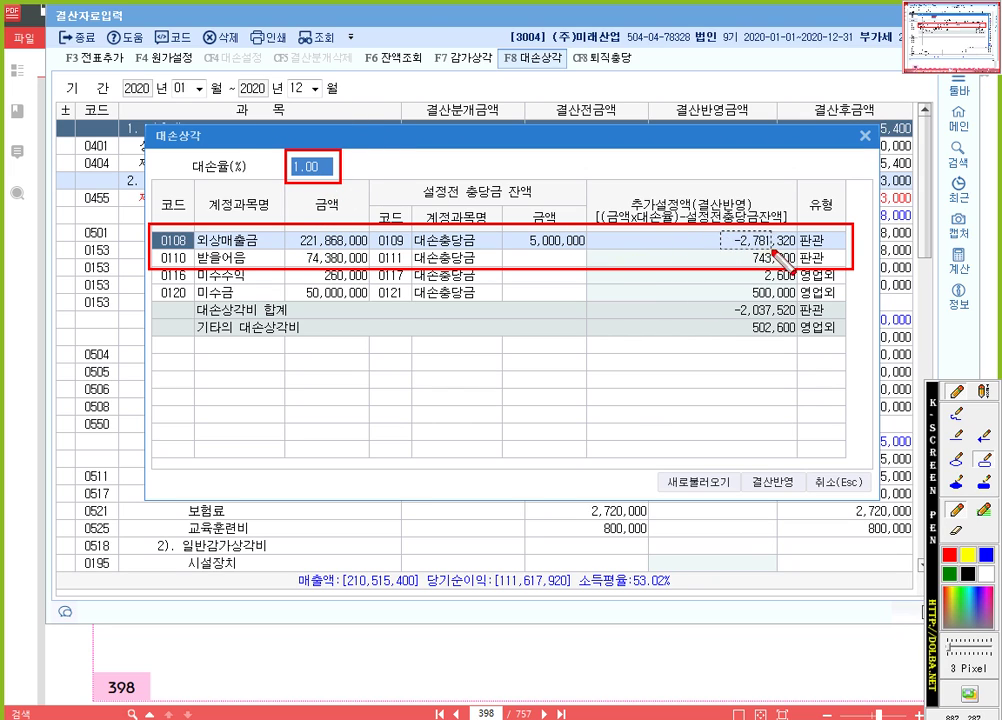
{"action": "left_click_drag", "start_coordinate": [720, 233], "coordinate": [807, 259]}
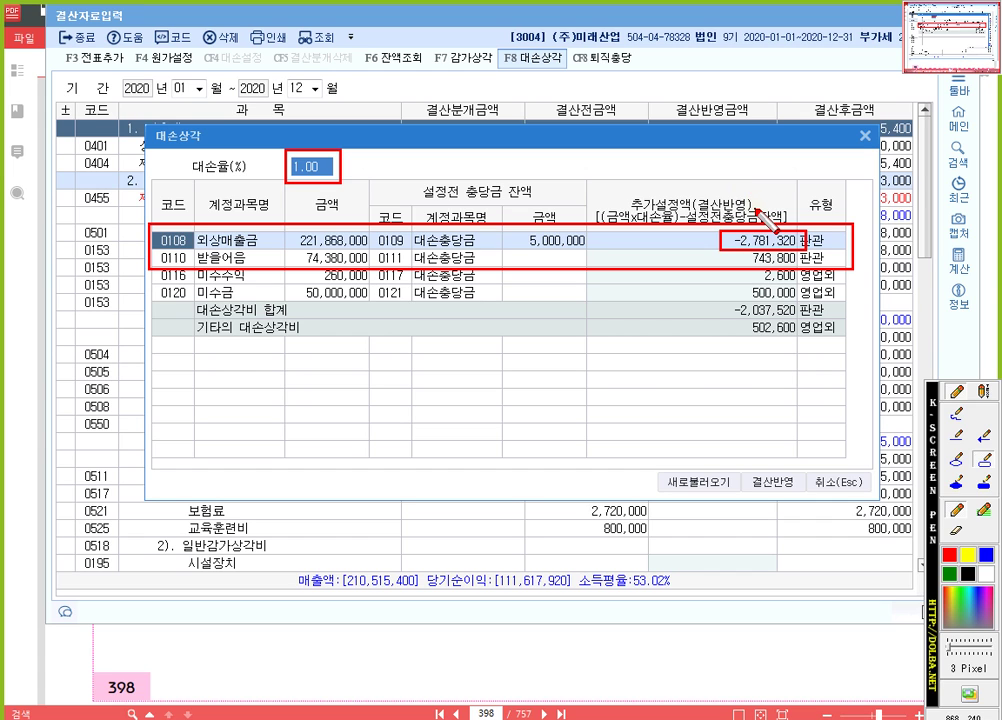
{"action": "key", "text": "Escape"}
{"action": "key", "text": "Escape"}
{"action": "key", "text": "Escape"}
{"action": "key", "text": "Escape"}
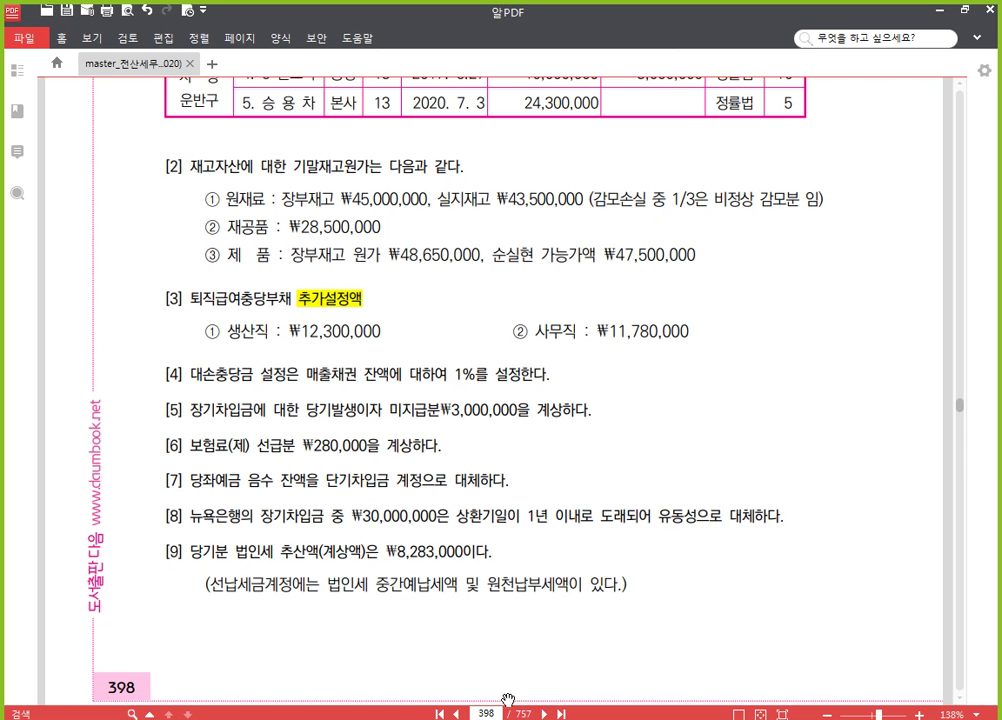
Step: Switch back to KcLep and open 일반전표입력 for 2020-12-31
{"action": "key", "text": "alt+Tab"}
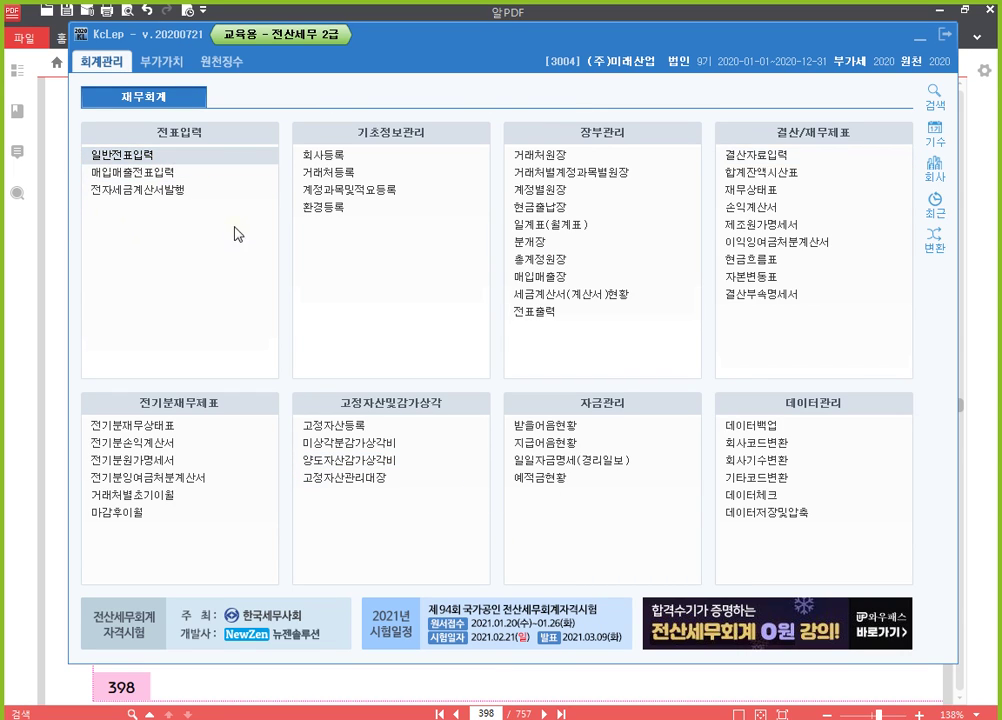
{"action": "key", "text": "Return"}
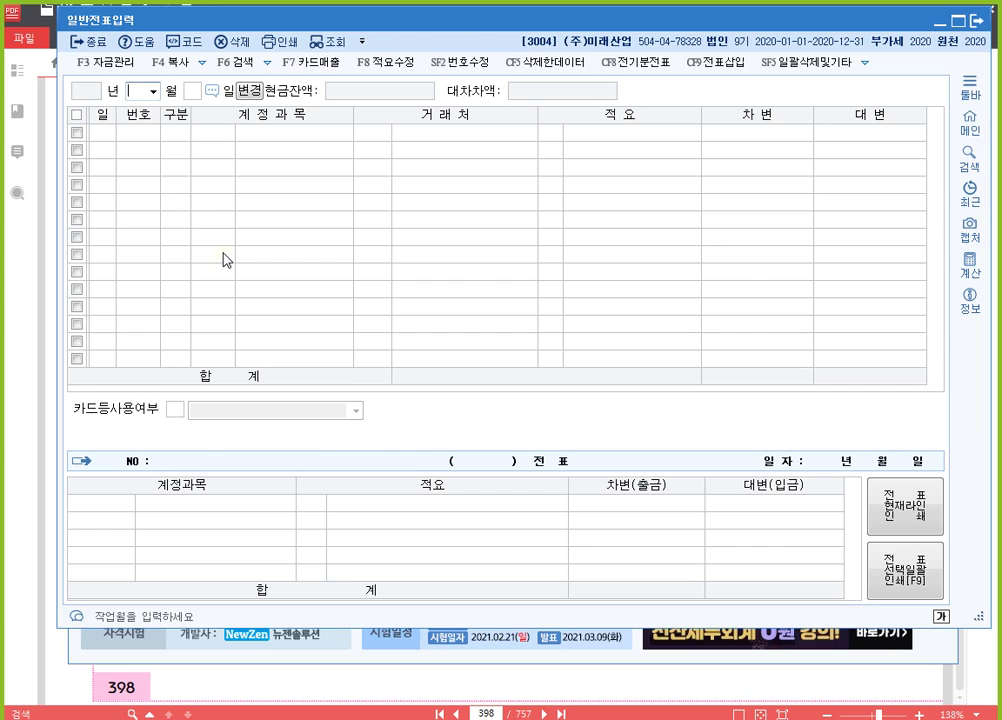
{"action": "type", "text": "31"}
{"action": "key", "text": "Return"}
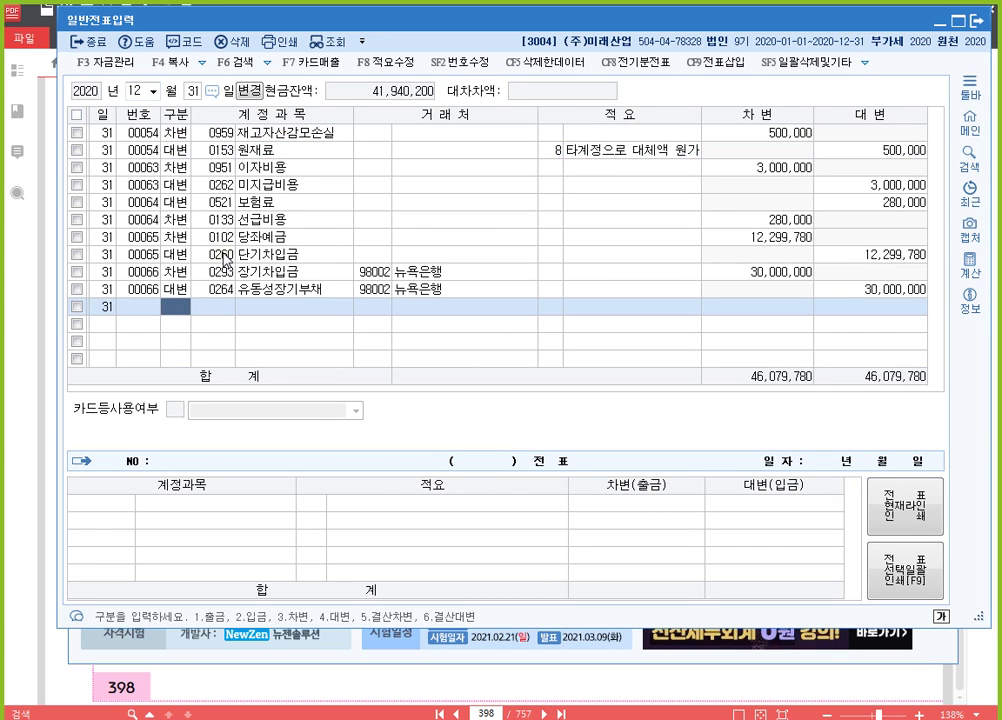
Step: Add a 차변 line for 대손충당금 (0109, 외상매출금) with the amount 2,781,320
{"action": "type", "text": "3"}
{"action": "key", "text": "Return"}
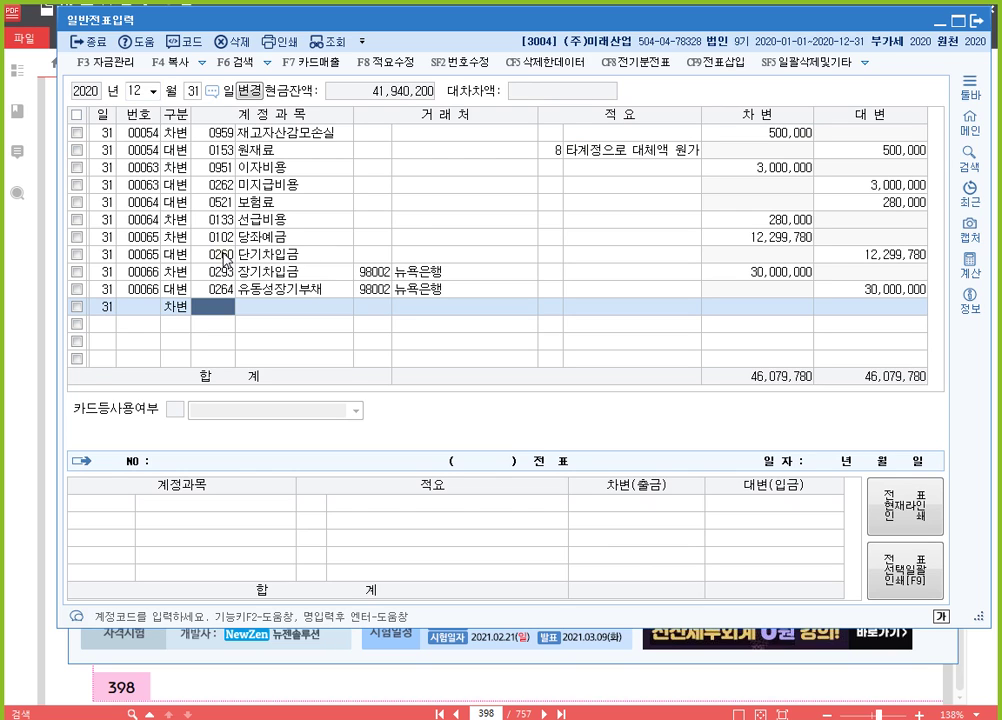
{"action": "type", "text": "대손"}
{"action": "key", "text": "Return"}
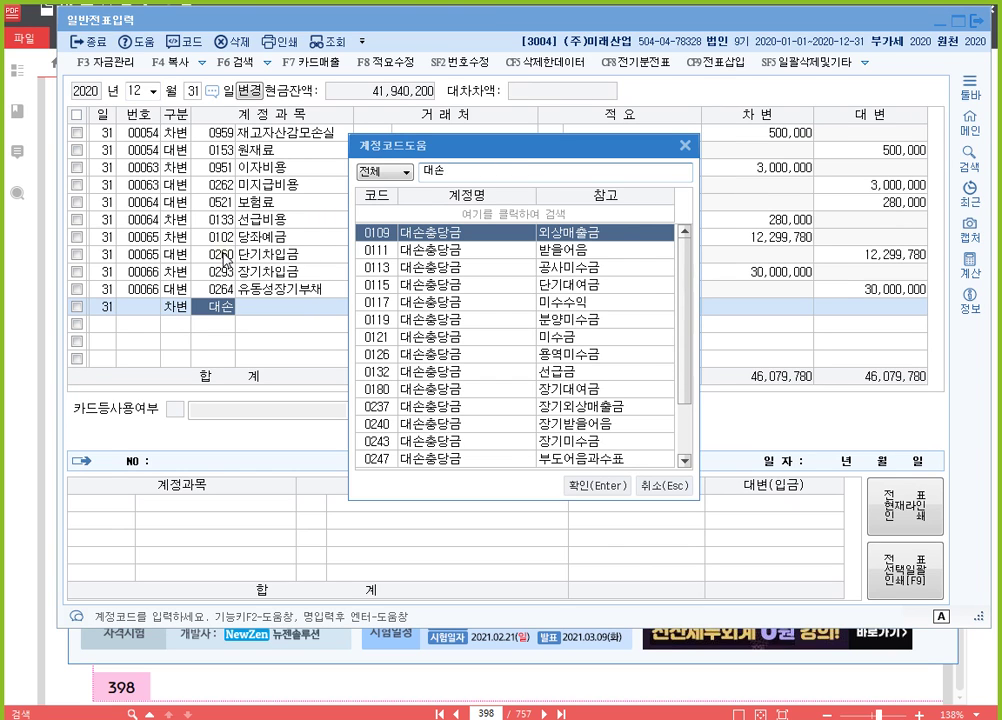
{"action": "key", "text": "Return"}
{"action": "key", "text": "Return"}
{"action": "key", "text": "Return"}
{"action": "key", "text": "Return"}
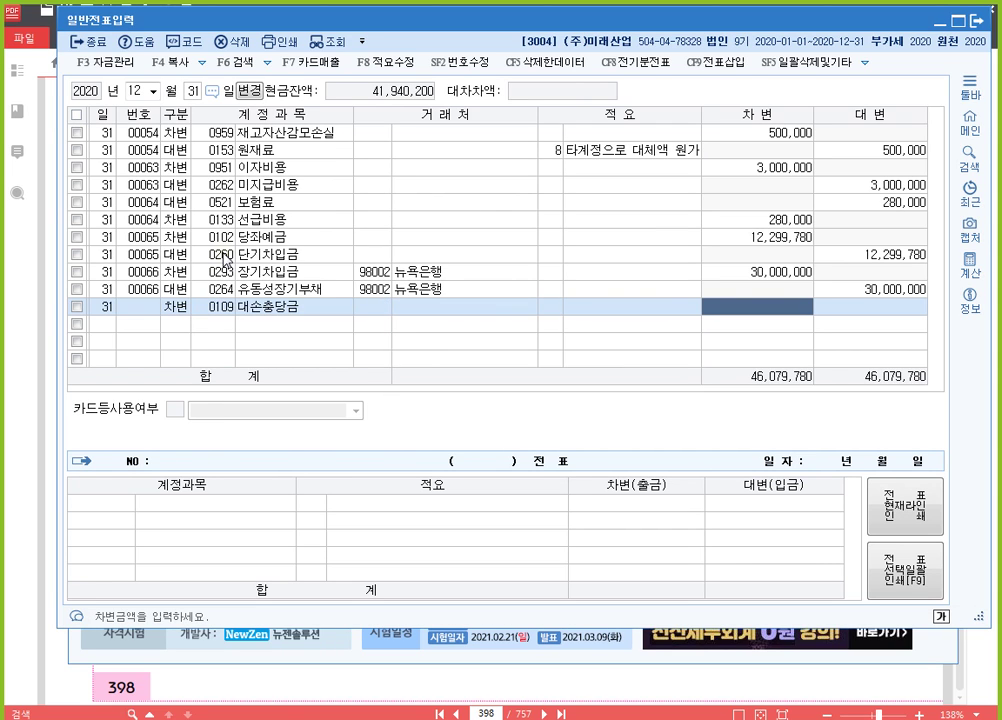
{"action": "type", "text": "2781320"}
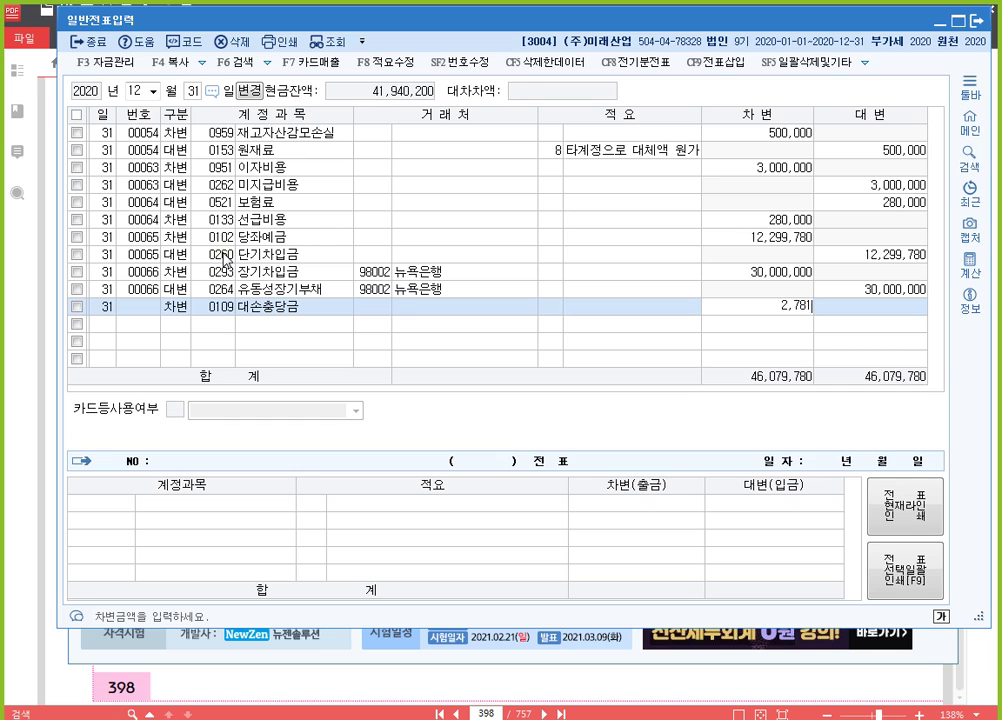
{"action": "key", "text": "Return"}
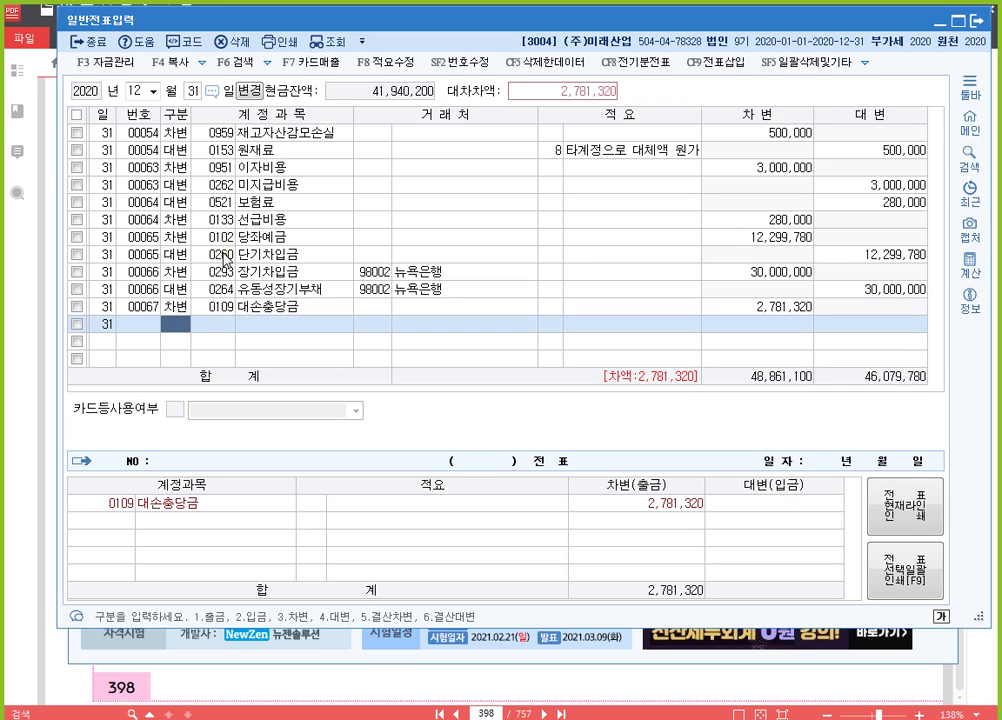
Step: Add a 대변 line for 대손충당금환입 (0851, 판매관리비) with the amount 2,781,320 to balance the 대손충당금 voucher
{"action": "type", "text": "4"}
{"action": "key", "text": "Return"}
{"action": "key", "text": "F2"}
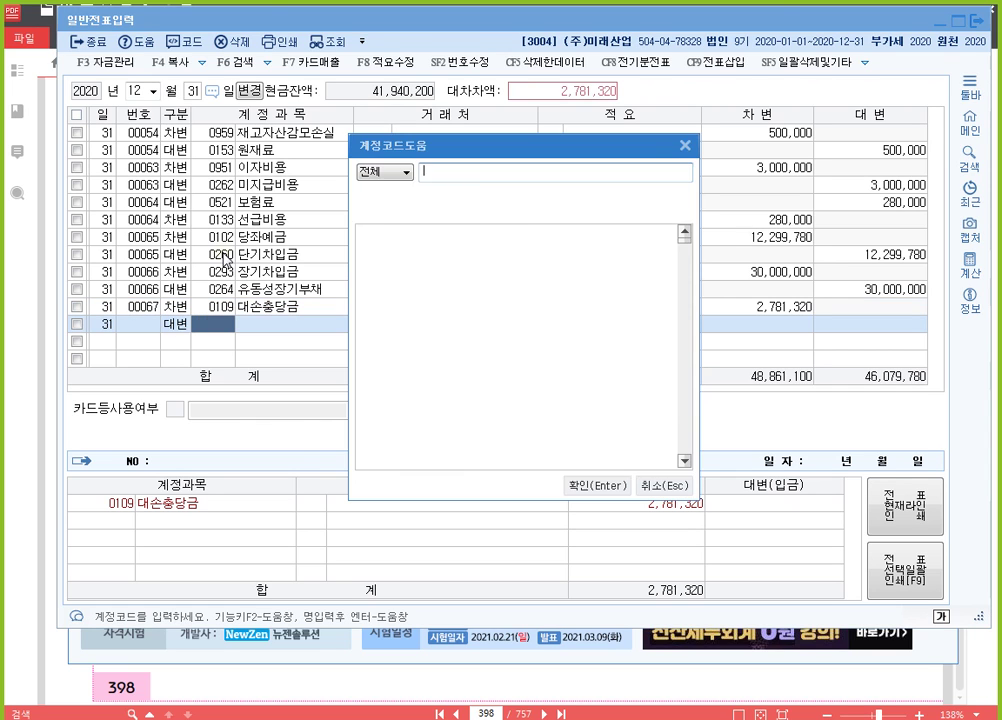
{"action": "type", "text": "대손충당금"}
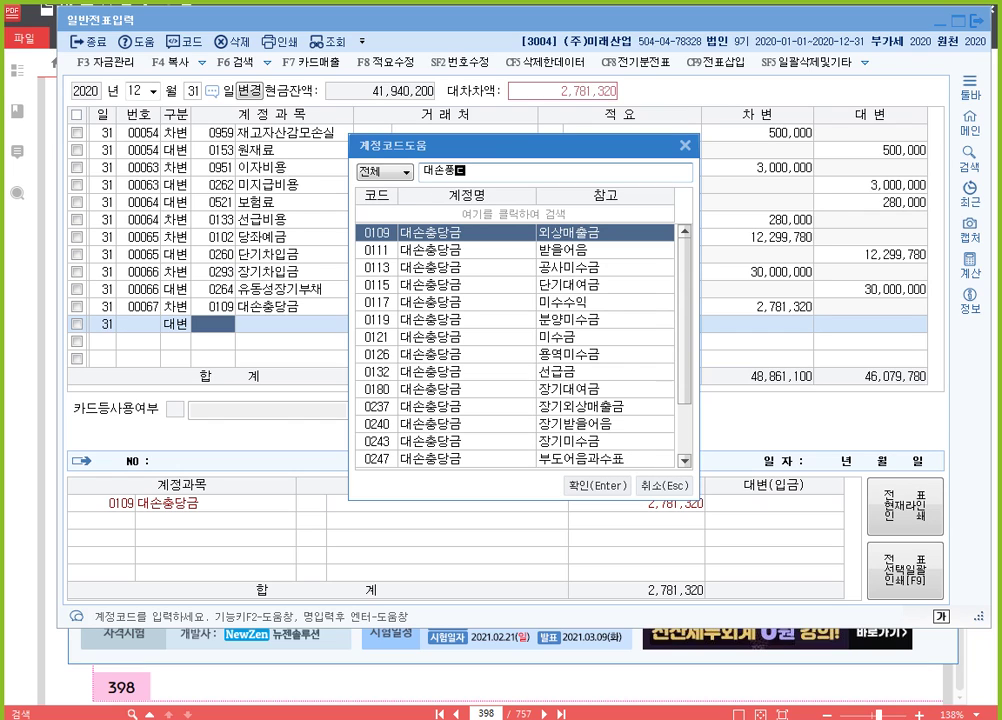
{"action": "type", "text": "환"}
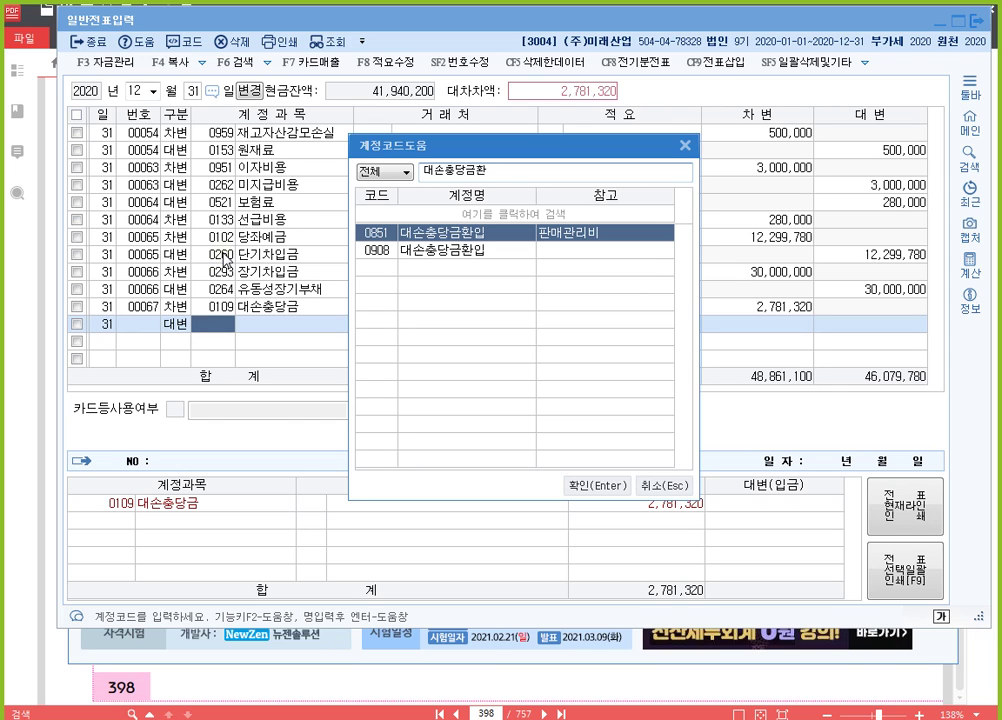
{"action": "key", "text": "Down"}
{"action": "key", "text": "Up"}
{"action": "left_click", "coordinate": [425, 235]}
{"action": "key", "text": "Escape"}
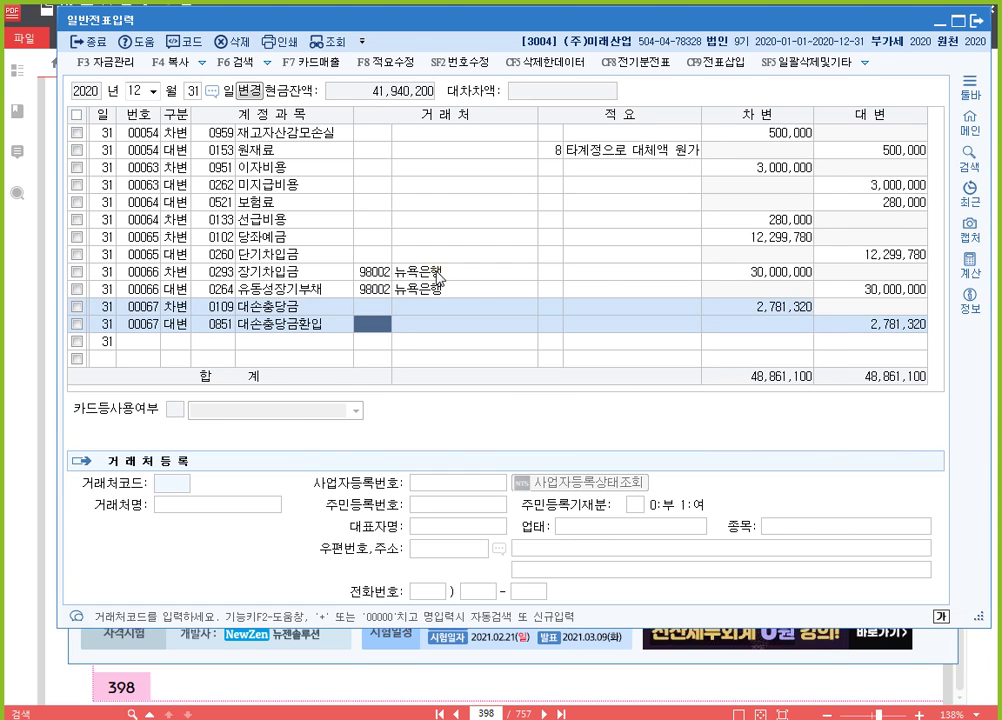
{"action": "key", "text": "Return"}
{"action": "key", "text": "Return"}
{"action": "key", "text": "Return"}
{"action": "key", "text": "Return"}
{"action": "key", "text": "Return"}
{"action": "key", "text": "Up"}
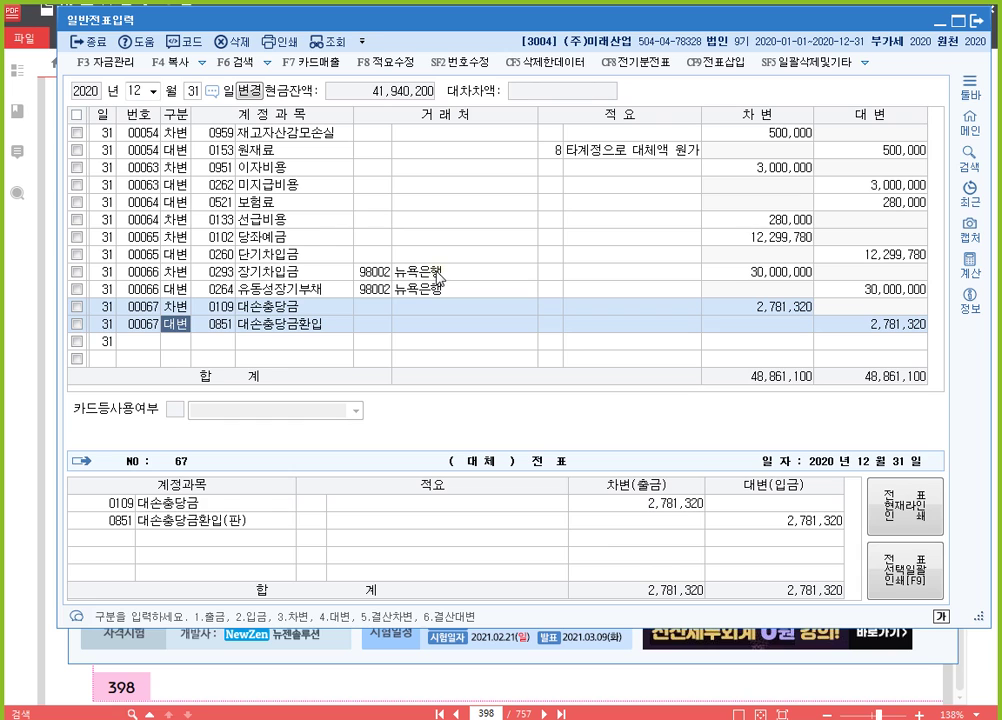
Step: Close 일반전표입력 and open 결산자료입력 for January to December 2020, declining to load the previously entered data
{"action": "left_click", "coordinate": [979, 22]}
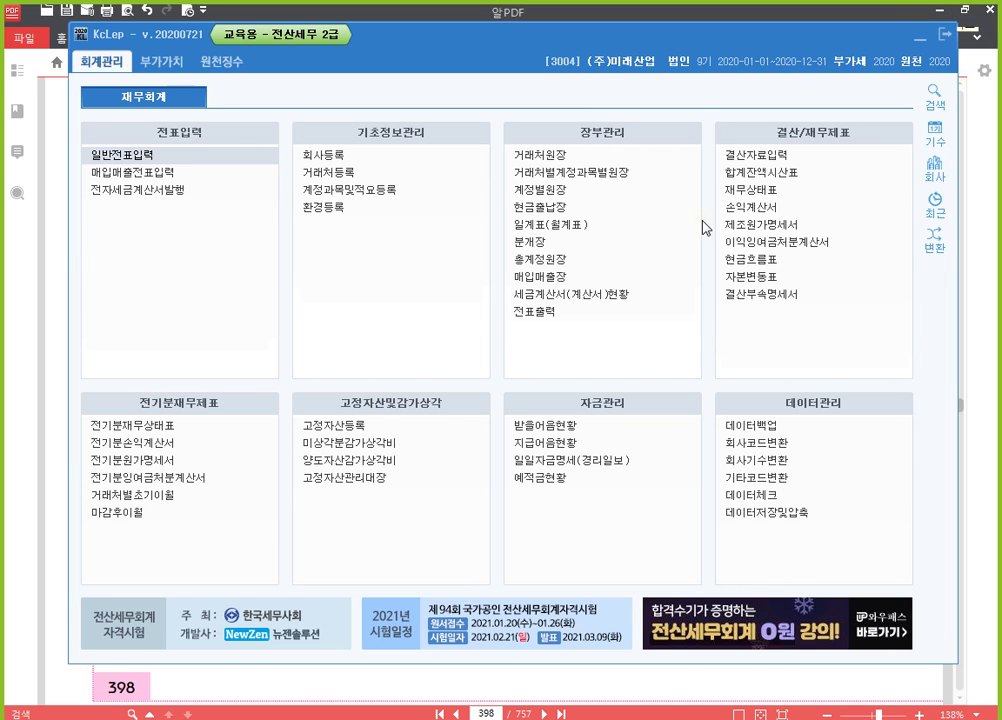
{"action": "left_click", "coordinate": [772, 155]}
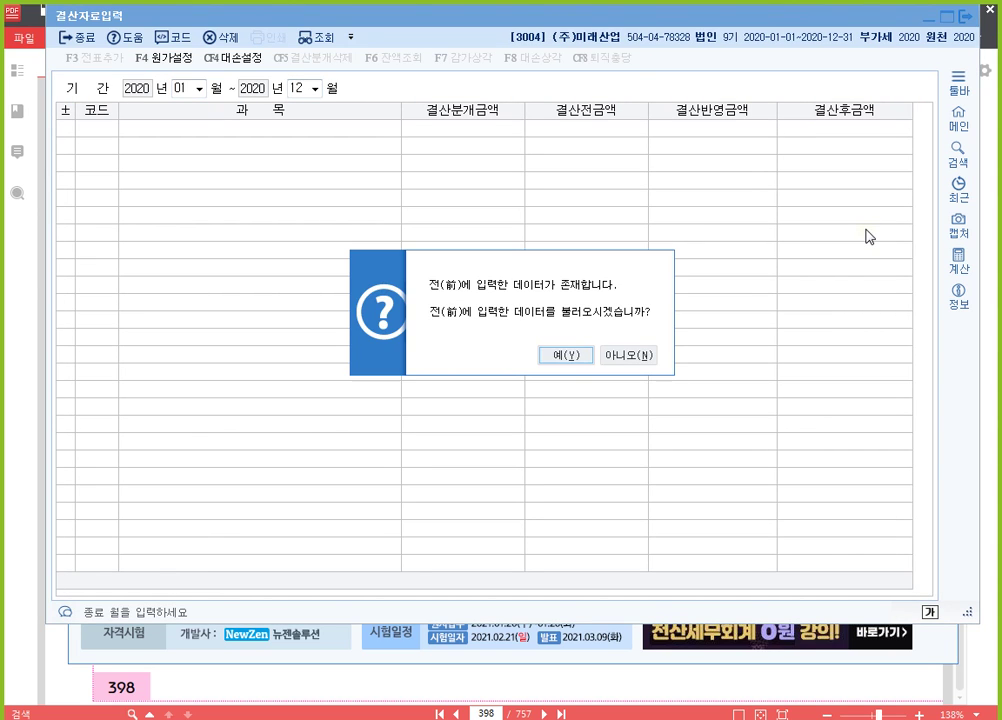
{"action": "key", "text": "Tab"}
{"action": "key", "text": "Return"}
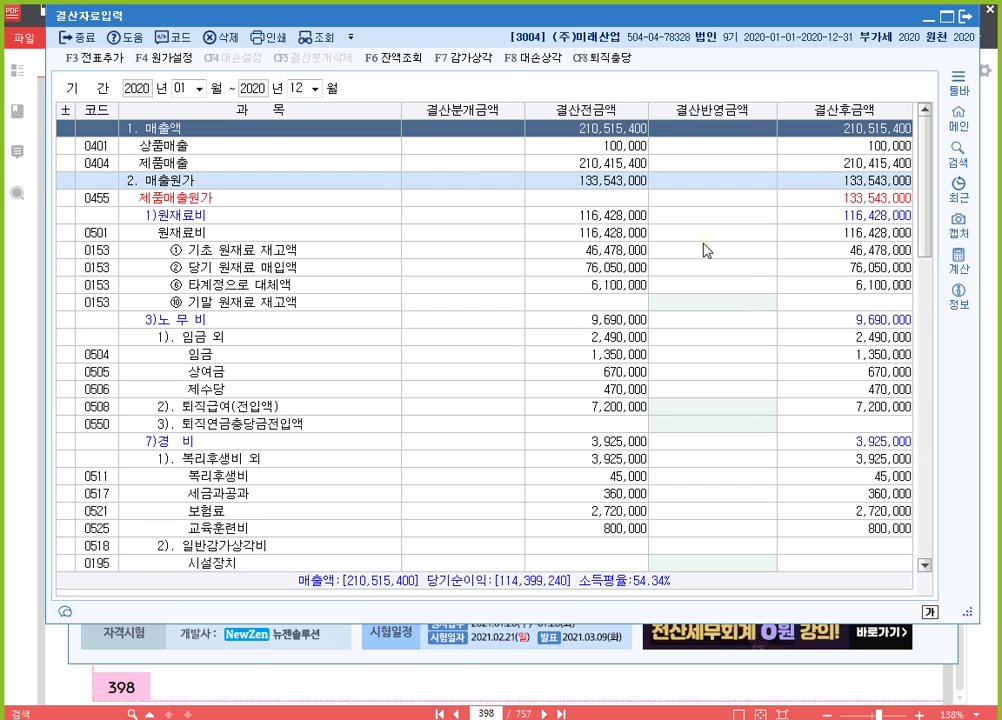
Step: Open the 대손상각 calculation and check the 외상매출금 balance, the 1.00% rate and its existing allowance
{"action": "left_click", "coordinate": [540, 60]}
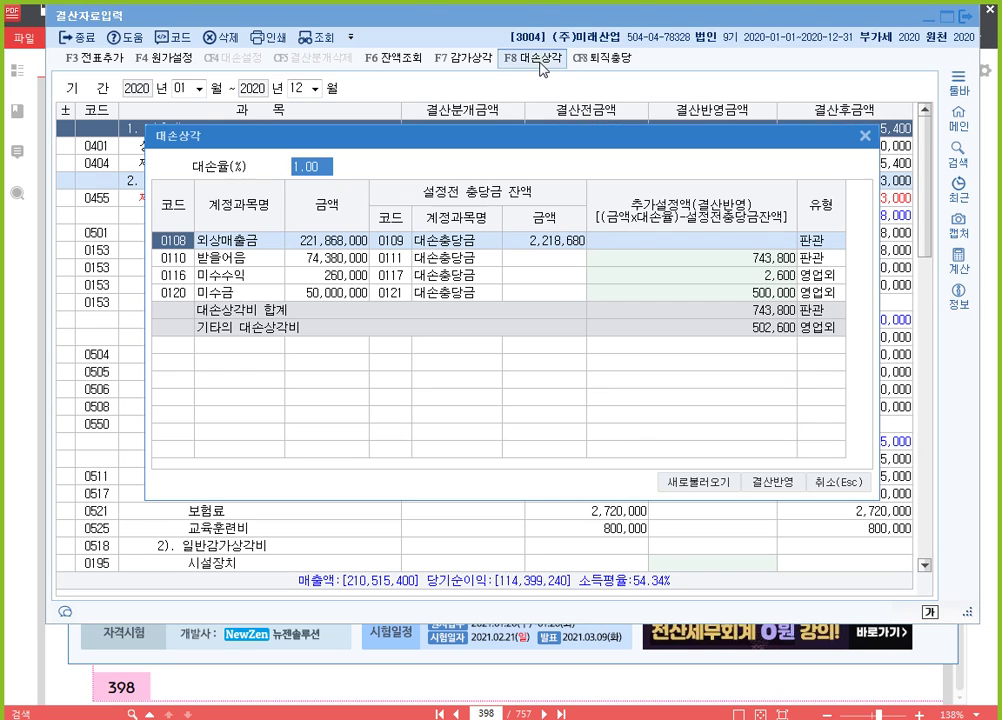
{"action": "key", "text": "Return"}
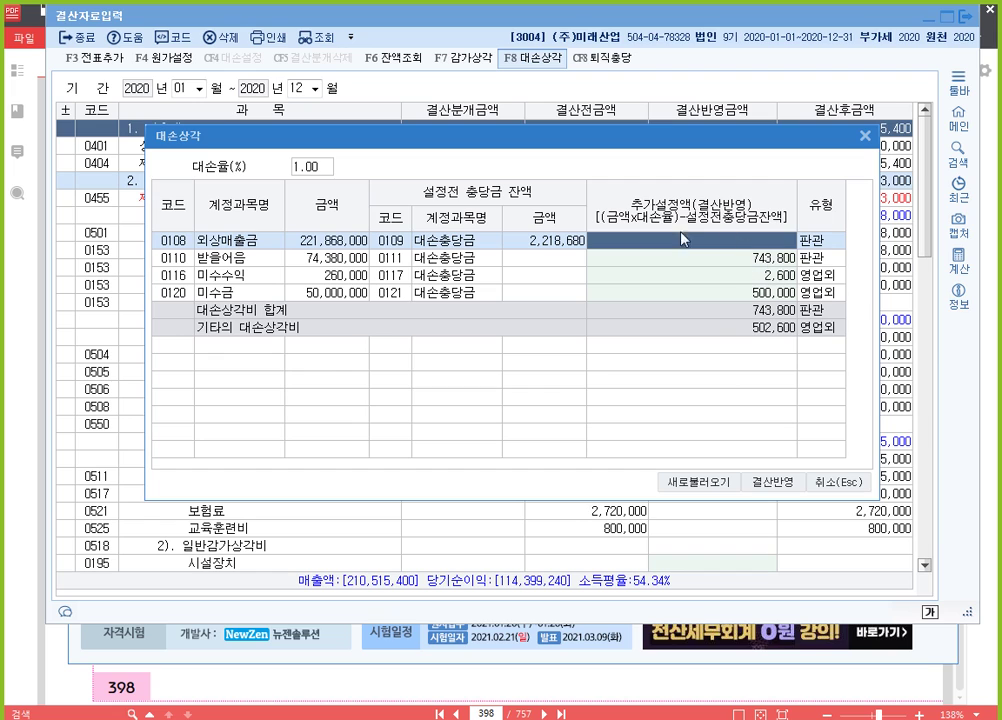
{"action": "key", "text": "ctrl+shift+p"}
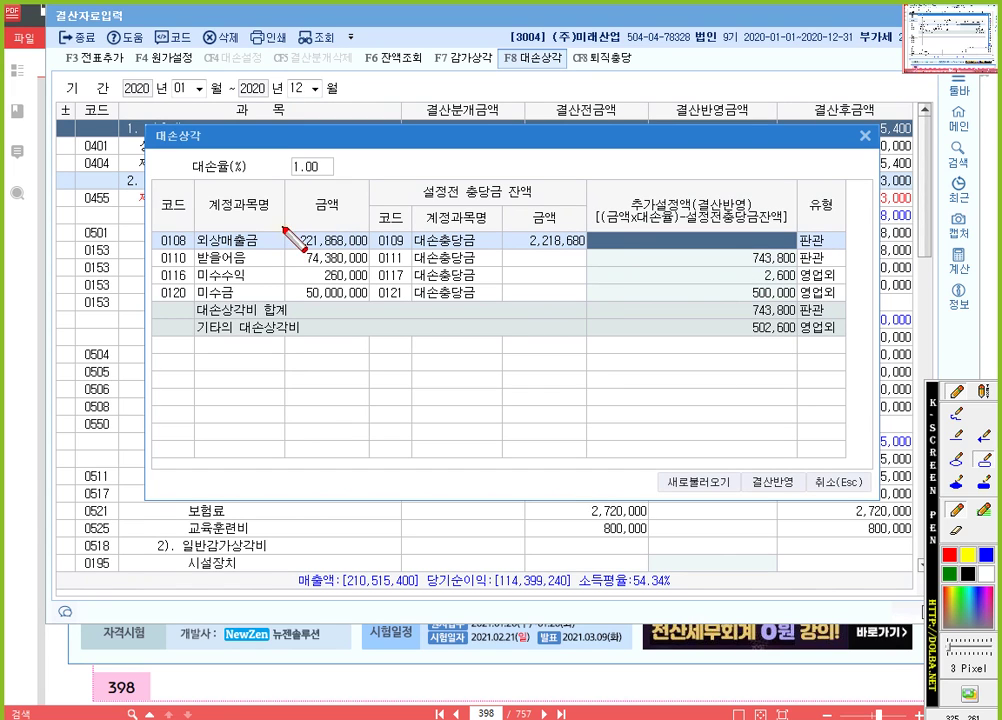
{"action": "left_click_drag", "start_coordinate": [286, 228], "coordinate": [370, 248]}
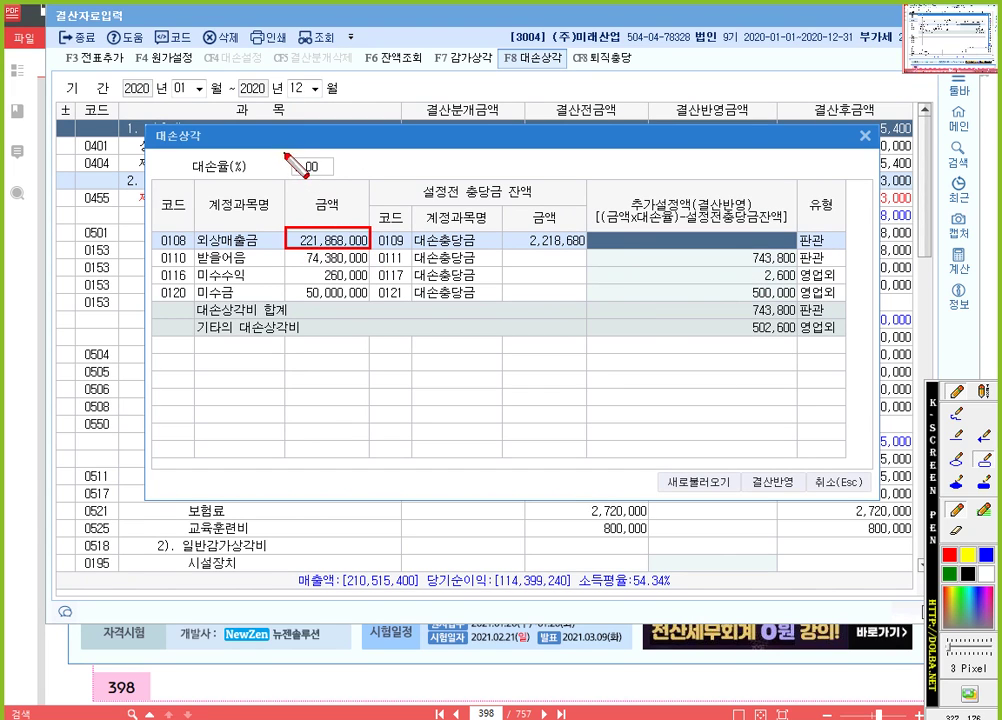
{"action": "left_click_drag", "start_coordinate": [284, 153], "coordinate": [347, 175]}
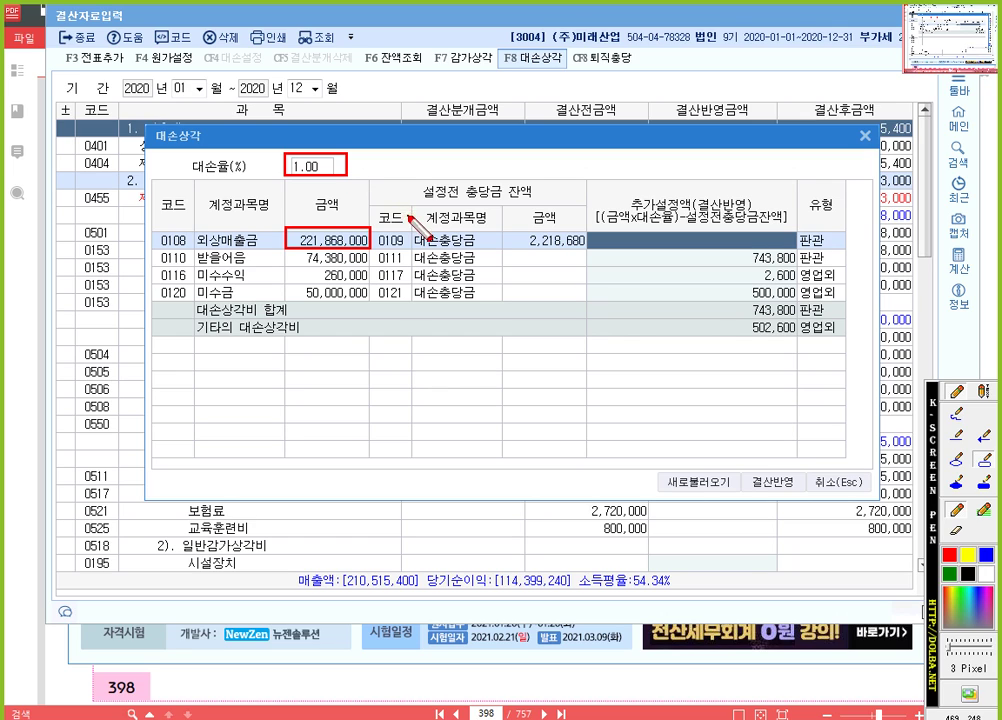
{"action": "left_click_drag", "start_coordinate": [376, 231], "coordinate": [580, 250]}
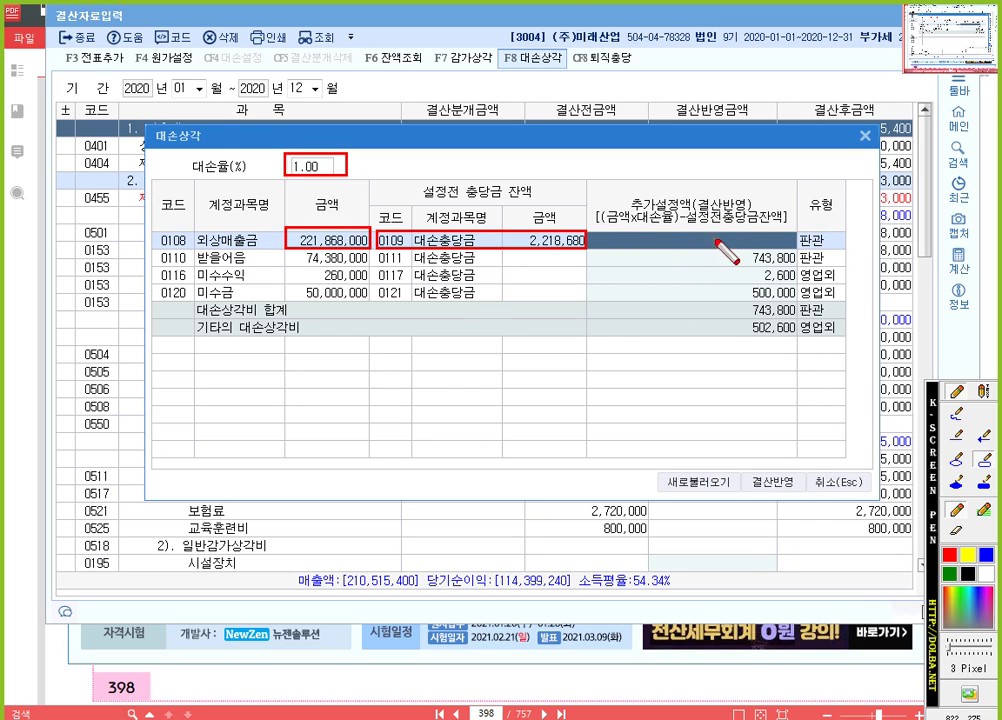
{"action": "key", "text": "Escape"}
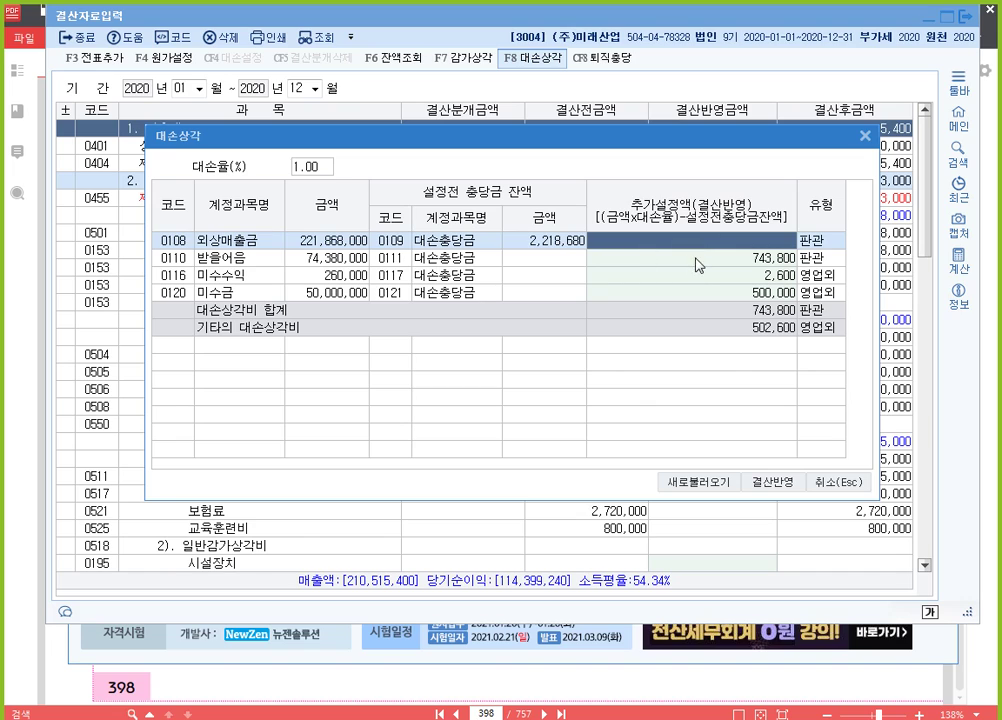
Step: Set the 추가설정액 of 미수수익 and 미수금 to 0 and apply the 대손상각 amounts to the closing data
{"action": "left_click", "coordinate": [697, 262]}
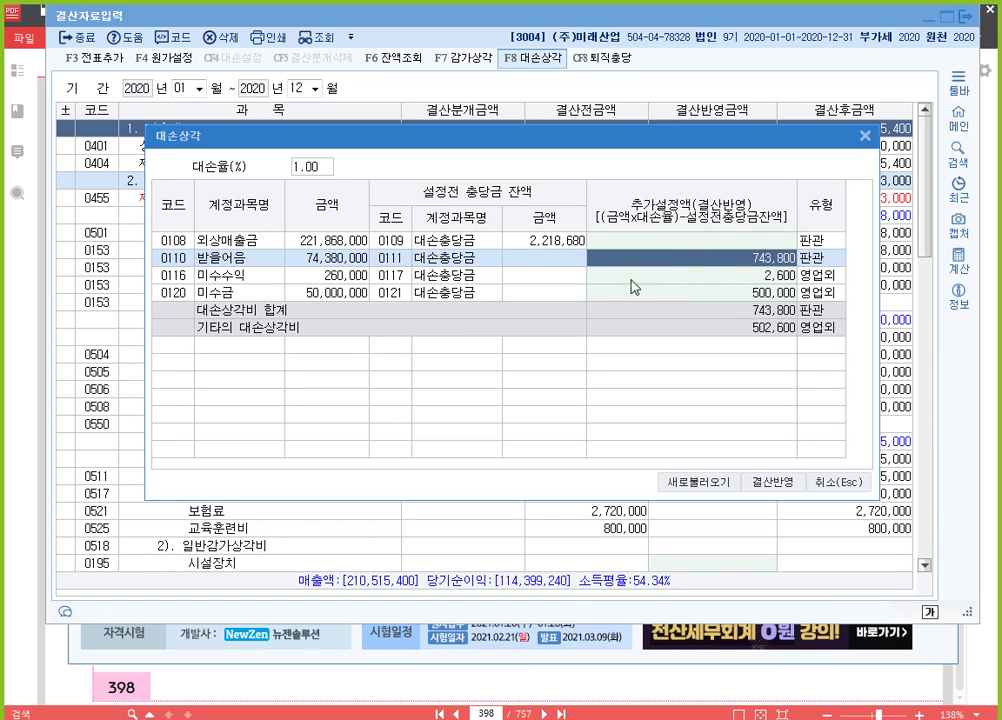
{"action": "left_click", "coordinate": [713, 274]}
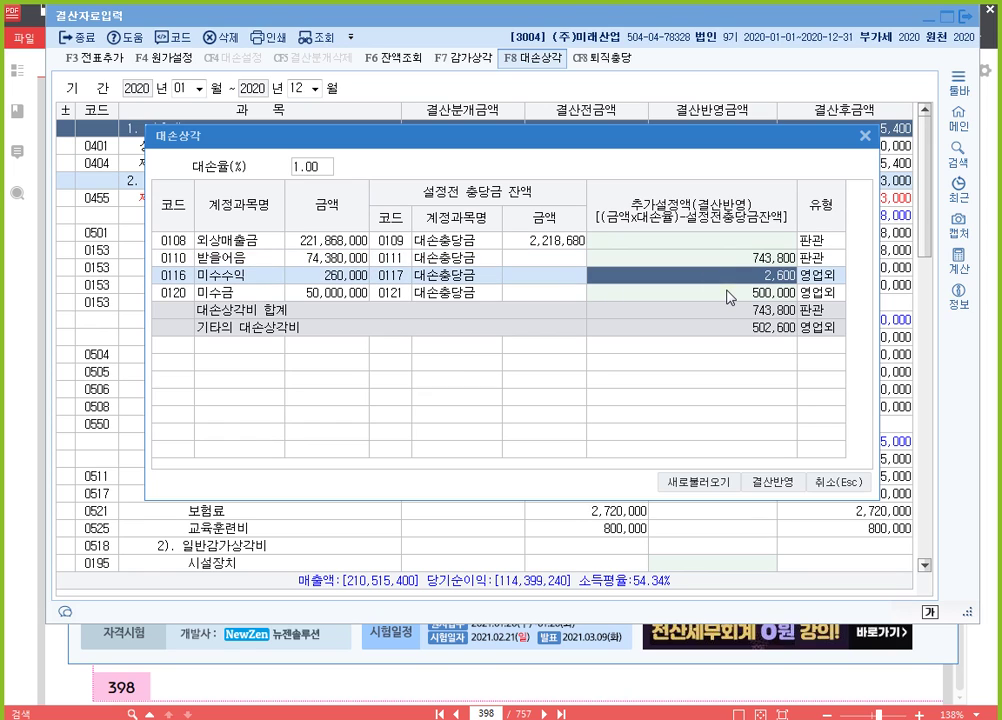
{"action": "type", "text": "0"}
{"action": "key", "text": "Return"}
{"action": "type", "text": "0"}
{"action": "key", "text": "Return"}
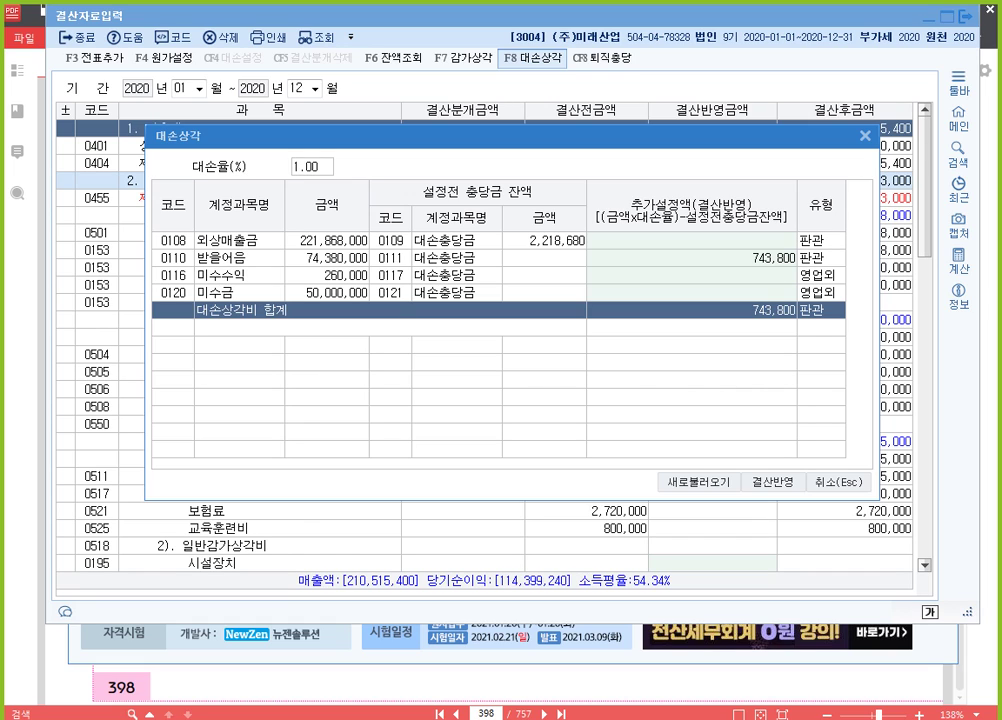
{"action": "left_click", "coordinate": [786, 484]}
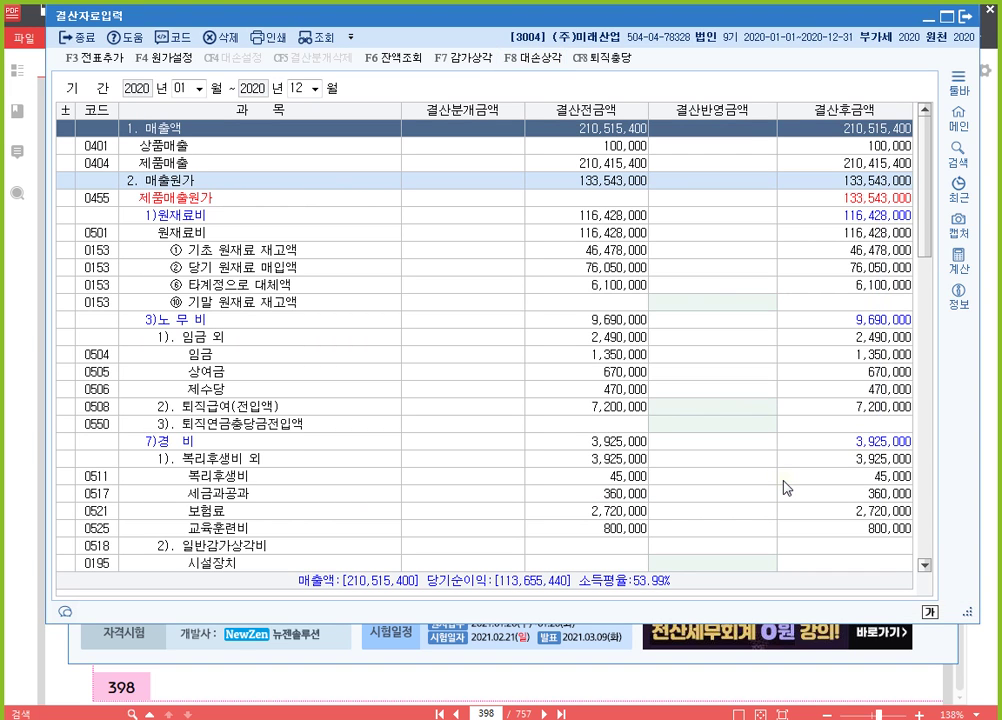
Step: Check the 대손상각 amount reflected for 받을어음 and the 개발비 row under 판매비와 일반관리비
{"action": "scroll", "coordinate": [731, 386], "scroll_direction": "down", "scroll_amount": 9}
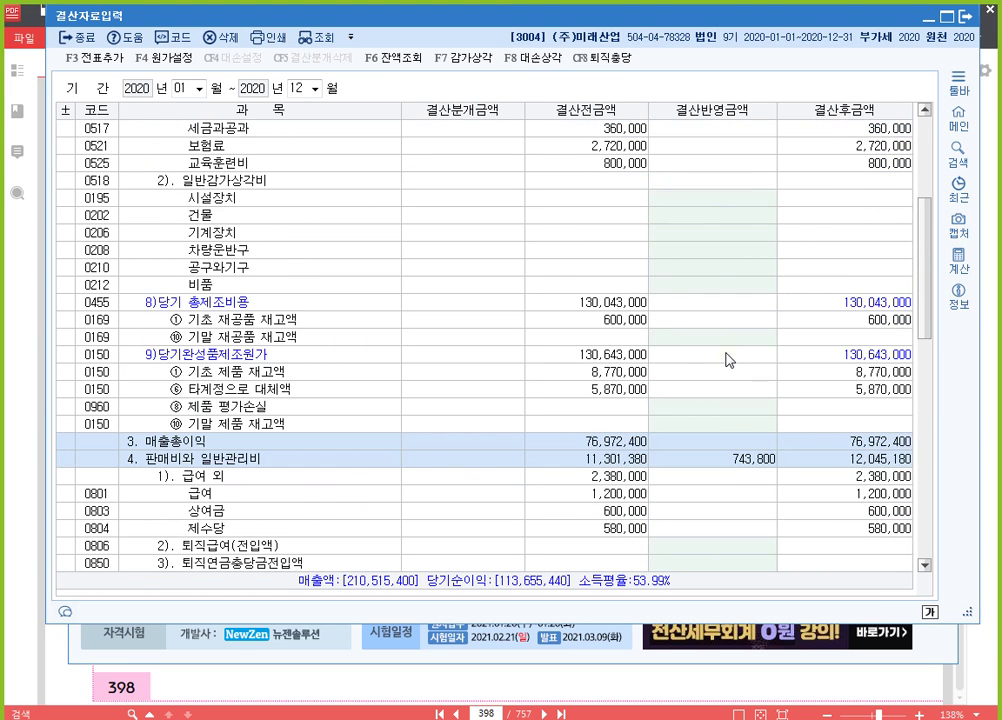
{"action": "left_click", "coordinate": [733, 430]}
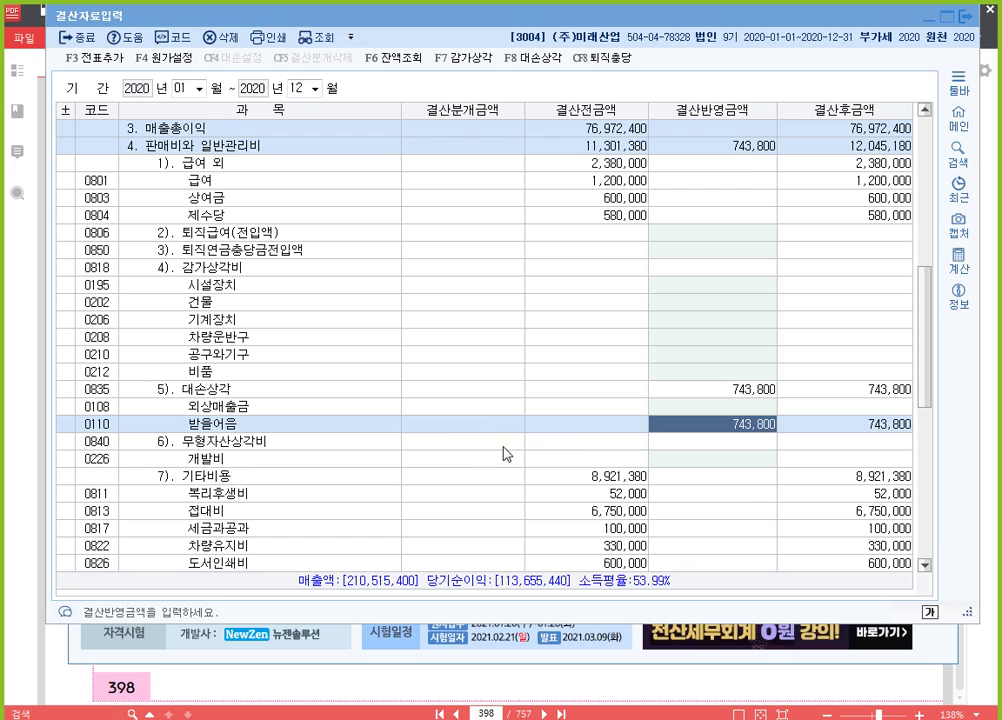
{"action": "left_click", "coordinate": [711, 458]}
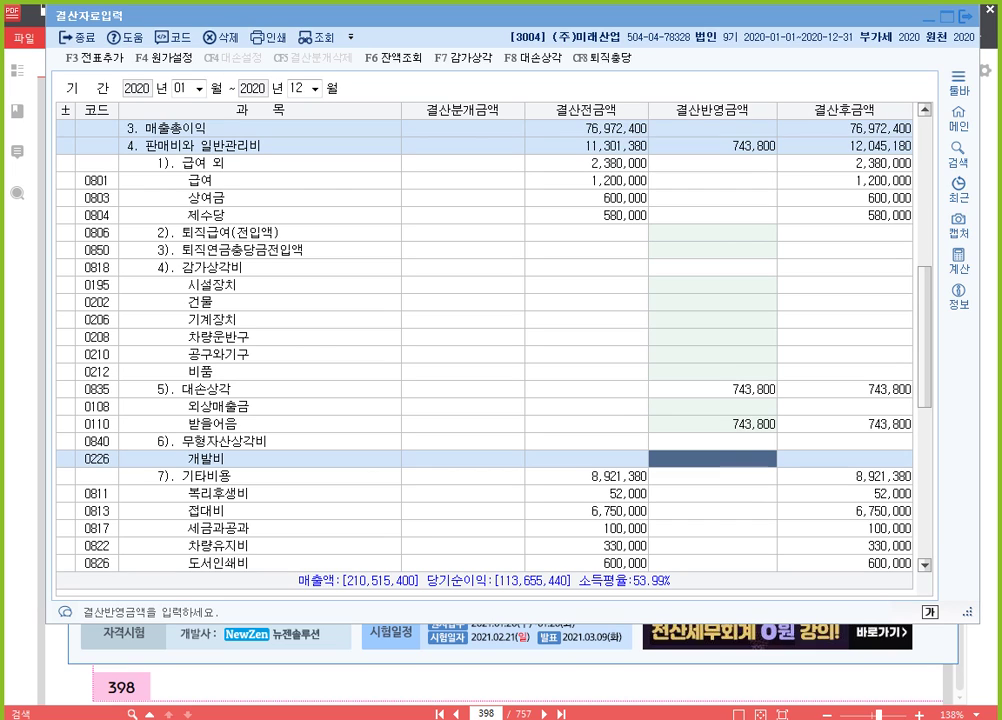
Step: Consult inventory item [2] in the PDF and, back in KcLep, enter 43,500,000 as the 결산반영금액 of 기말 원재료 재고액
{"action": "left_click", "coordinate": [537, 675]}
{"action": "scroll", "coordinate": [432, 485], "scroll_direction": "up", "scroll_amount": 3}
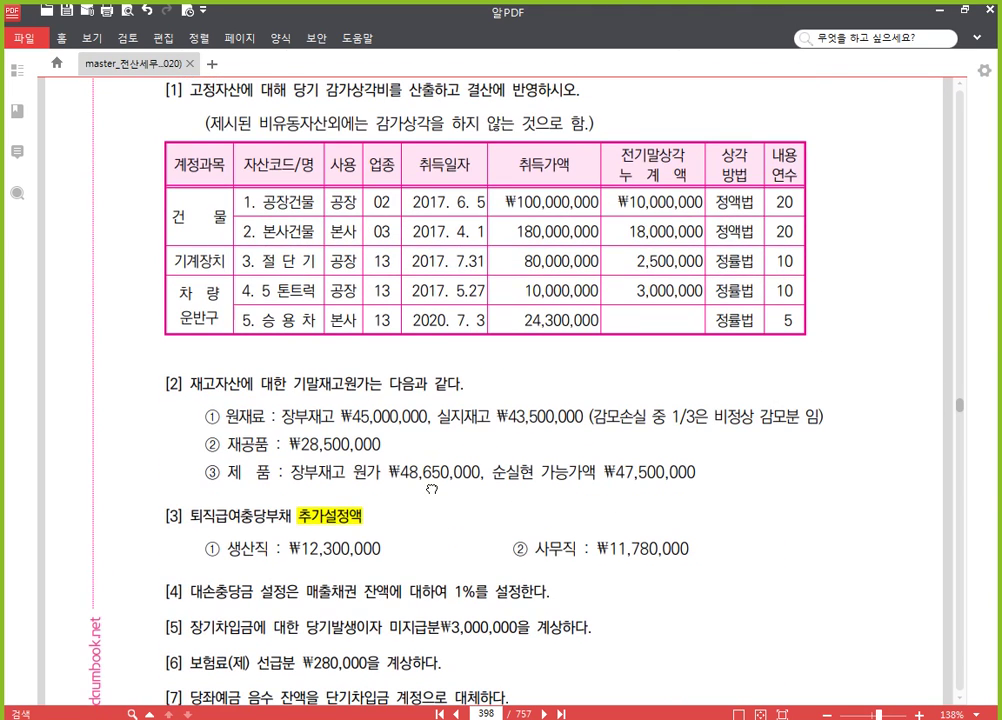
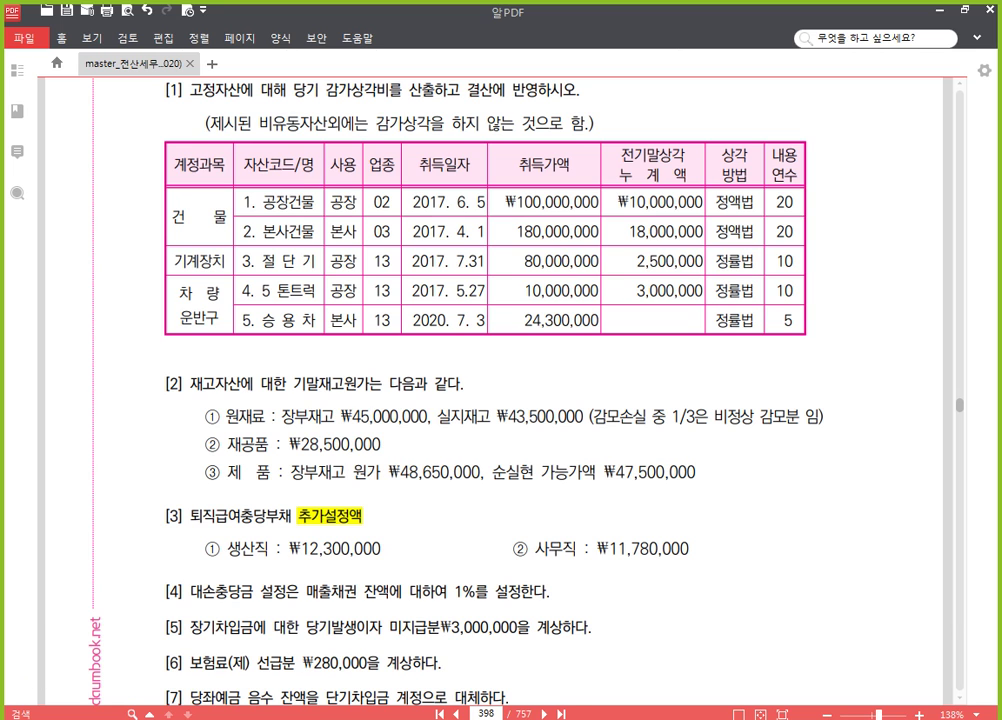
{"action": "key", "text": "alt+Tab"}
{"action": "scroll", "coordinate": [711, 433], "scroll_direction": "up", "scroll_amount": 7}
{"action": "scroll", "coordinate": [711, 433], "scroll_direction": "up", "scroll_amount": 6}
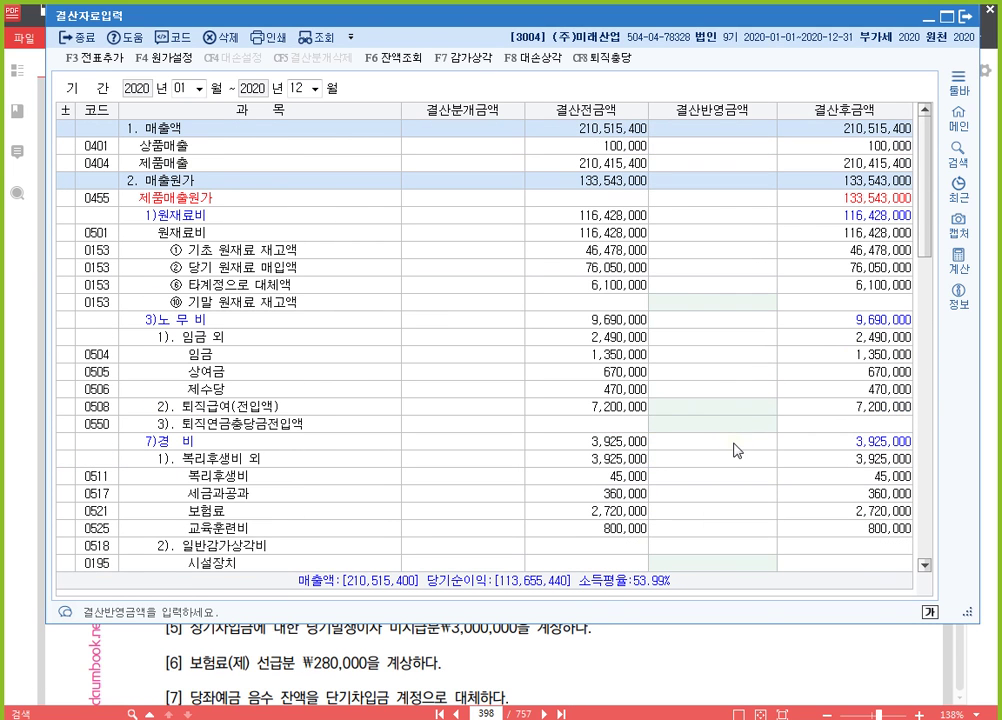
{"action": "left_click", "coordinate": [707, 302]}
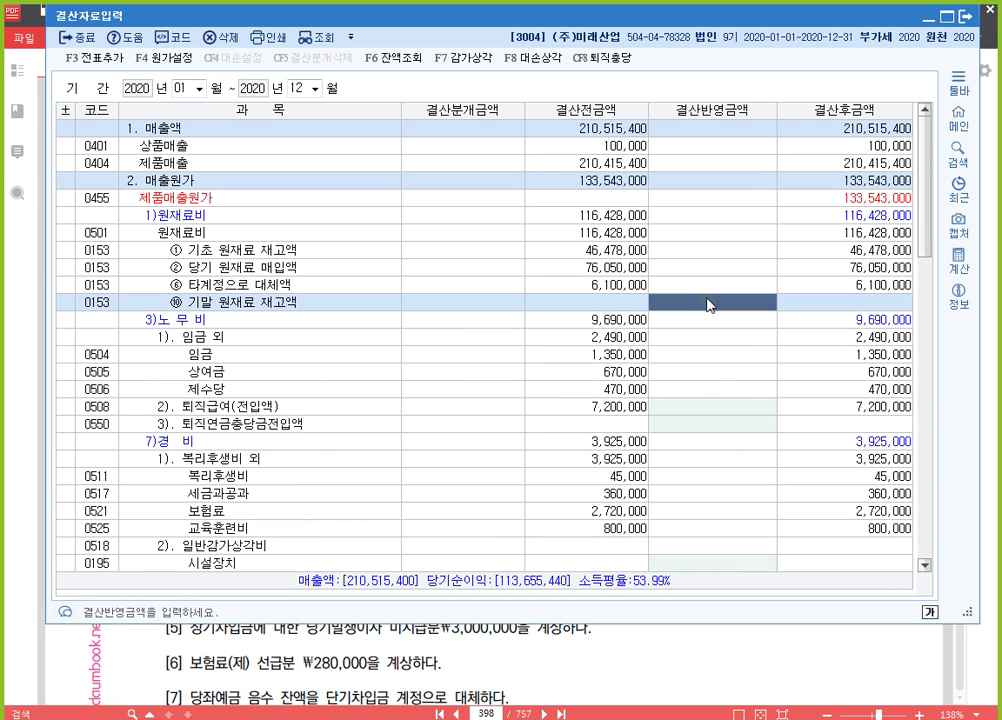
{"action": "type", "text": "43500000"}
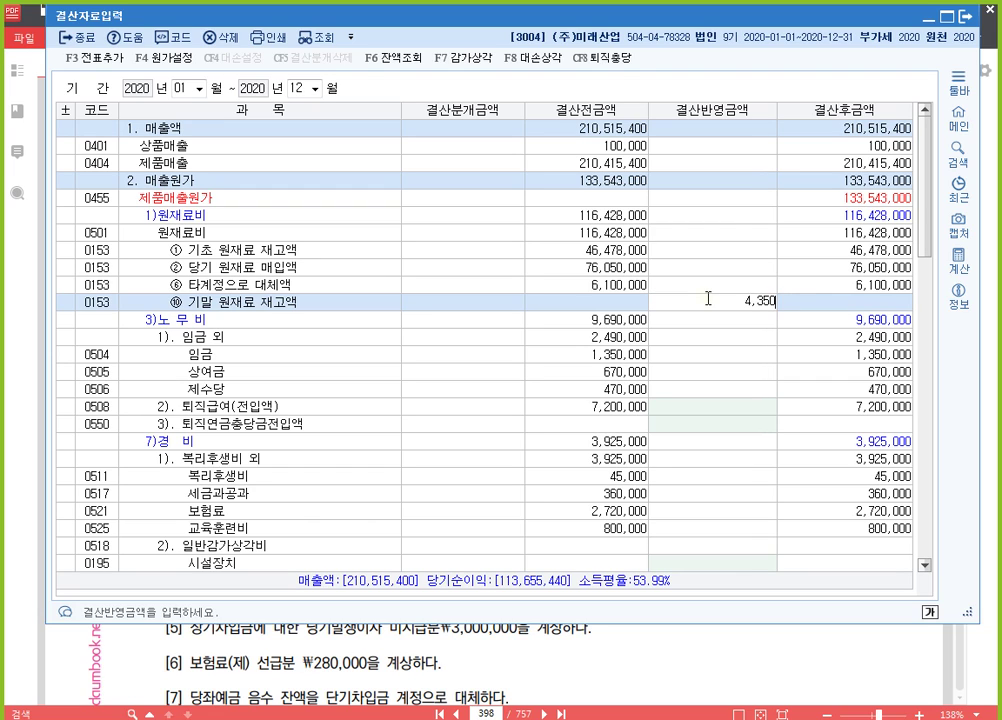
{"action": "key", "text": "Return"}
{"action": "left_click", "coordinate": [707, 302]}
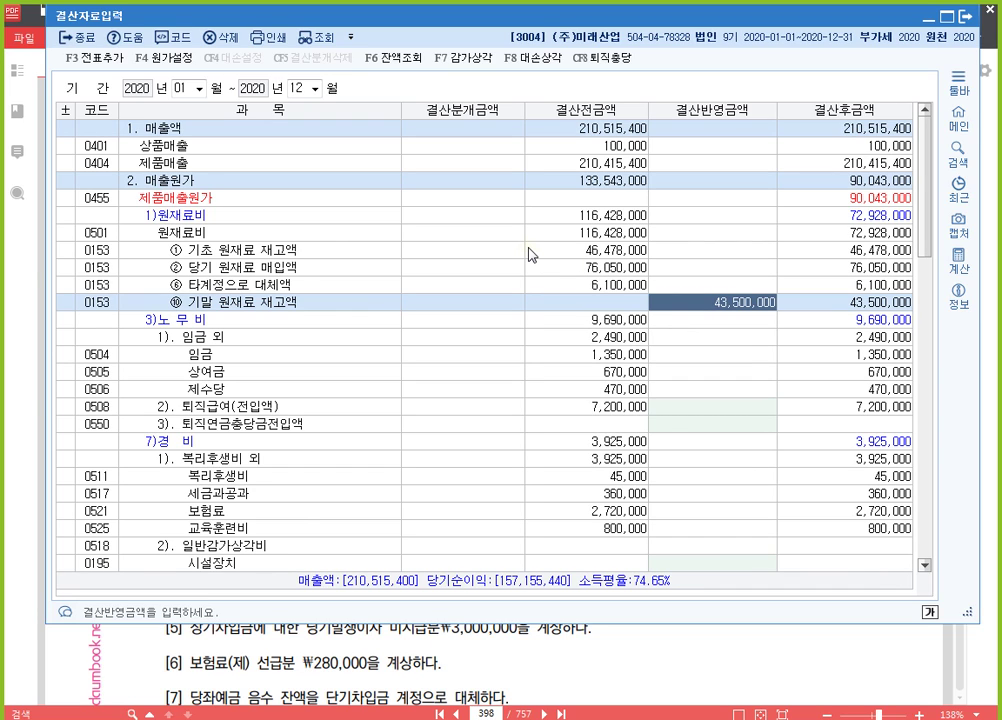
Step: Enter 28,500,000 as the 결산반영금액 of 기말 재공품 재고액 (0169)
{"action": "left_click", "coordinate": [306, 250]}
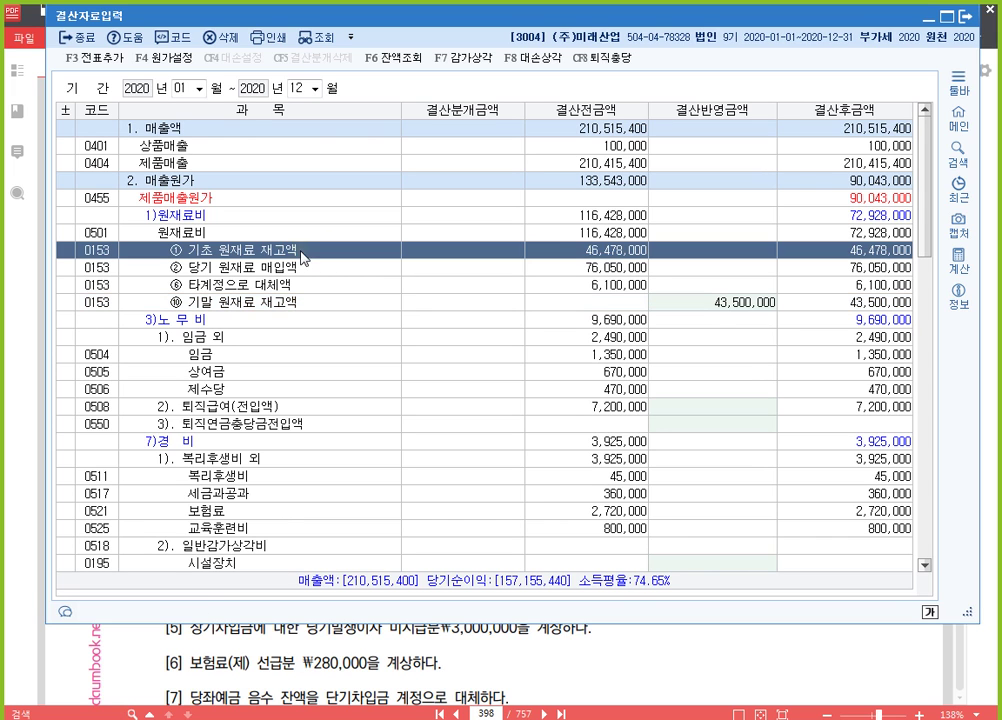
{"action": "left_click", "coordinate": [310, 378]}
{"action": "left_click", "coordinate": [325, 493]}
{"action": "scroll", "coordinate": [340, 460], "scroll_direction": "down", "scroll_amount": 7}
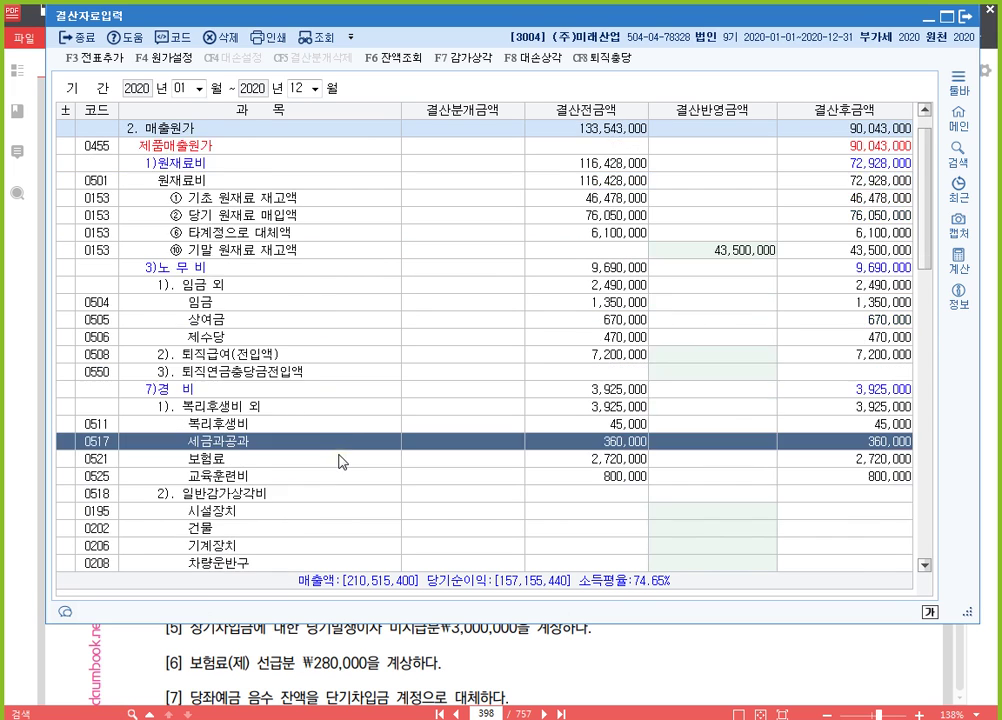
{"action": "left_click", "coordinate": [750, 340]}
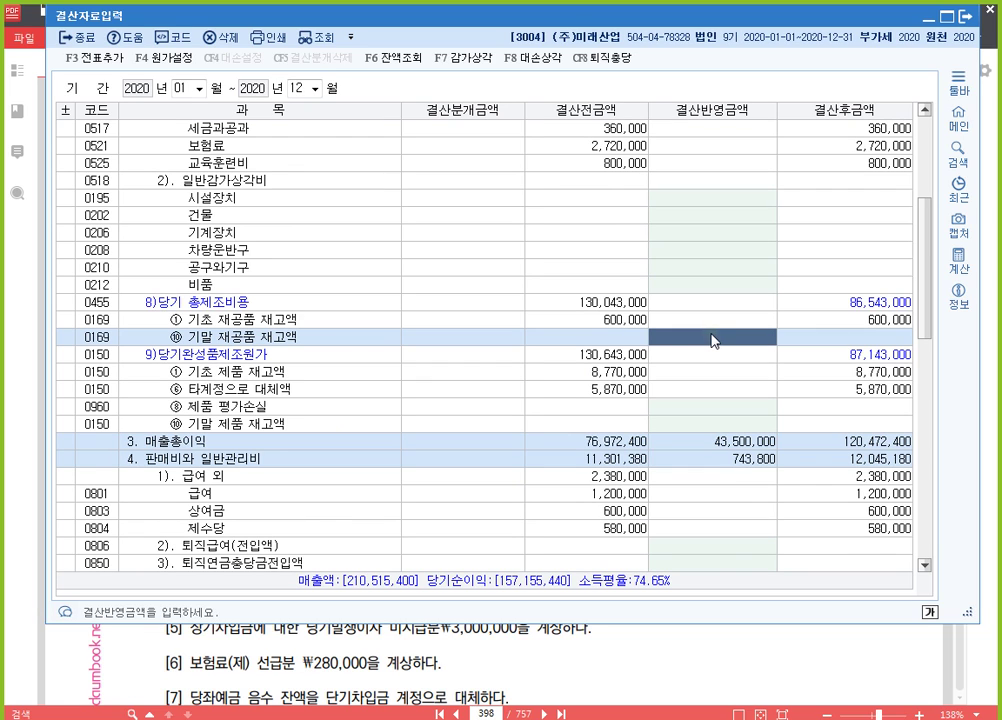
{"action": "scroll", "coordinate": [585, 340], "scroll_direction": "down", "scroll_amount": 1}
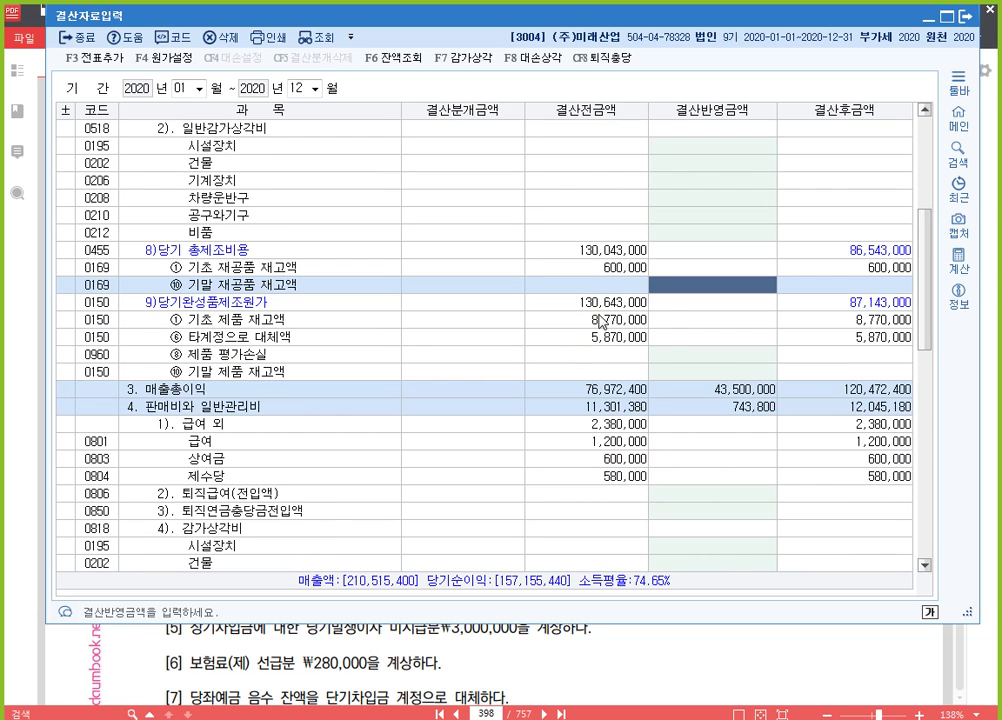
{"action": "type", "text": "28500000"}
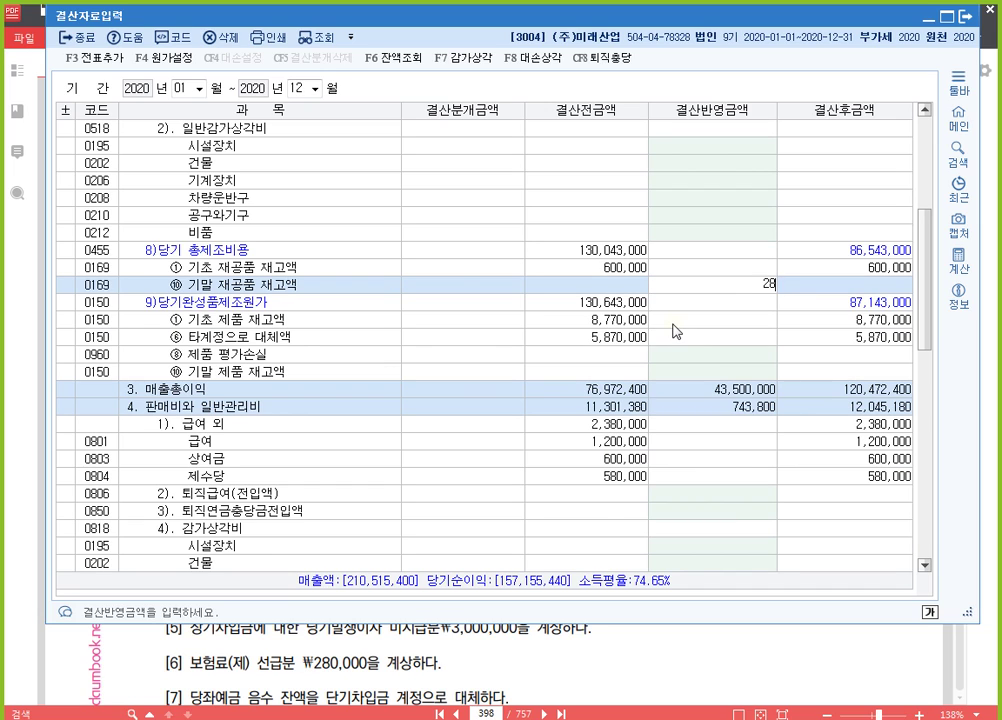
{"action": "key", "text": "Return"}
{"action": "key", "text": "Up"}
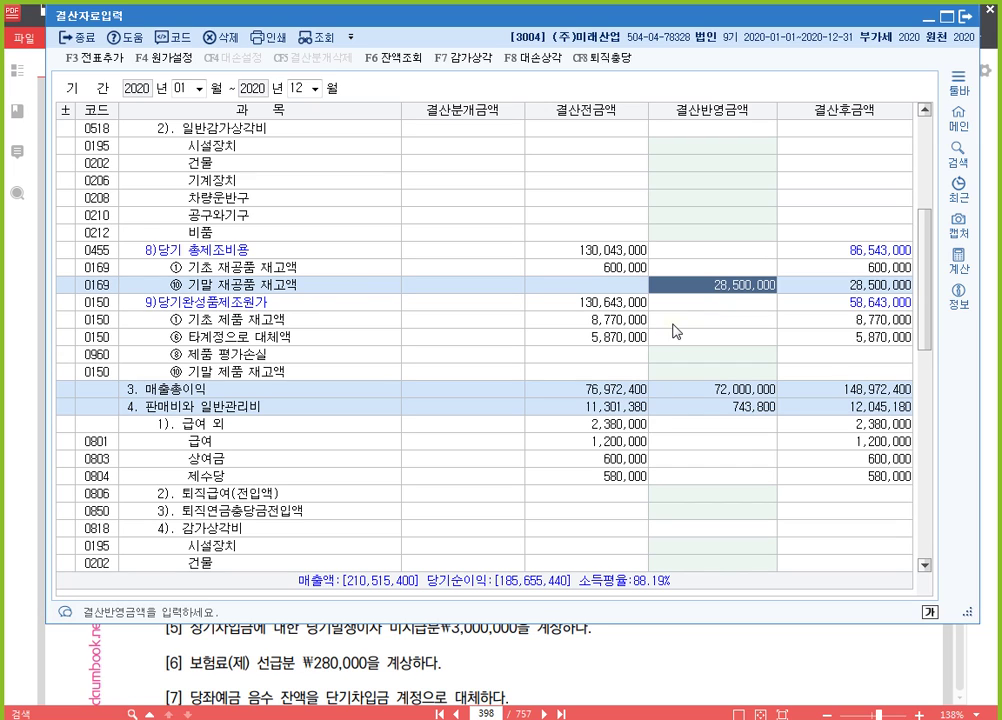
Step: Enter 1,150,000 as the 결산반영금액 of 제품 평가손실 (0960)
{"action": "key", "text": "Down"}
{"action": "key", "text": "Down"}
{"action": "key", "text": "Down"}
{"action": "key", "text": "Down"}
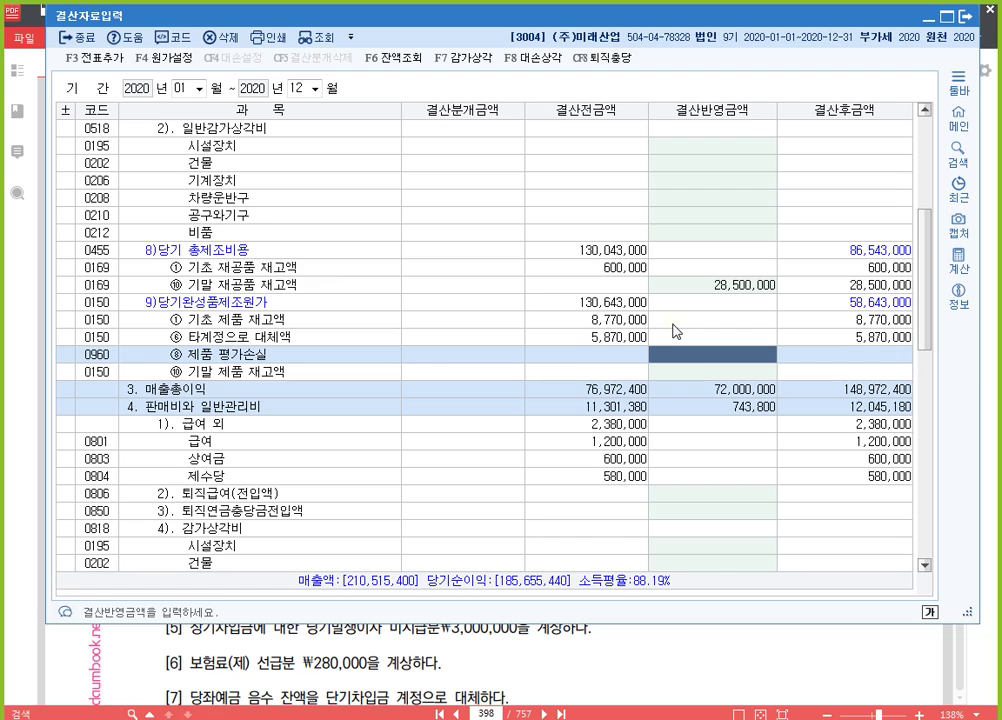
{"action": "key", "text": "Down"}
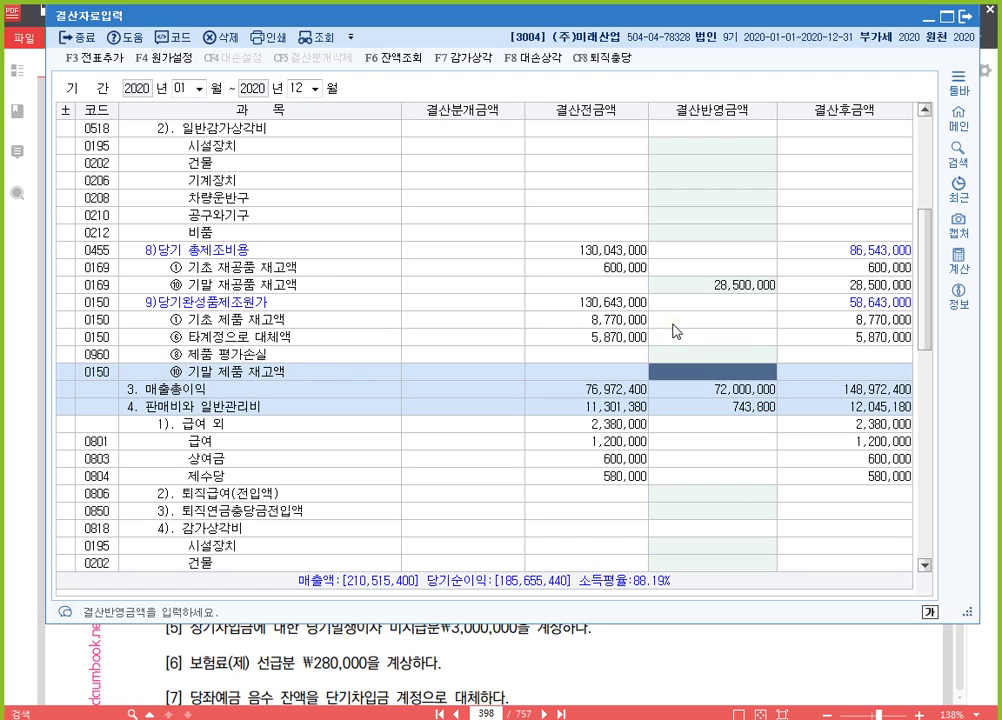
{"action": "key", "text": "Up"}
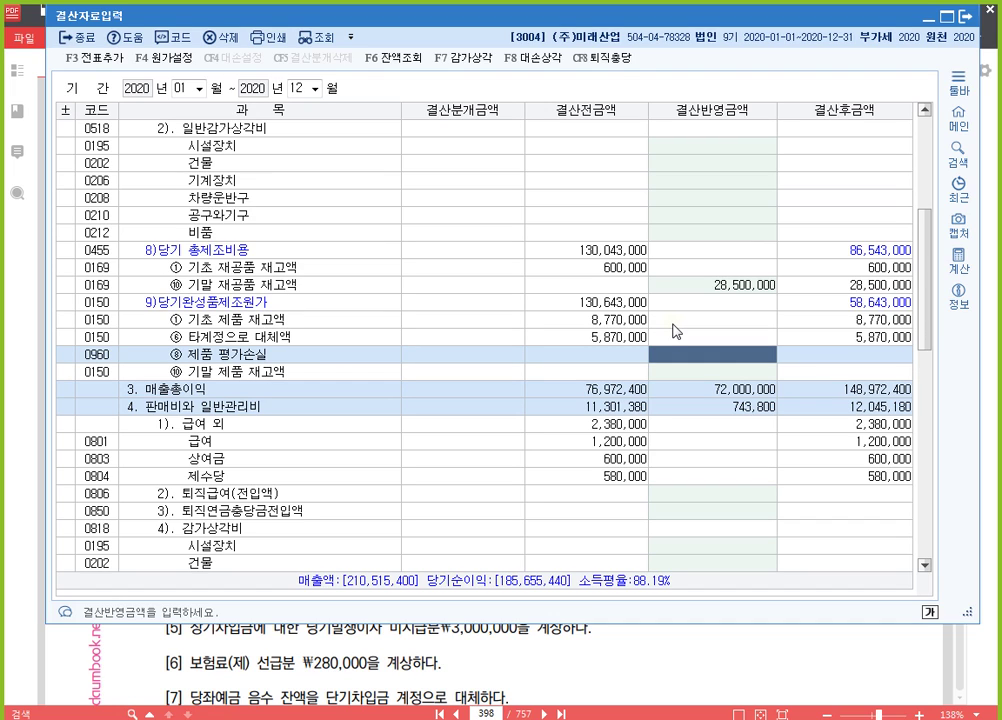
{"action": "type", "text": "1150000"}
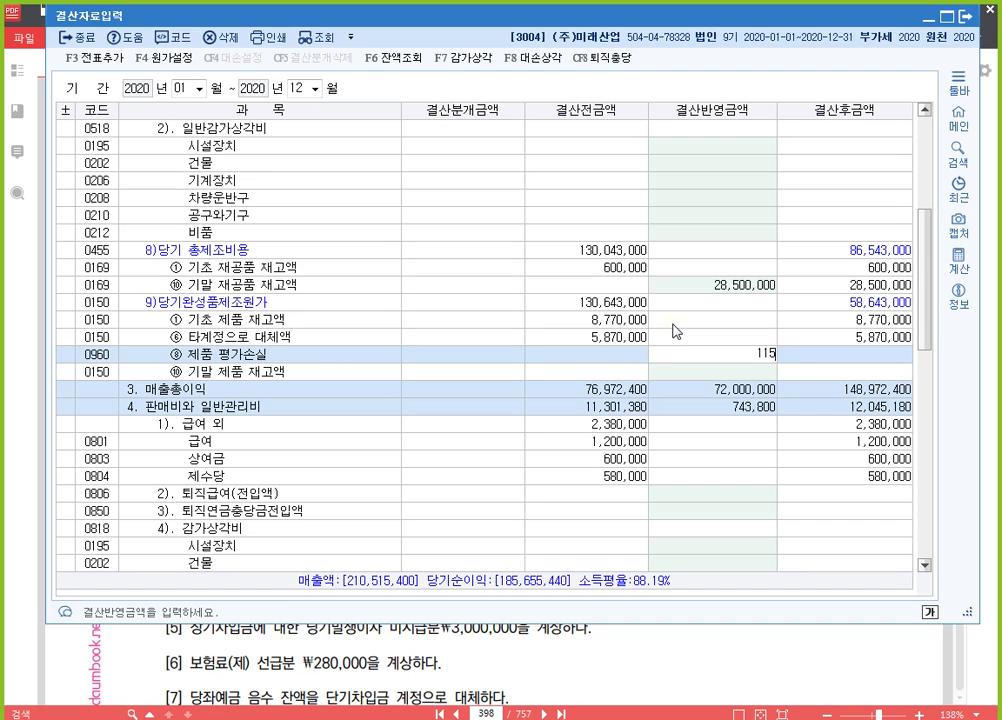
{"action": "key", "text": "Return"}
{"action": "key", "text": "Up"}
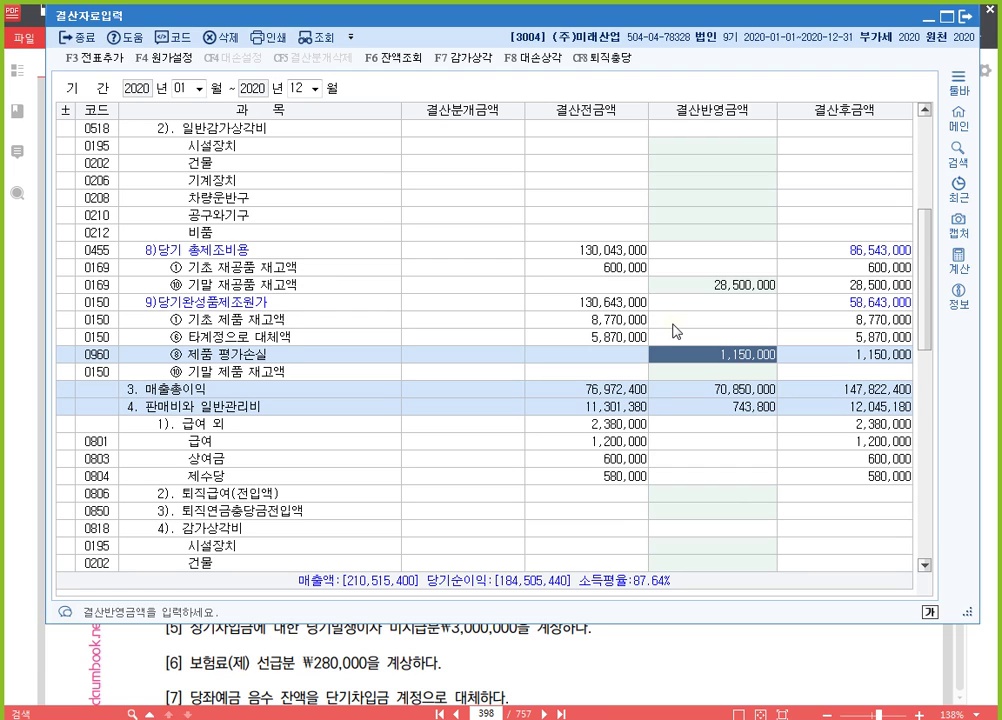
Step: Enter 48,650,000 as the 결산반영금액 of 기말 제품 재고액 (0150)
{"action": "key", "text": "Down"}
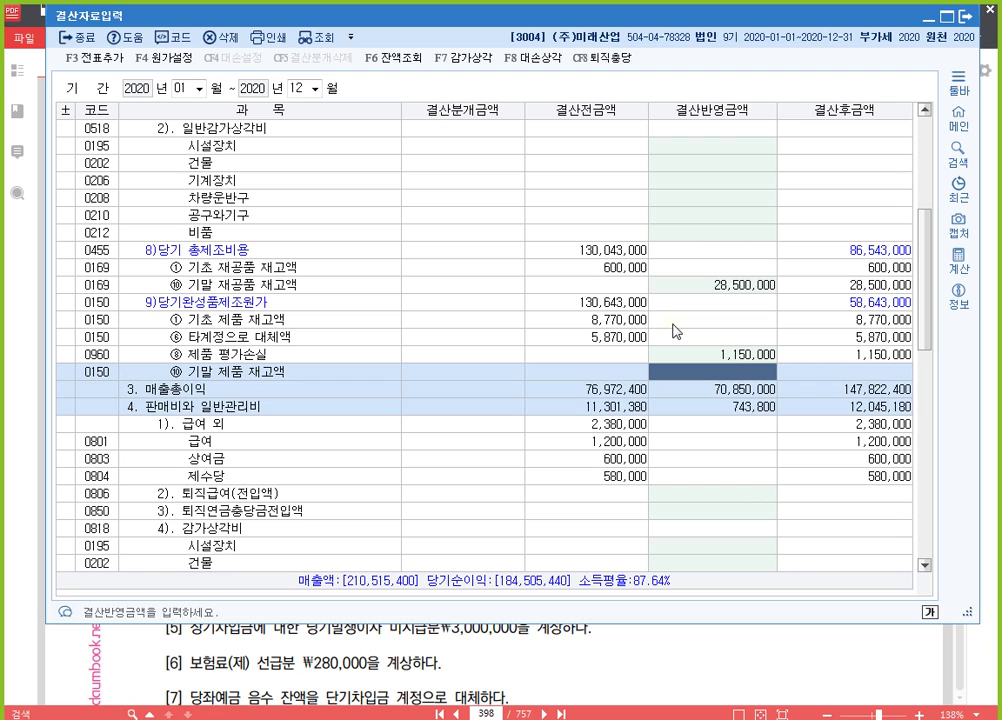
{"action": "type", "text": "48650000"}
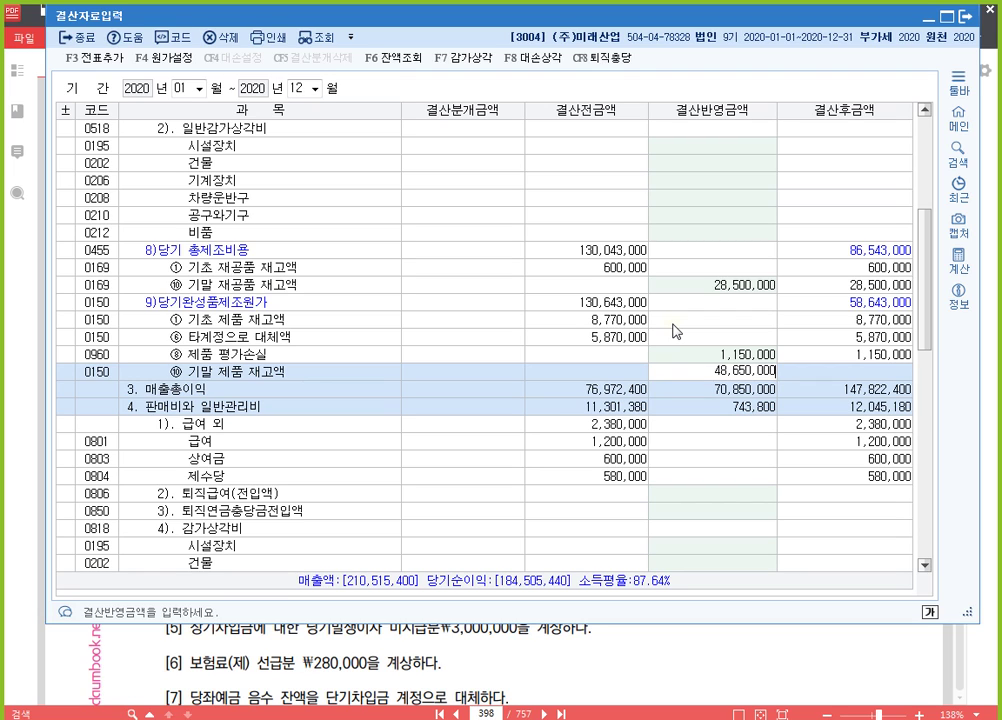
{"action": "key", "text": "Return"}
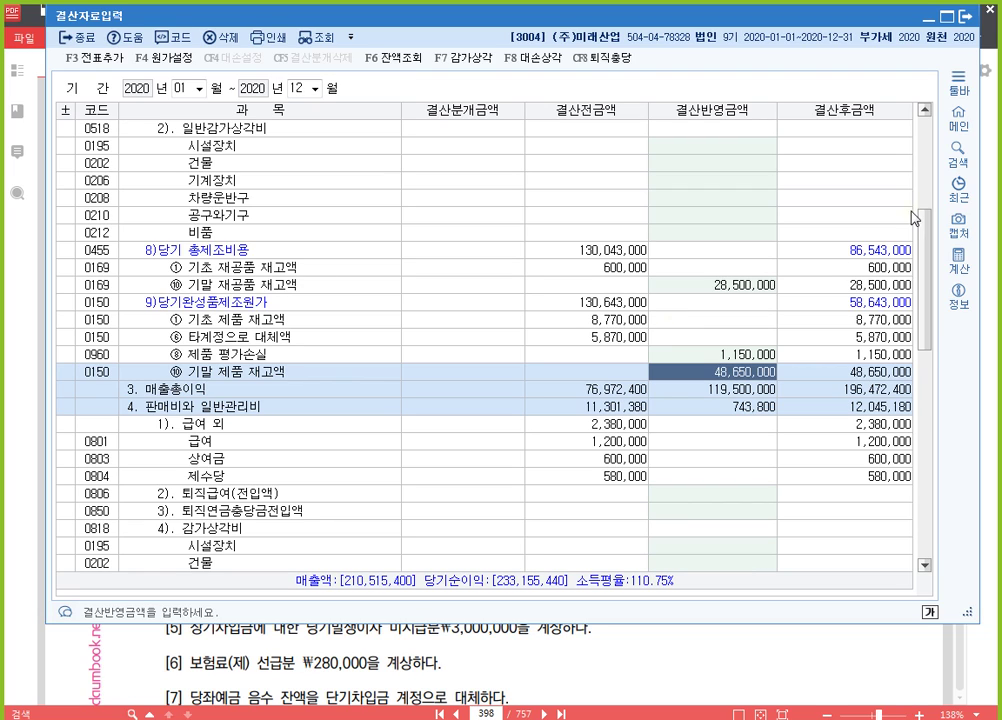
Step: Review the 결산반영금액 entries of 제품 평가손실, 기말 제품 재고액 and 기말 원재료 재고액
{"action": "left_click", "coordinate": [738, 352]}
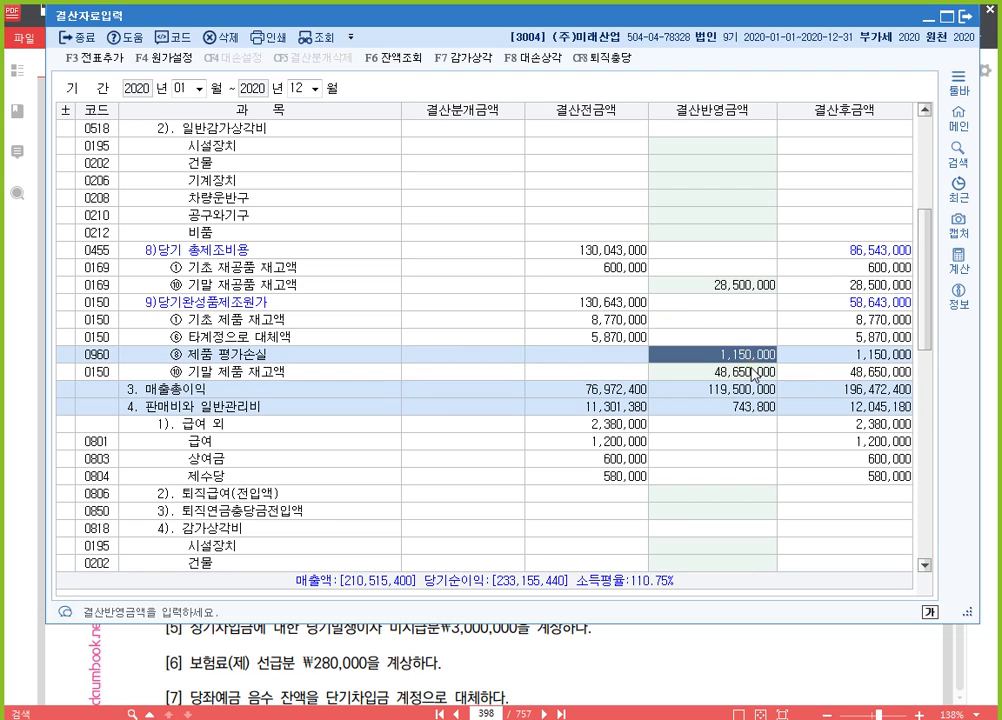
{"action": "left_click", "coordinate": [755, 370]}
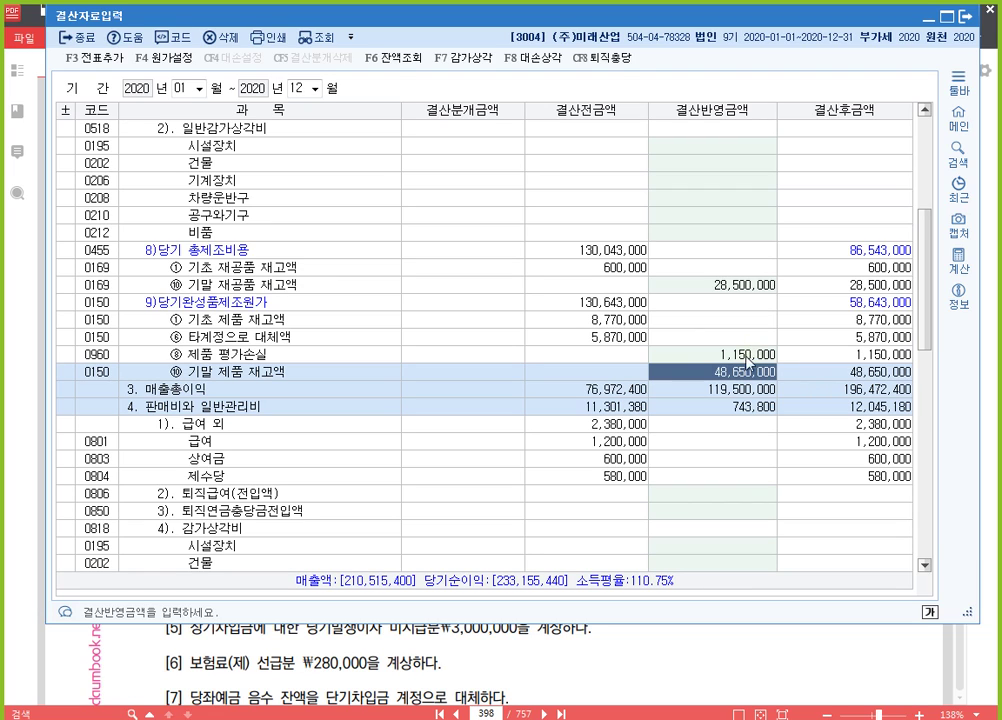
{"action": "left_click", "coordinate": [747, 356]}
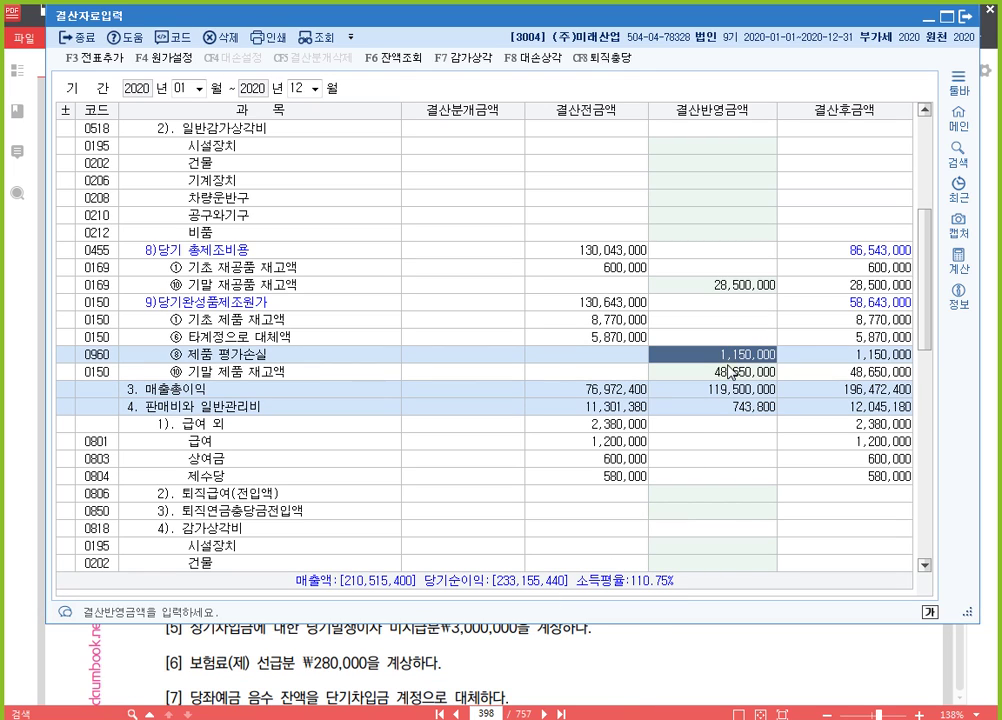
{"action": "scroll", "coordinate": [712, 270], "scroll_direction": "up", "scroll_amount": 7}
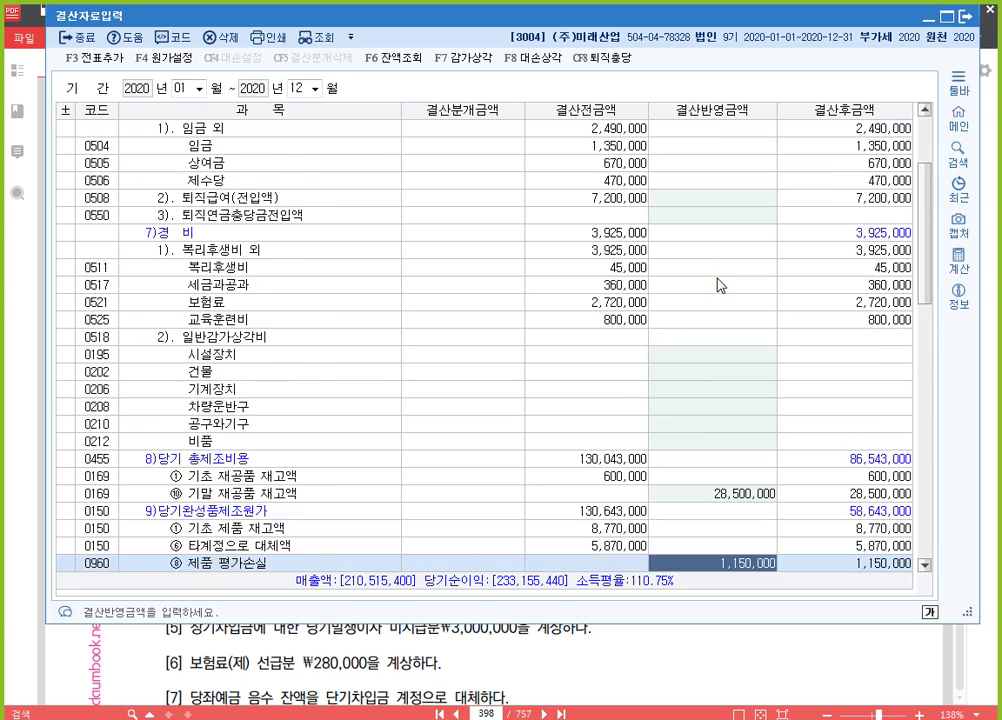
{"action": "left_click", "coordinate": [753, 251]}
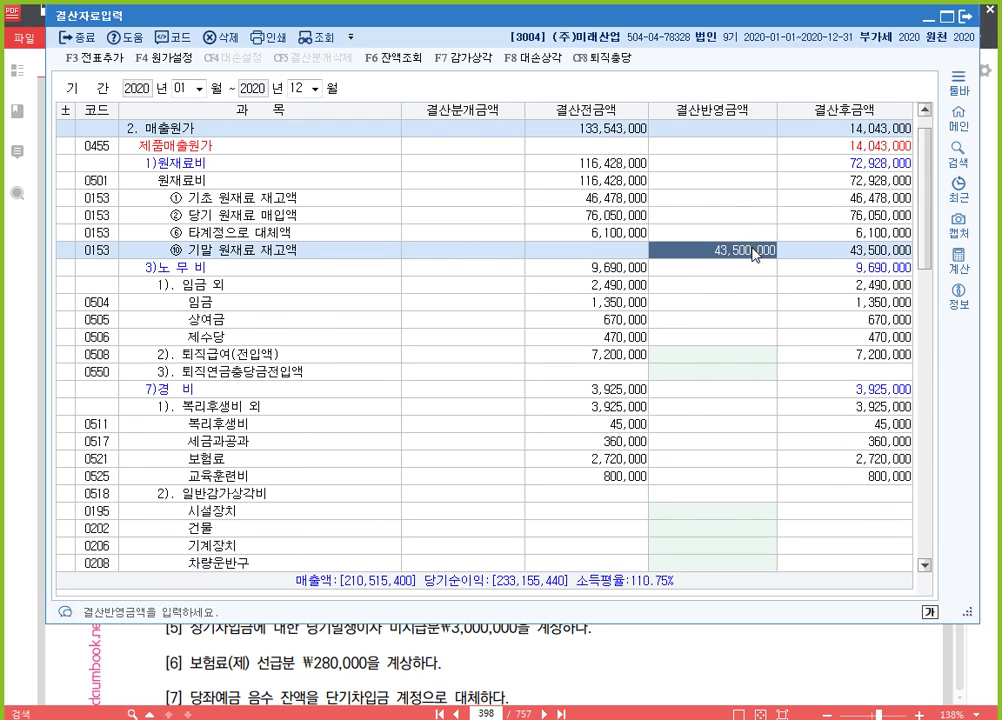
{"action": "scroll", "coordinate": [755, 285], "scroll_direction": "down", "scroll_amount": 8}
{"action": "left_click", "coordinate": [752, 320]}
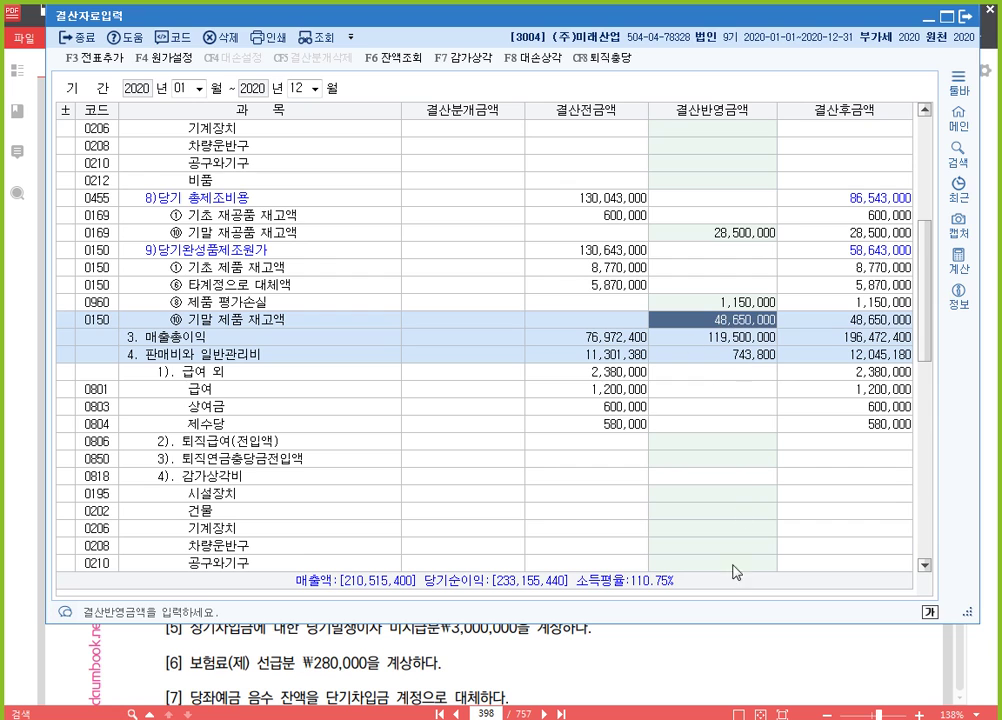
Step: Consult item [3] in the PDF and, back in KcLep, enter 12,300,000 as the 결산반영금액 of 퇴직급여(전입액) (0508) under 노무비
{"action": "left_click", "coordinate": [778, 657]}
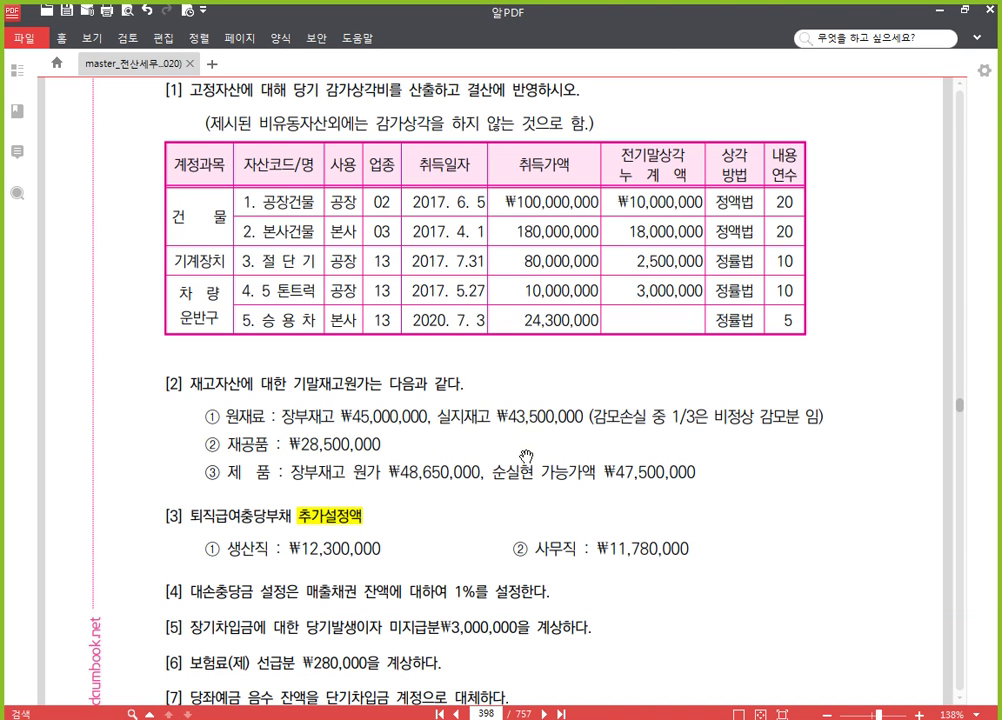
{"action": "scroll", "coordinate": [735, 561], "scroll_direction": "down", "scroll_amount": 1}
{"action": "scroll", "coordinate": [735, 561], "scroll_direction": "down", "scroll_amount": 3}
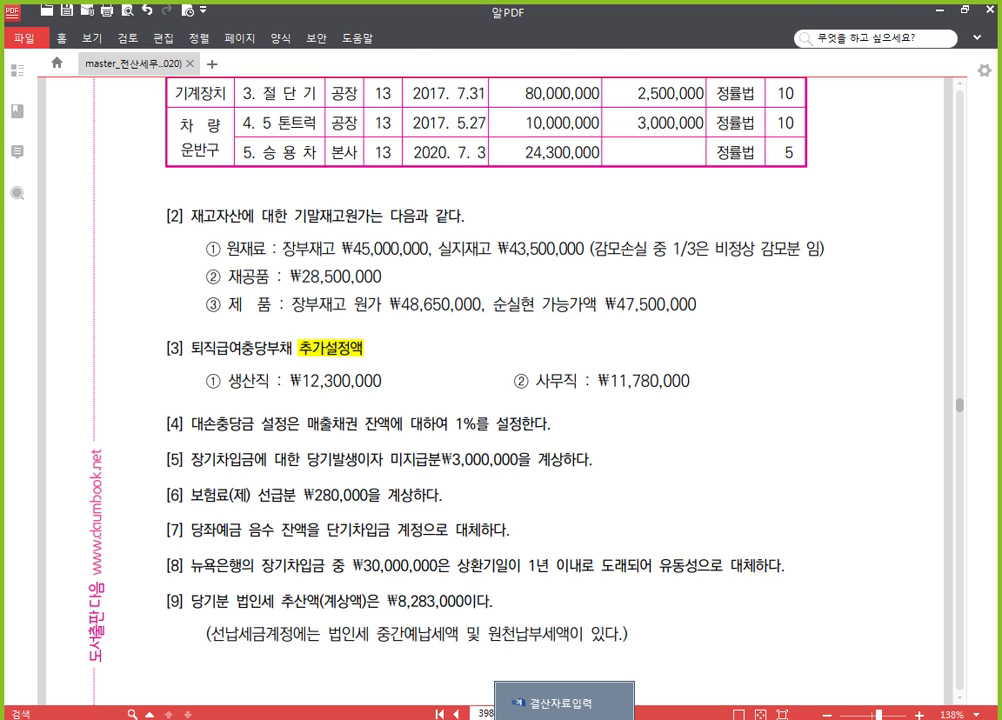
{"action": "left_click", "coordinate": [564, 702]}
{"action": "scroll", "coordinate": [600, 412], "scroll_direction": "up", "scroll_amount": 10}
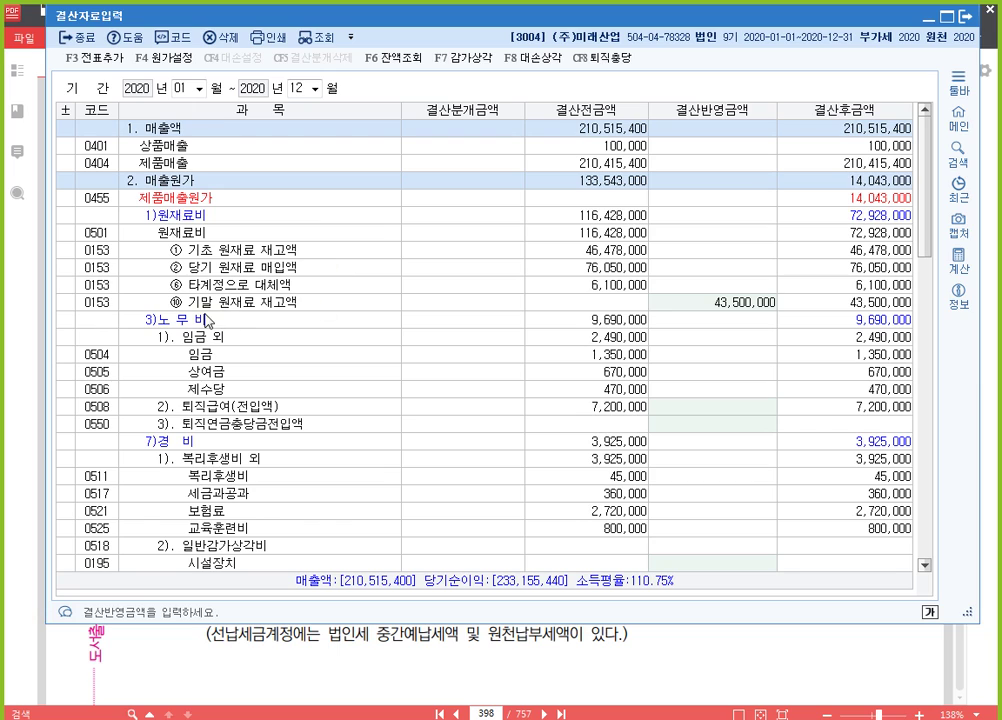
{"action": "left_click", "coordinate": [180, 183]}
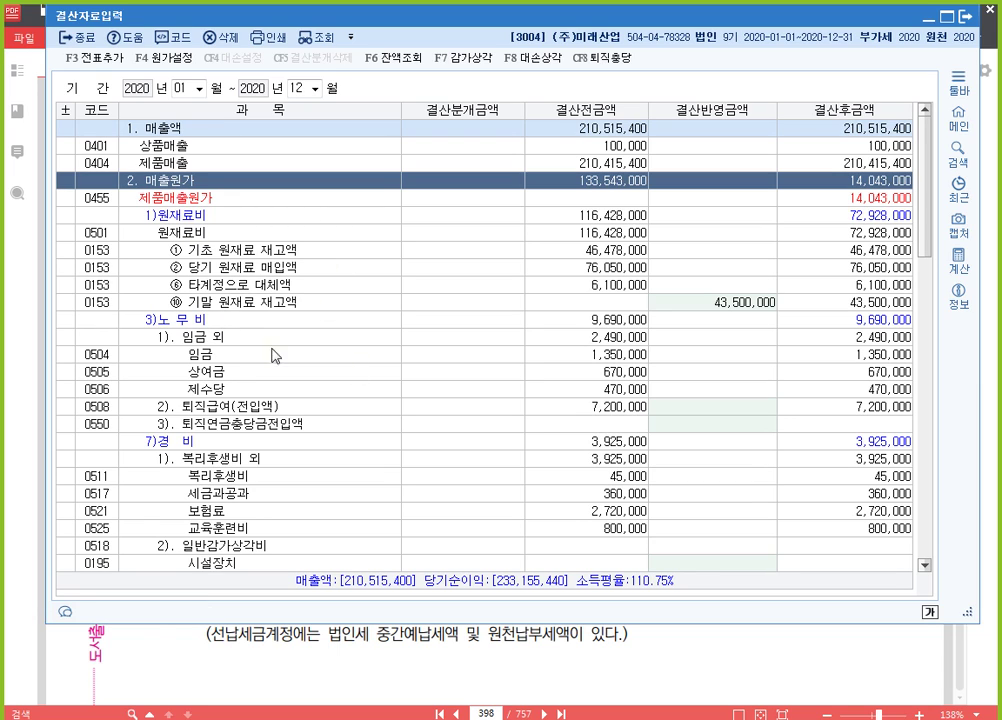
{"action": "left_click", "coordinate": [236, 360]}
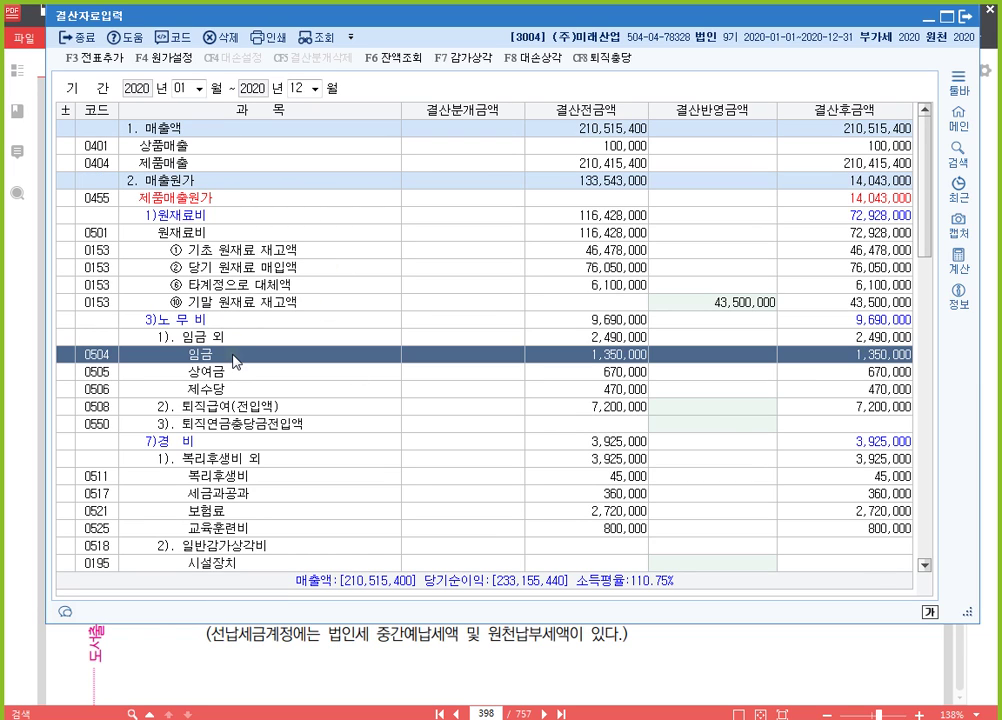
{"action": "left_click", "coordinate": [300, 411]}
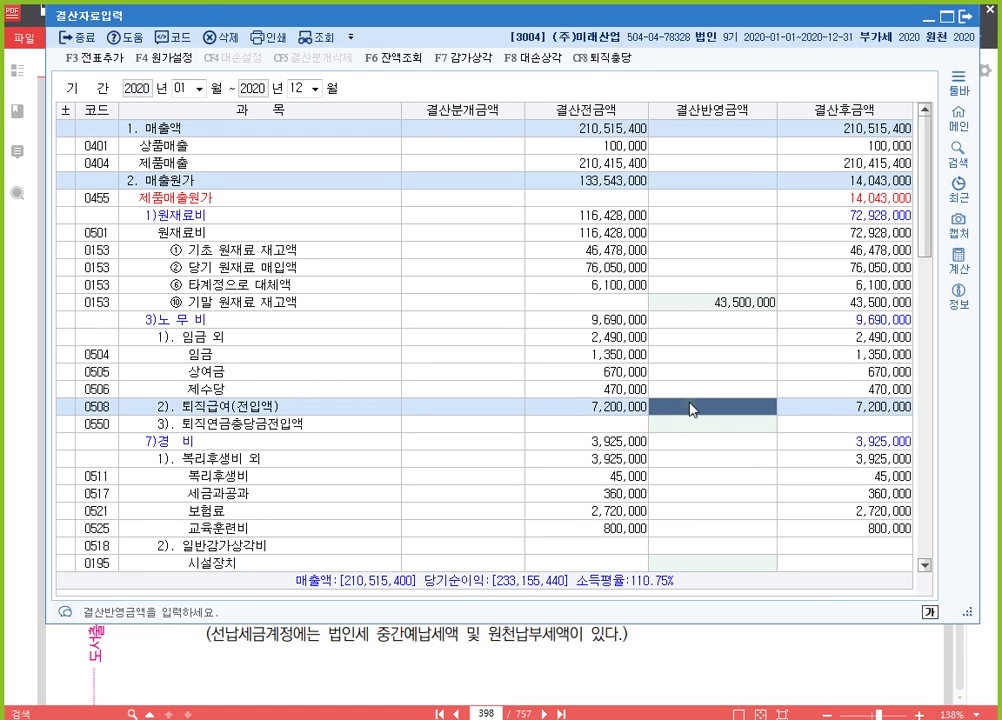
{"action": "type", "text": "12300000"}
{"action": "key", "text": "Return"}
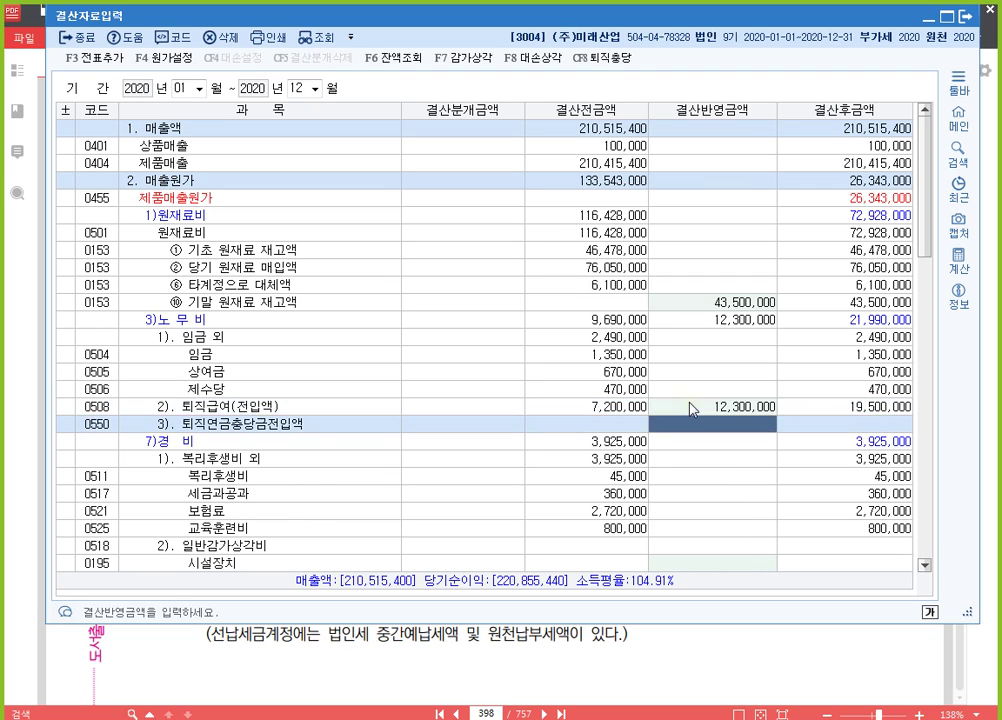
{"action": "left_click", "coordinate": [691, 408]}
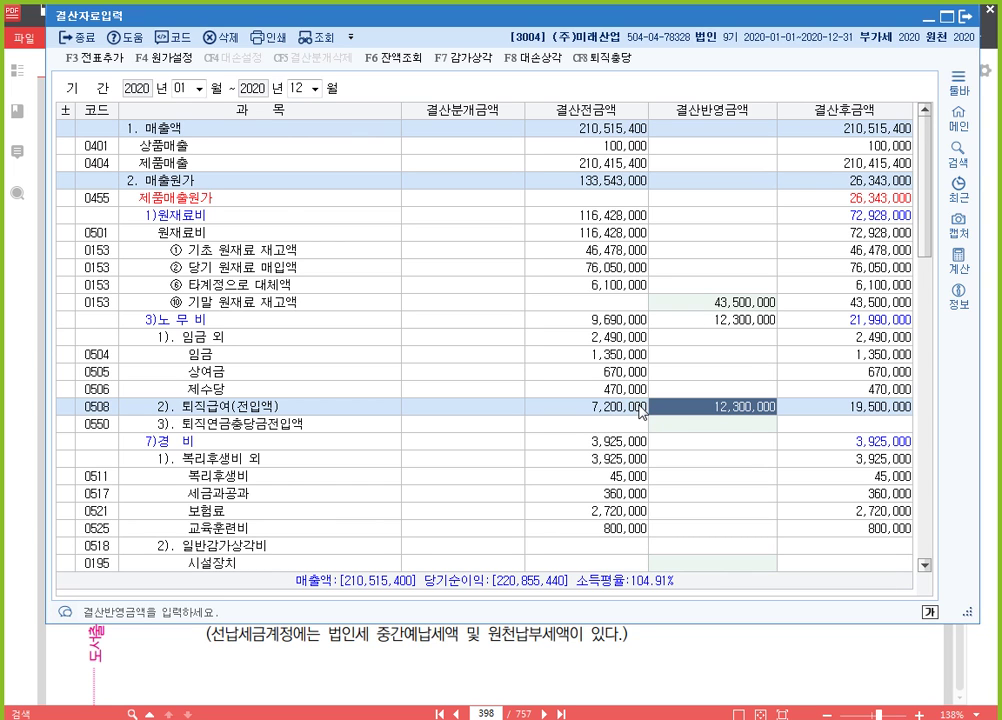
Step: Enter 11,780,000 as the 결산반영금액 of 퇴직급여(전입액) (0806) under 판매비와 일반관리비
{"action": "scroll", "coordinate": [640, 410], "scroll_direction": "down", "scroll_amount": 10}
{"action": "left_click", "coordinate": [481, 306]}
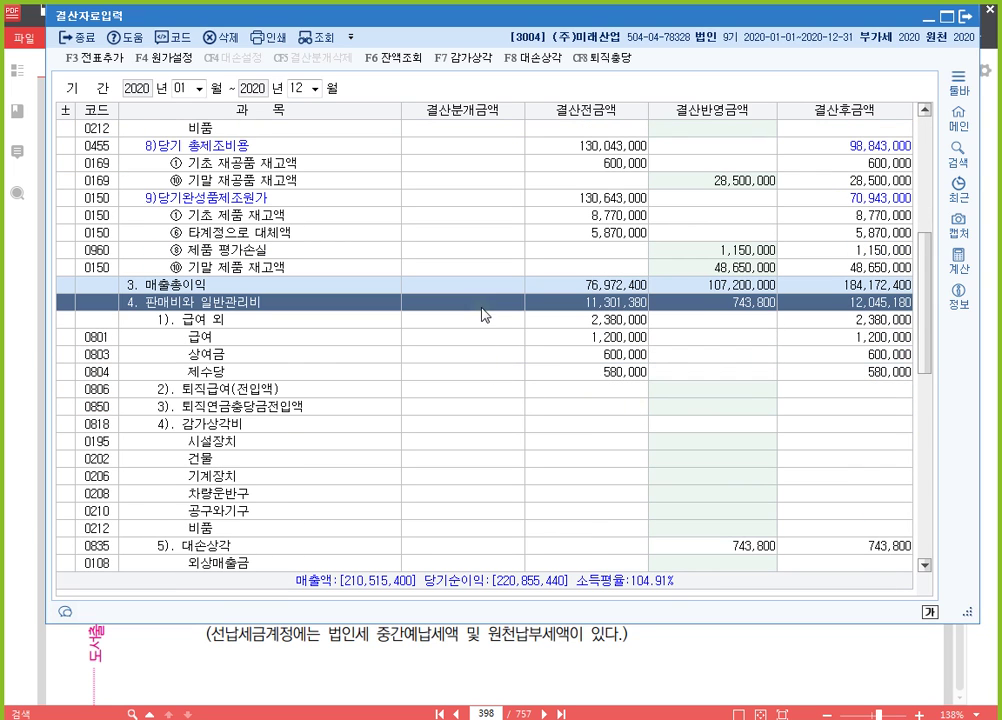
{"action": "left_click", "coordinate": [296, 336]}
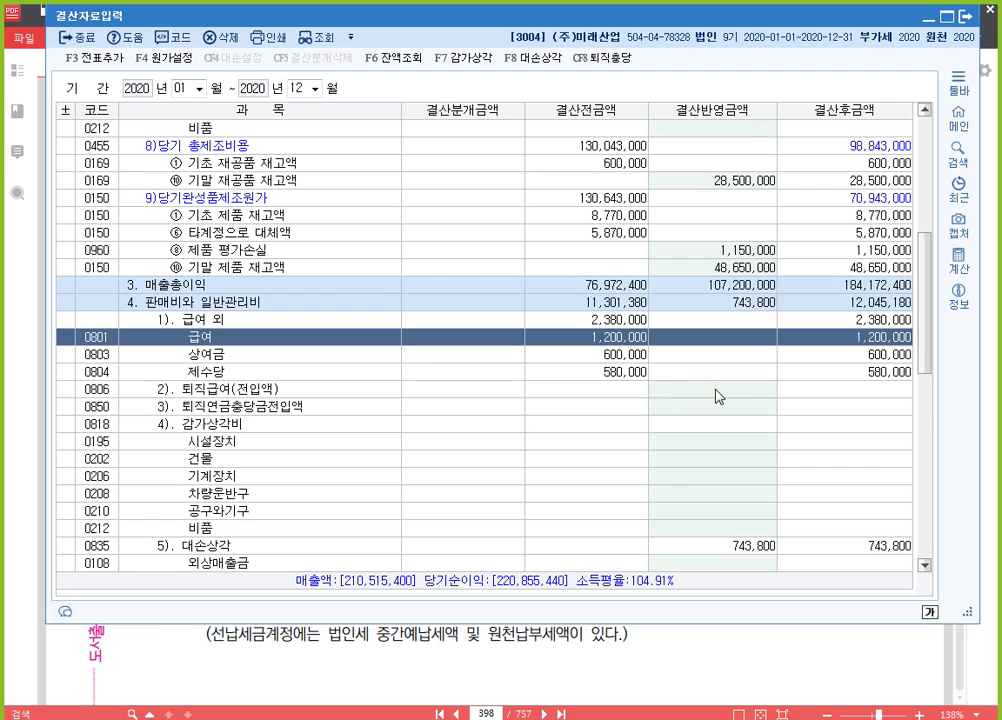
{"action": "left_click", "coordinate": [716, 391]}
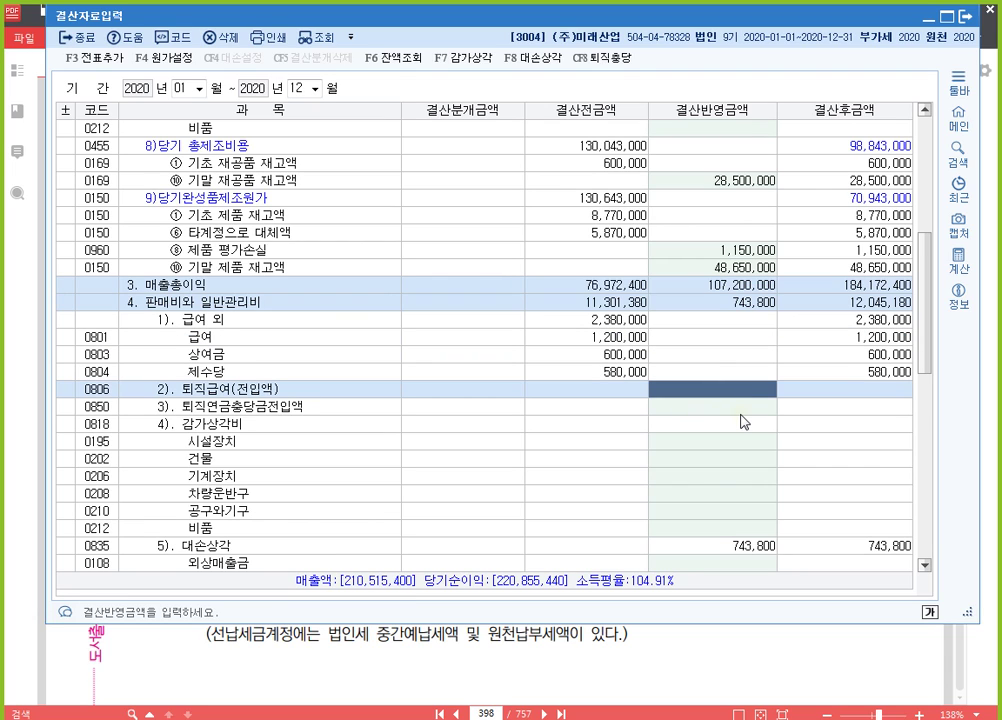
{"action": "type", "text": "11780000"}
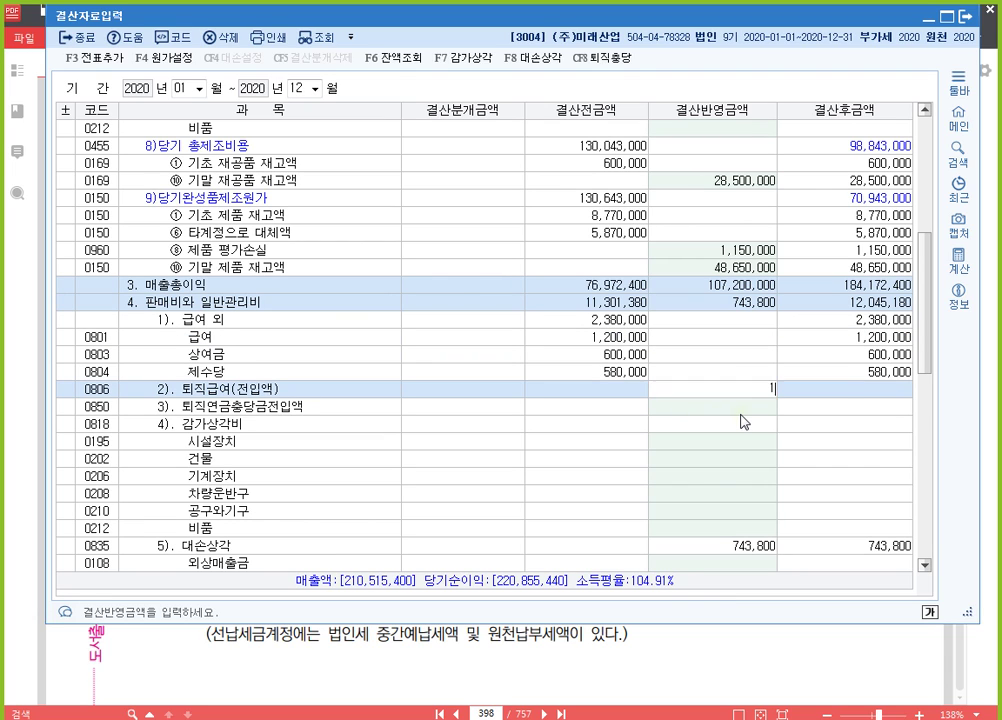
{"action": "key", "text": "Return"}
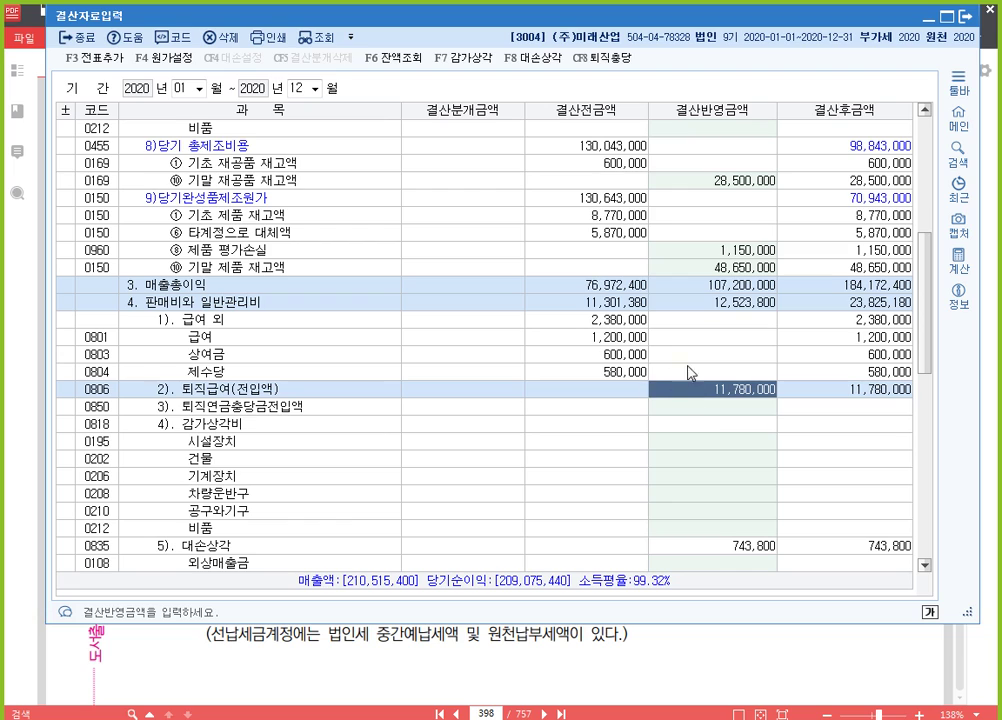
Step: Consult corporate tax item [9] in the PDF and, back in KcLep, enter 3,518,800 as the 결산반영금액 of 선납세금 (0136)
{"action": "left_click", "coordinate": [701, 656]}
{"action": "scroll", "coordinate": [460, 360], "scroll_direction": "down", "scroll_amount": 2}
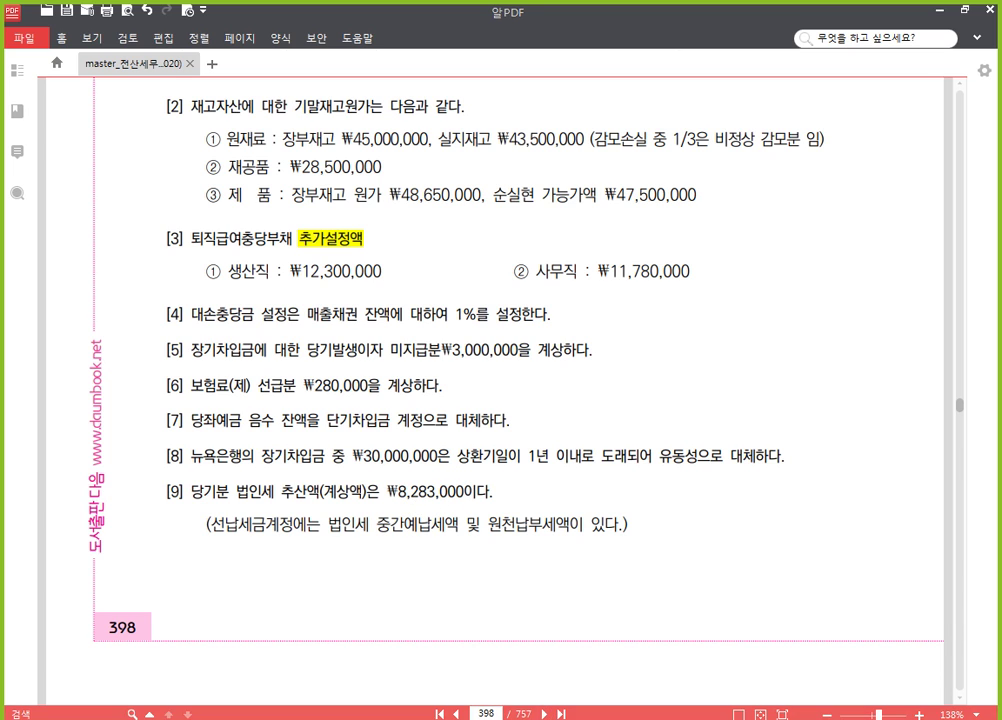
{"action": "key", "text": "alt+Tab"}
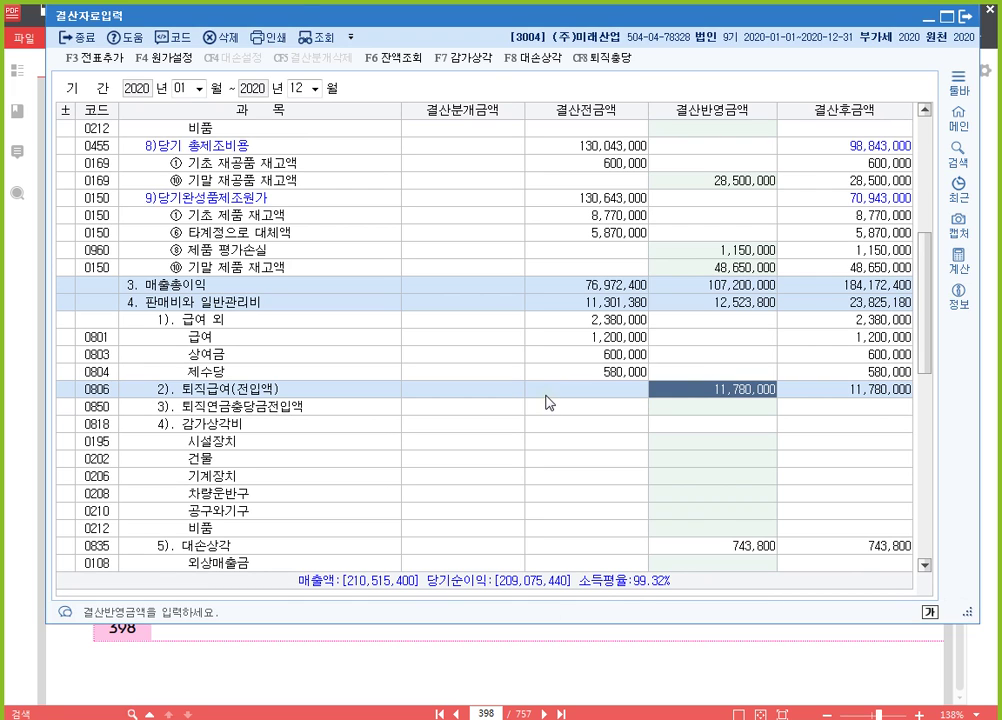
{"action": "scroll", "coordinate": [547, 403], "scroll_direction": "down", "scroll_amount": 15}
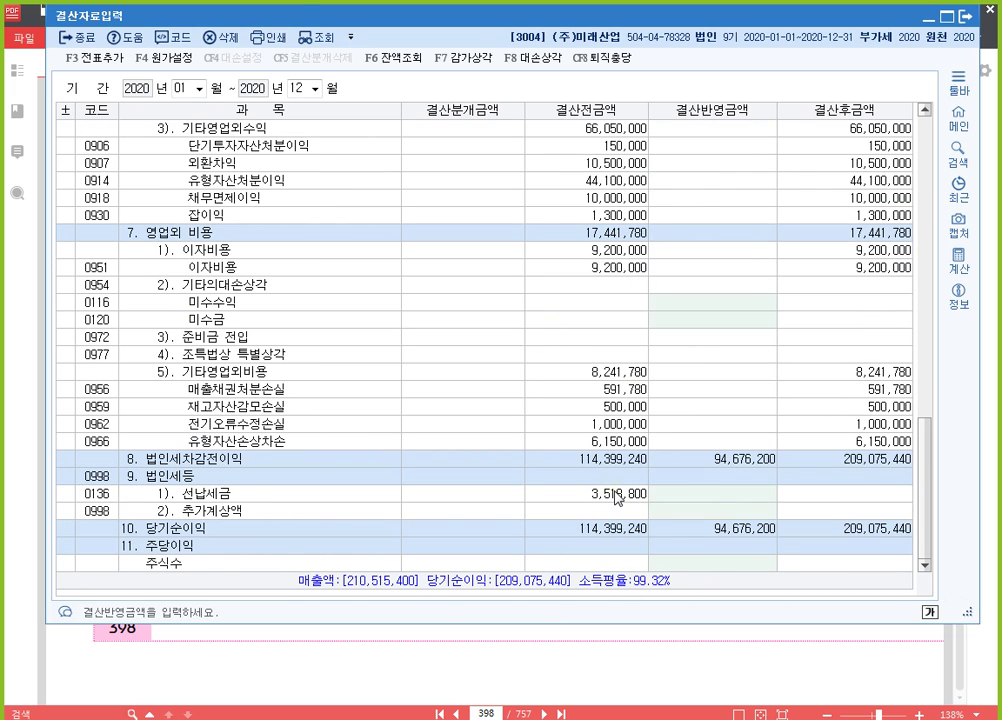
{"action": "left_click", "coordinate": [655, 494]}
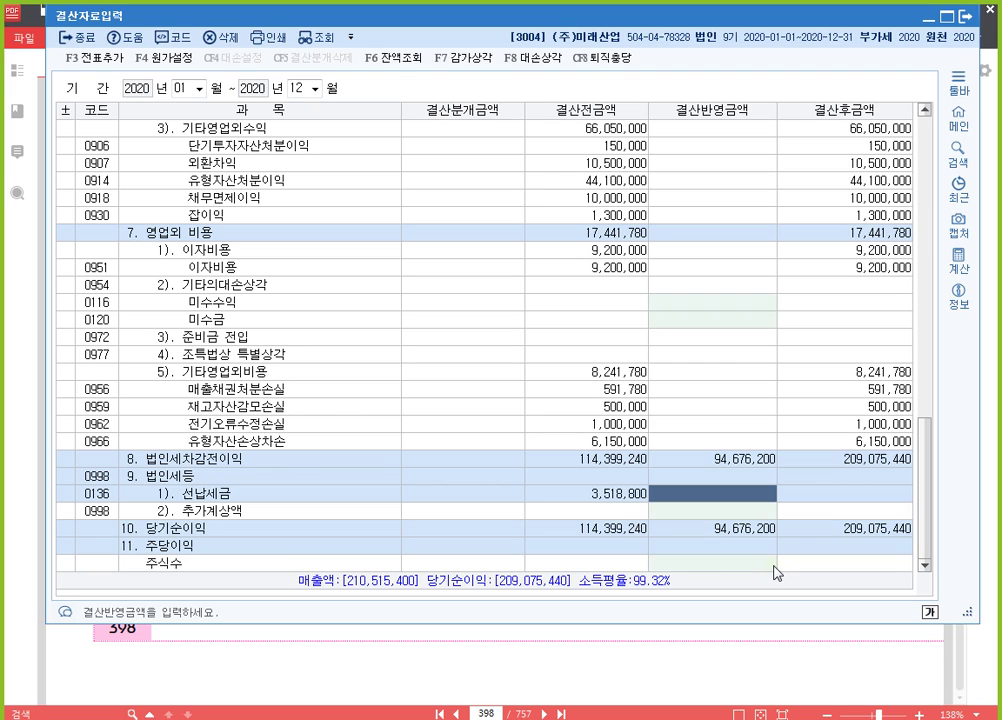
{"action": "type", "text": "3518800"}
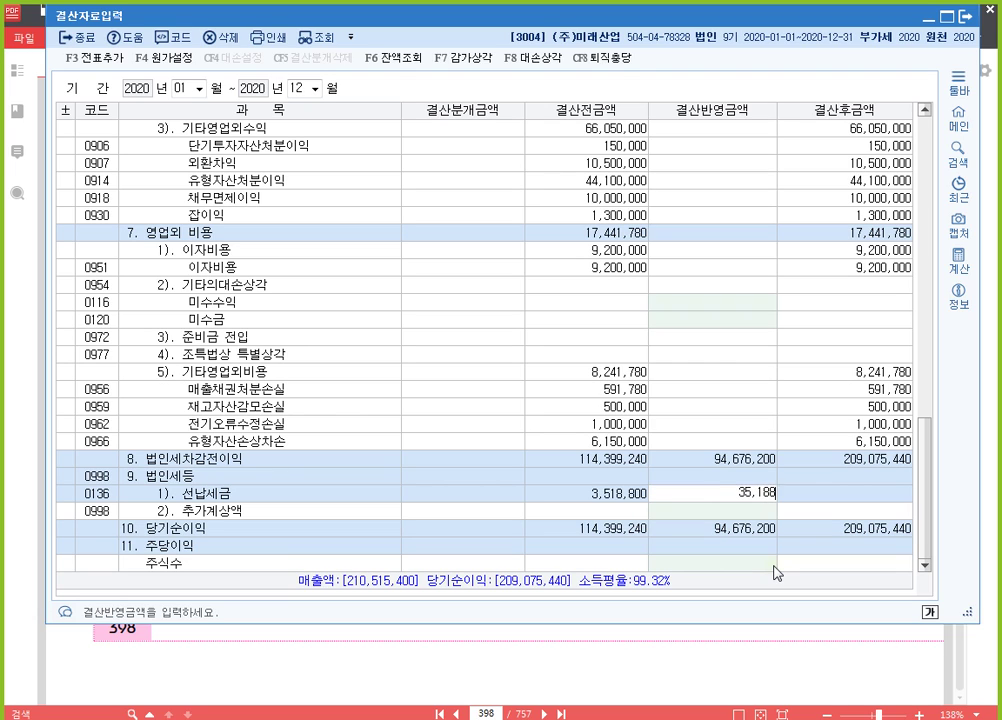
{"action": "key", "text": "Return"}
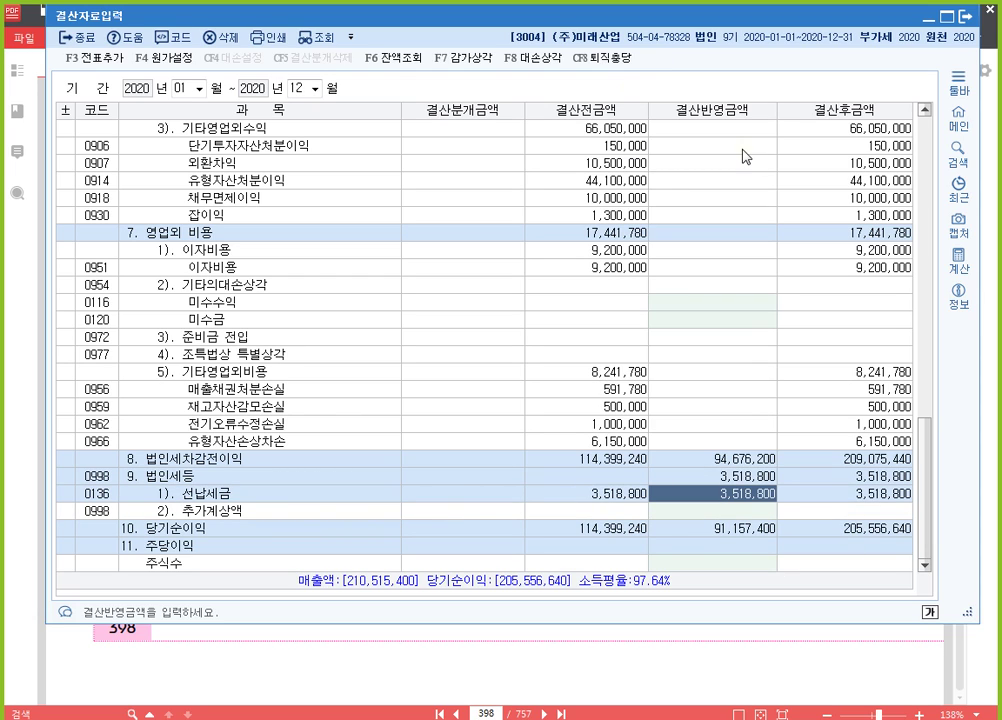
Step: For 추가계상액 (0998), use the built-in calculator to subtract 3,518,800 from the estimated corporate tax of 8,283,000
{"action": "left_click", "coordinate": [746, 510]}
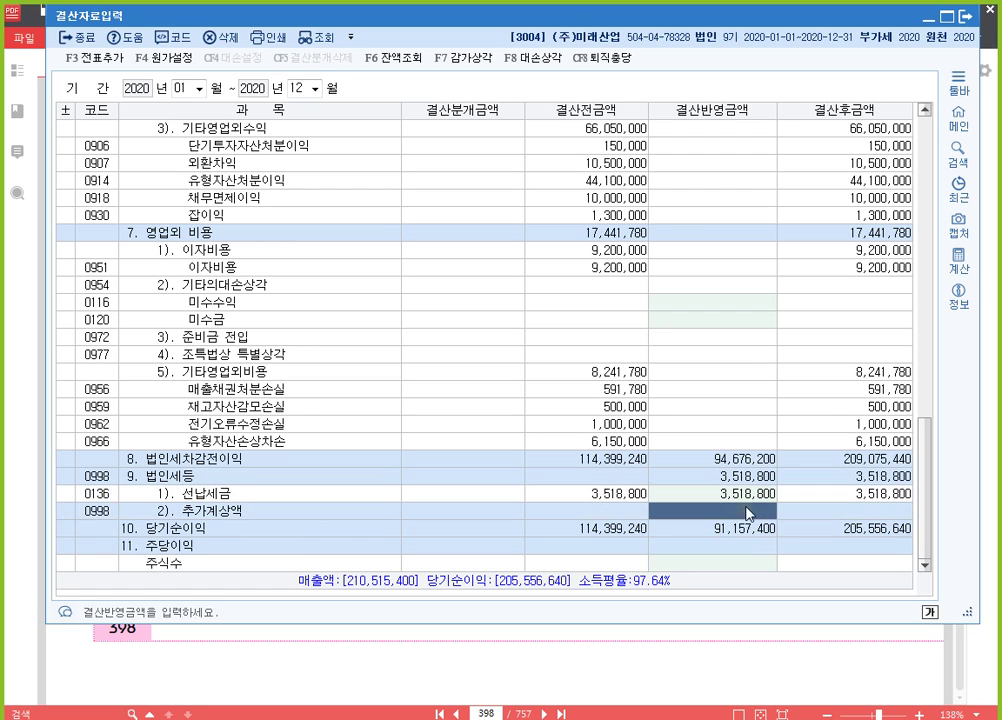
{"action": "left_click", "coordinate": [958, 260]}
{"action": "left_click_drag", "start_coordinate": [498, 86], "coordinate": [486, 71]}
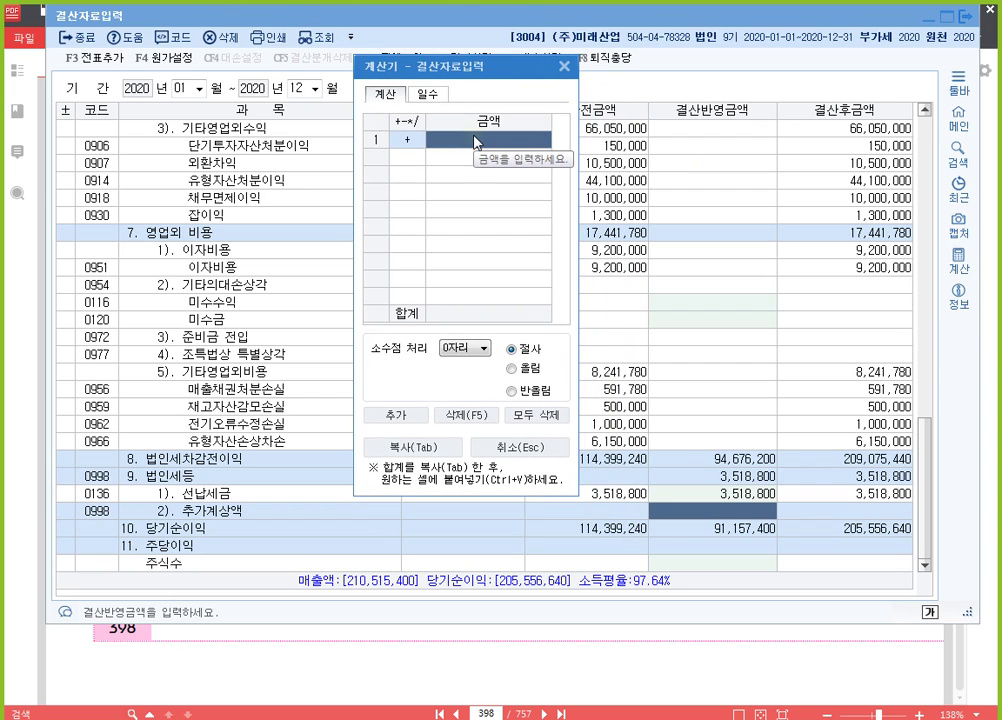
{"action": "type", "text": "8283000"}
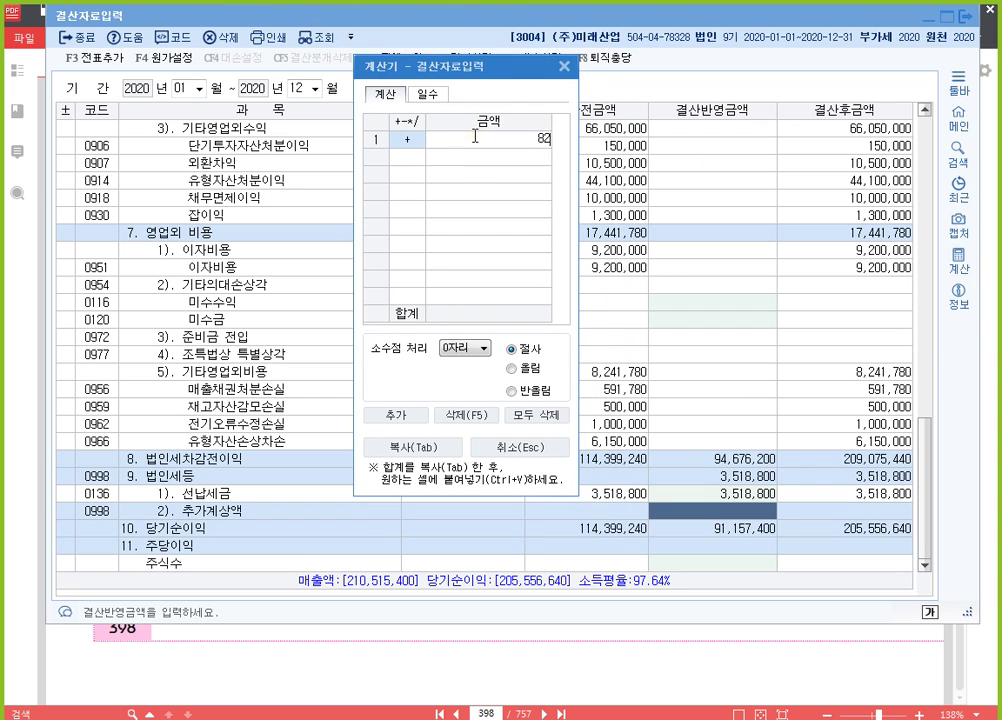
{"action": "key", "text": "Return"}
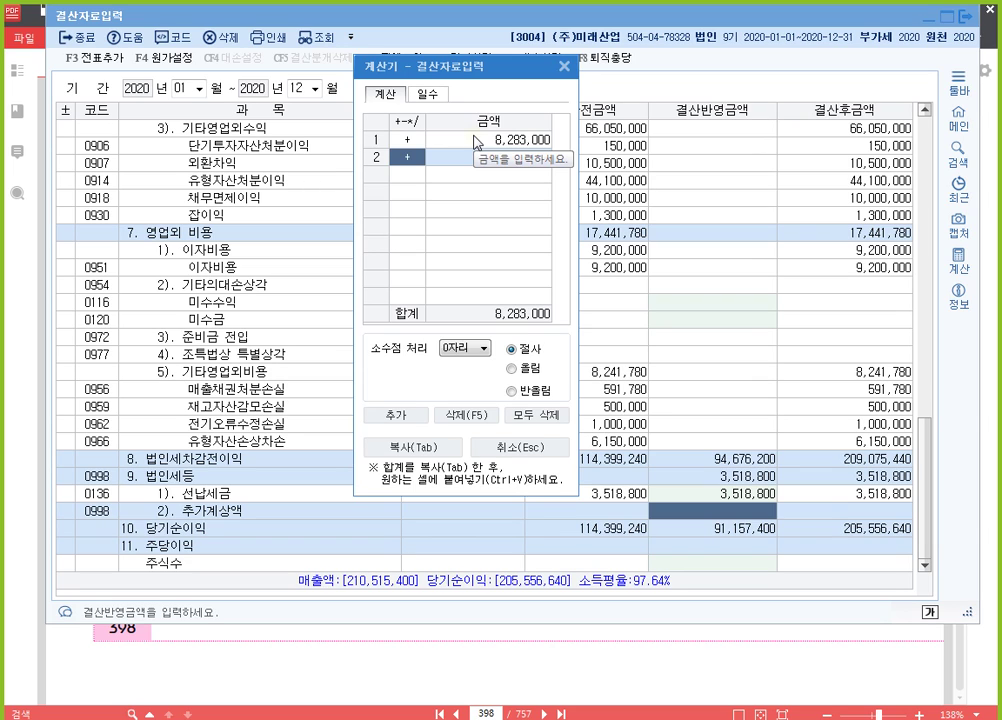
{"action": "key", "text": "minus"}
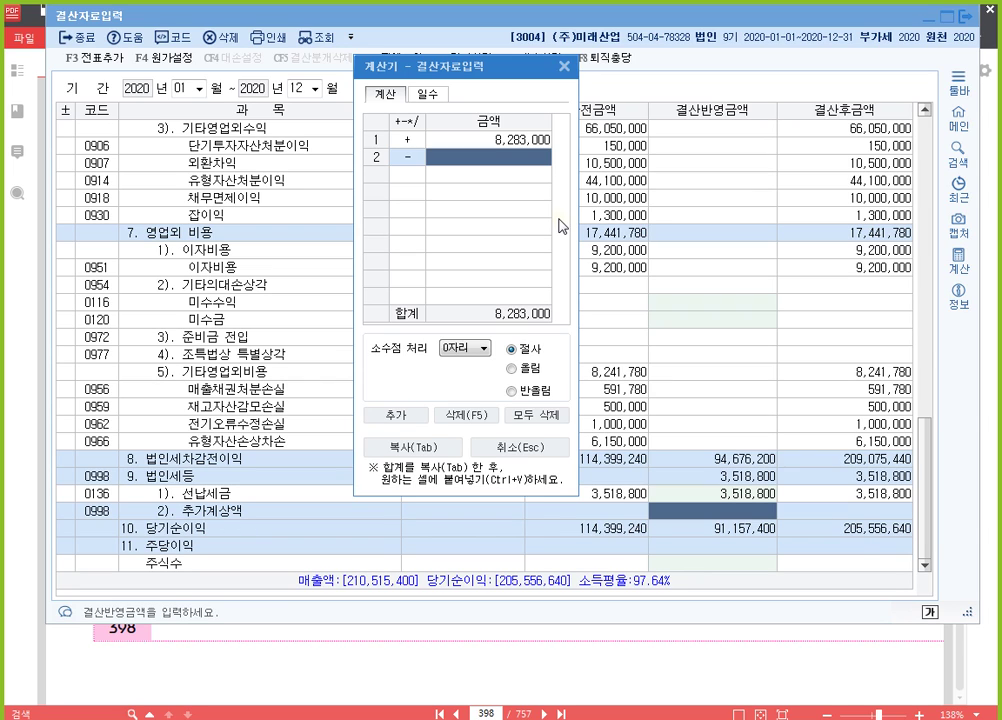
{"action": "type", "text": "3,518,80"}
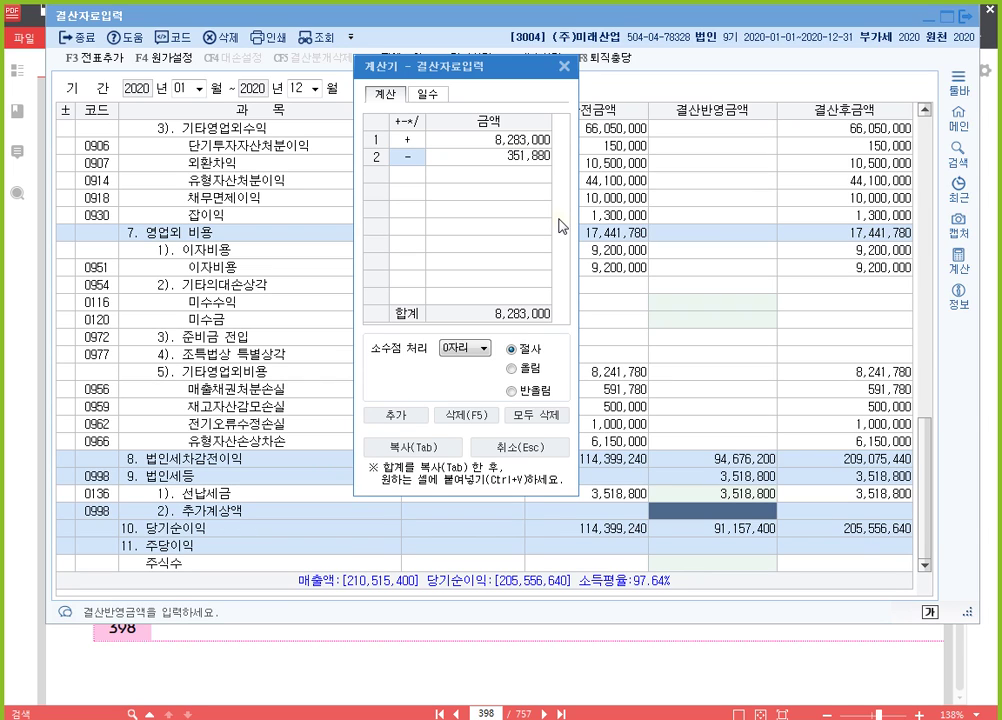
{"action": "type", "text": "0"}
{"action": "key", "text": "Return"}
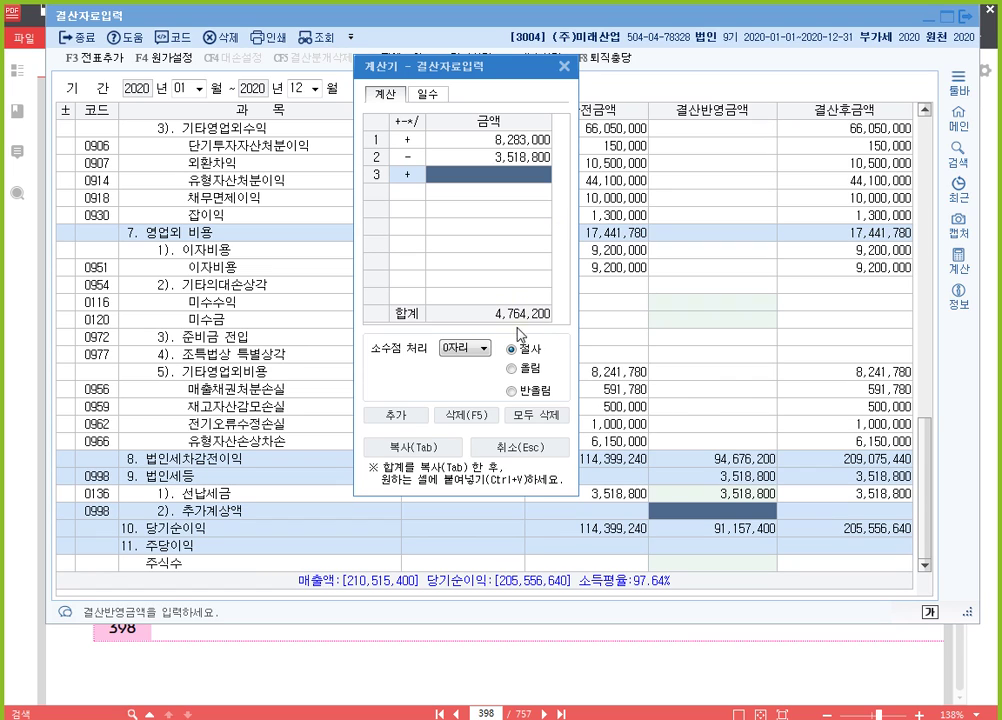
Step: Enter 4,764,200 as the 결산반영금액 of 추가계상액 (0998) under 법인세등 and close the calculator
{"action": "left_click", "coordinate": [700, 511]}
{"action": "type", "text": "4,7"}
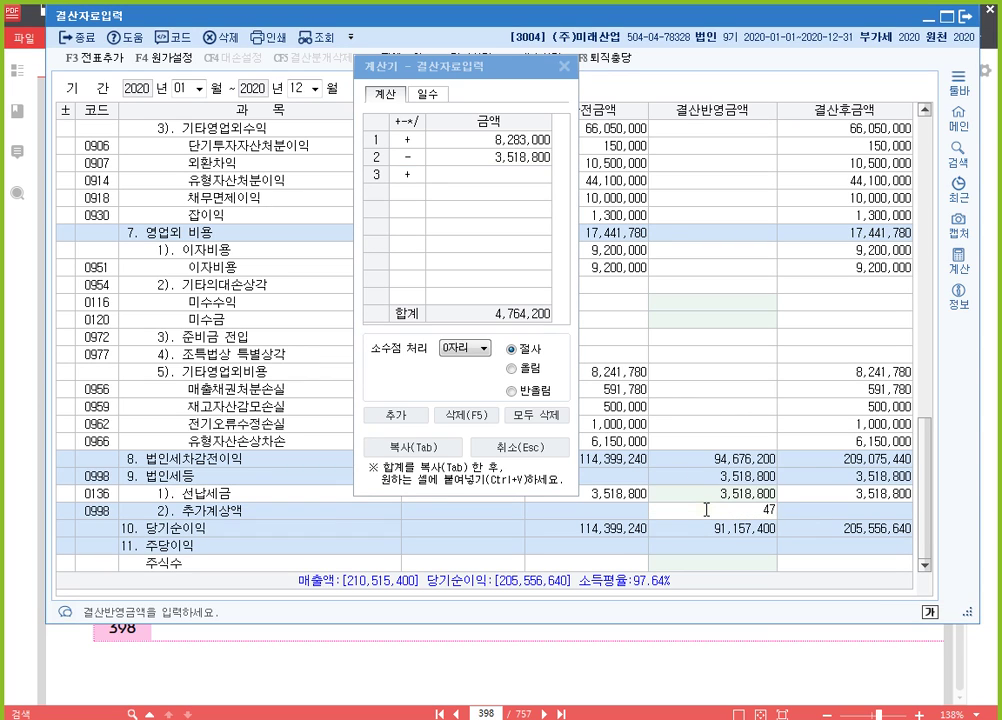
{"action": "type", "text": "64,200"}
{"action": "key", "text": "Return"}
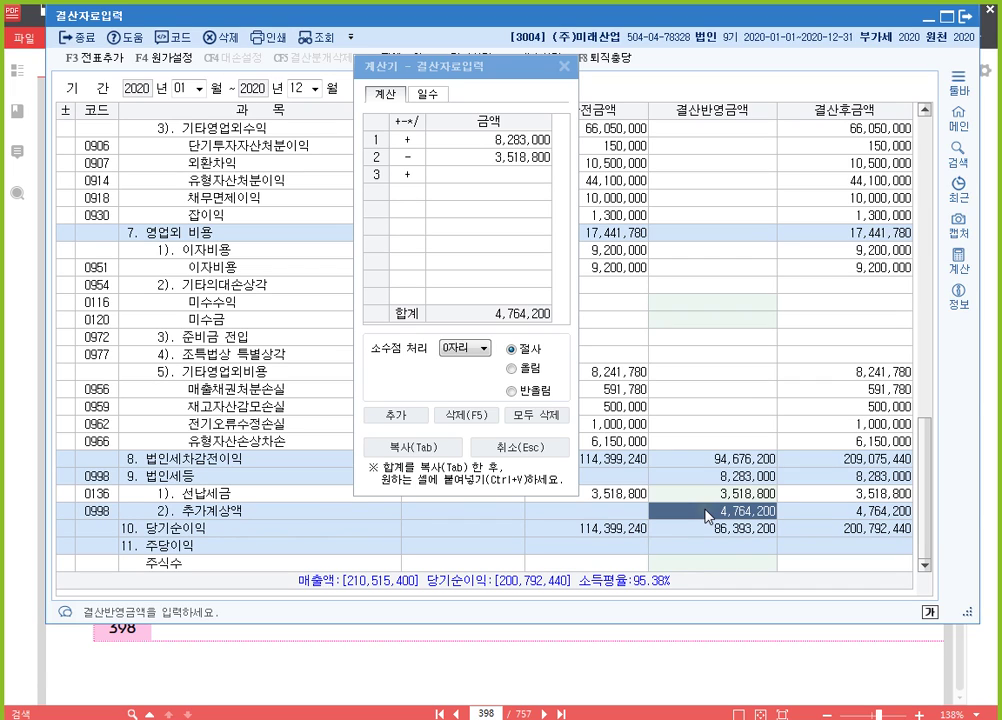
{"action": "left_click", "coordinate": [529, 450]}
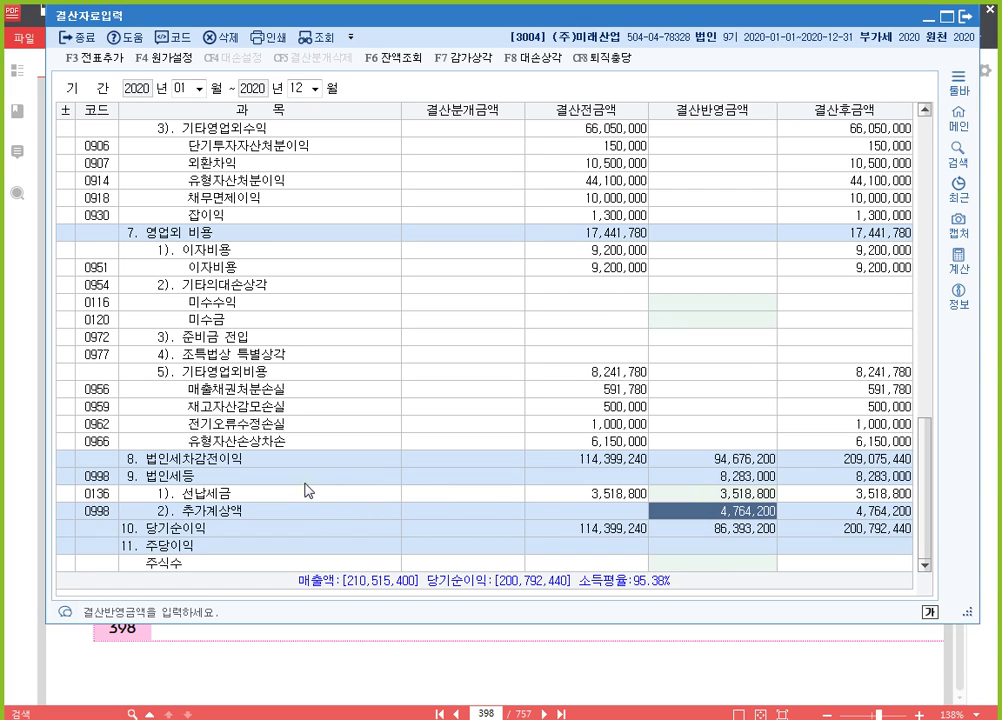
Step: Check the 법인세등 row and compare the closing items on page 398 of the PDF before returning to KcLep
{"action": "left_click", "coordinate": [348, 478]}
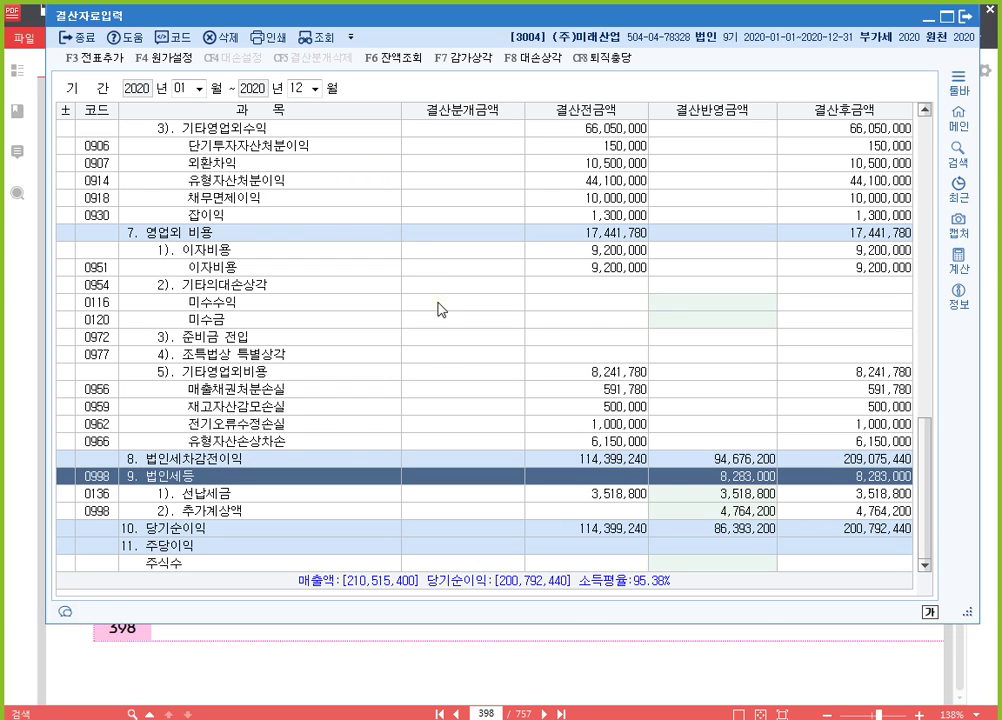
{"action": "left_click", "coordinate": [673, 650]}
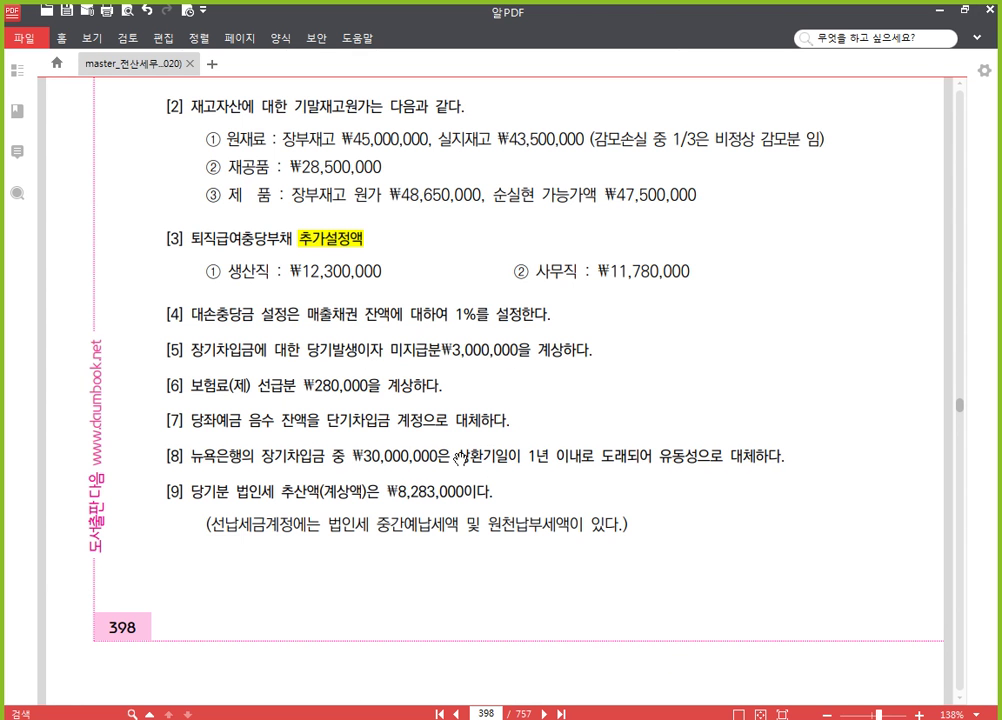
{"action": "key", "text": "alt+Tab"}
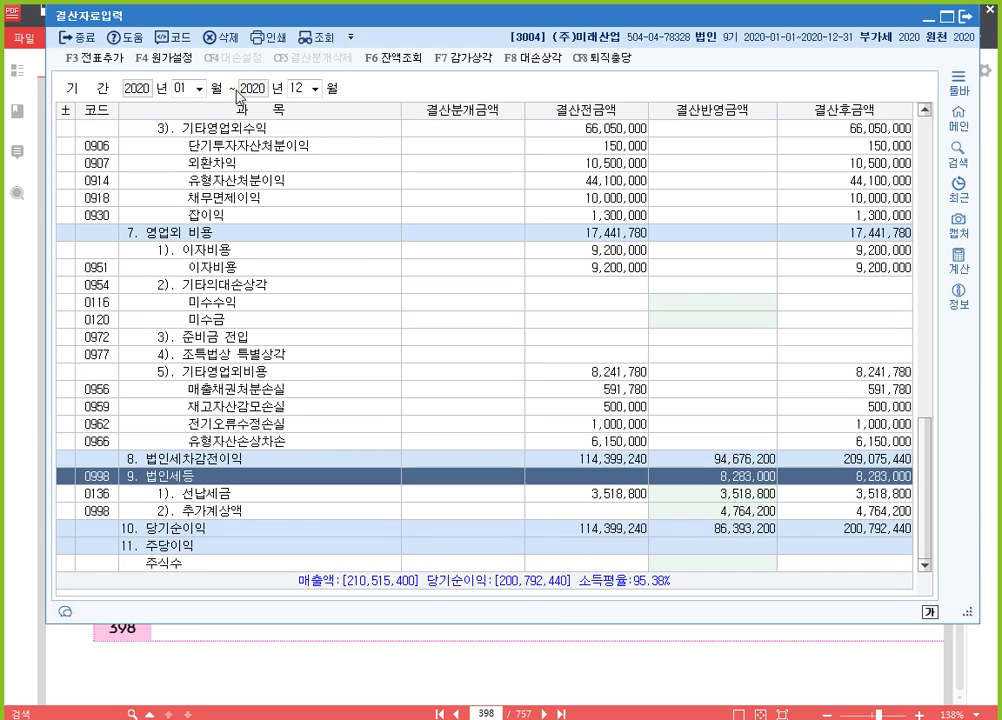
{"action": "left_click", "coordinate": [104, 64]}
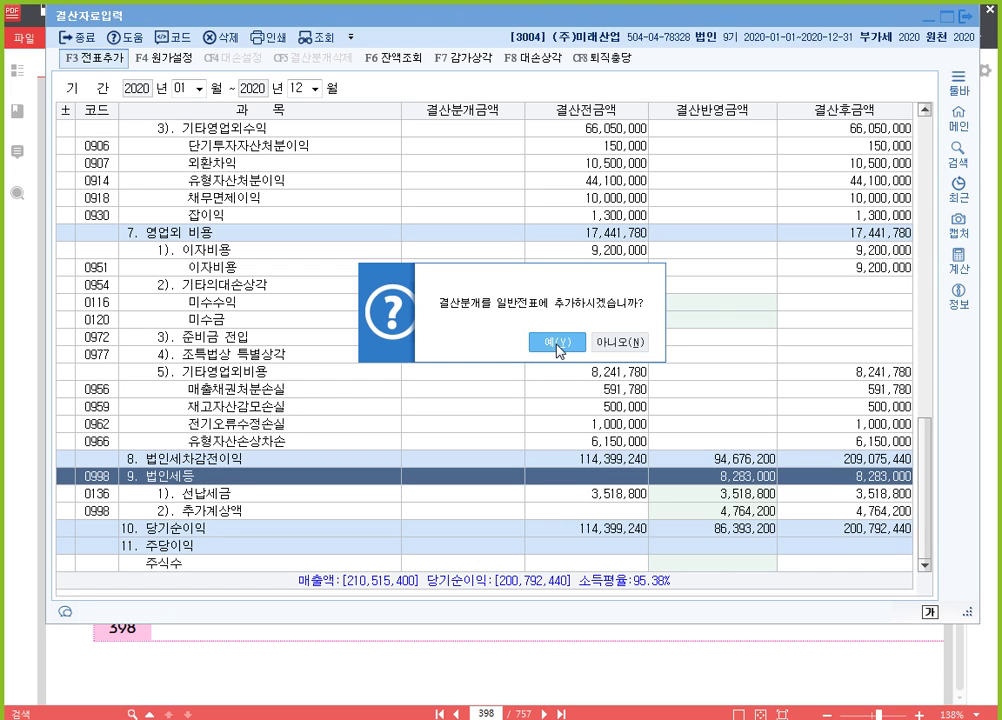
{"action": "left_click", "coordinate": [620, 342]}
{"action": "scroll", "coordinate": [570, 340], "scroll_direction": "up", "scroll_amount": 7}
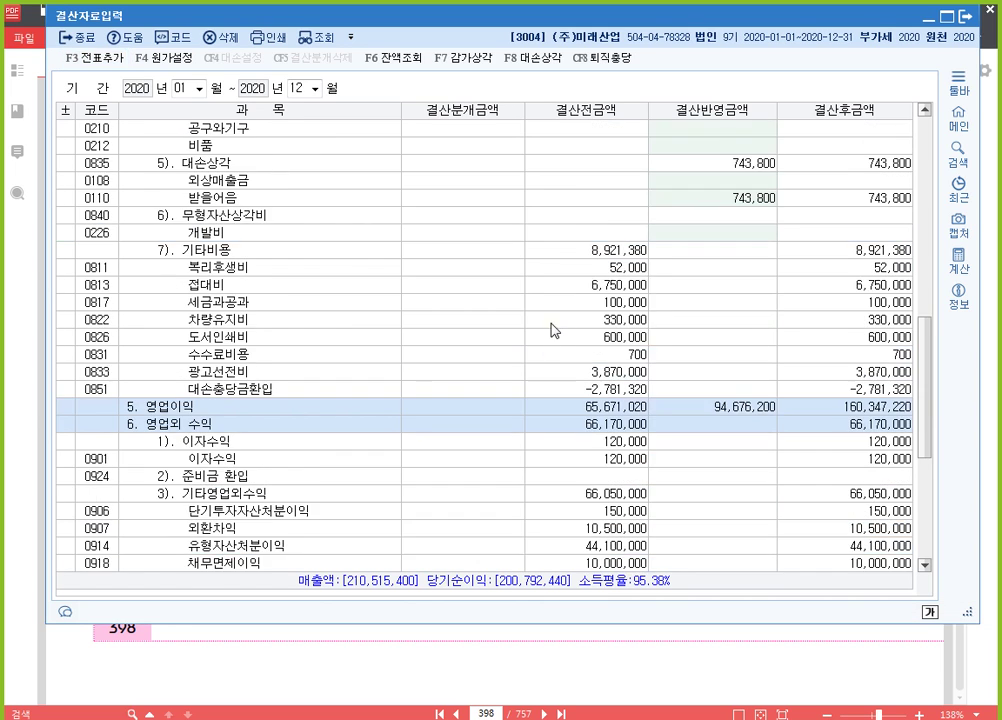
{"action": "scroll", "coordinate": [553, 330], "scroll_direction": "up", "scroll_amount": 15}
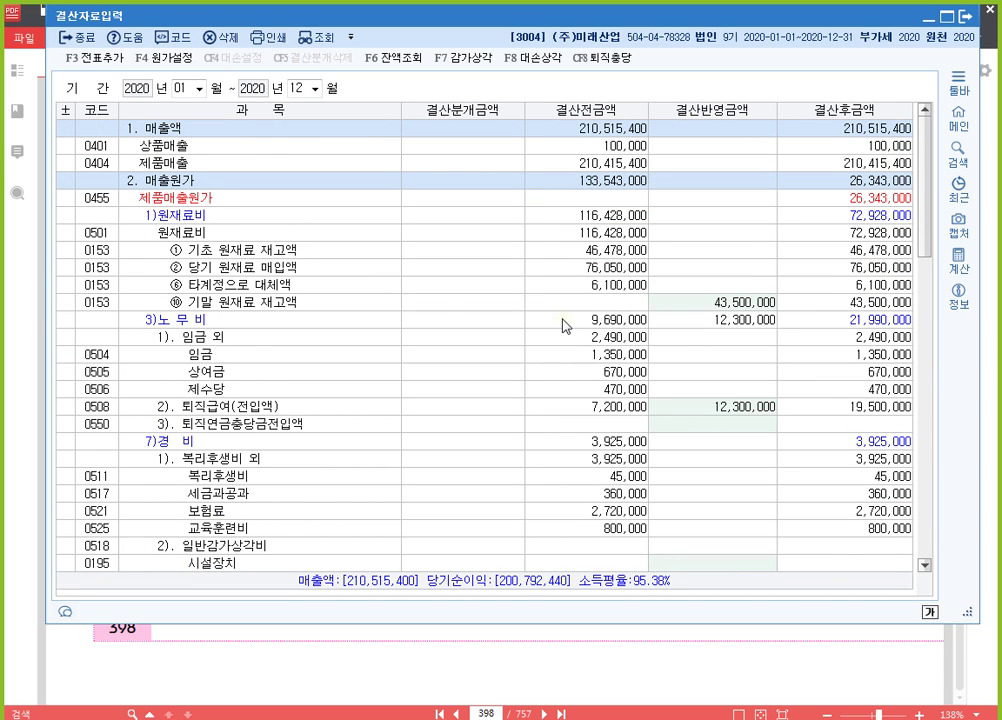
Step: Load the 감가상각 amounts from the fixed-asset records and apply them to the 결산반영금액 of the manufacturing and administrative depreciation accounts
{"action": "left_click", "coordinate": [470, 62]}
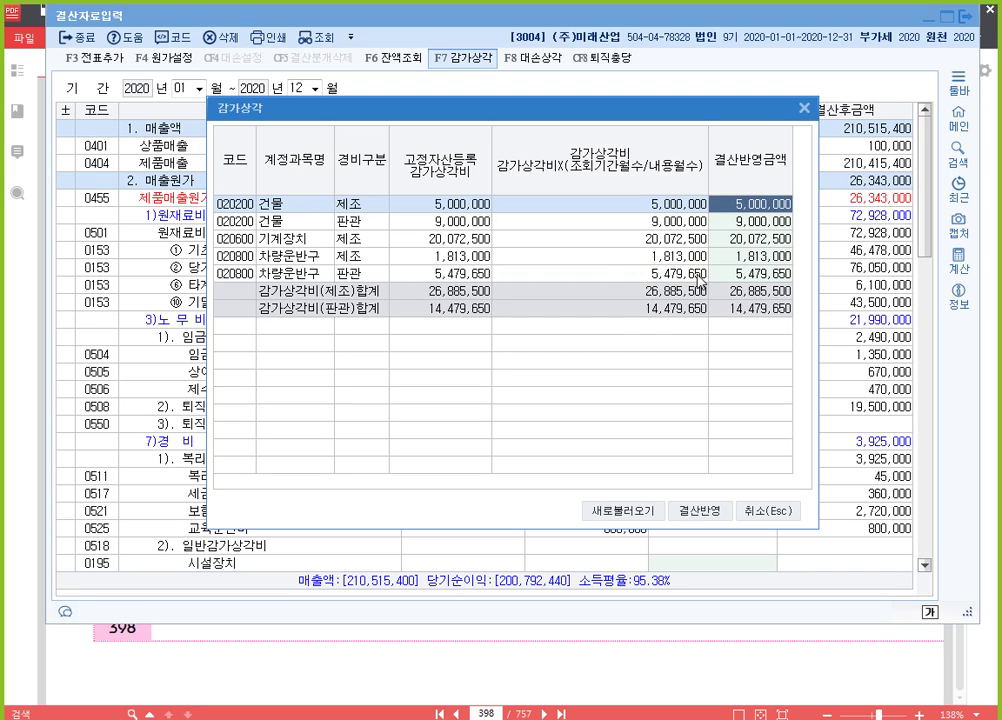
{"action": "left_click", "coordinate": [710, 513]}
{"action": "scroll", "coordinate": [600, 389], "scroll_direction": "down", "scroll_amount": 10}
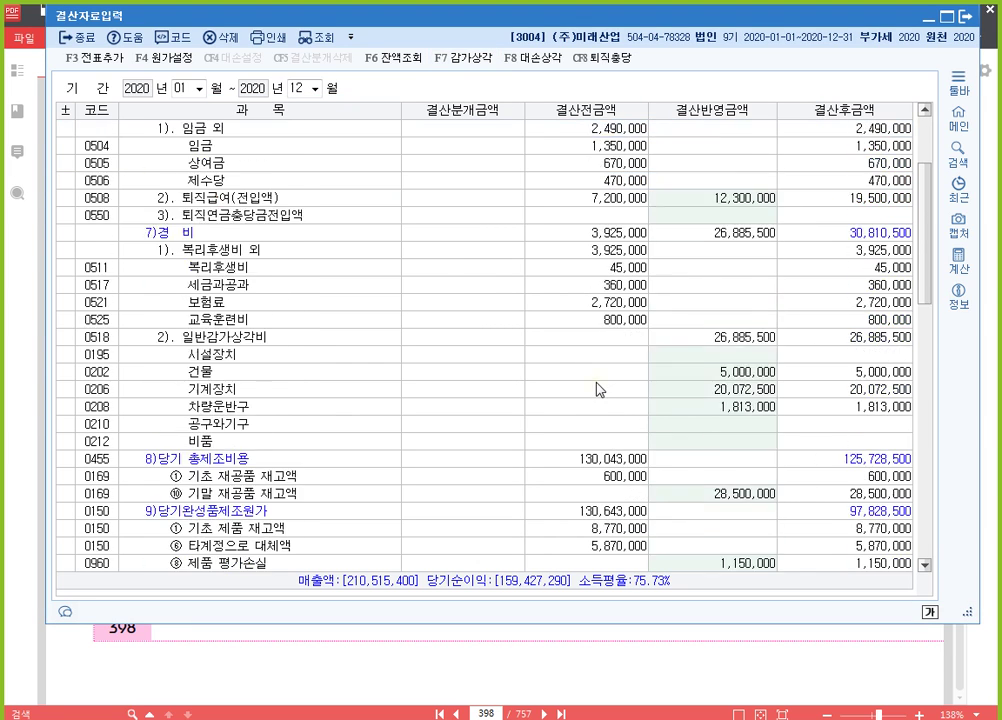
{"action": "scroll", "coordinate": [594, 380], "scroll_direction": "down", "scroll_amount": 1}
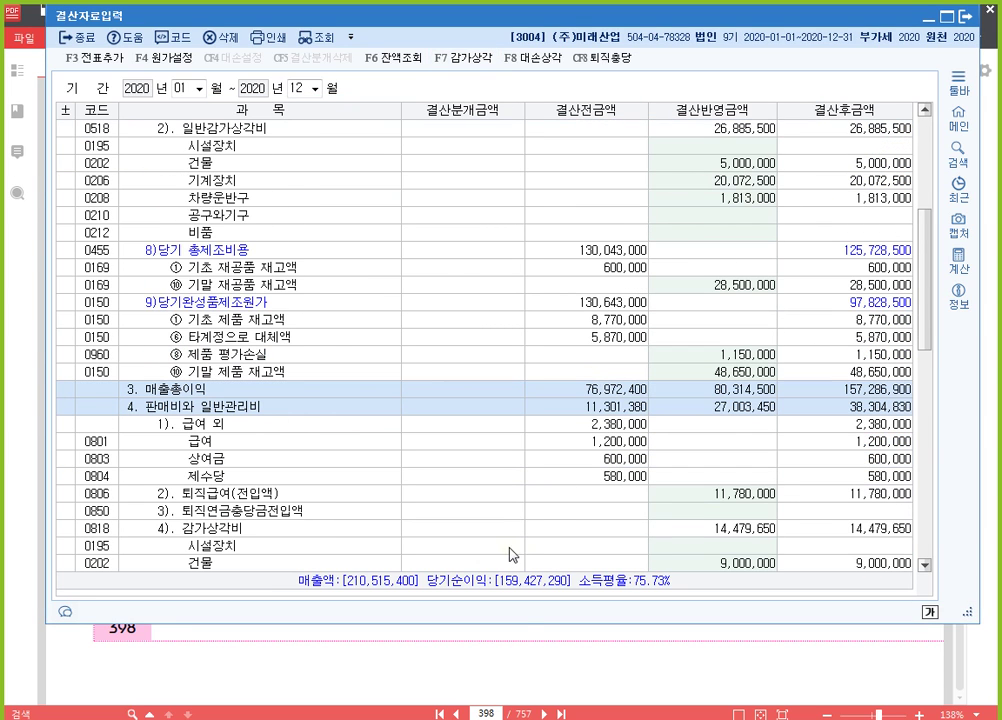
Step: Examine the 결산반영금액 of 건물, 기계장치 and 차량운반구 under 일반감가상각비 (0518) and of 건물 and 차량운반구 under 감가상각비 (0818)
{"action": "left_click_drag", "start_coordinate": [519, 626], "coordinate": [522, 702]}
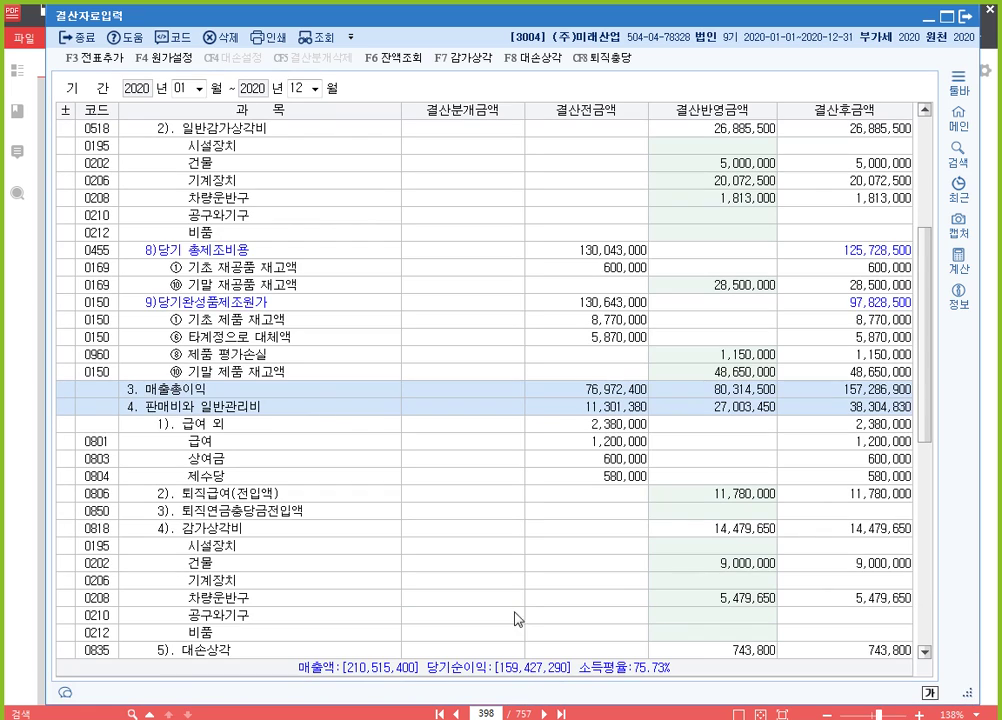
{"action": "left_click", "coordinate": [300, 395]}
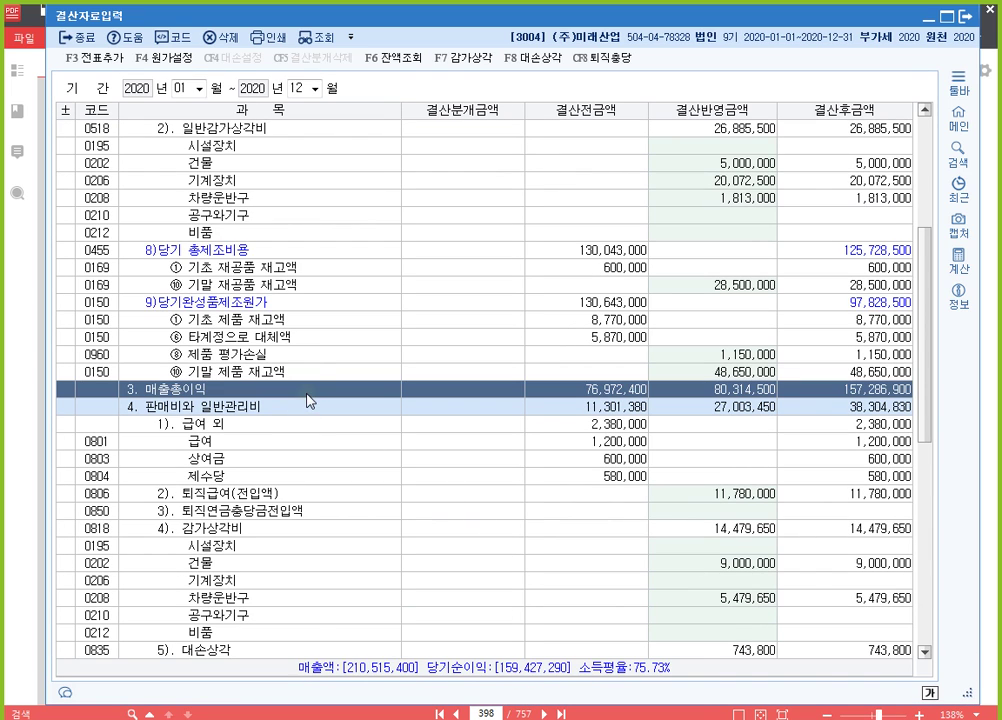
{"action": "left_click", "coordinate": [233, 131]}
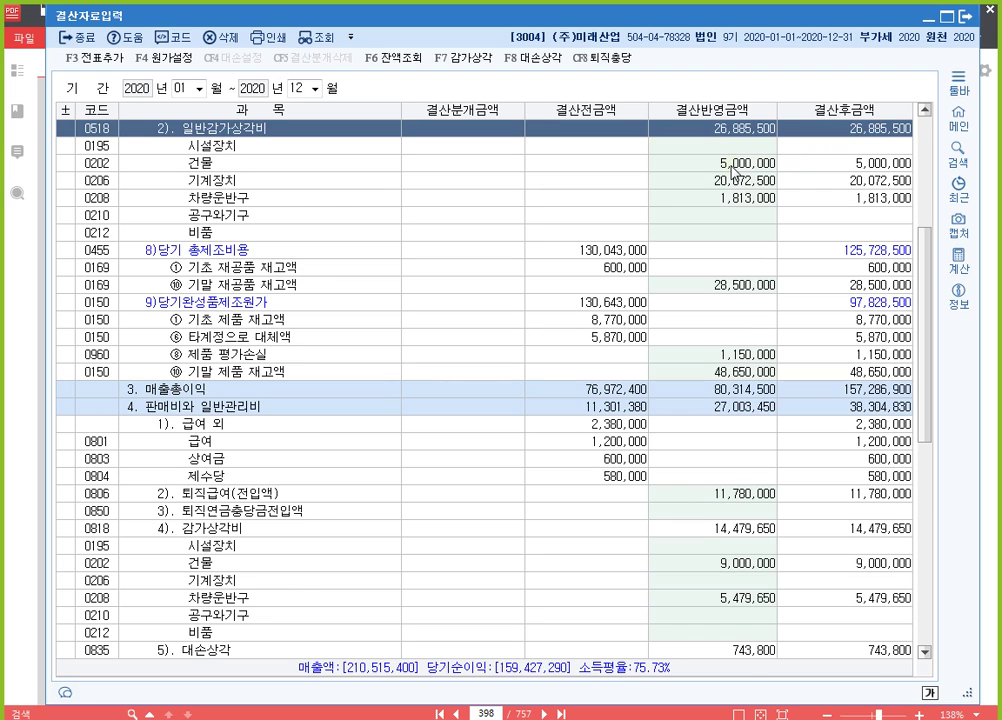
{"action": "left_click", "coordinate": [732, 166]}
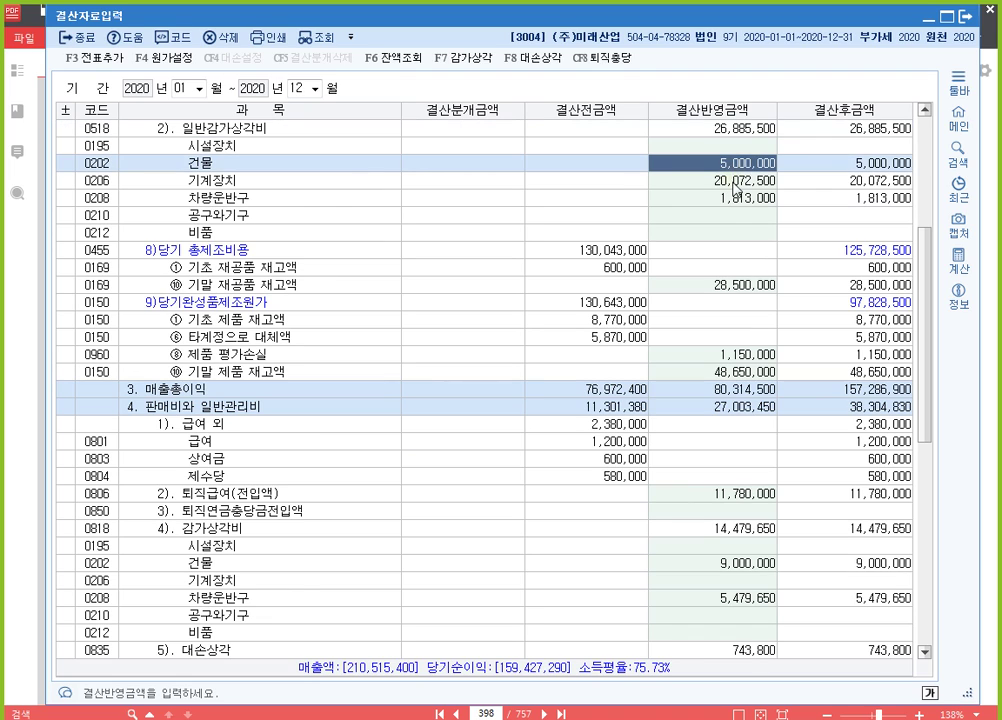
{"action": "left_click", "coordinate": [732, 183]}
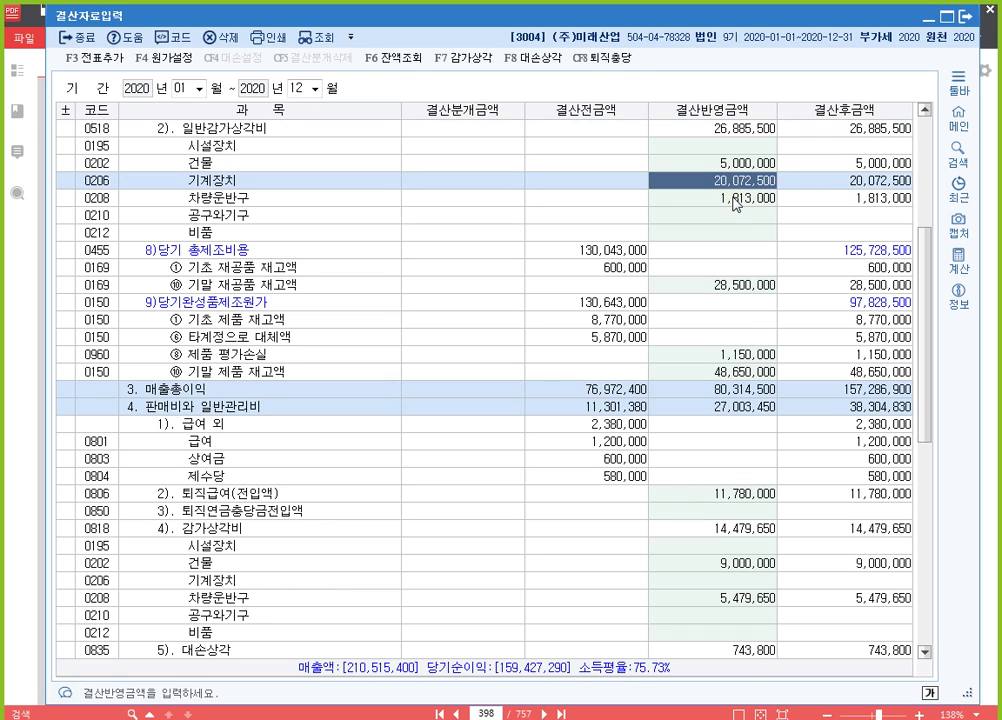
{"action": "left_click", "coordinate": [735, 203]}
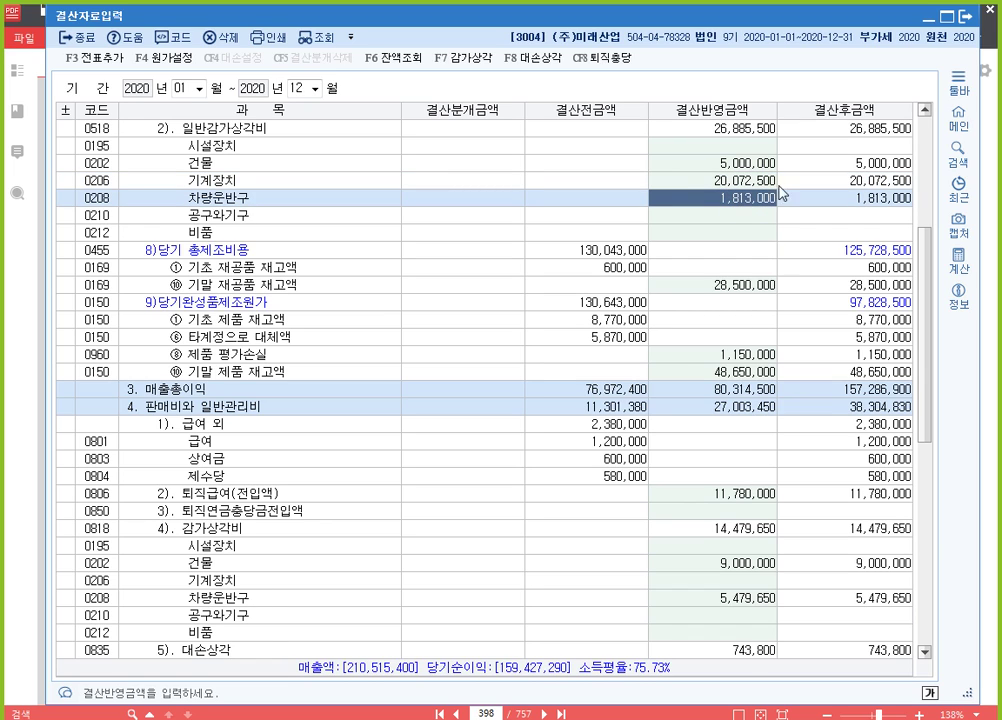
{"action": "left_click", "coordinate": [328, 409]}
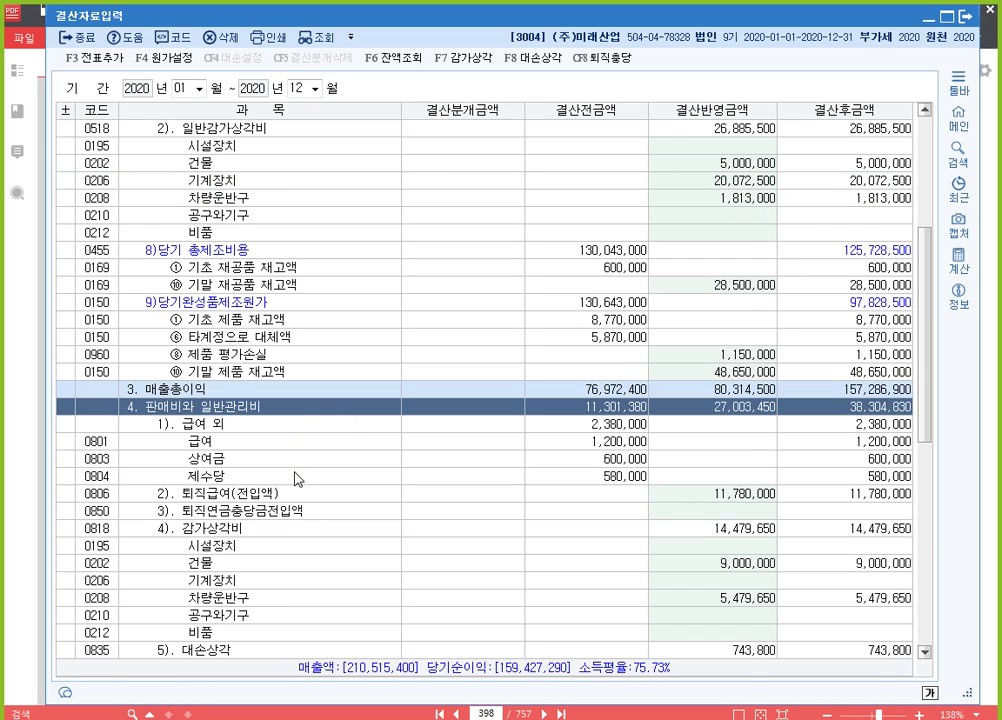
{"action": "left_click", "coordinate": [268, 531]}
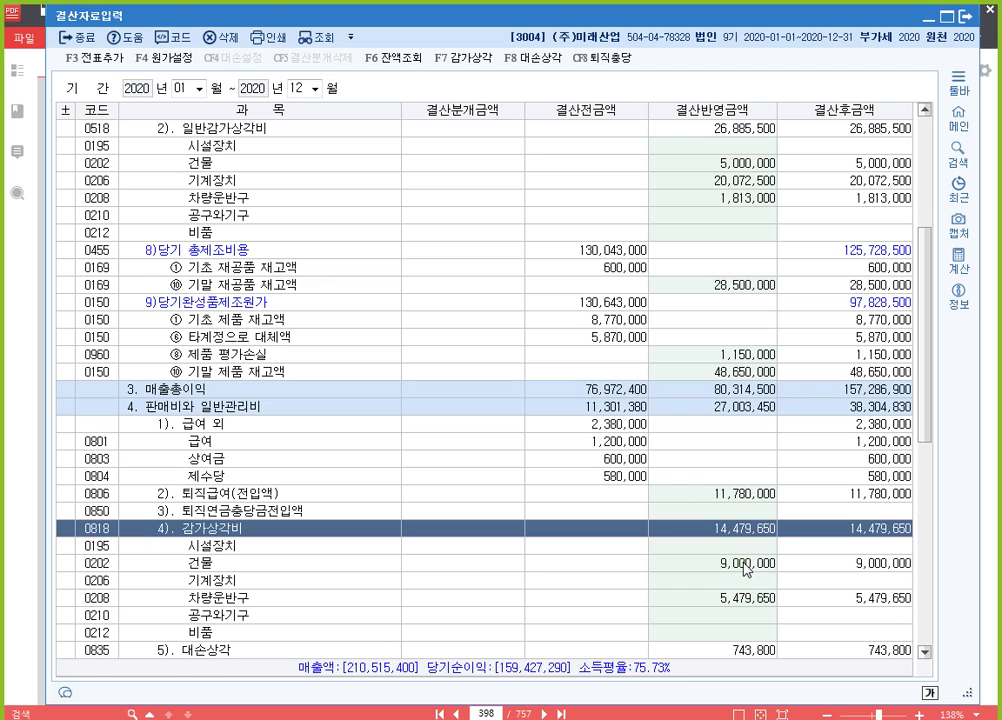
{"action": "left_click", "coordinate": [743, 564]}
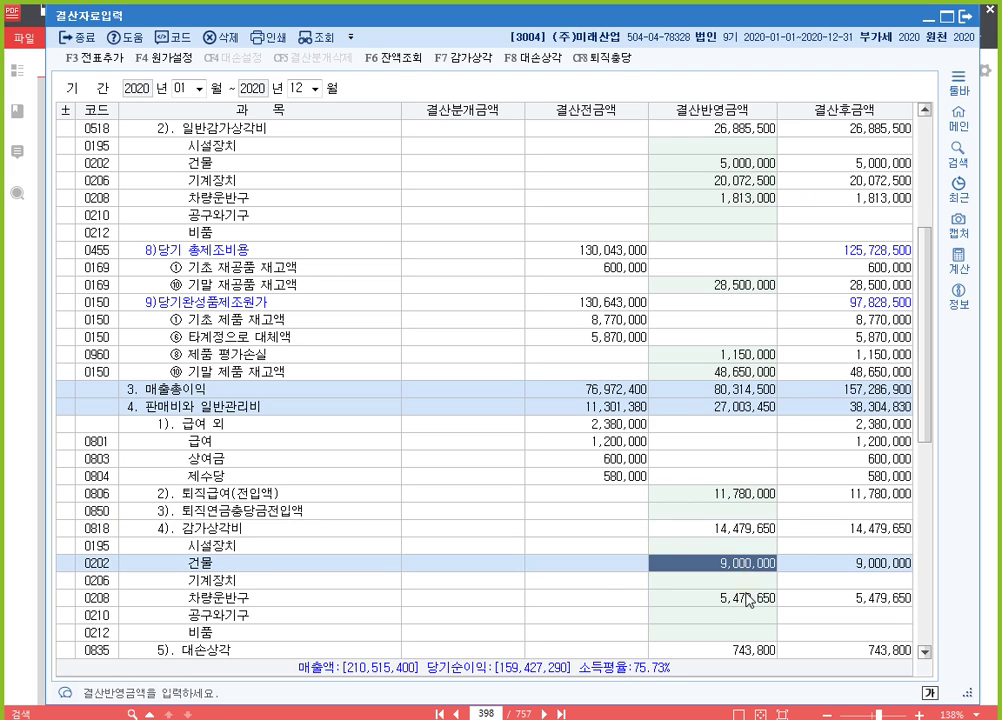
{"action": "left_click", "coordinate": [747, 598]}
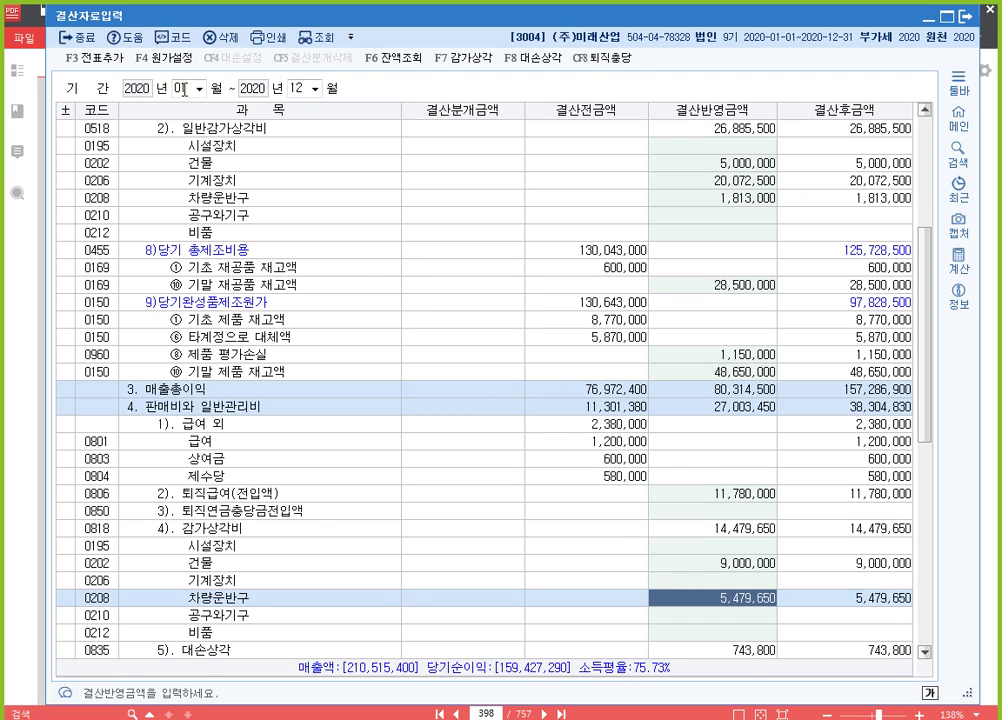
Step: Add the 결산분개 to the general vouchers (일반전표), then regenerate them by deleting the existing closing entries and adding them again
{"action": "left_click", "coordinate": [97, 68]}
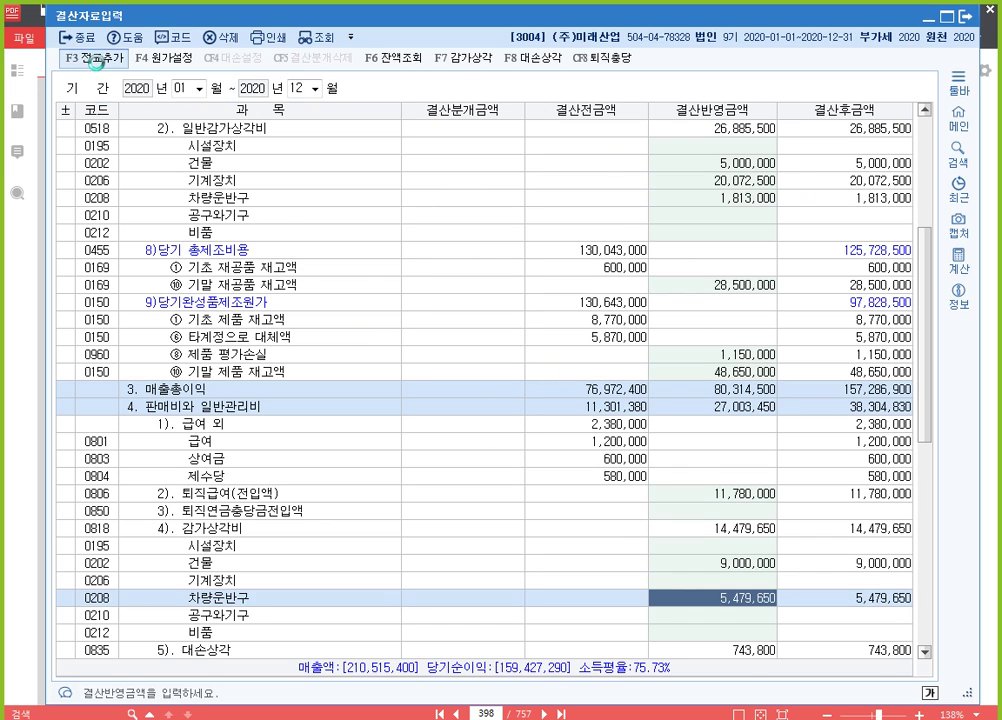
{"action": "left_click", "coordinate": [556, 382]}
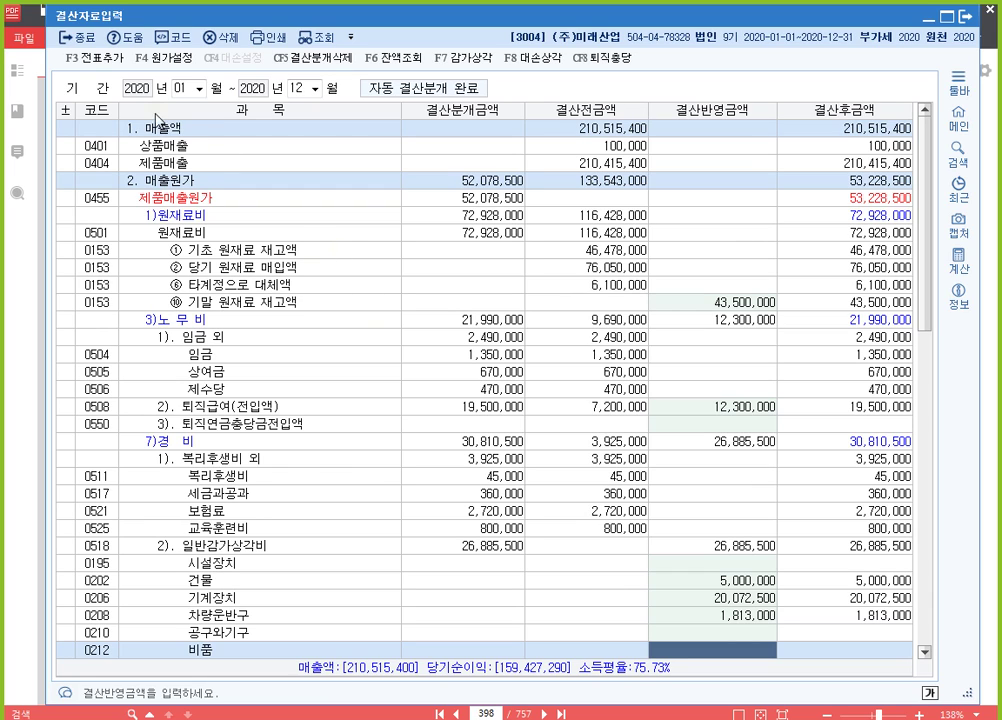
{"action": "left_click", "coordinate": [116, 64]}
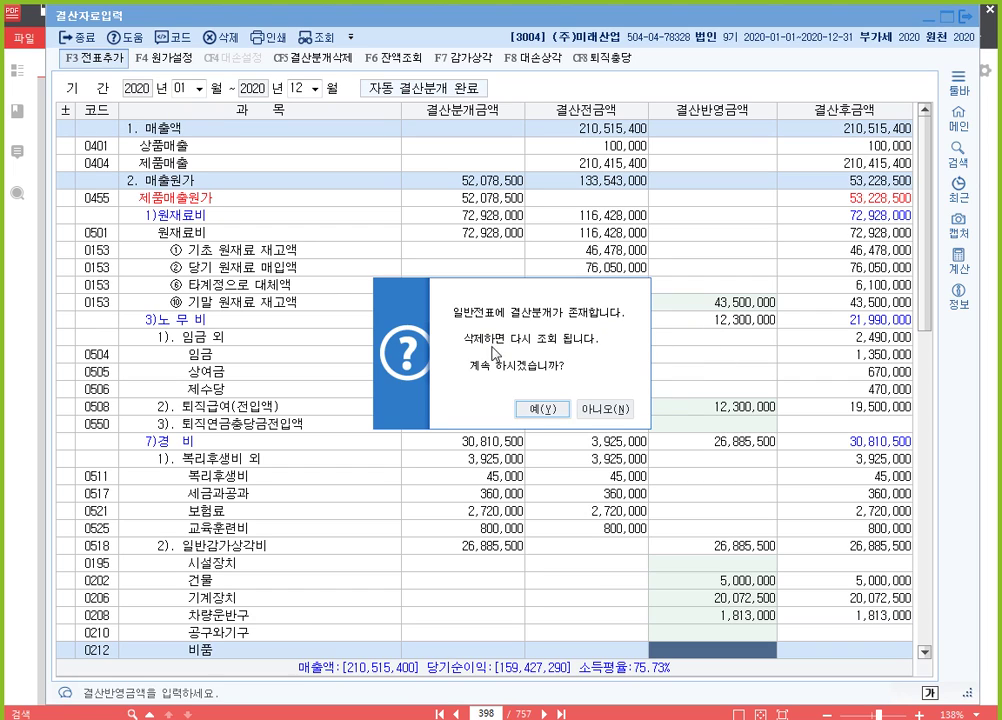
{"action": "left_click", "coordinate": [541, 412]}
{"action": "left_click", "coordinate": [553, 385]}
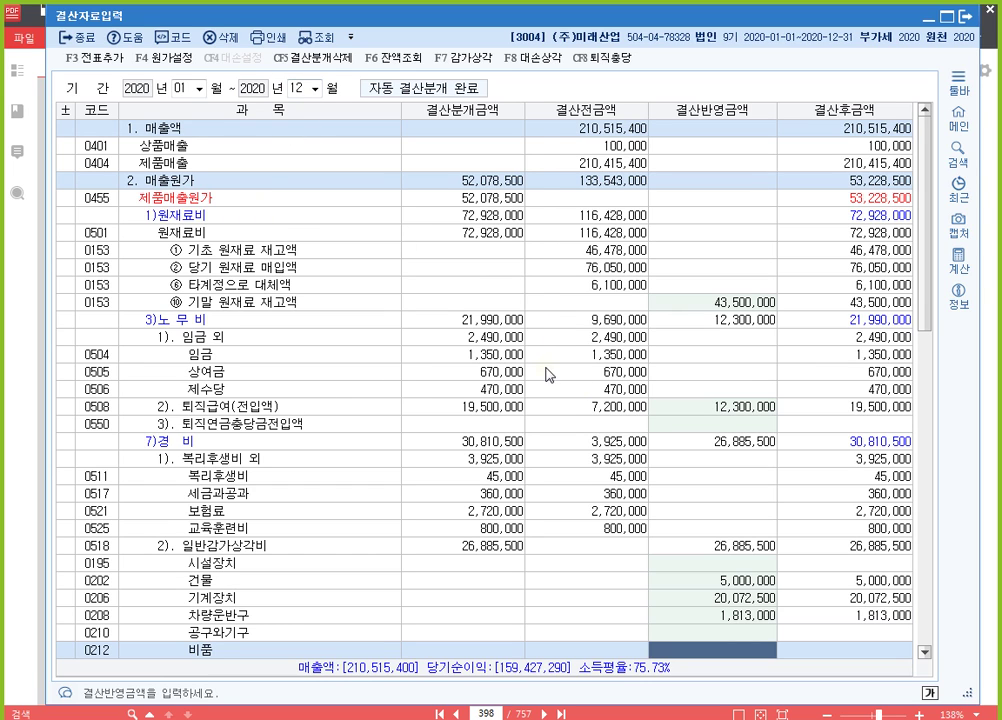
{"action": "scroll", "coordinate": [705, 531], "scroll_direction": "down", "scroll_amount": 2}
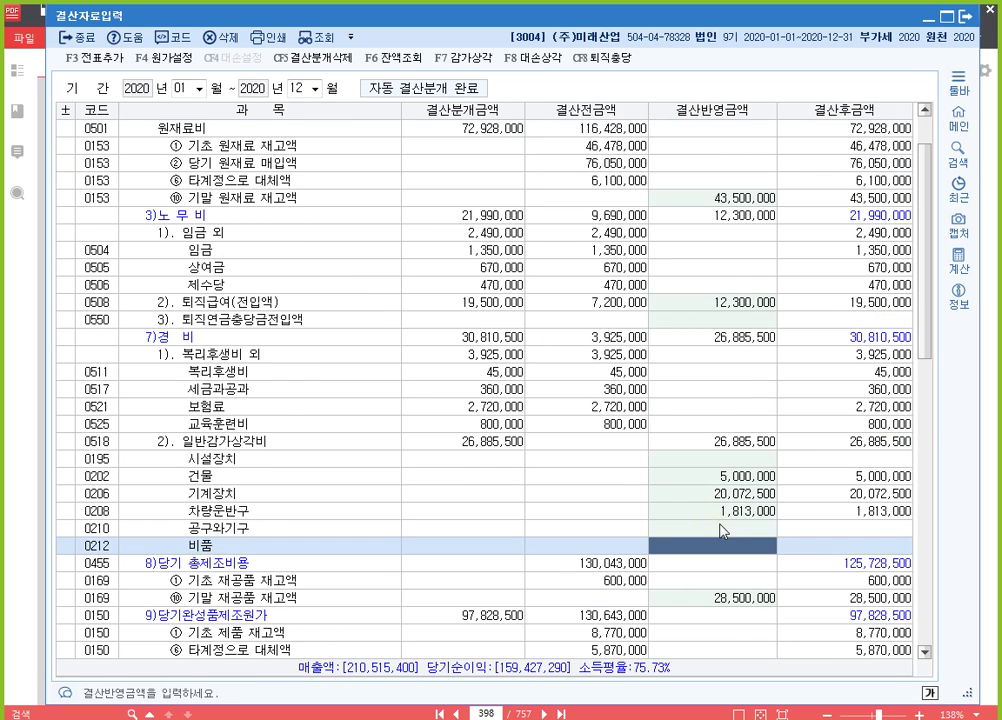
{"action": "left_click", "coordinate": [712, 528]}
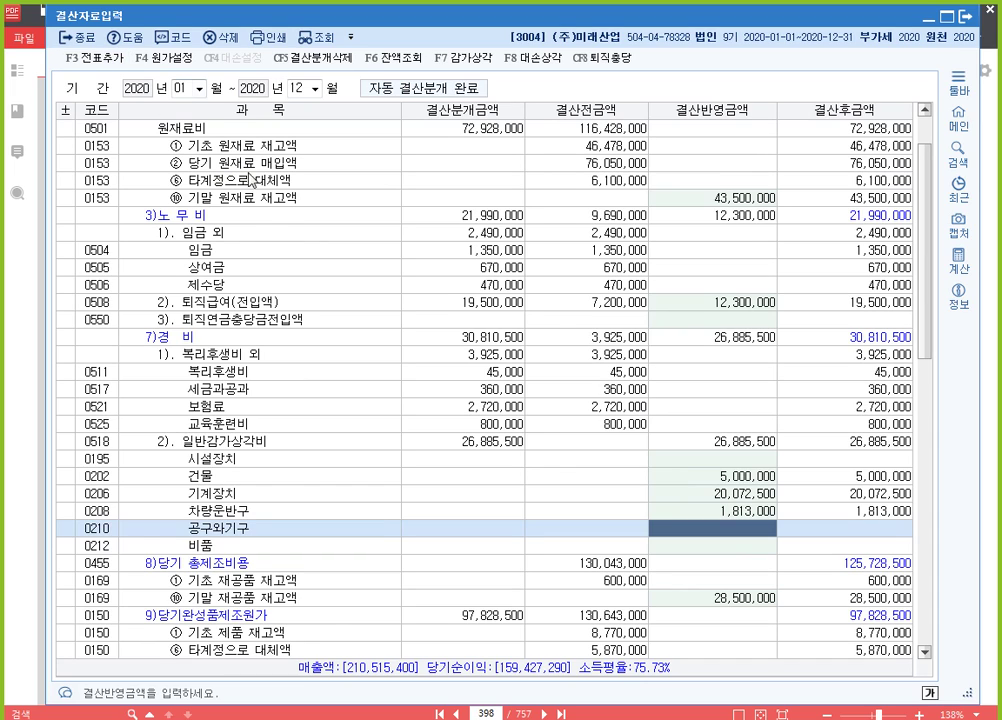
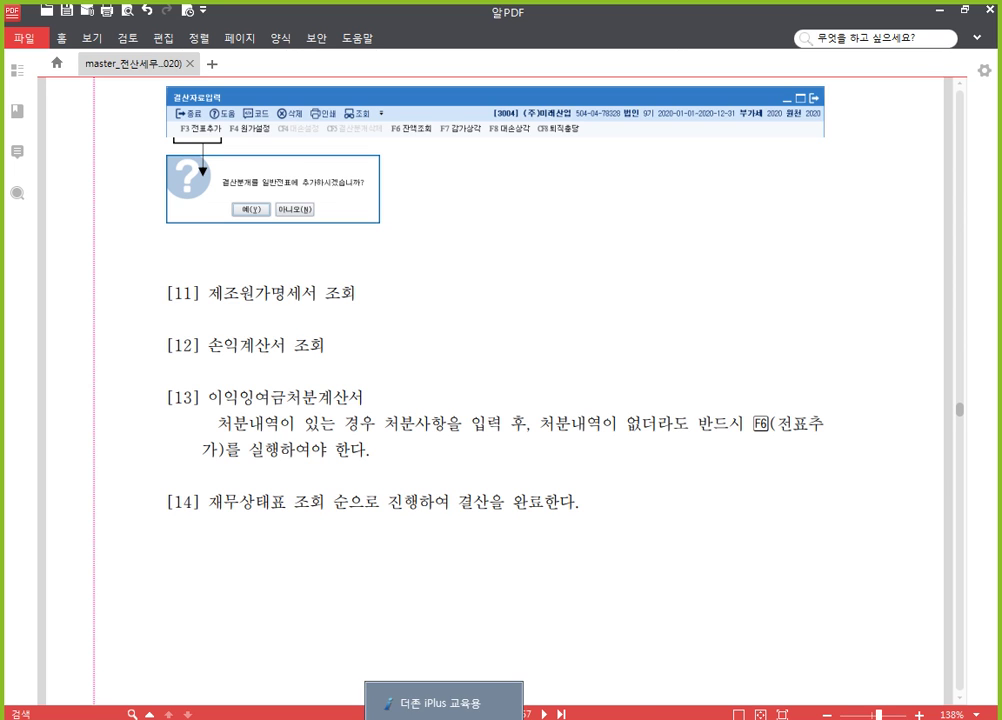
Step: Switch to KcLep and open 일반전표입력 for December 31, 2020
{"action": "left_click", "coordinate": [370, 719]}
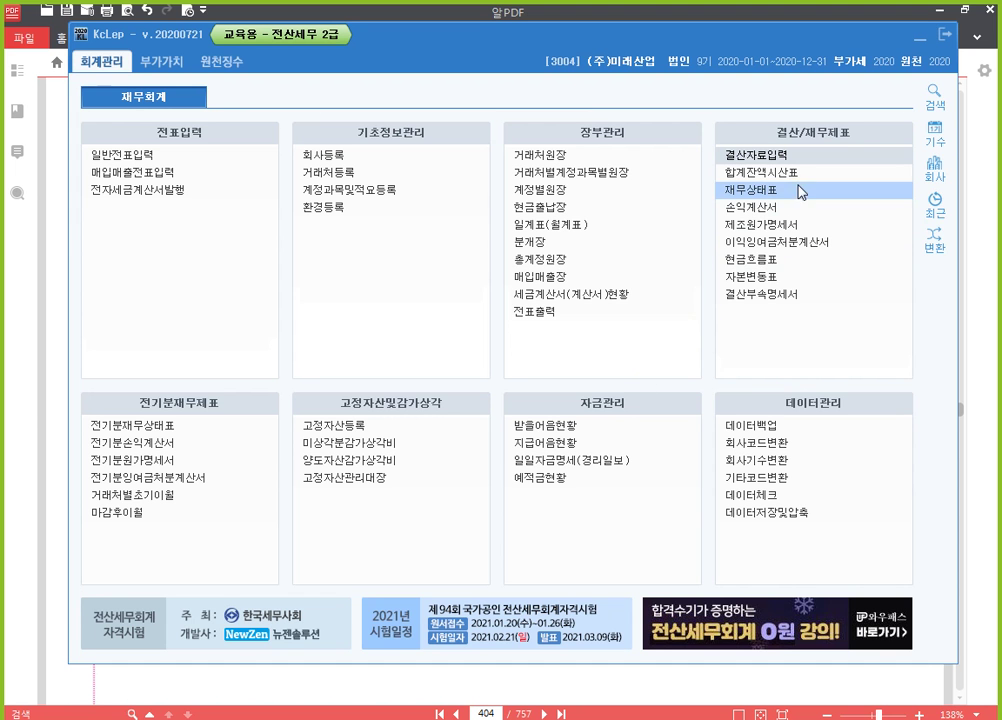
{"action": "left_click", "coordinate": [218, 160]}
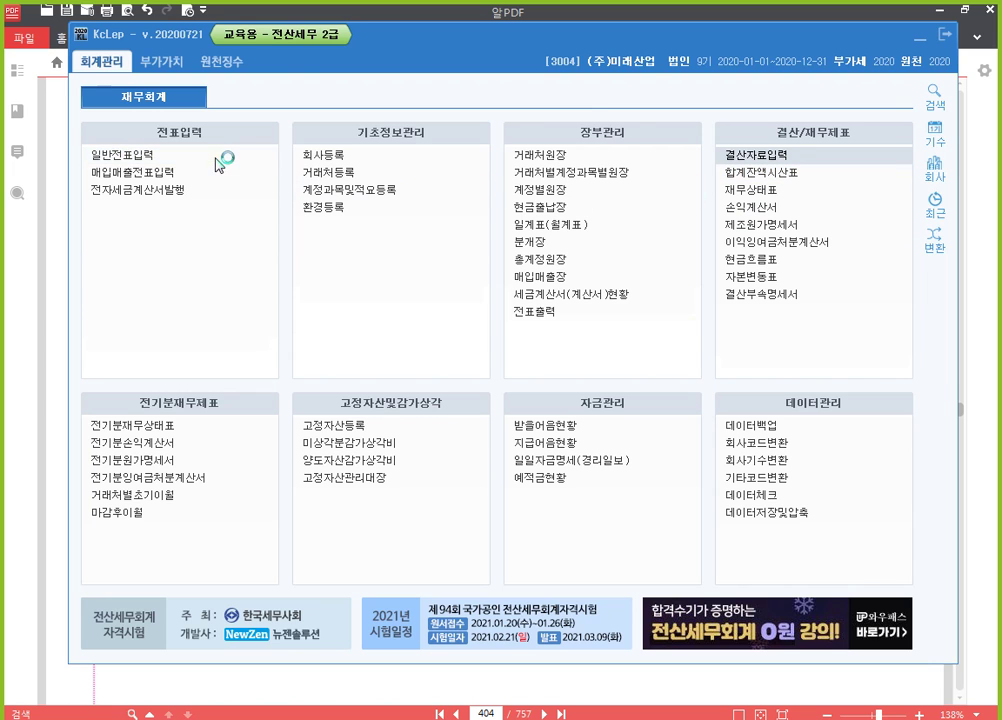
{"action": "type", "text": "12"}
{"action": "key", "text": "Return"}
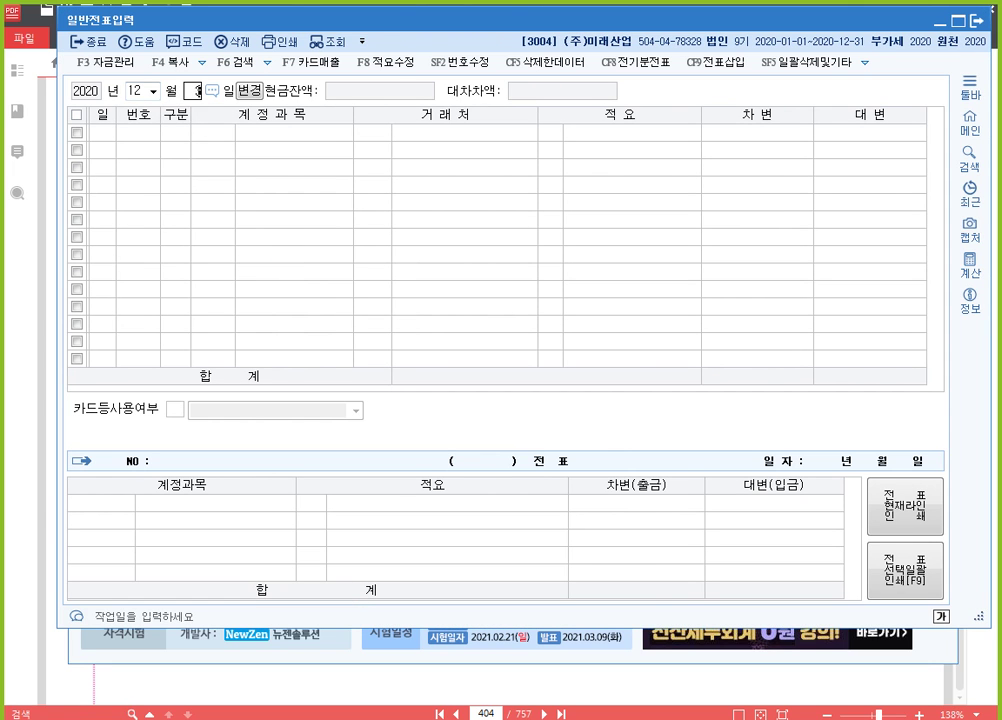
{"action": "type", "text": "31"}
{"action": "key", "text": "Return"}
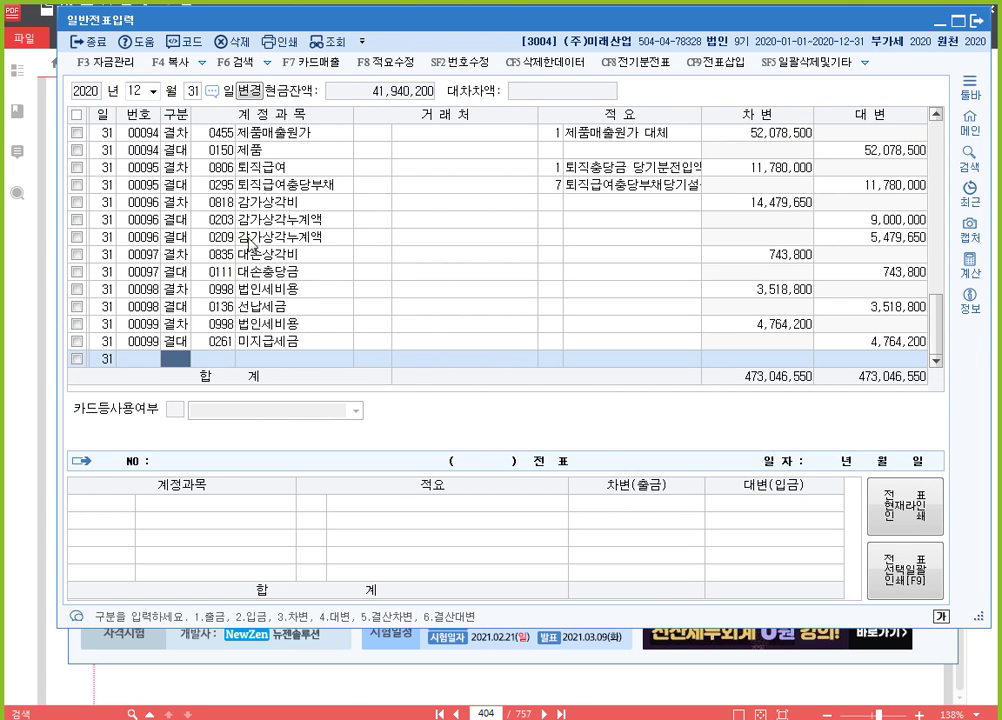
Step: Examine the closing vouchers for 법인세비용, 대손상각비, the administrative 감가상각비 (0818) and 퇴직급여 (0806)
{"action": "left_click", "coordinate": [284, 343]}
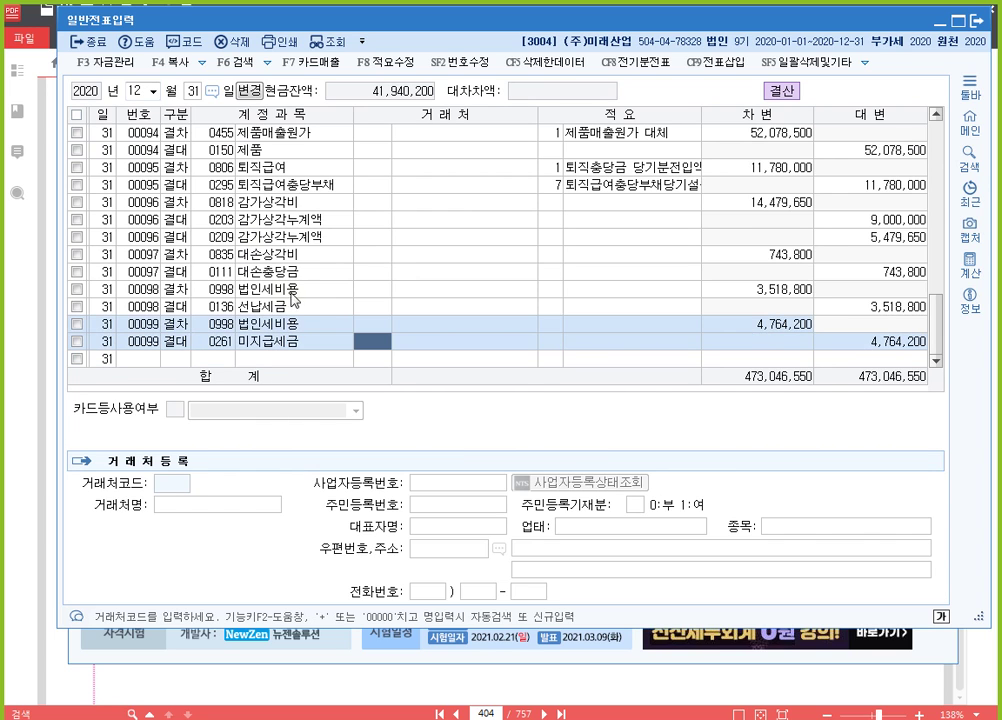
{"action": "left_click", "coordinate": [275, 293]}
{"action": "left_click", "coordinate": [276, 260]}
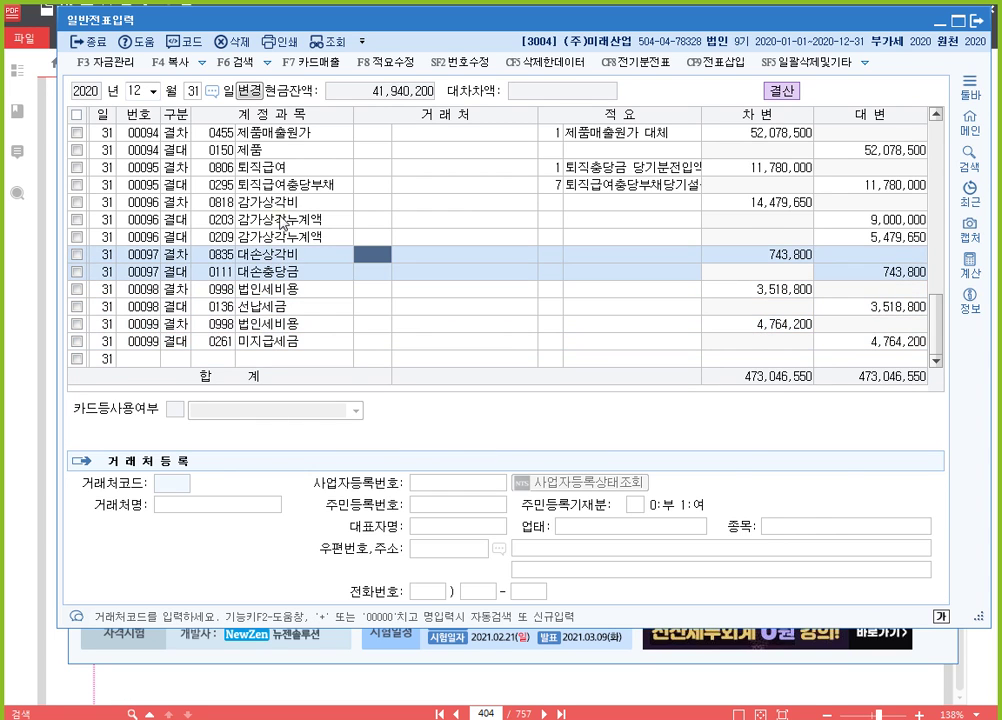
{"action": "left_click", "coordinate": [222, 201]}
{"action": "left_click", "coordinate": [224, 168]}
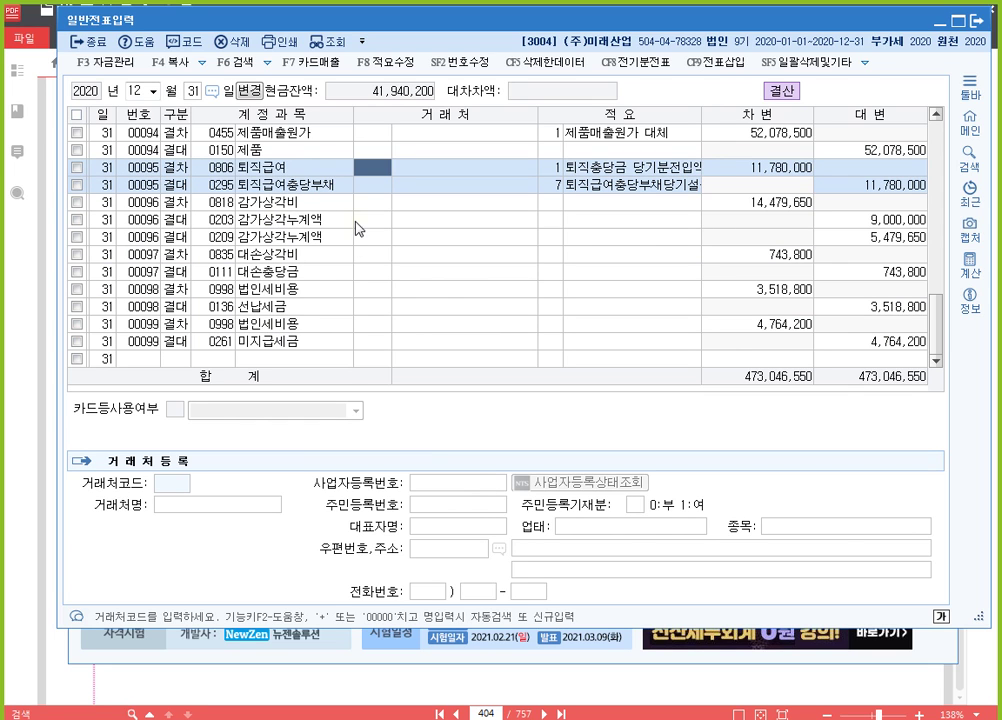
Step: Review the 결차/결대 vouchers that transfer 원재료비, 노무비 and 경비 to 재공품, 재공품 to 제품, and 제품 to 제품매출원가
{"action": "scroll", "coordinate": [304, 224], "scroll_direction": "up", "scroll_amount": 4}
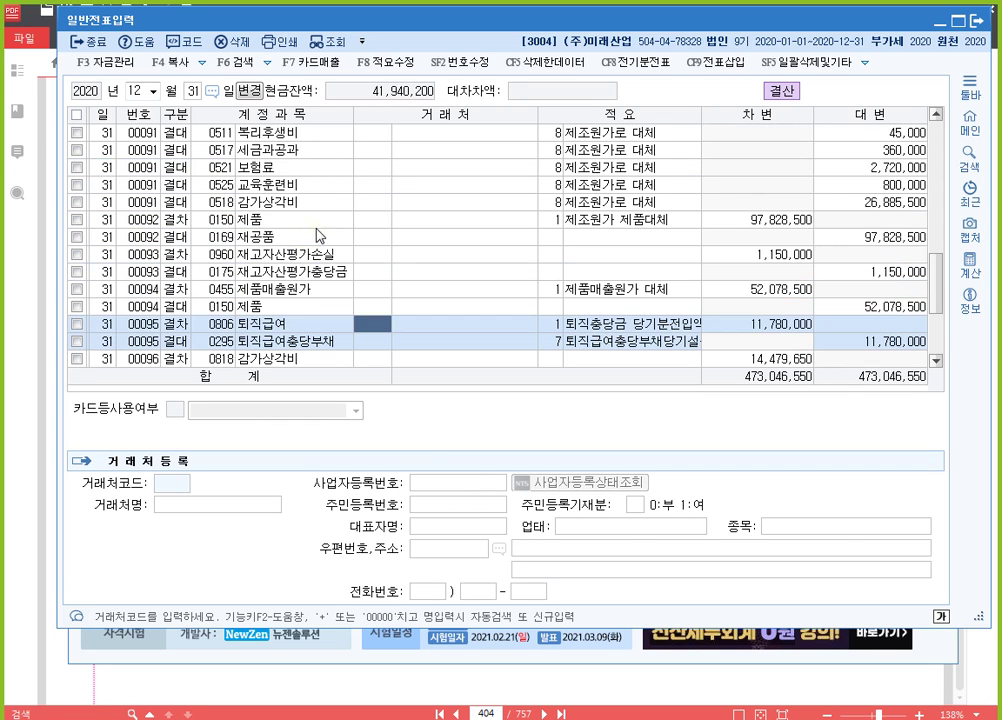
{"action": "scroll", "coordinate": [323, 236], "scroll_direction": "up", "scroll_amount": 1}
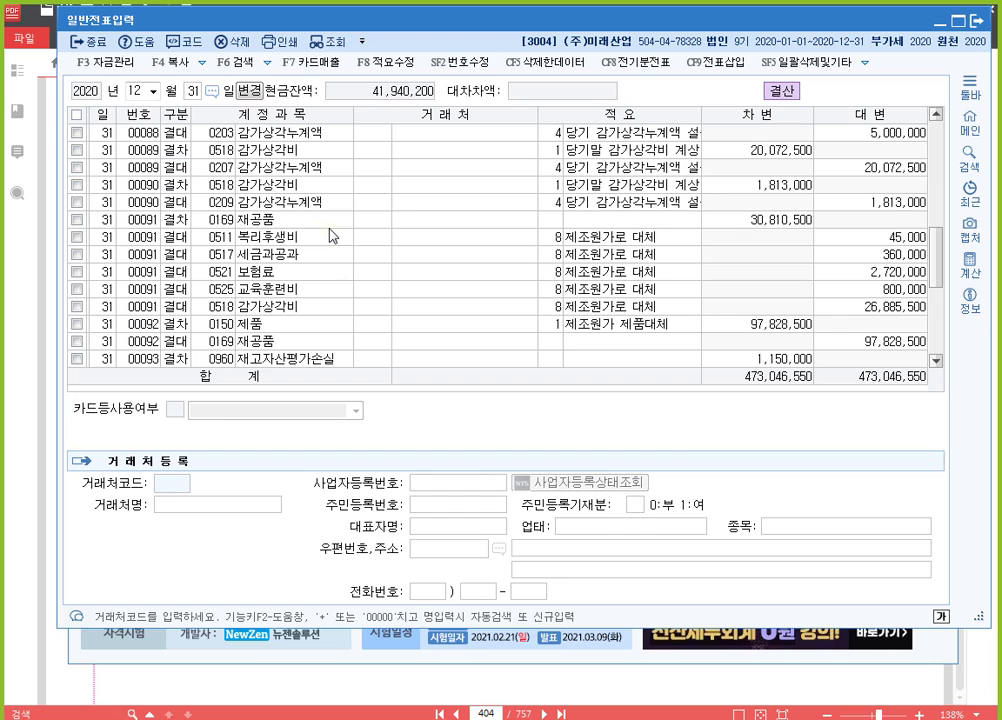
{"action": "left_click", "coordinate": [234, 256]}
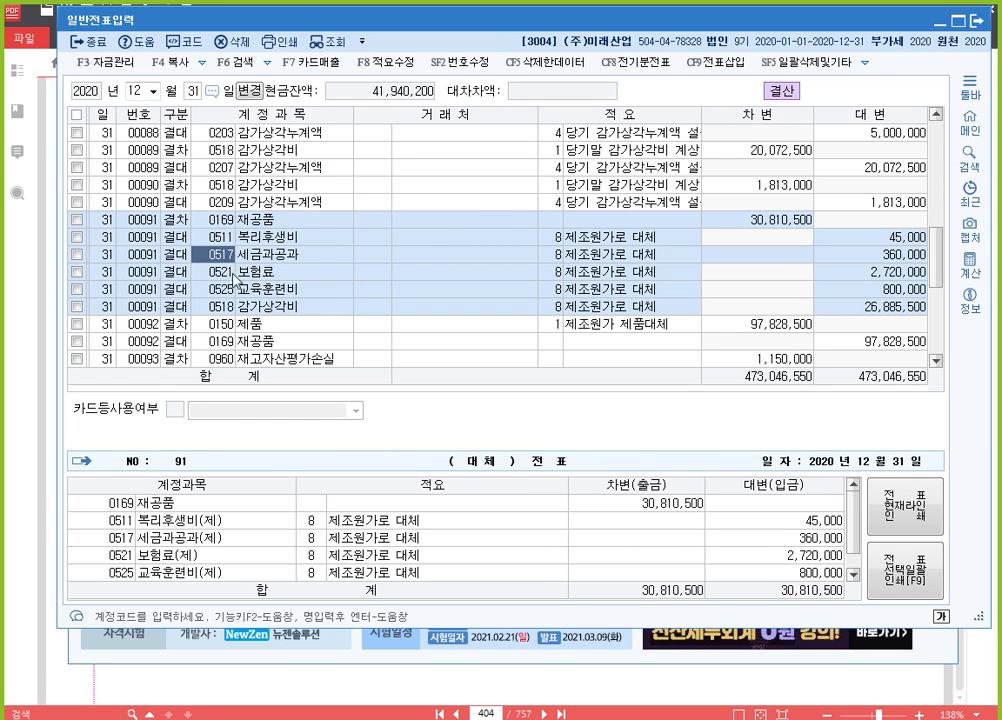
{"action": "scroll", "coordinate": [265, 243], "scroll_direction": "up", "scroll_amount": 1}
{"action": "scroll", "coordinate": [265, 243], "scroll_direction": "up", "scroll_amount": 3}
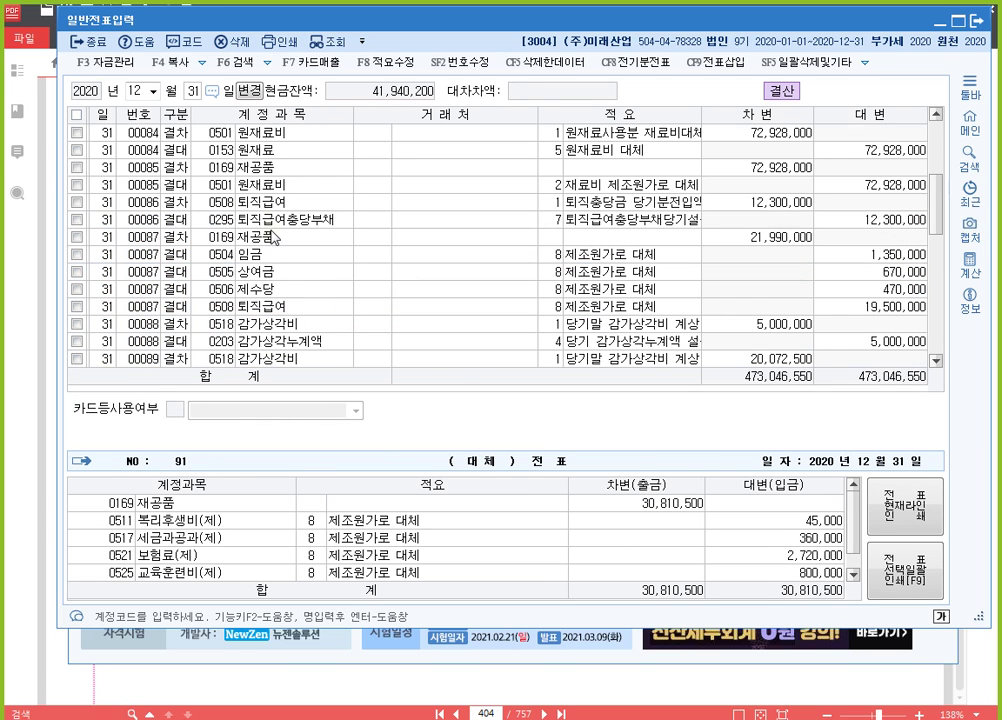
{"action": "left_click", "coordinate": [228, 201]}
{"action": "left_click", "coordinate": [239, 154]}
{"action": "left_click", "coordinate": [241, 191]}
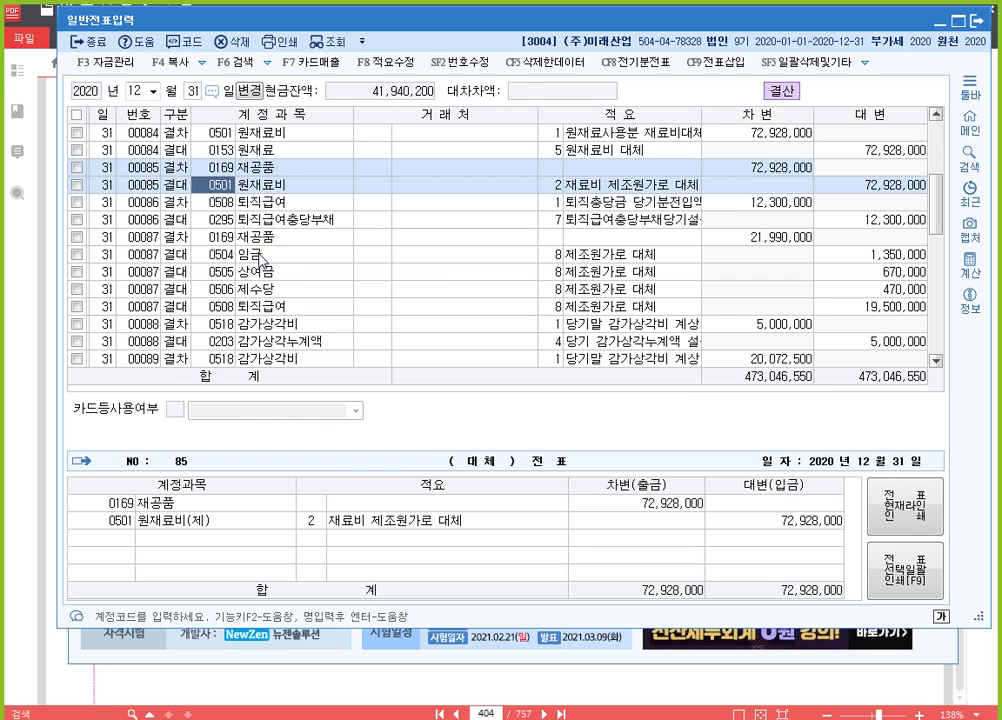
{"action": "scroll", "coordinate": [263, 260], "scroll_direction": "down", "scroll_amount": 1}
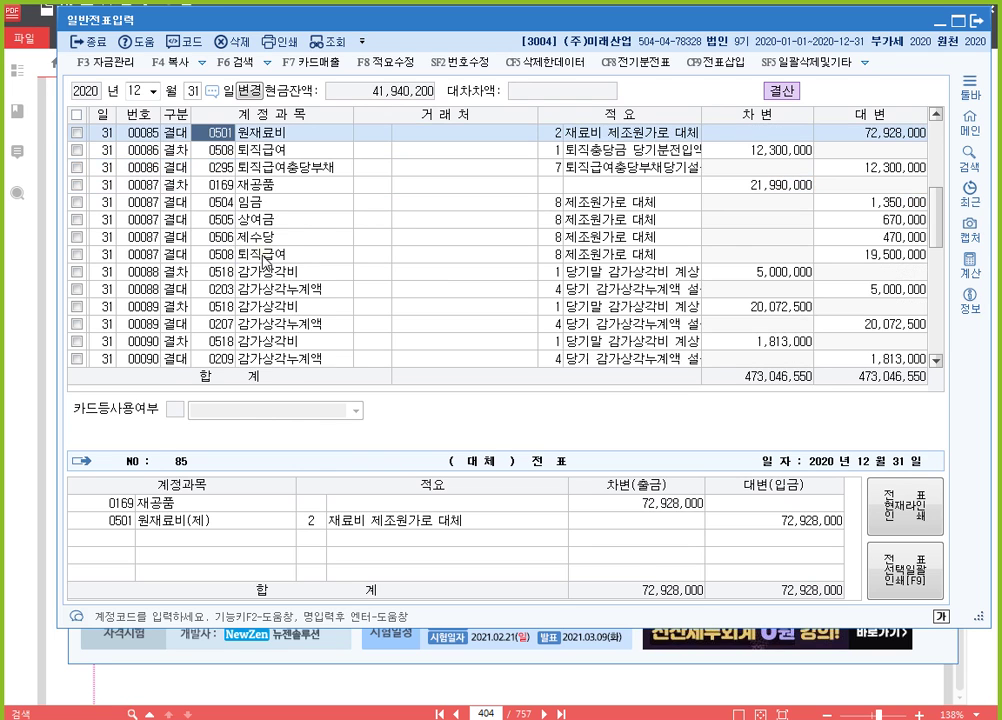
{"action": "scroll", "coordinate": [268, 270], "scroll_direction": "down", "scroll_amount": 5}
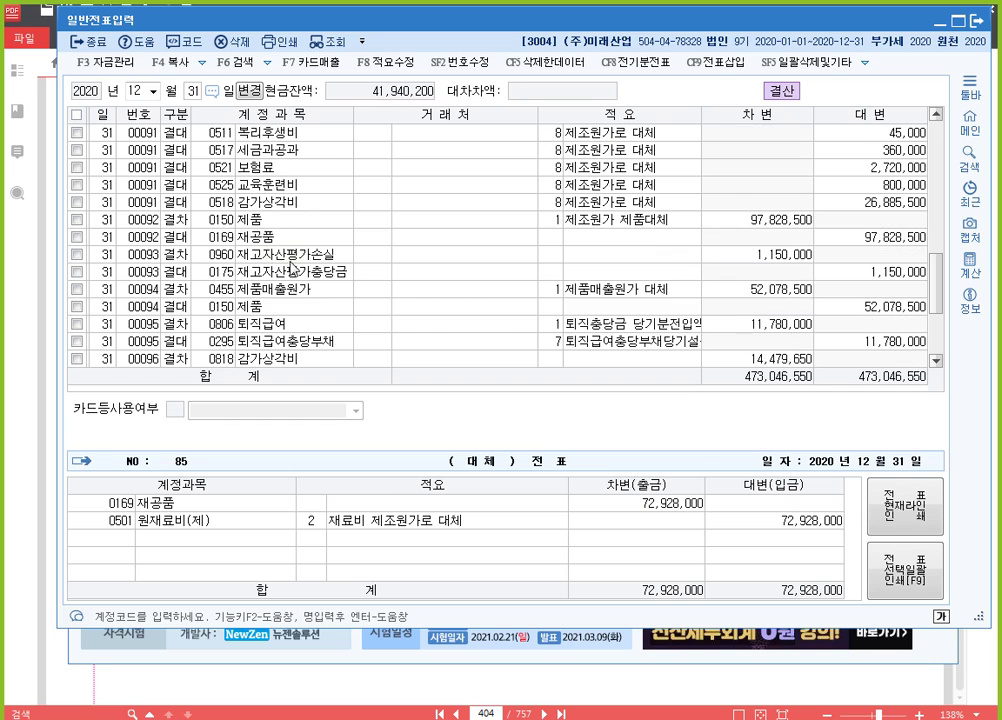
{"action": "left_click", "coordinate": [248, 297]}
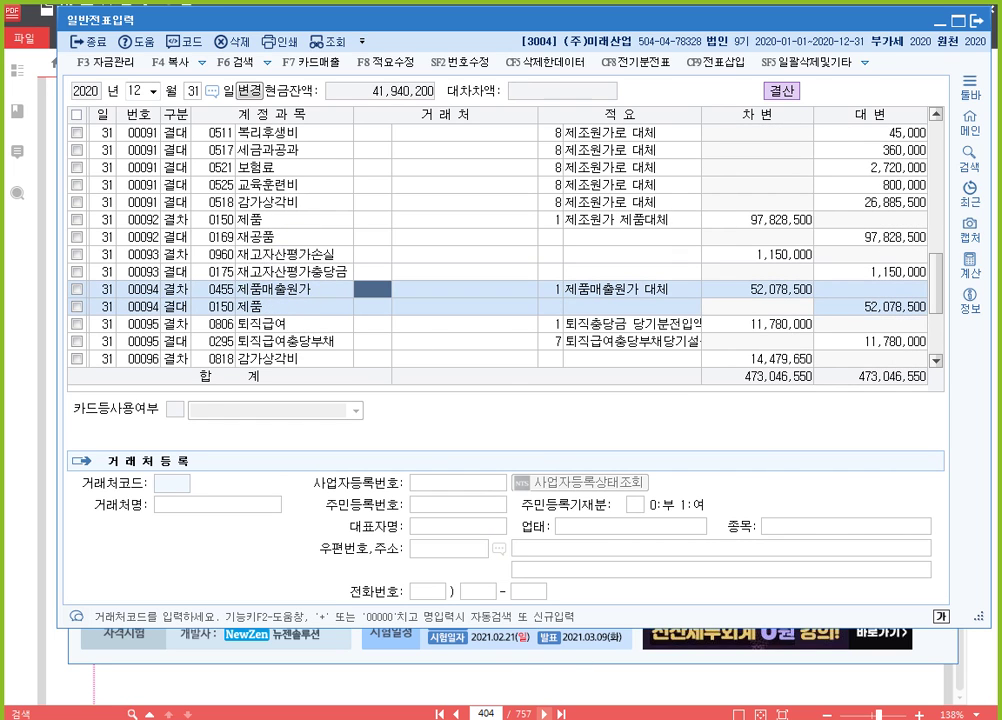
Step: Open 합계잔액시산표 for December 2020 and examine the accounts through 법인세비용 and the 제조원가 section
{"action": "key", "text": "Escape"}
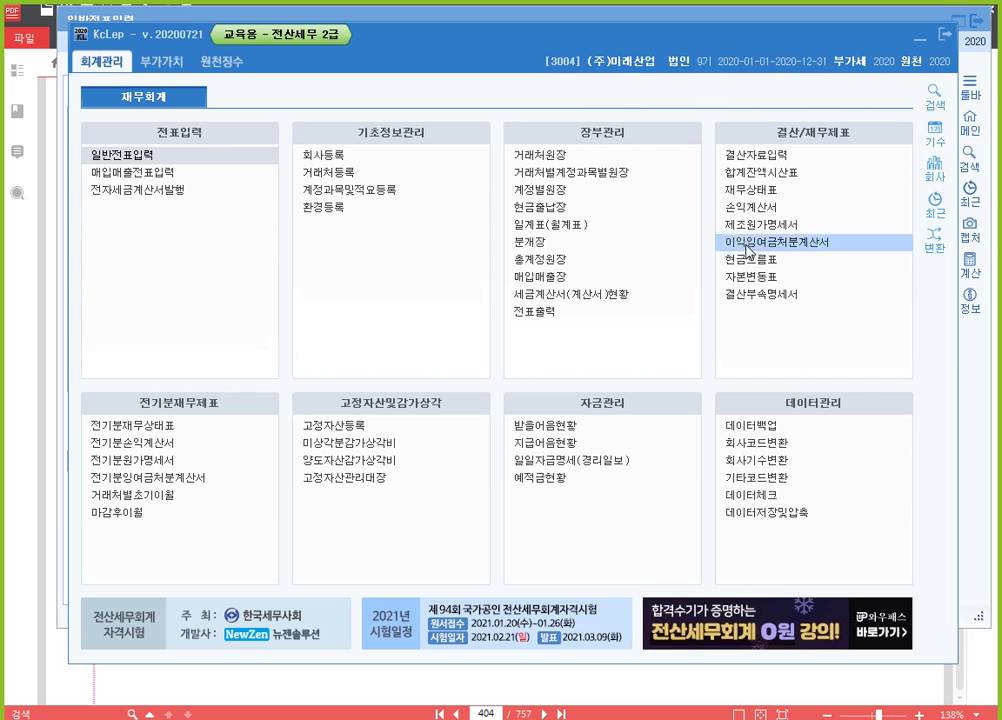
{"action": "left_click", "coordinate": [771, 176]}
{"action": "type", "text": "12"}
{"action": "key", "text": "Return"}
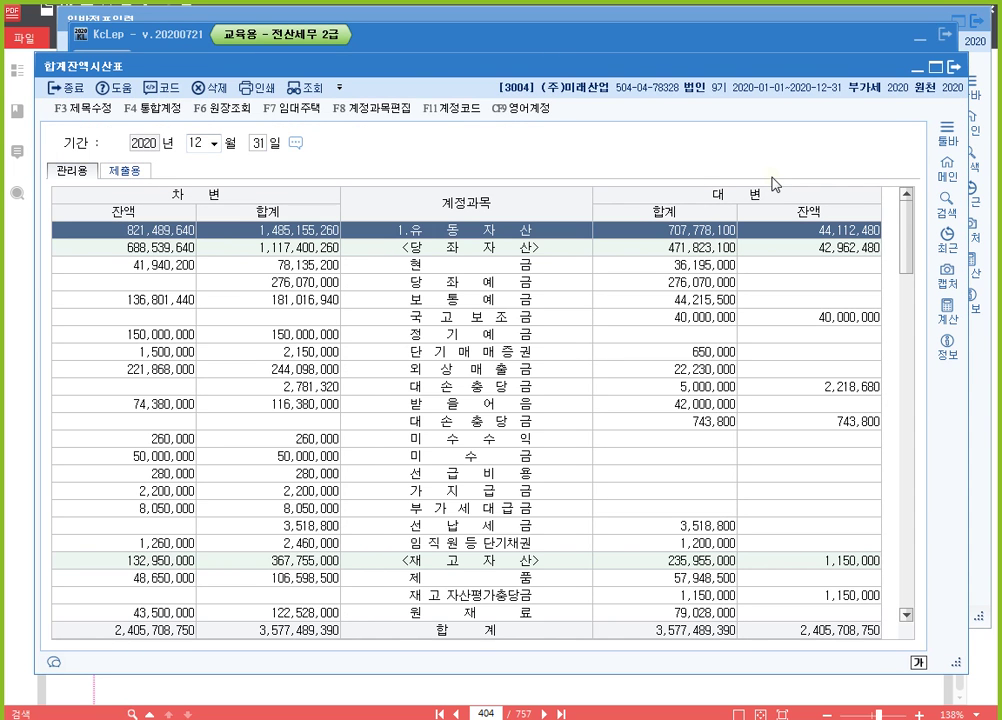
{"action": "scroll", "coordinate": [481, 390], "scroll_direction": "down", "scroll_amount": 20}
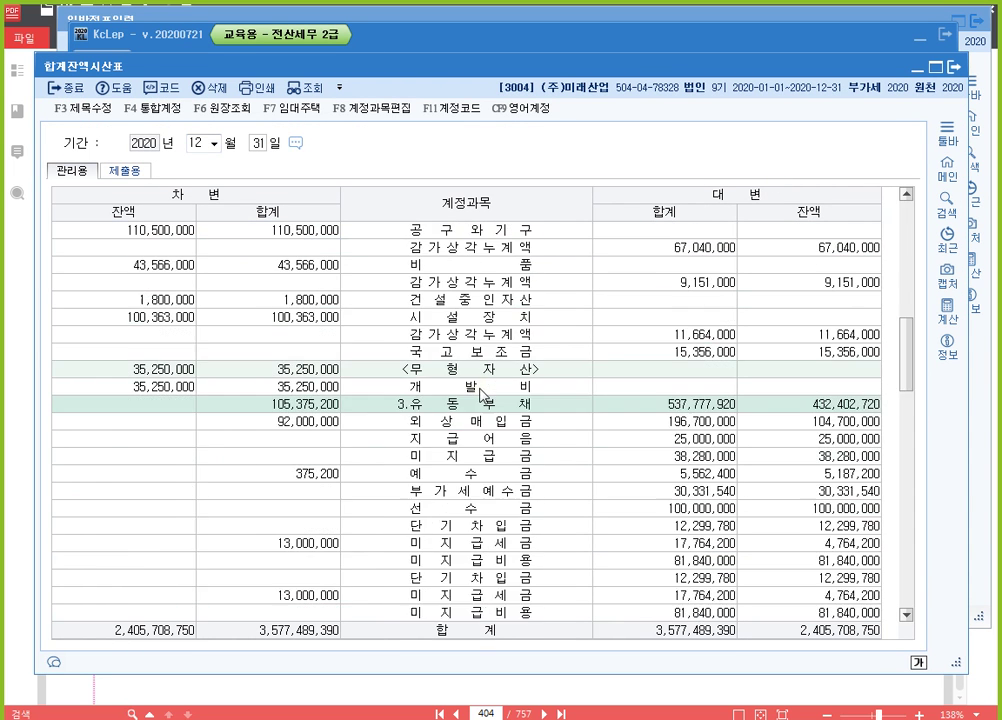
{"action": "scroll", "coordinate": [481, 390], "scroll_direction": "down", "scroll_amount": 15}
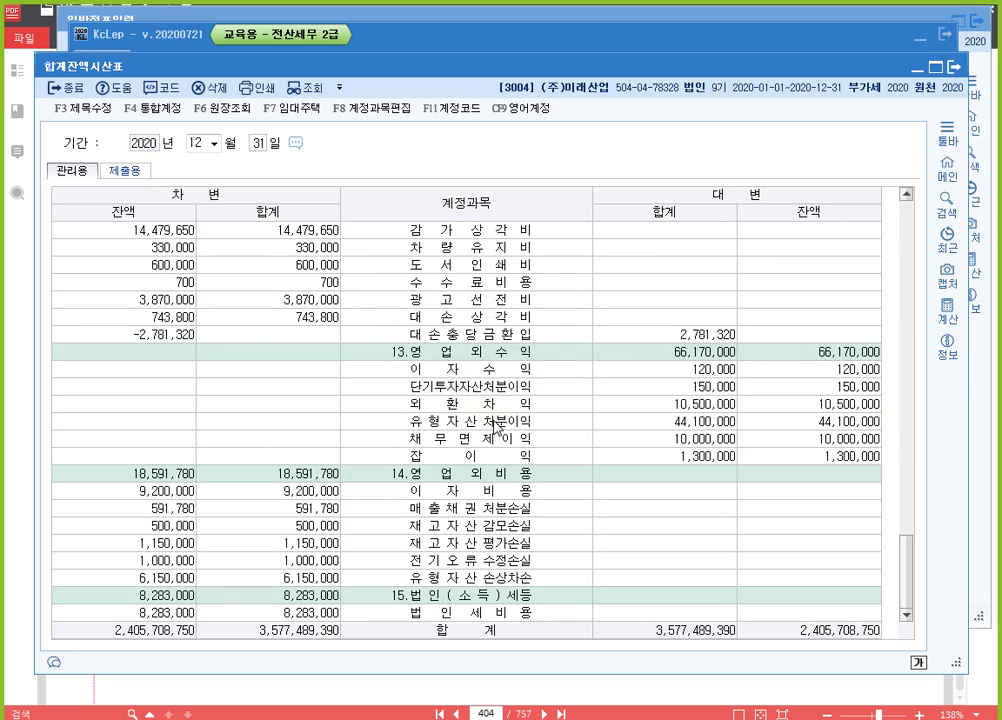
{"action": "scroll", "coordinate": [474, 487], "scroll_direction": "up", "scroll_amount": 5}
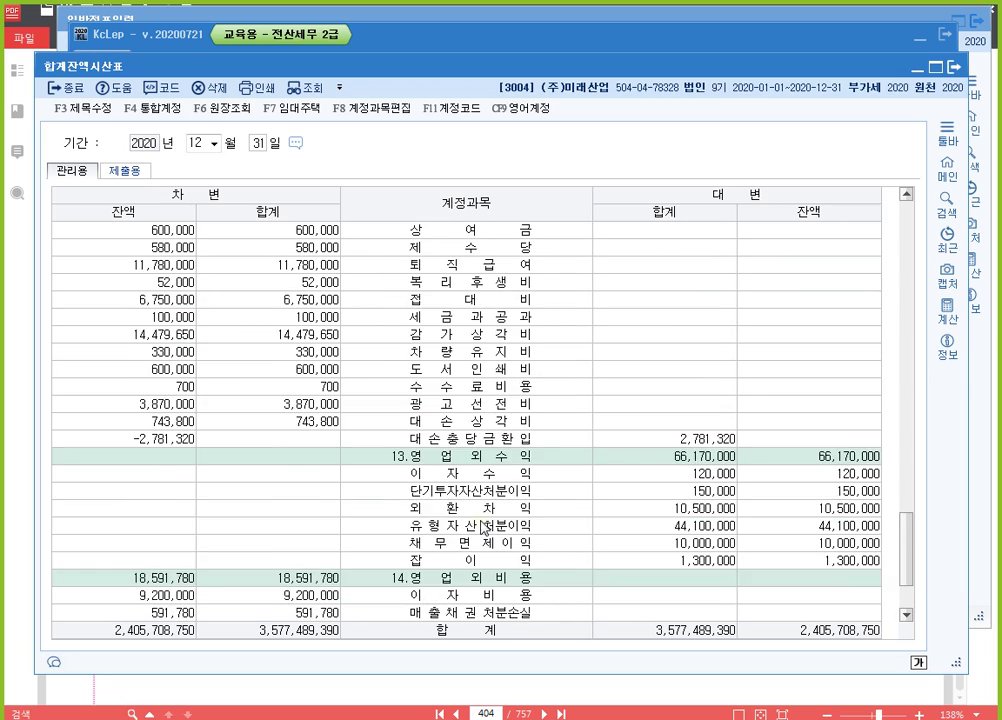
{"action": "scroll", "coordinate": [483, 515], "scroll_direction": "up", "scroll_amount": 4}
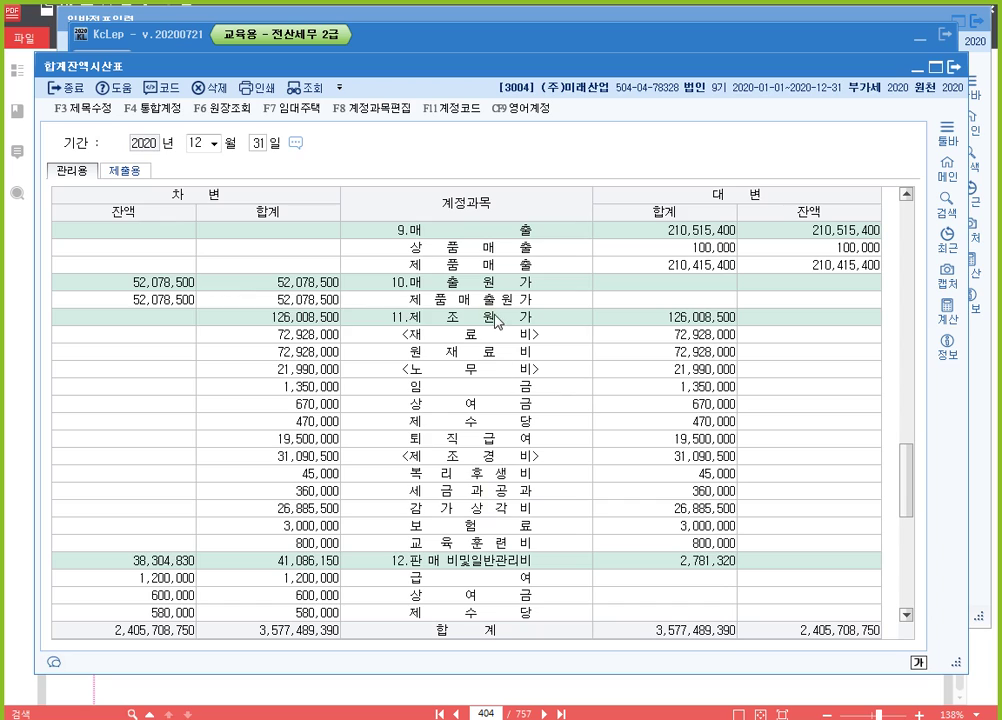
{"action": "left_click", "coordinate": [500, 318]}
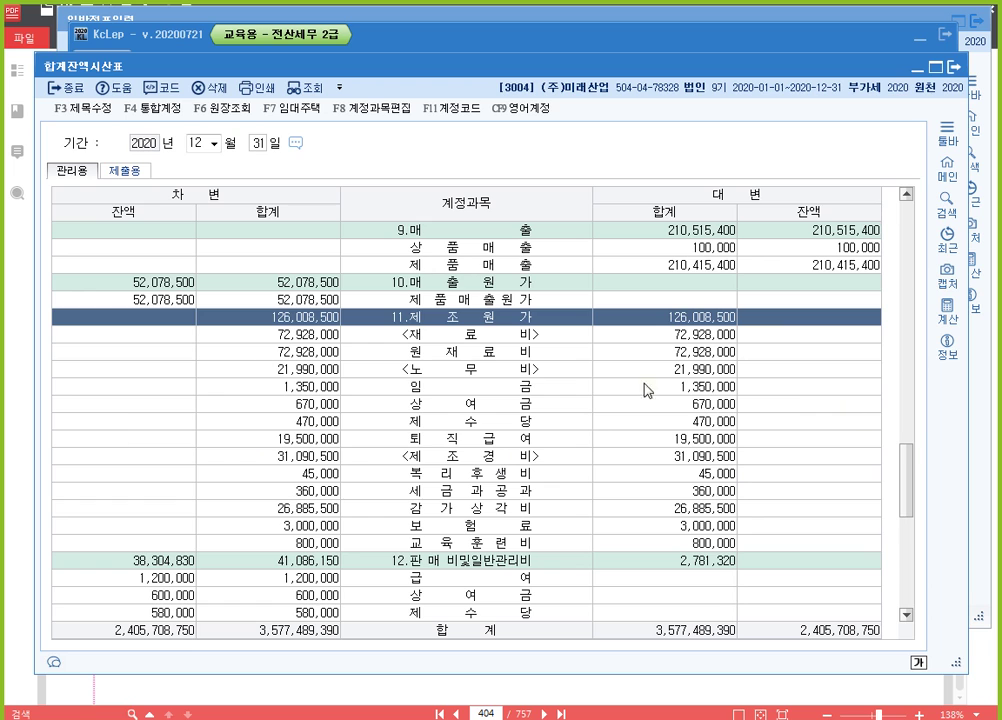
Step: Reopen 결산자료입력 for January to December 2020 and check 제품매출원가 and the manufacturing cost rows
{"action": "left_click", "coordinate": [156, 36]}
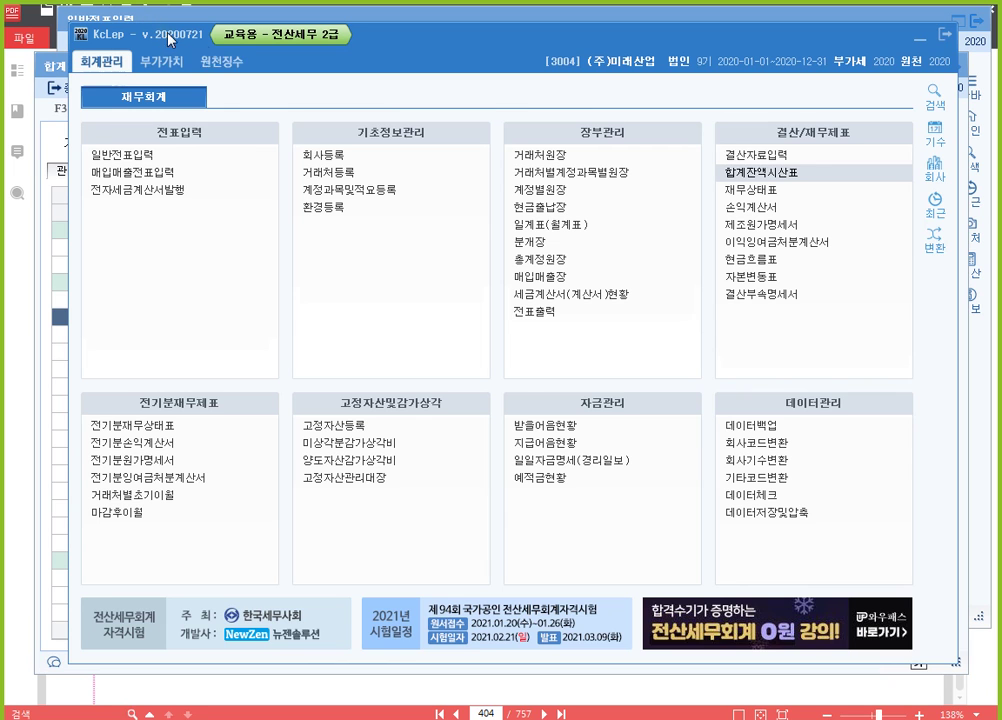
{"action": "left_click", "coordinate": [790, 157]}
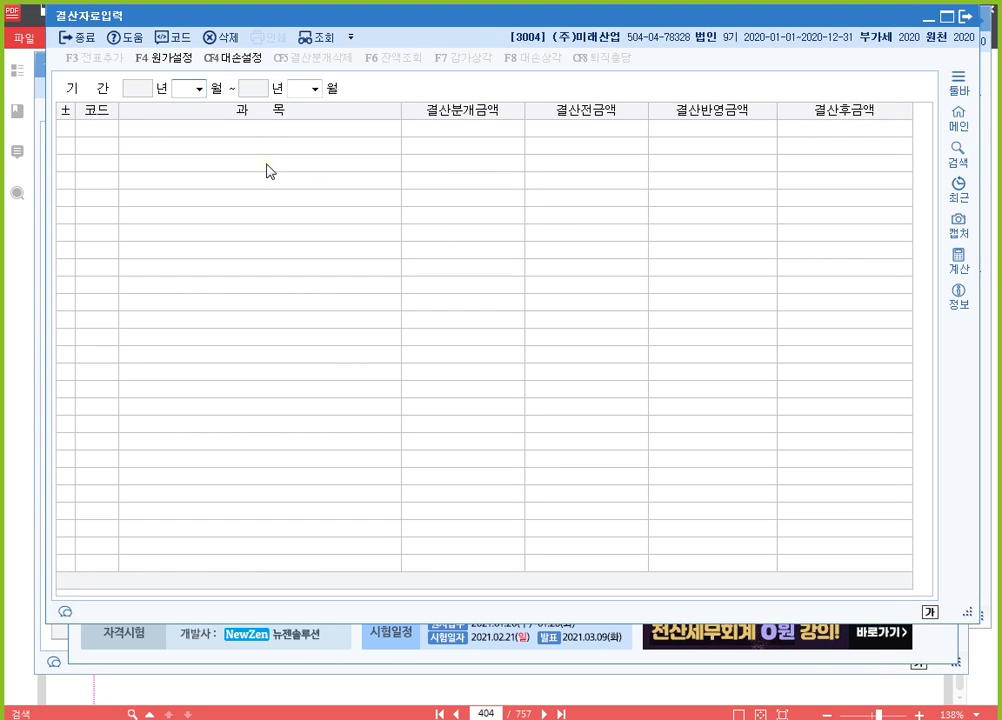
{"action": "type", "text": "0112"}
{"action": "key", "text": "Return"}
{"action": "scroll", "coordinate": [268, 172], "scroll_direction": "down", "scroll_amount": 4}
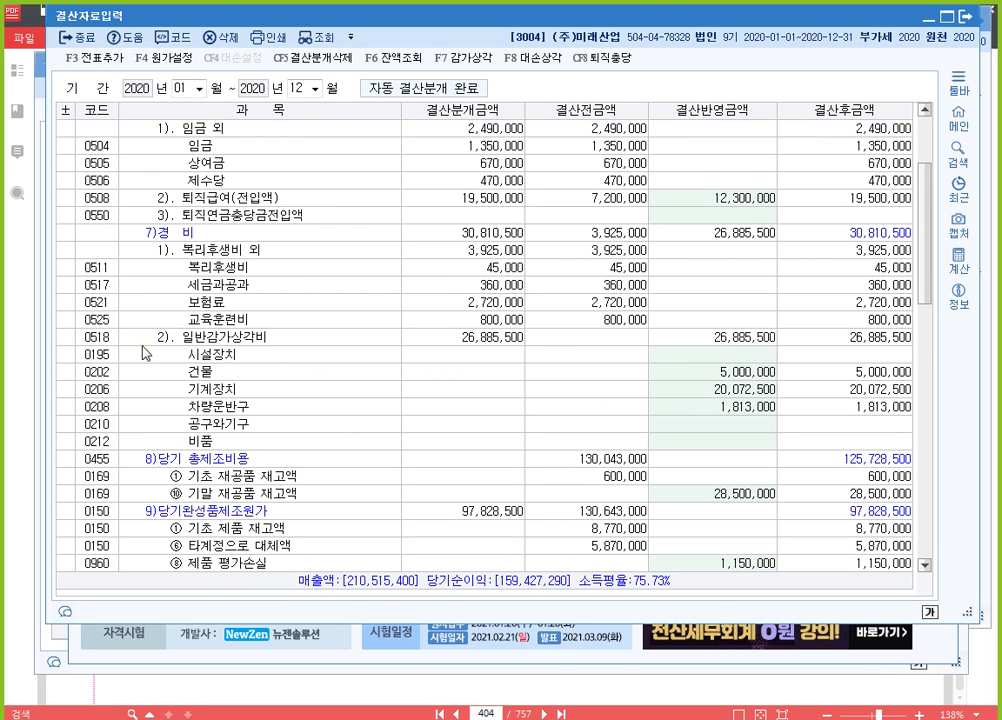
{"action": "scroll", "coordinate": [597, 337], "scroll_direction": "up", "scroll_amount": 4}
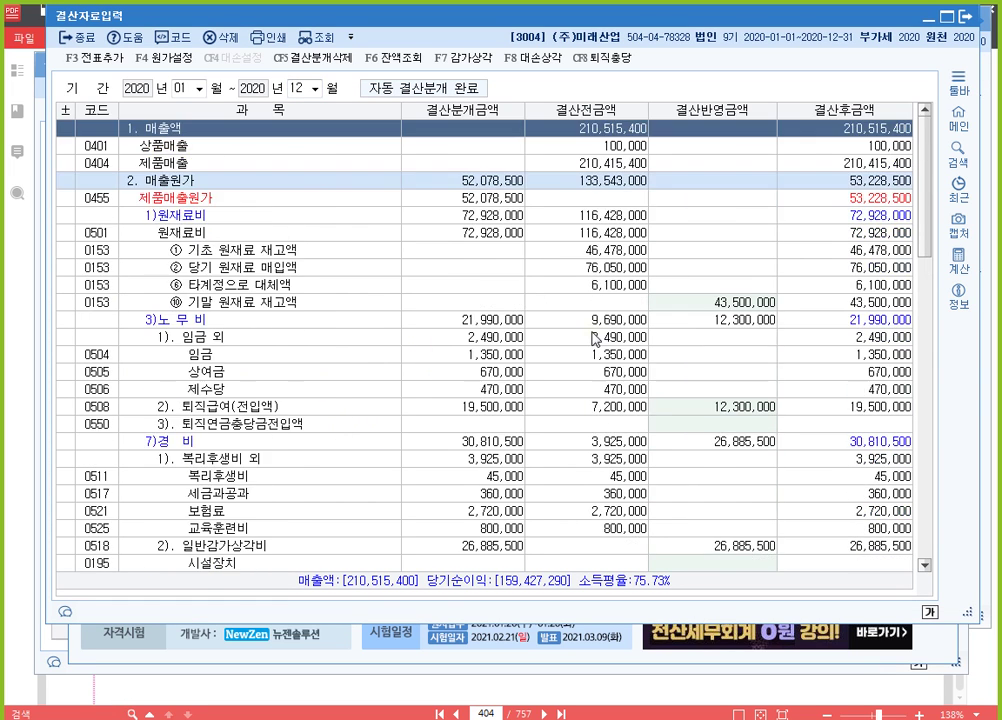
{"action": "left_click", "coordinate": [484, 202]}
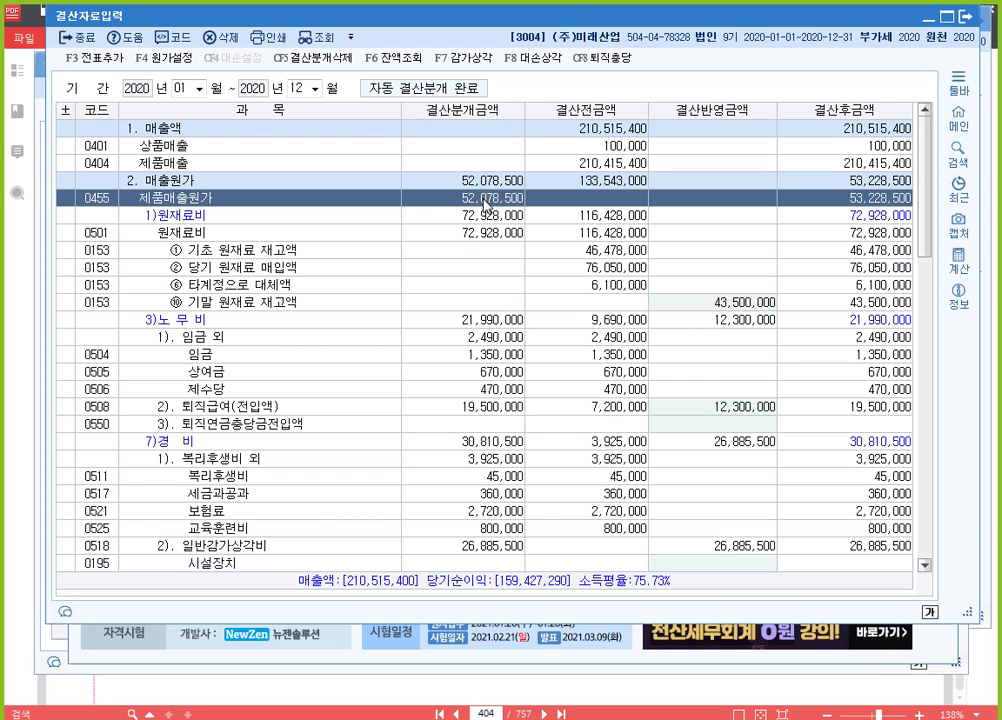
{"action": "scroll", "coordinate": [463, 207], "scroll_direction": "down", "scroll_amount": 4}
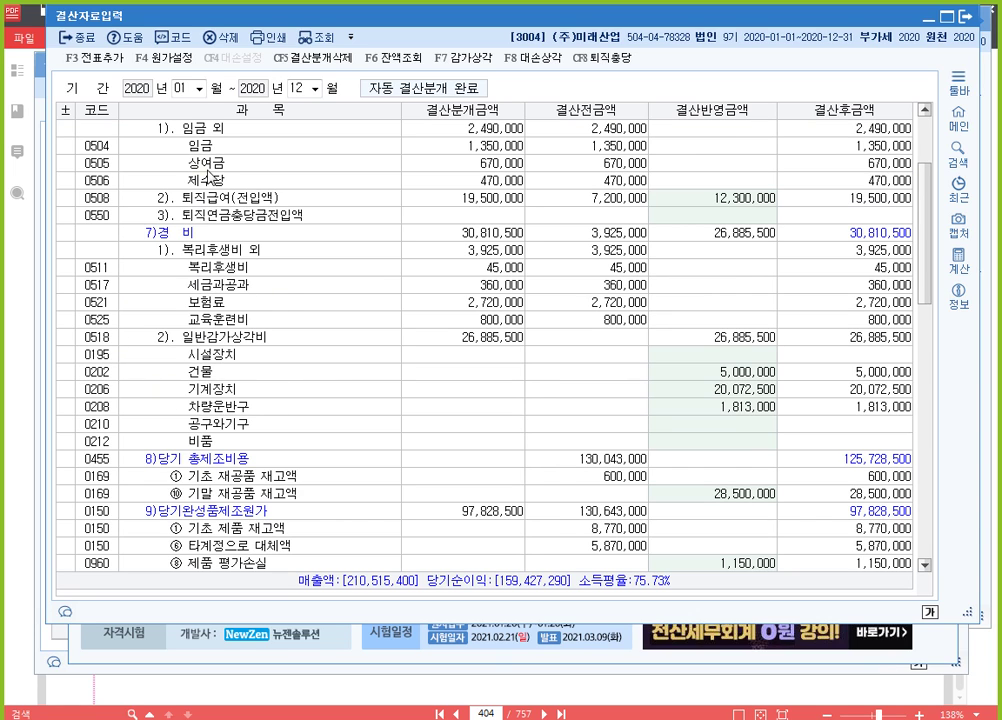
Step: Check the 제조원가 and 판매비및일반관리비 sections in 합계잔액시산표, then close it along with 결산자료입력 and 일반전표입력
{"action": "key", "text": "F6"}
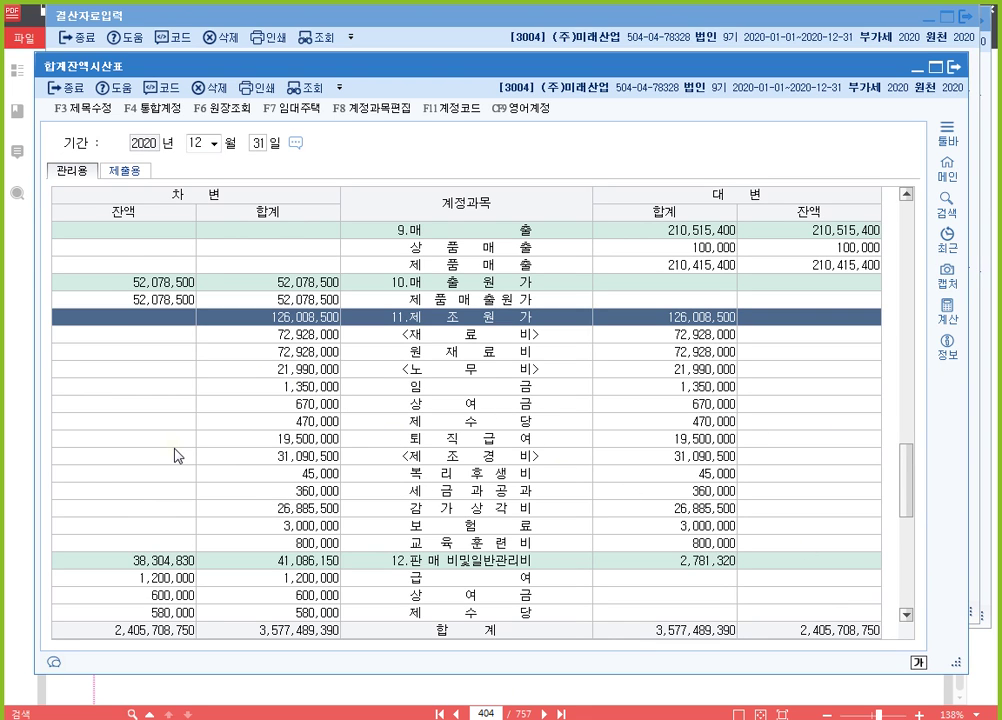
{"action": "scroll", "coordinate": [176, 455], "scroll_direction": "down", "scroll_amount": 5}
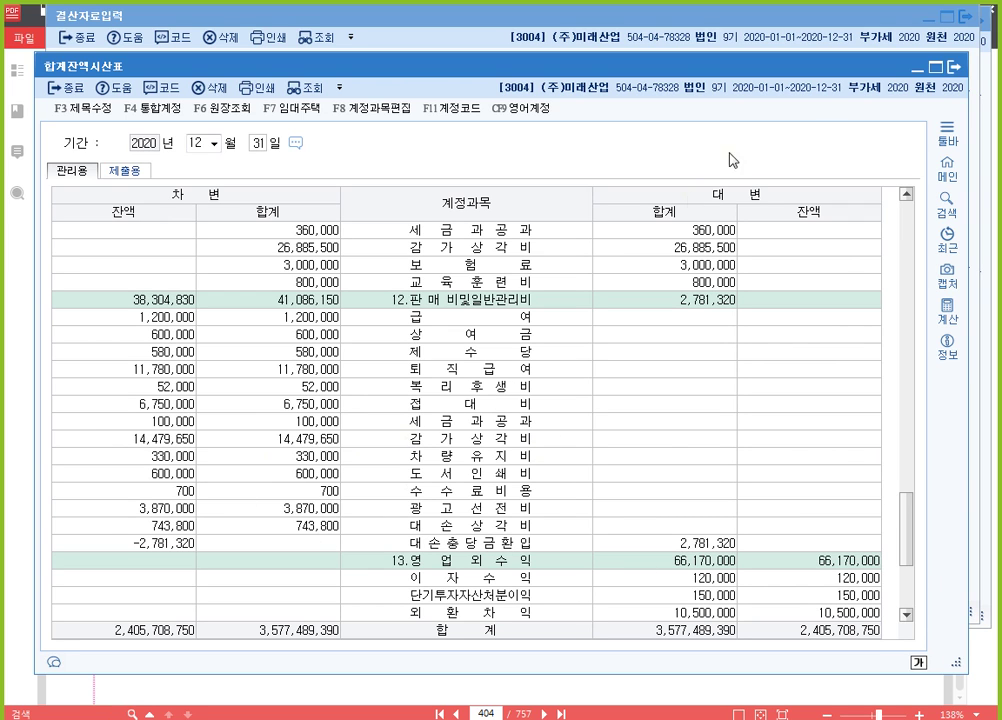
{"action": "left_click", "coordinate": [956, 72]}
{"action": "left_click", "coordinate": [965, 16]}
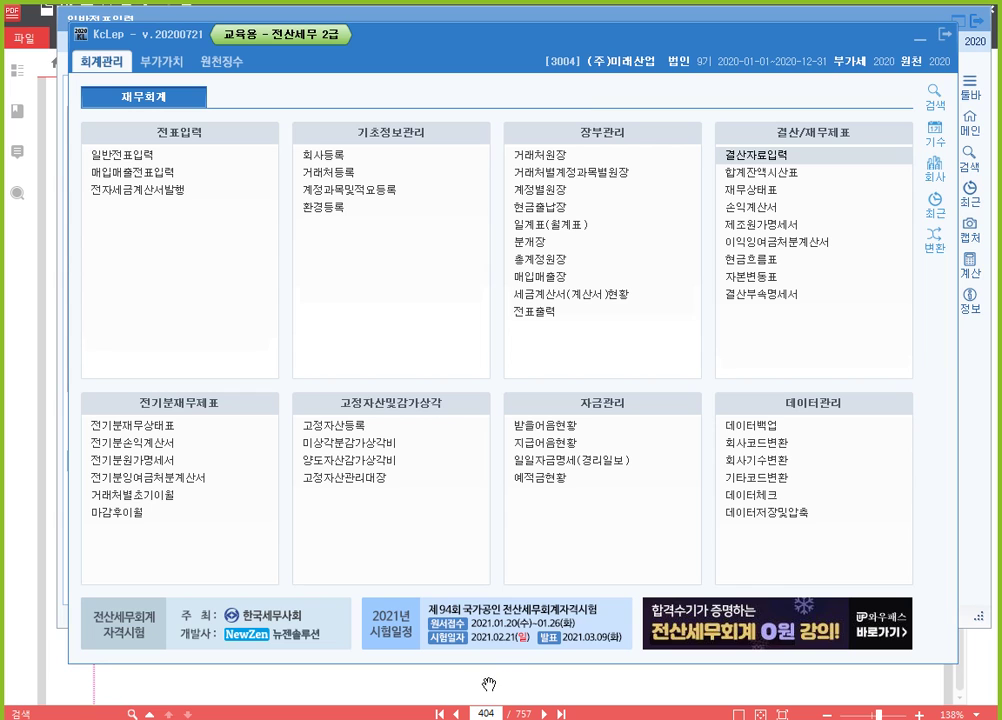
{"action": "left_click", "coordinate": [560, 718]}
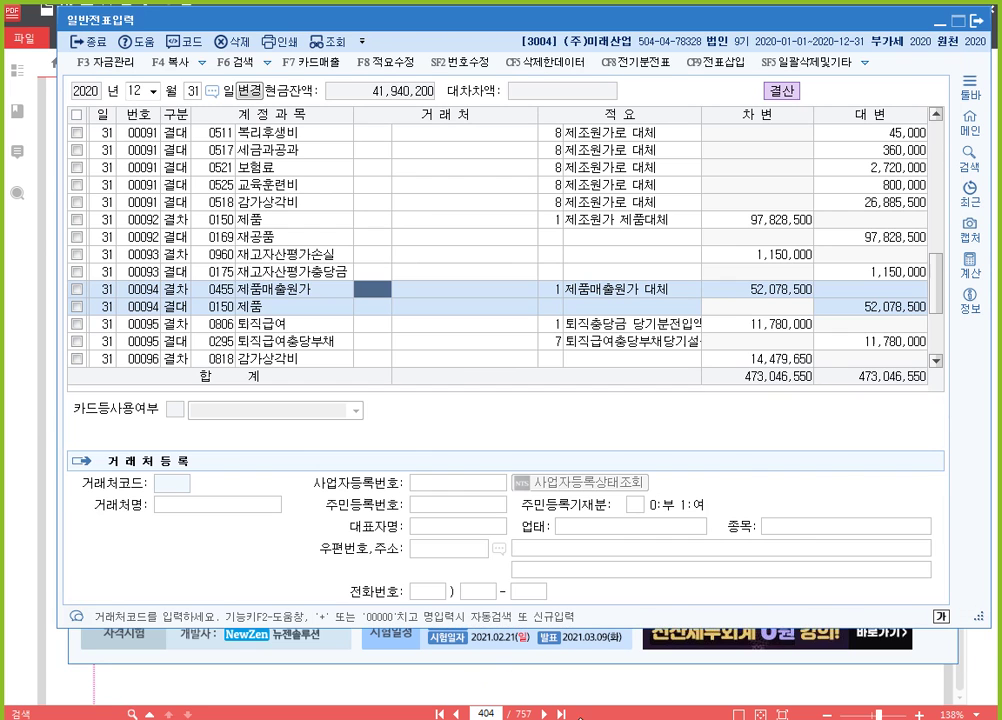
{"action": "left_click", "coordinate": [977, 20]}
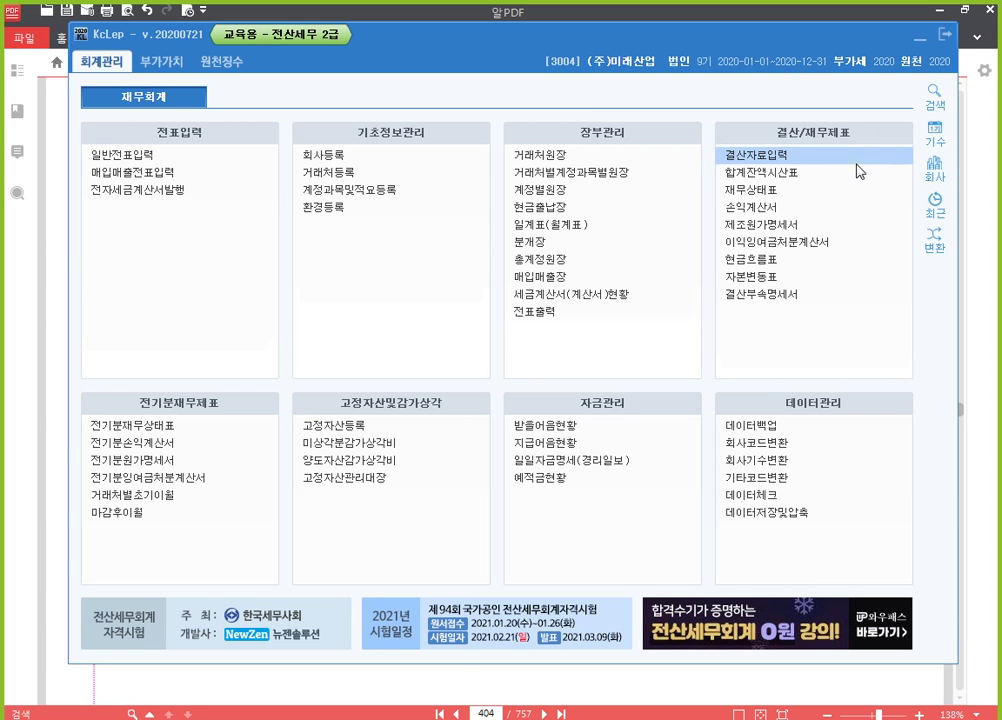
Step: Open 제조원가명세서 for December 2020, review the cost sections through 당기제품 제조원가, then close the statement
{"action": "left_click", "coordinate": [808, 229]}
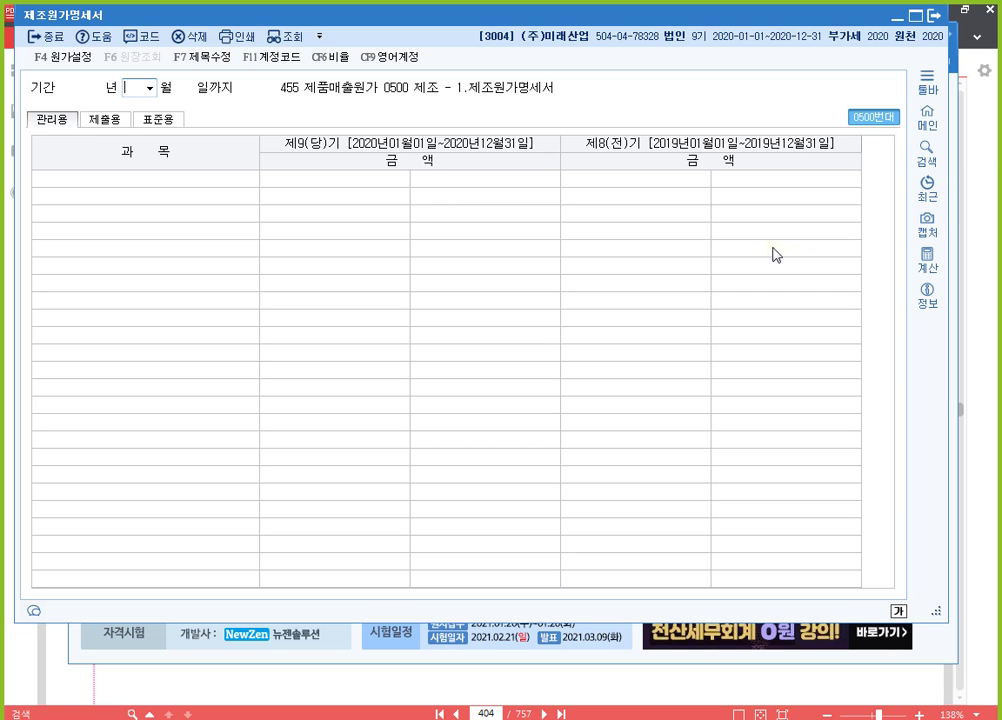
{"action": "type", "text": "12"}
{"action": "key", "text": "Return"}
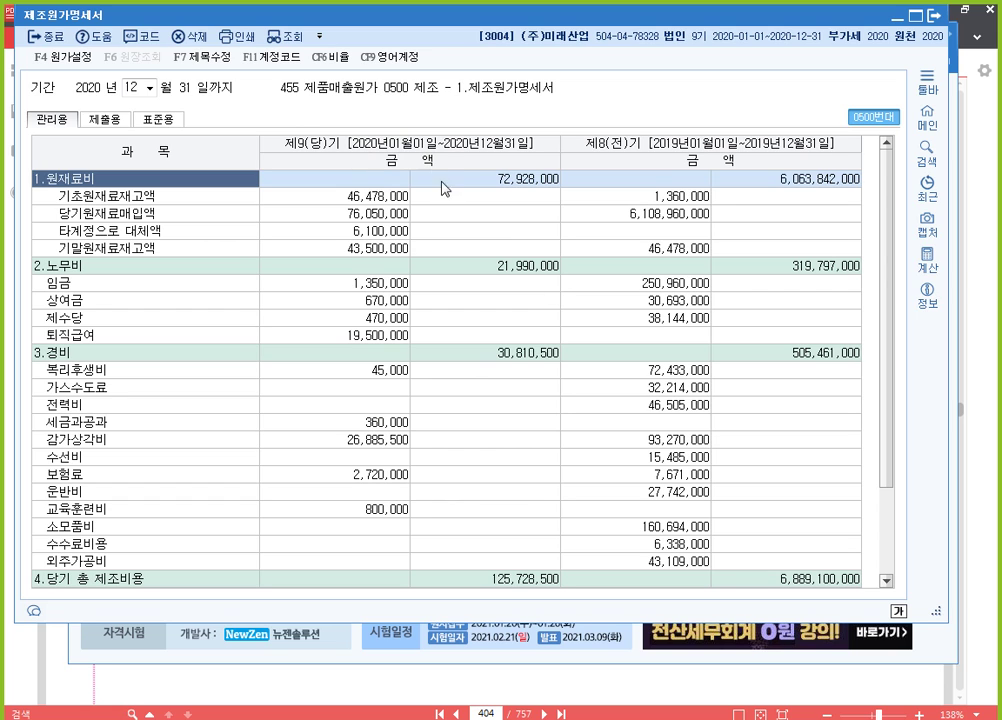
{"action": "scroll", "coordinate": [356, 236], "scroll_direction": "down", "scroll_amount": 2}
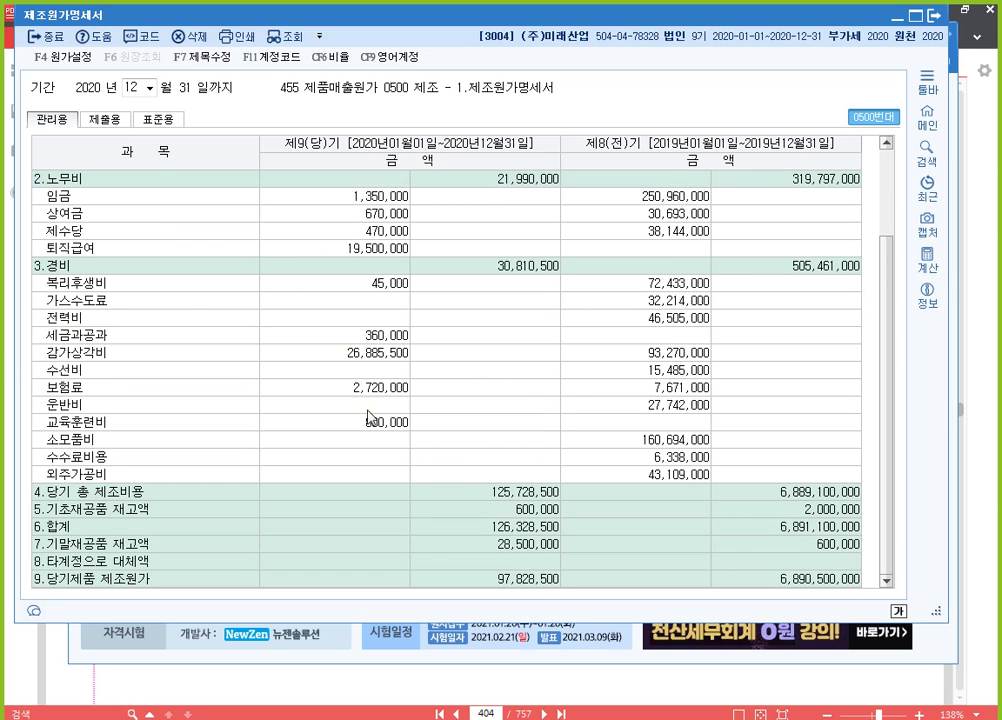
{"action": "left_click", "coordinate": [527, 580]}
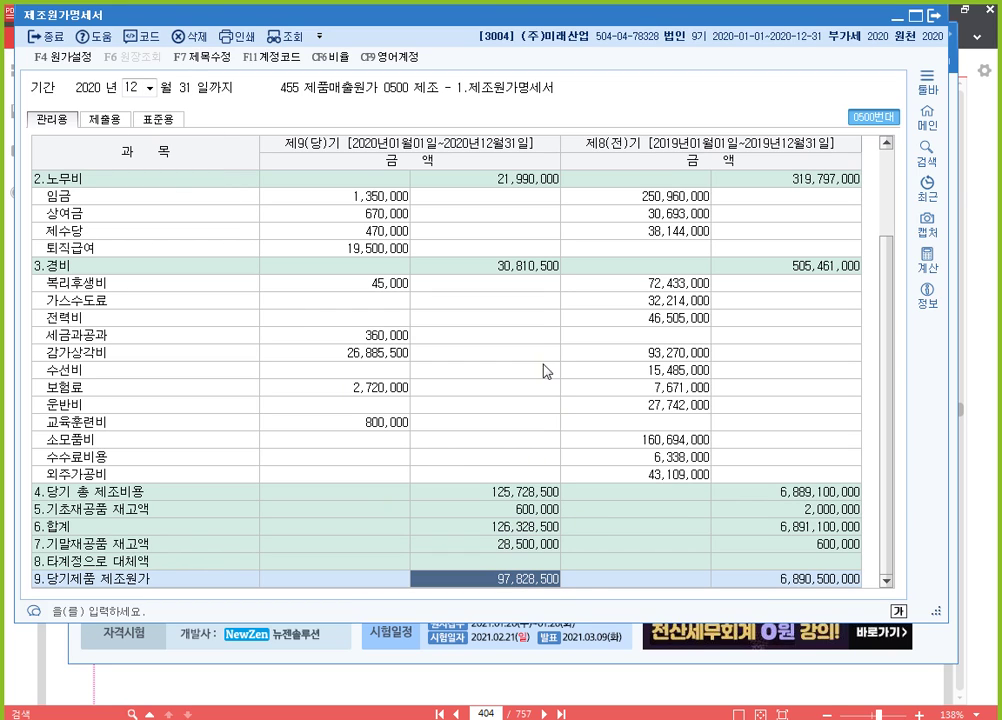
{"action": "left_click", "coordinate": [938, 20]}
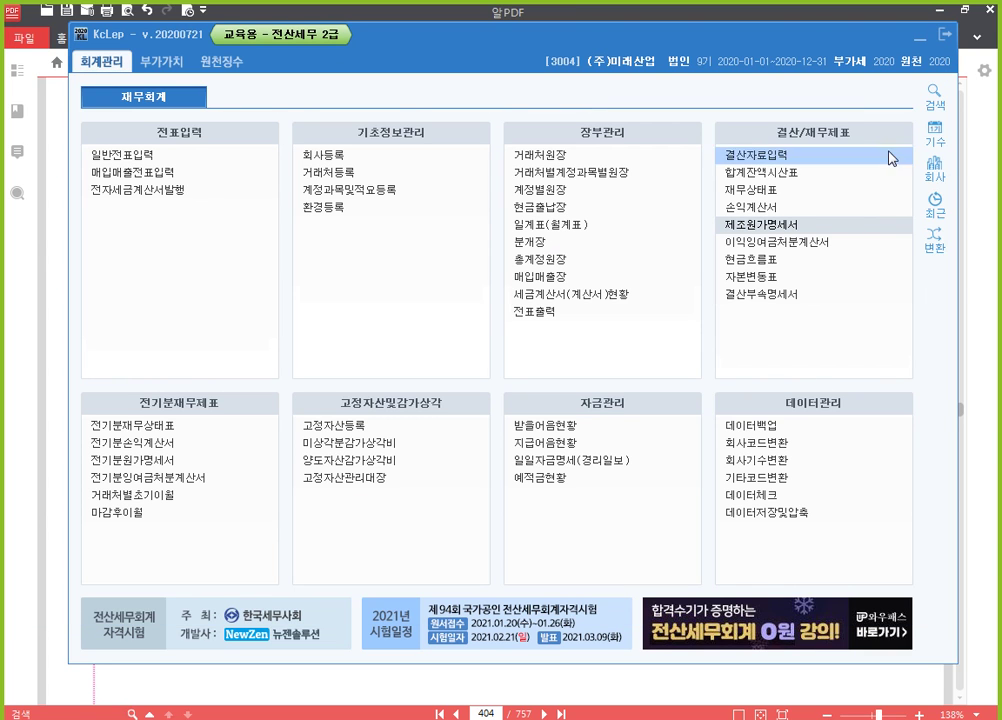
Step: Open 손익계산서 for December 2020, check 당기제품제조원가 and 당기순이익, then close the statement
{"action": "left_click", "coordinate": [815, 209]}
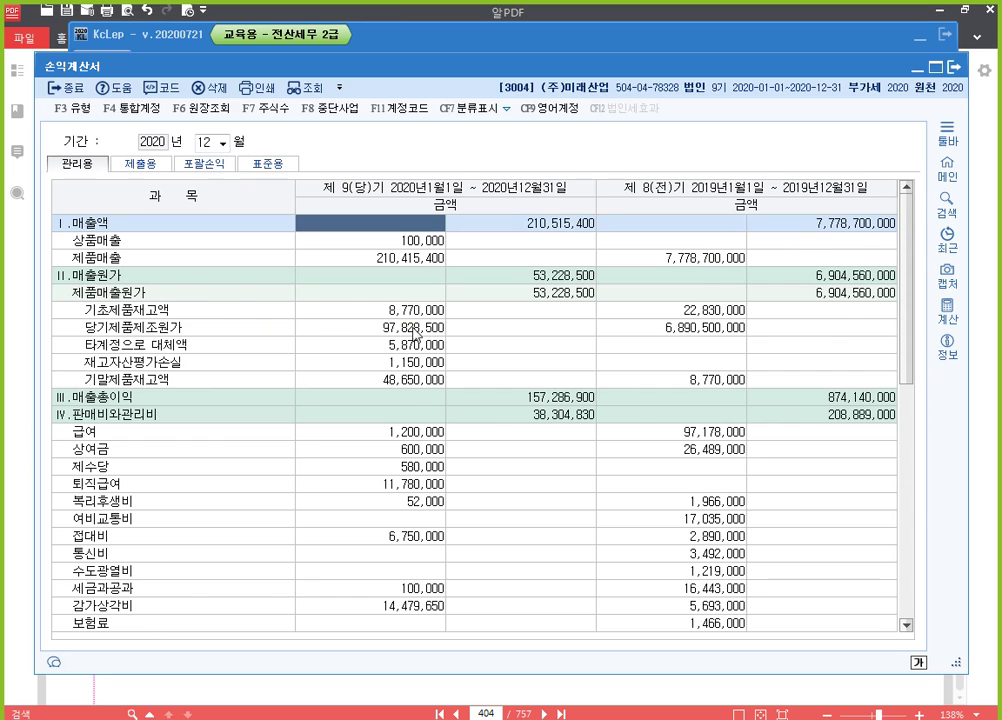
{"action": "left_click", "coordinate": [326, 326]}
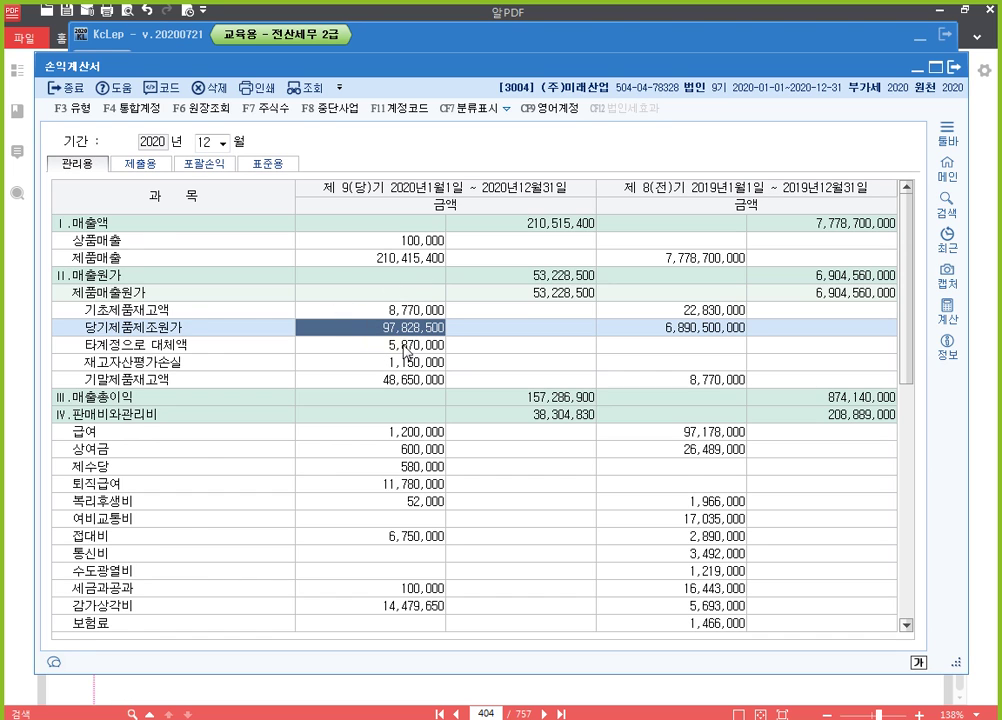
{"action": "scroll", "coordinate": [320, 280], "scroll_direction": "down", "scroll_amount": 10}
{"action": "left_click", "coordinate": [562, 622]}
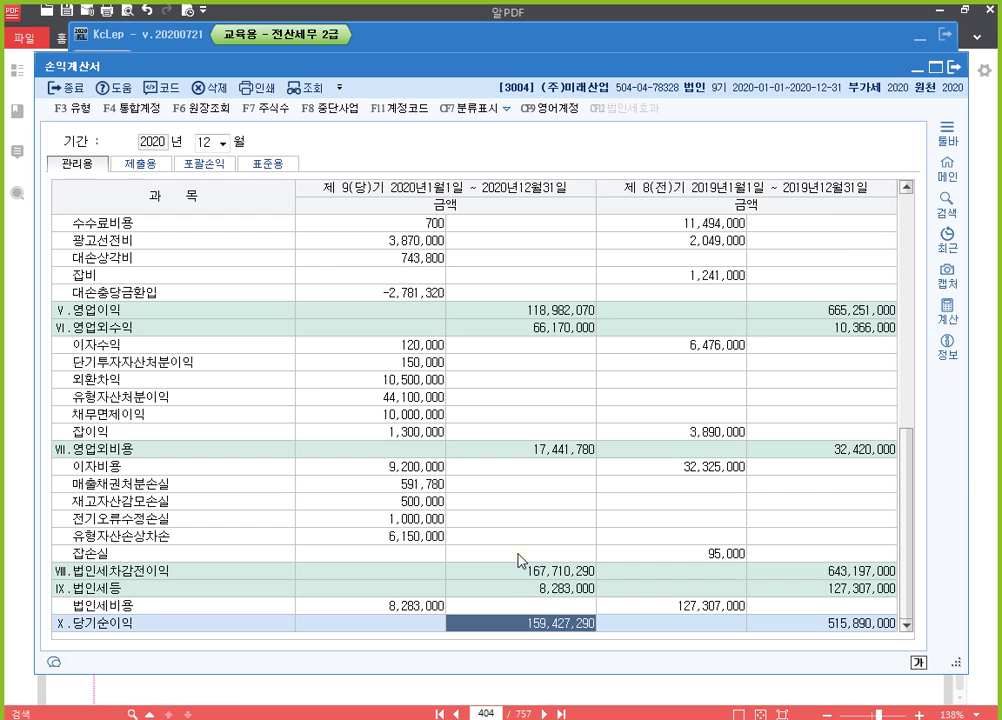
{"action": "left_click", "coordinate": [953, 67]}
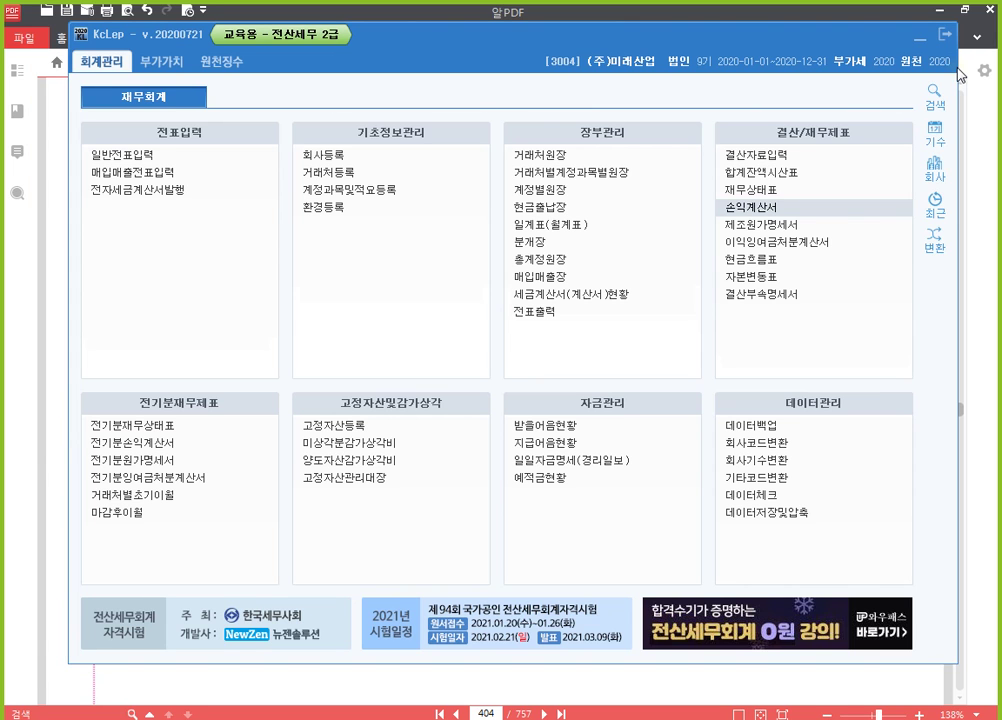
Step: Open 이익잉여금처분계산서 without loading the saved data and set 당기처분예정일 to 2021년 2월 28일
{"action": "left_click", "coordinate": [826, 244]}
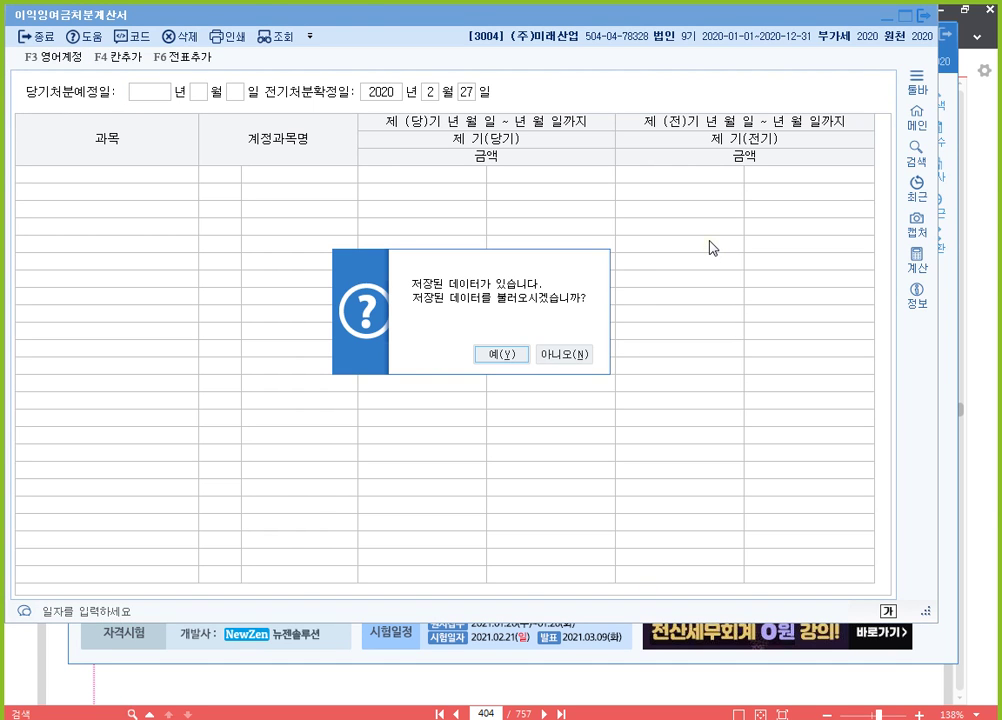
{"action": "left_click", "coordinate": [572, 355]}
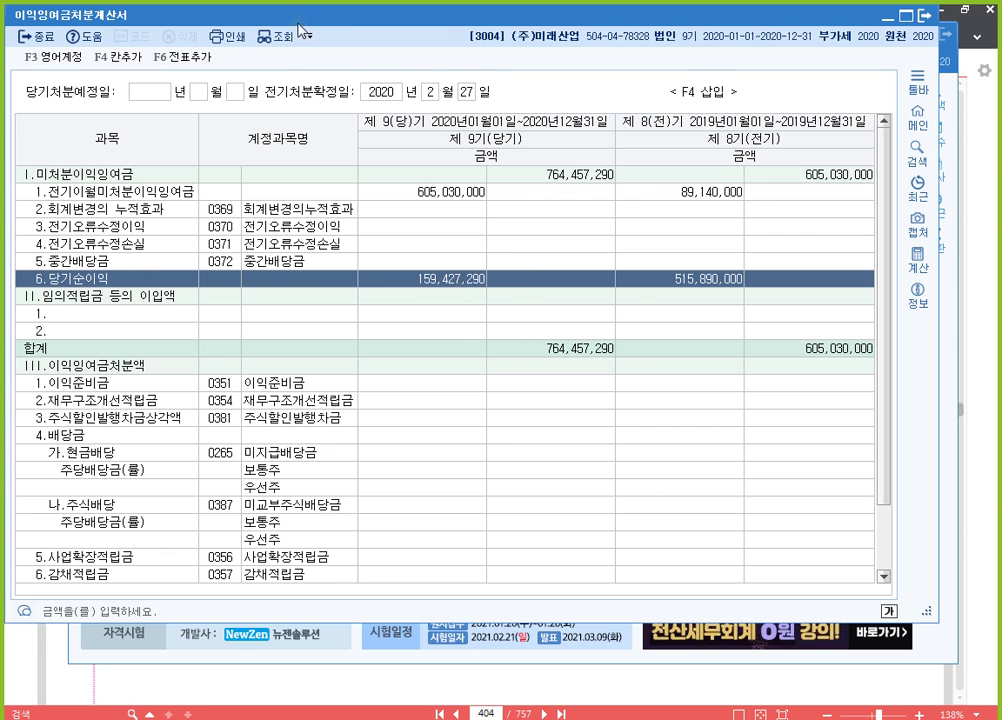
{"action": "left_click_drag", "start_coordinate": [237, 20], "coordinate": [277, 40]}
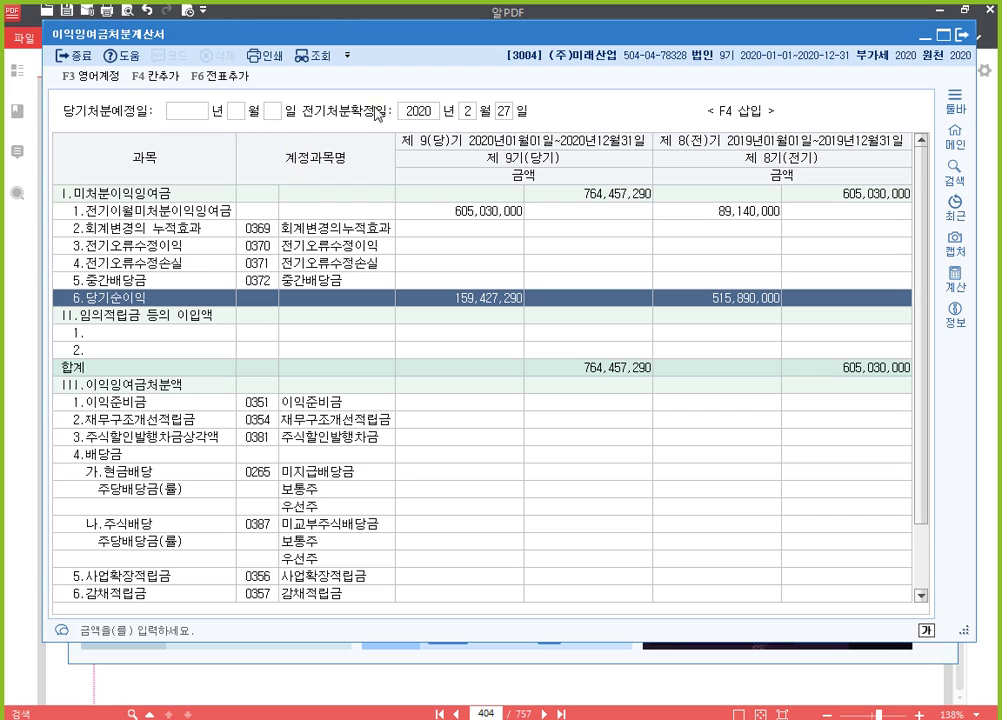
{"action": "left_click", "coordinate": [414, 110]}
{"action": "left_click", "coordinate": [196, 116]}
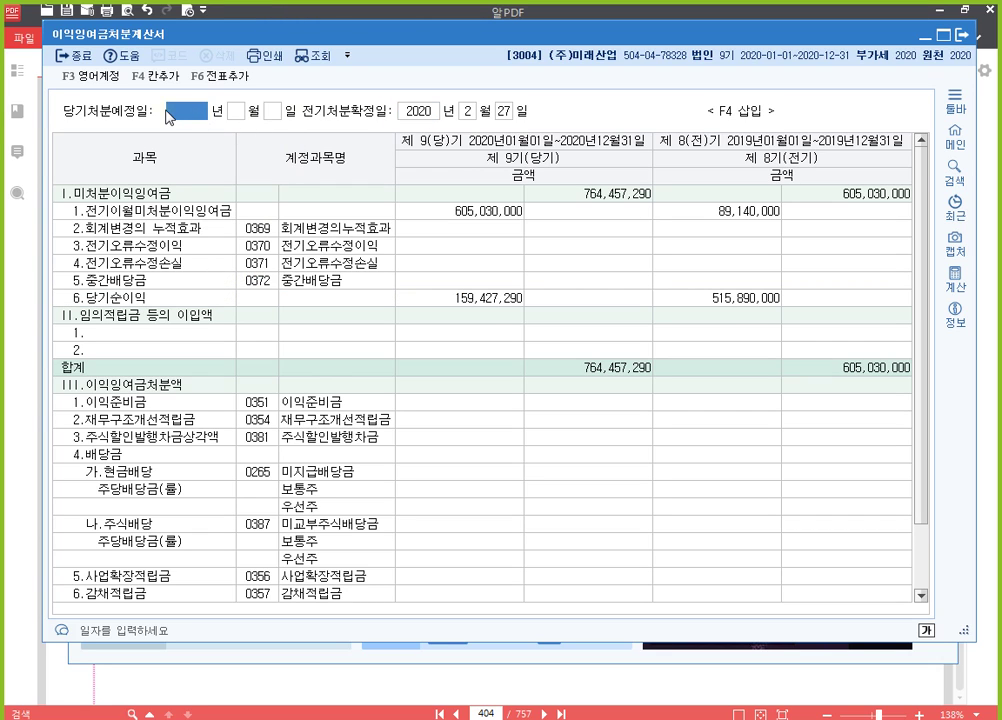
{"action": "type", "text": "2021 년 2 월 28"}
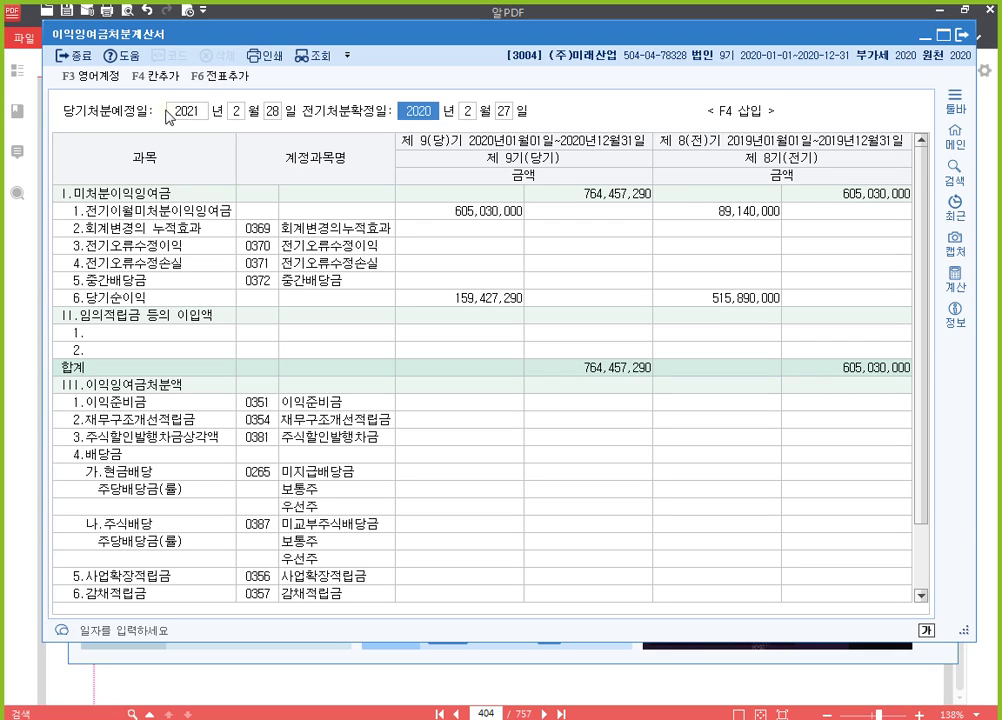
{"action": "key", "text": "Left"}
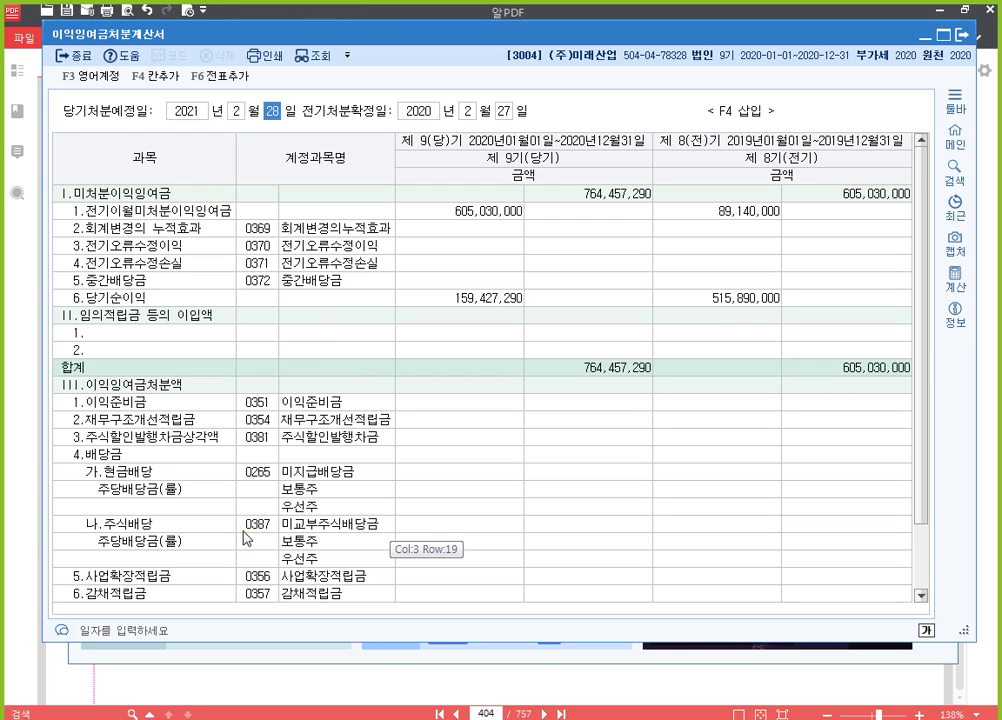
Step: Enter current-period dividends of 10,000,000 for 현금배당 and 20,000,000 for 주식배당
{"action": "left_click", "coordinate": [165, 478]}
{"action": "left_click", "coordinate": [460, 471]}
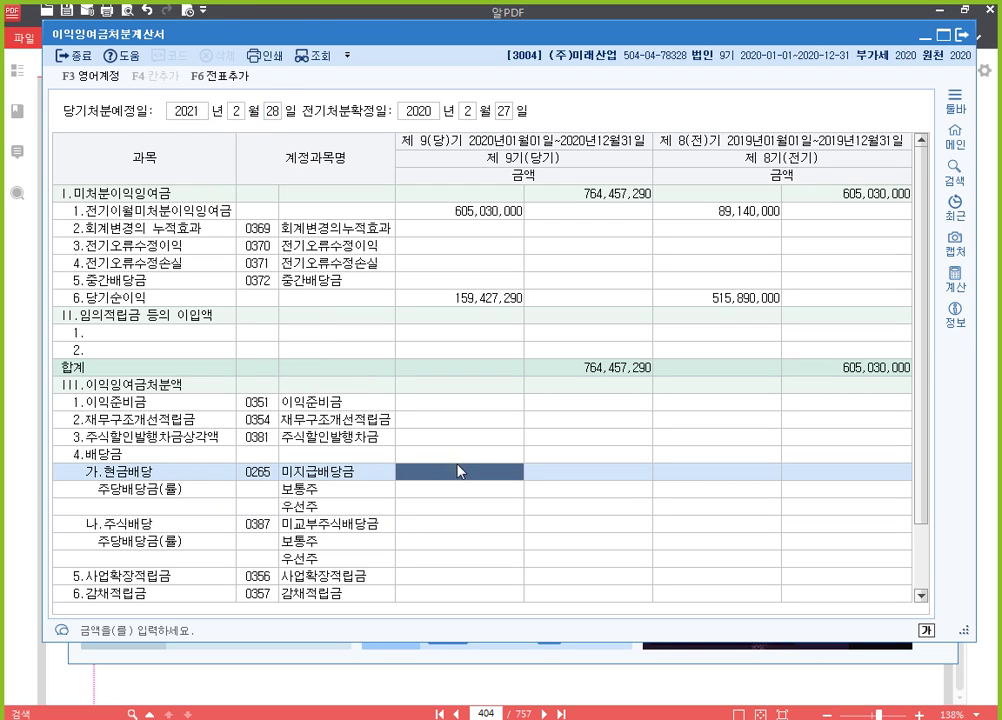
{"action": "type", "text": "10000000"}
{"action": "key", "text": "Return"}
{"action": "key", "text": "Return"}
{"action": "type", "text": "20000000"}
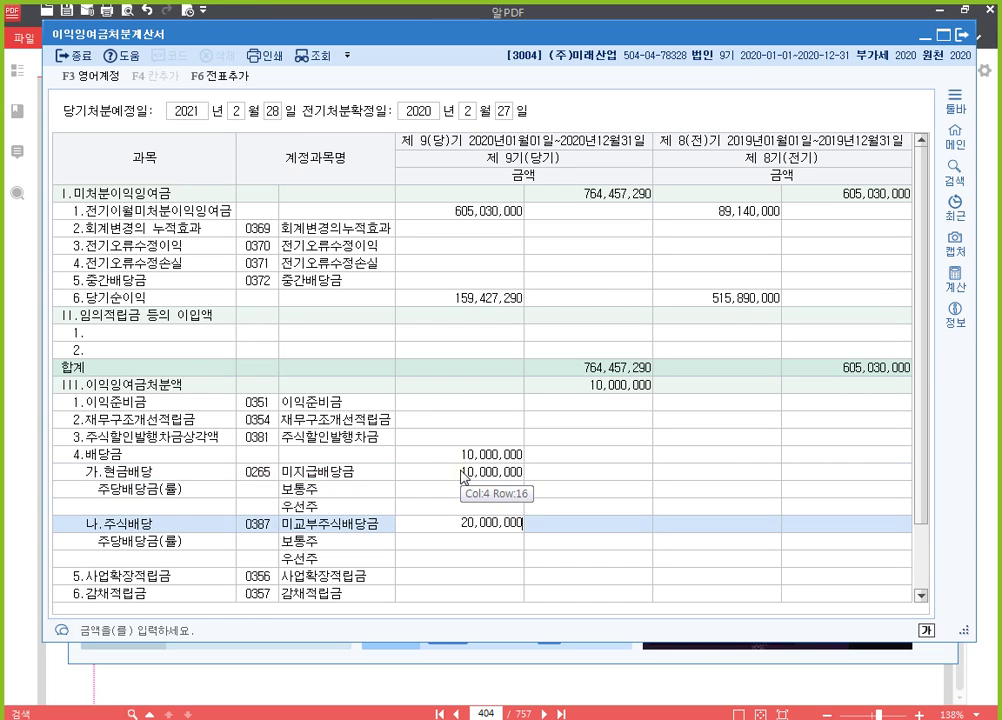
{"action": "key", "text": "Return"}
{"action": "key", "text": "Up"}
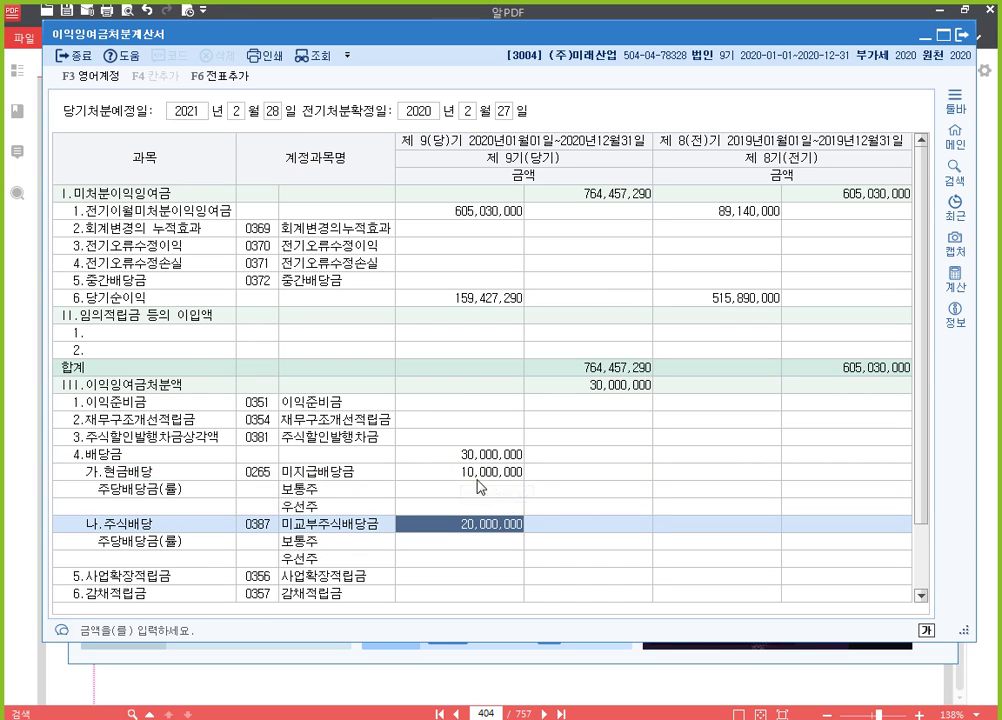
Step: Try splitting the 현금배당 in the 주당배당금(률) rows into 6,000,000 for 보통주 and 4,000,000 for 우선주
{"action": "left_click", "coordinate": [503, 474]}
{"action": "left_click", "coordinate": [490, 526]}
{"action": "left_click", "coordinate": [496, 475]}
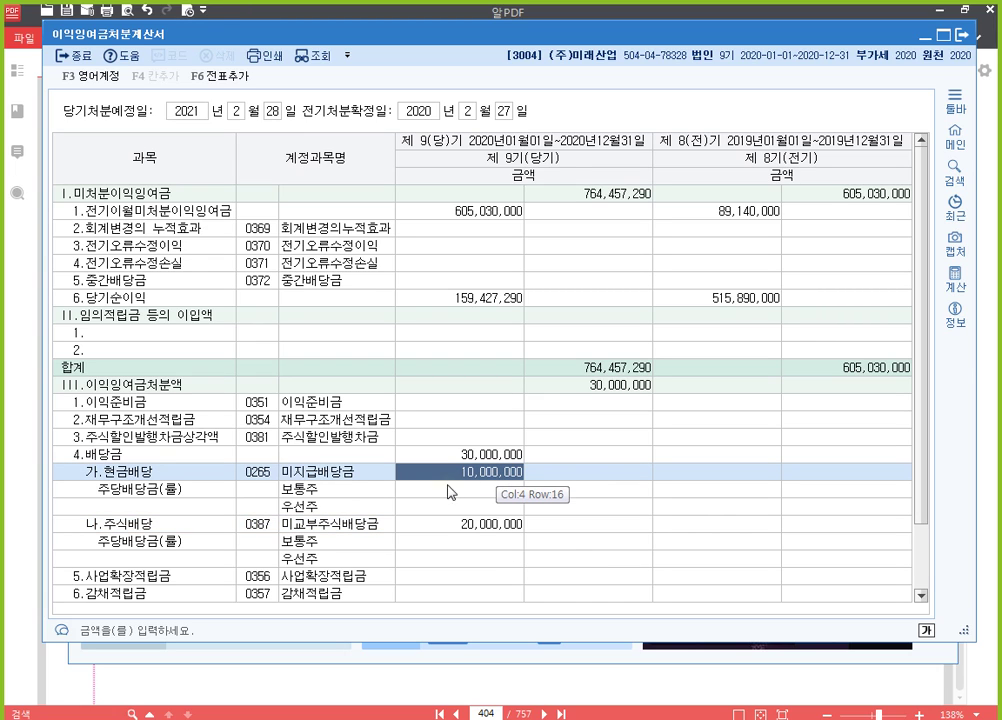
{"action": "left_click", "coordinate": [421, 490]}
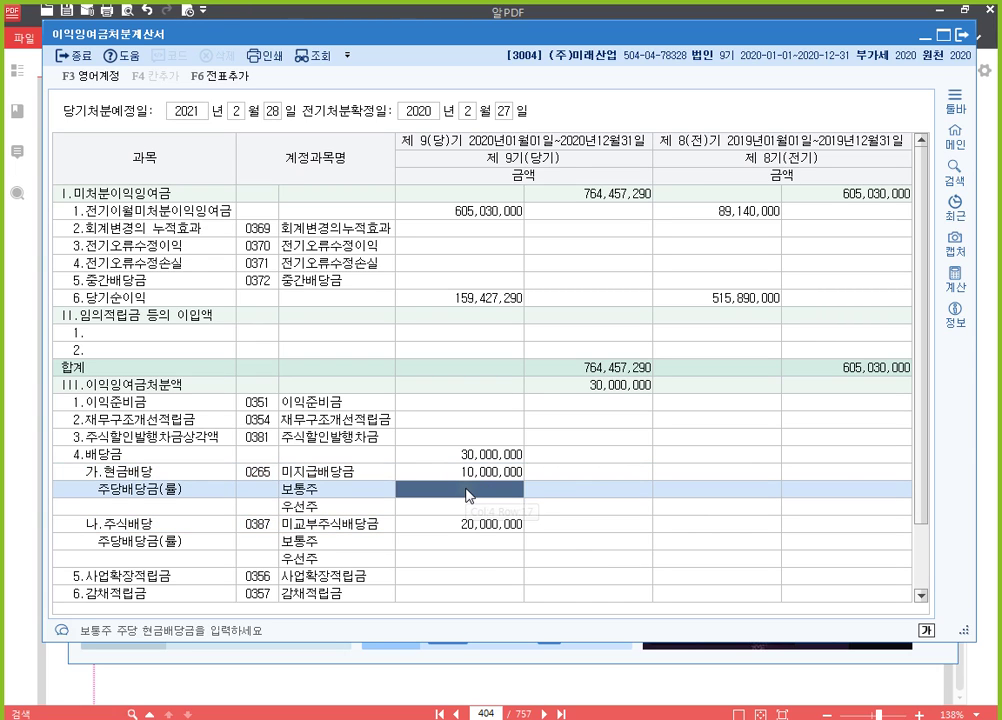
{"action": "left_click", "coordinate": [469, 494]}
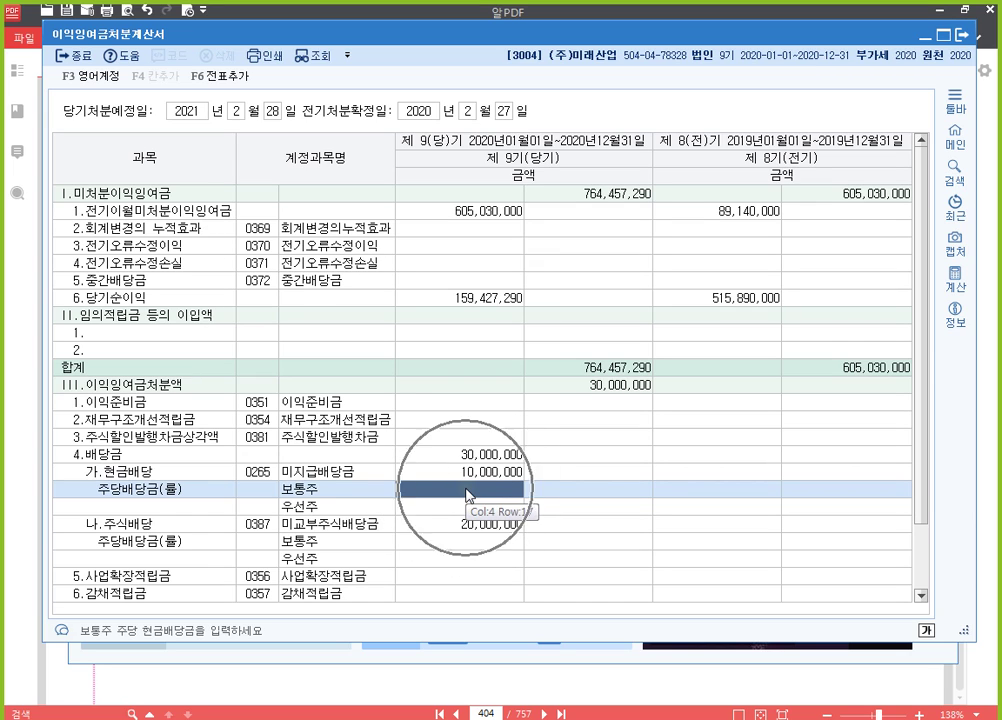
{"action": "left_click", "coordinate": [468, 472]}
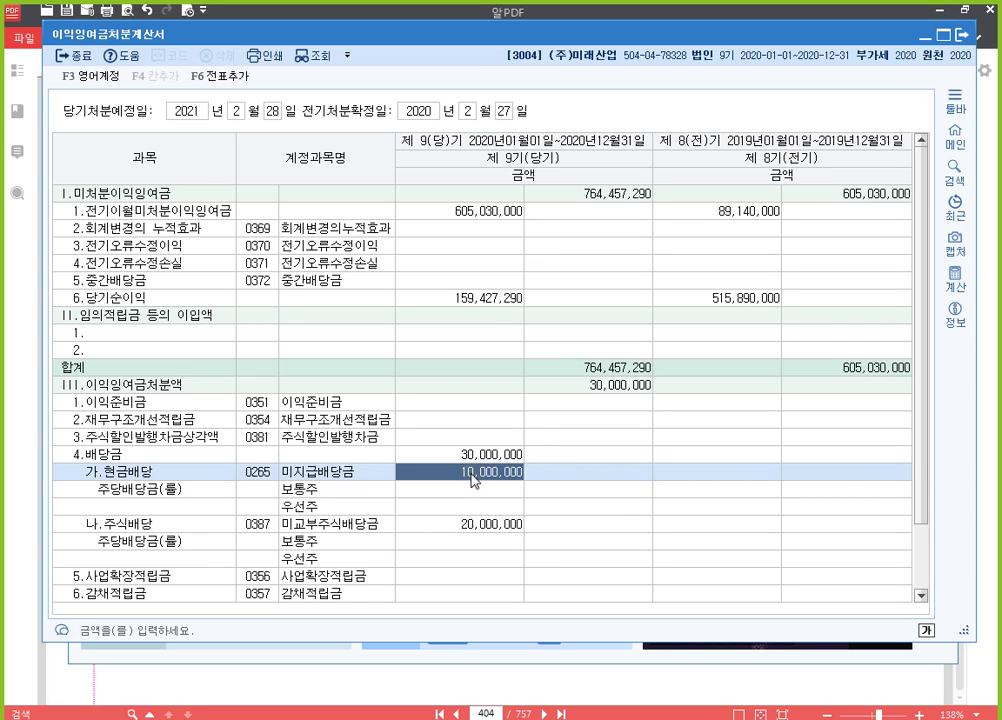
{"action": "left_click", "coordinate": [498, 490]}
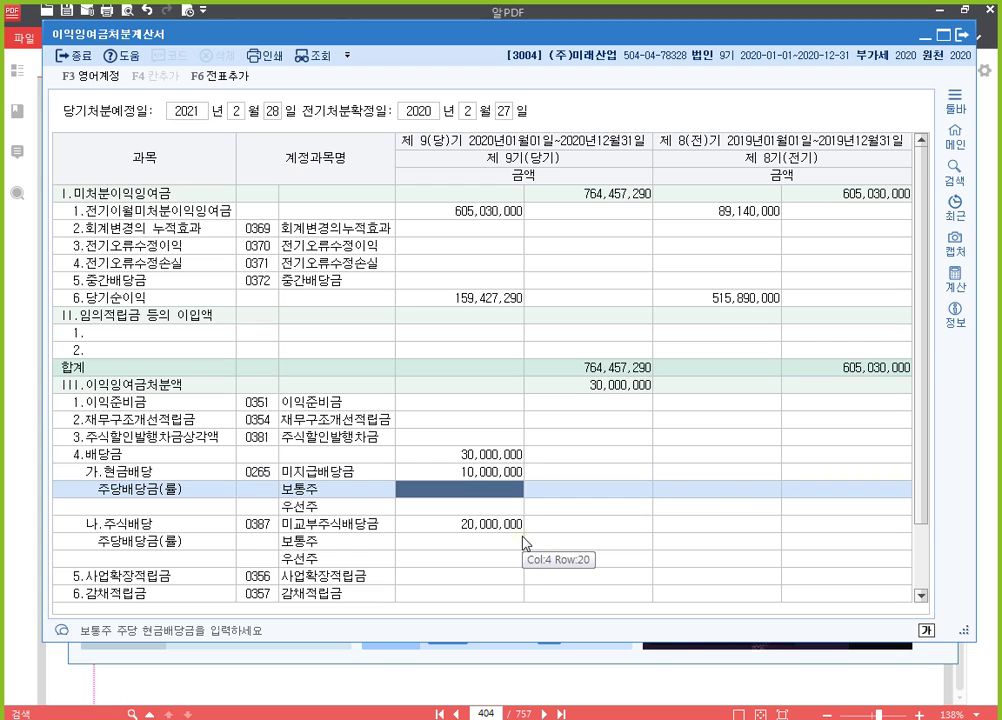
{"action": "key", "text": "Up"}
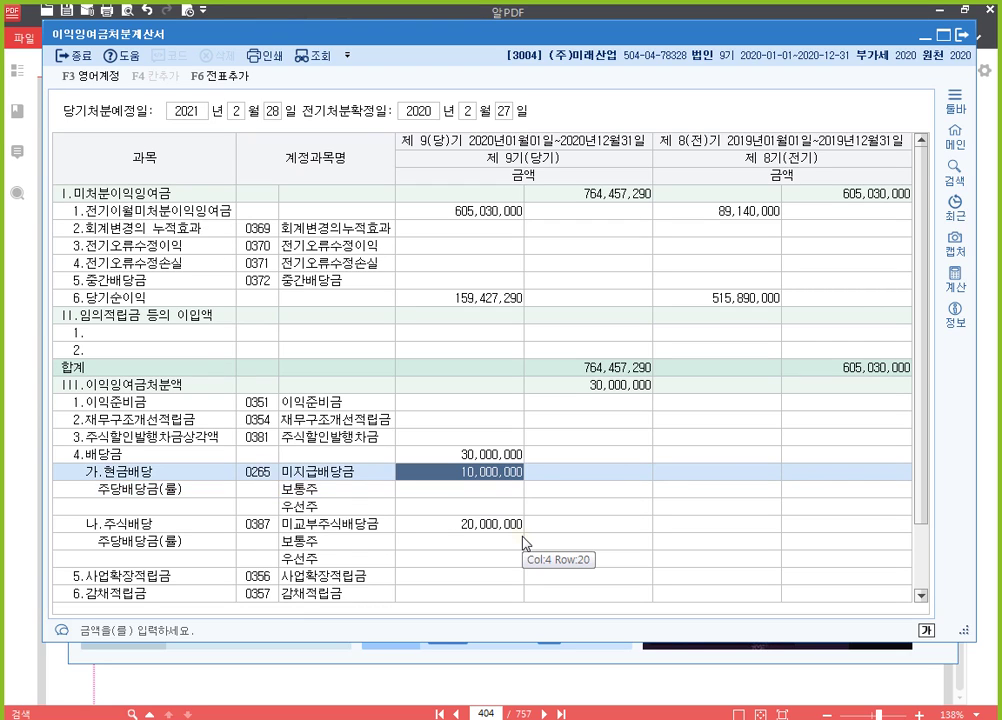
{"action": "key", "text": "Down"}
{"action": "type", "text": "6,000,000"}
{"action": "key", "text": "Return"}
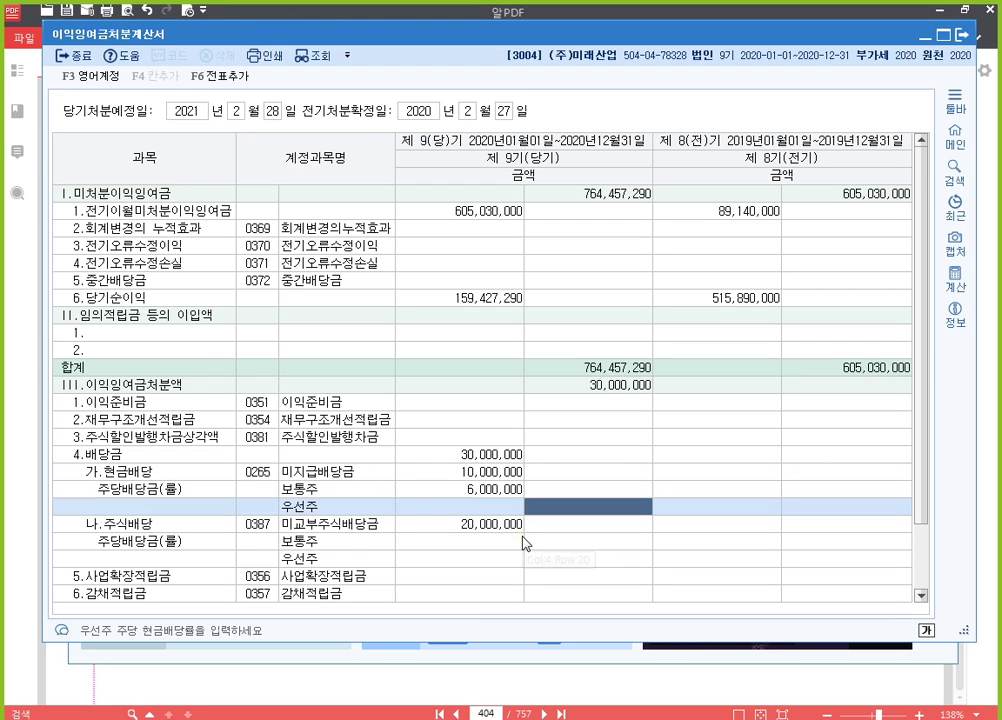
{"action": "type", "text": "4000000"}
{"action": "key", "text": "Return"}
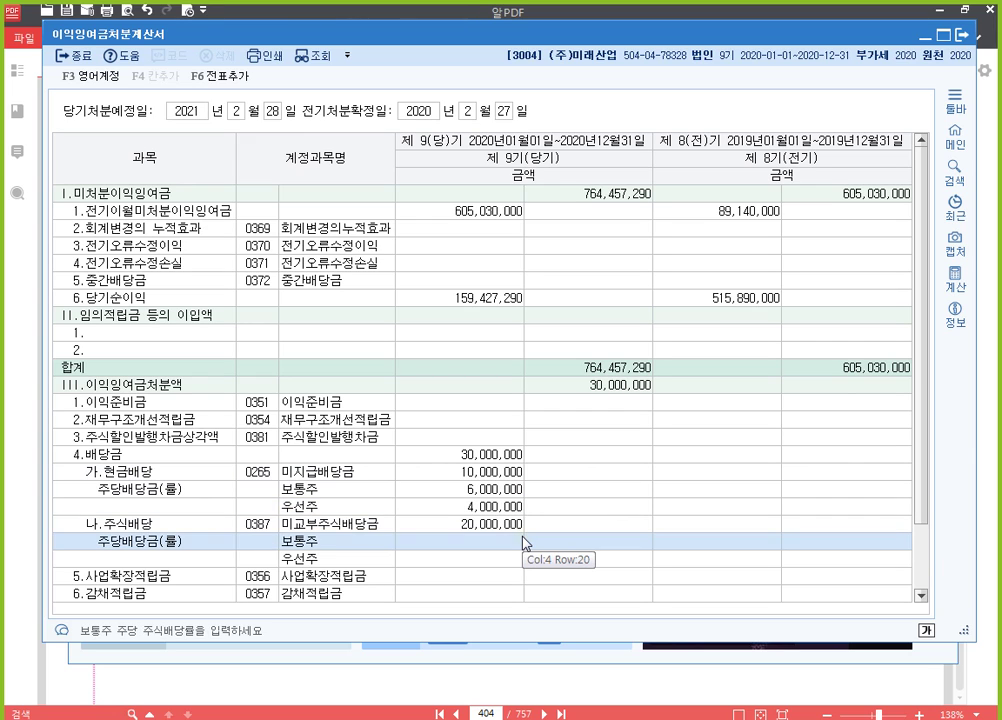
Step: Clear the 보통주 and 우선주 amounts under 현금배당
{"action": "key", "text": "Up"}
{"action": "key", "text": "Up"}
{"action": "key", "text": "Up"}
{"action": "type", "text": "0"}
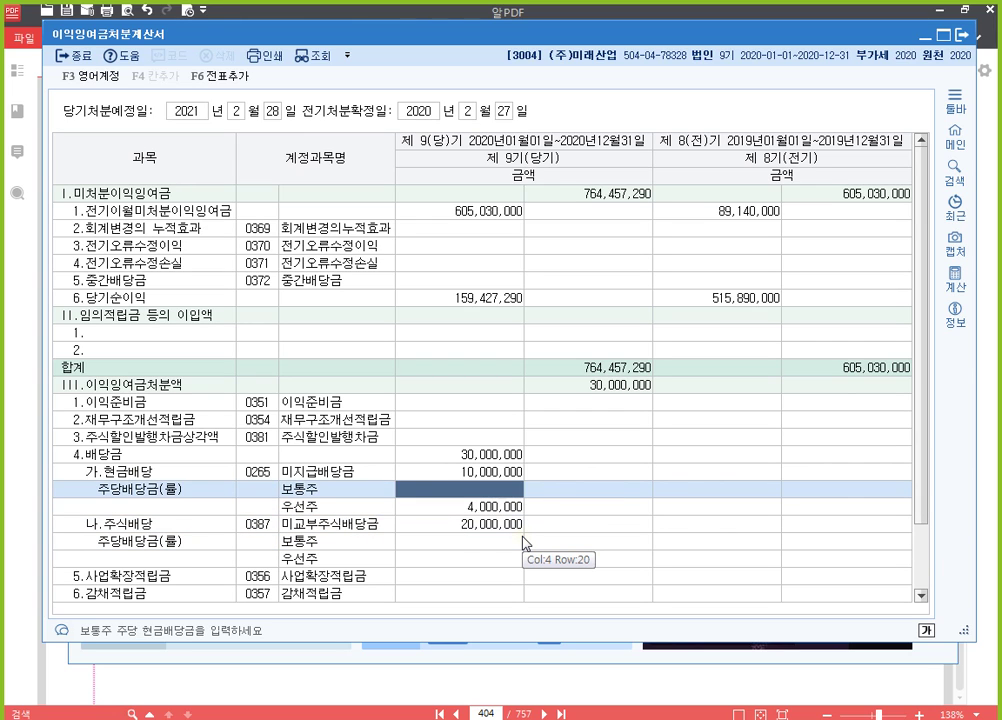
{"action": "key", "text": "Return"}
{"action": "type", "text": "0"}
{"action": "key", "text": "Return"}
{"action": "key", "text": "Up"}
{"action": "key", "text": "Up"}
{"action": "key", "text": "Up"}
{"action": "key", "text": "Up"}
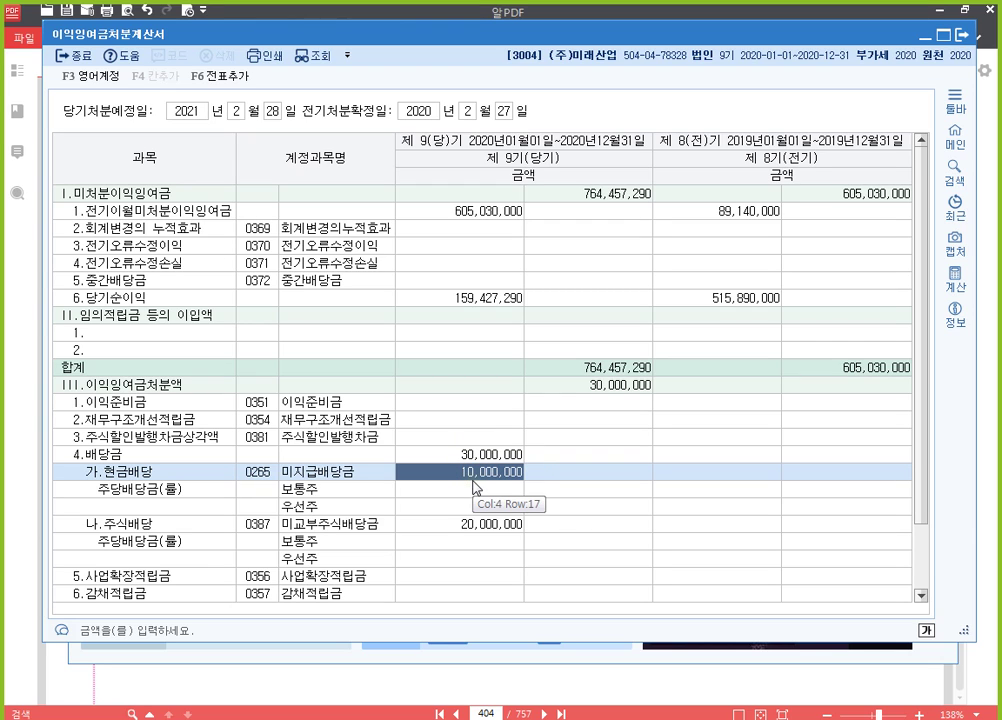
Step: Set the current-period 이익준비금 to 1,000,000 and compare it with the 현금배당 amount
{"action": "left_click", "coordinate": [490, 410]}
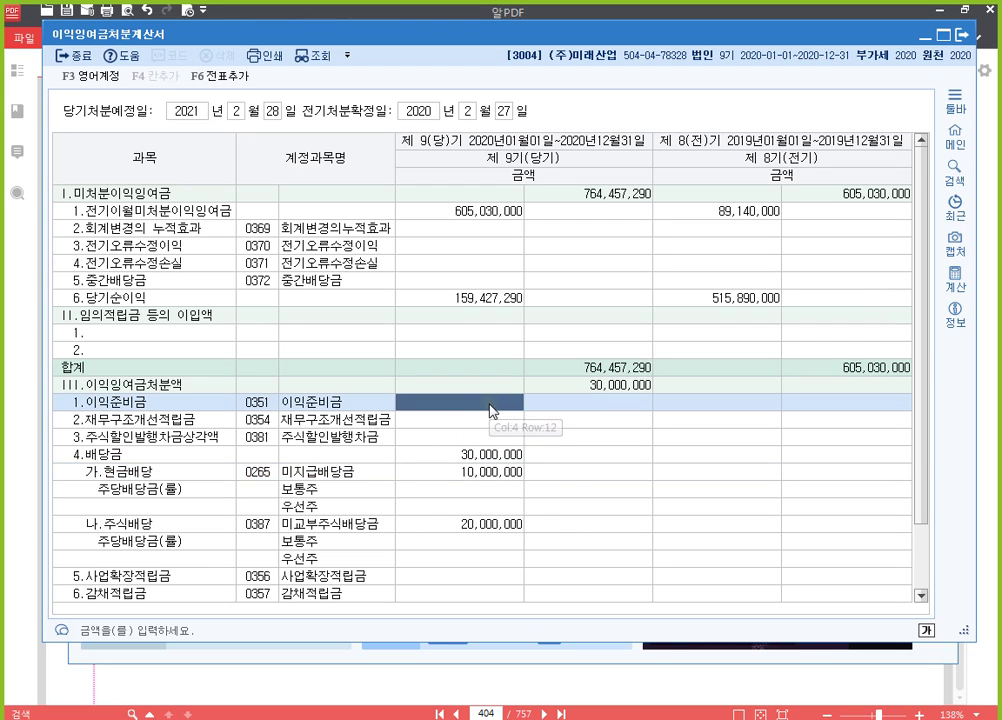
{"action": "type", "text": "1000000"}
{"action": "key", "text": "Return"}
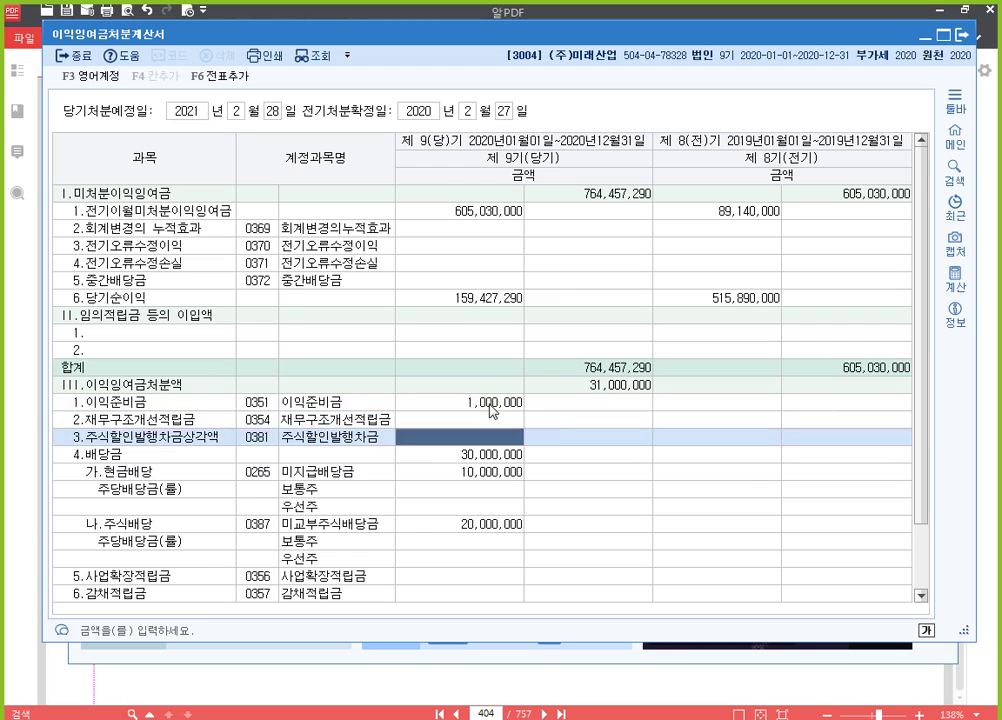
{"action": "key", "text": "Up"}
{"action": "key", "text": "Up"}
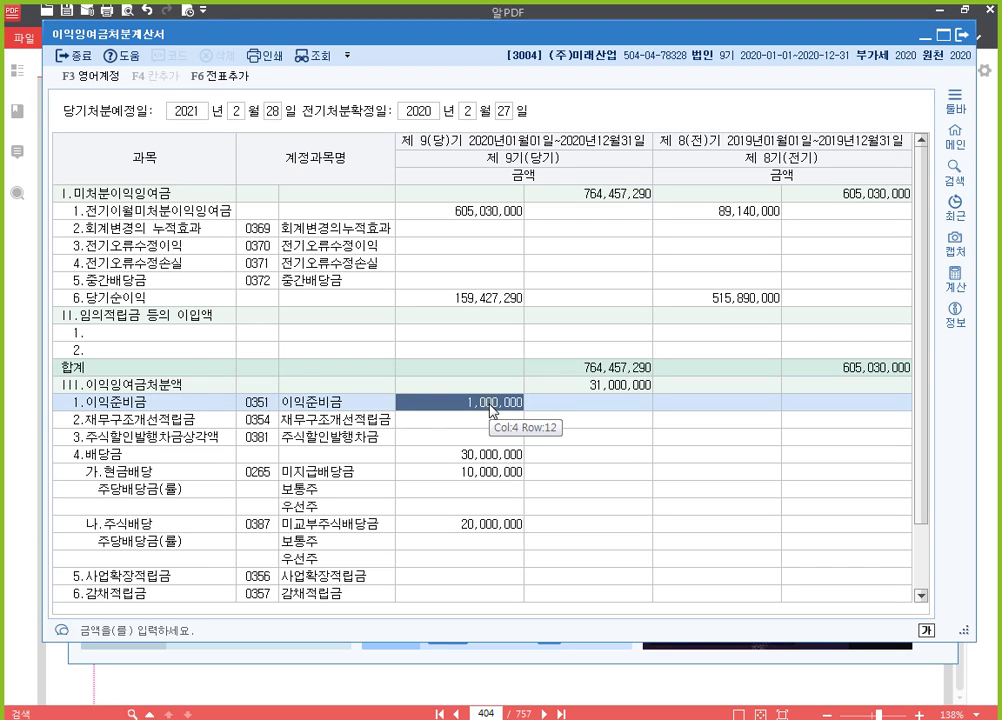
{"action": "left_click", "coordinate": [496, 479]}
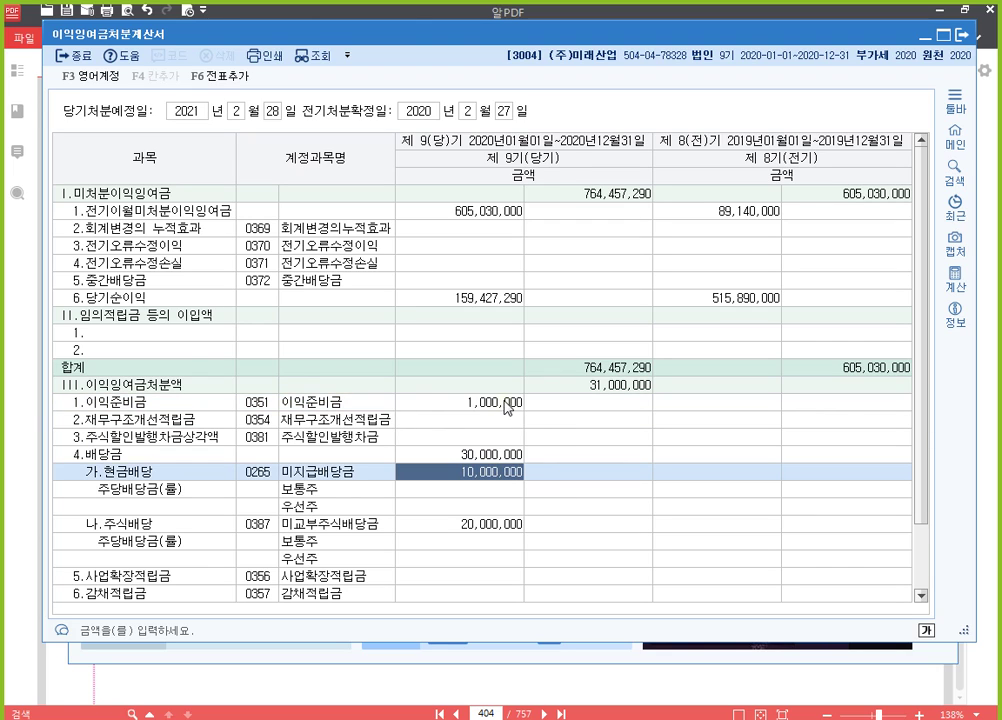
{"action": "left_click", "coordinate": [507, 404]}
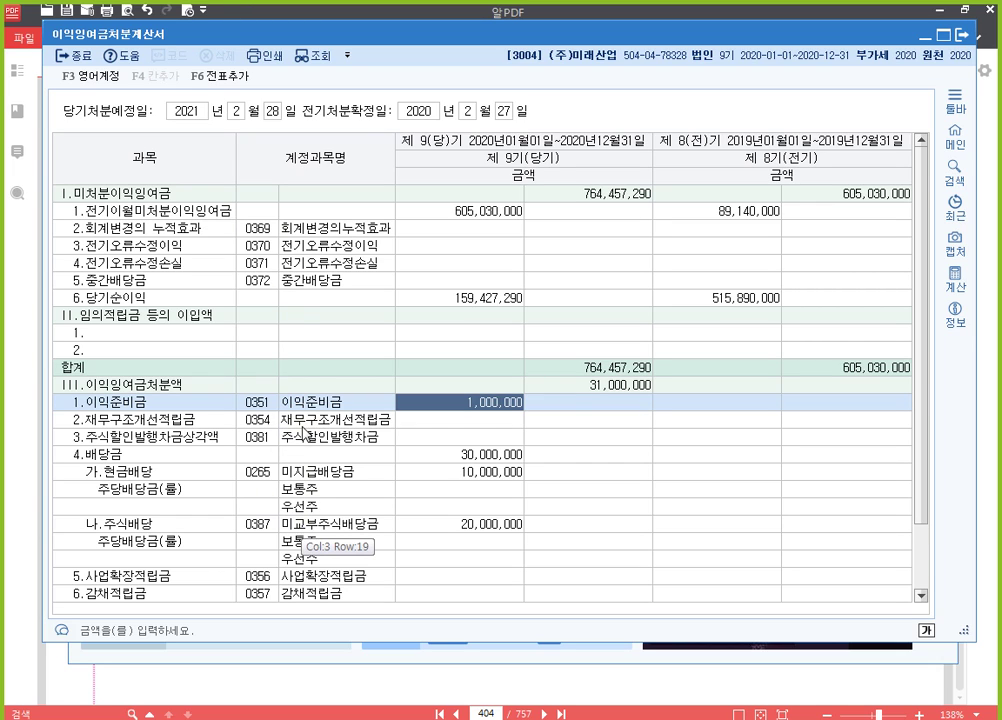
Step: Run 전표추가 for 이익잉여금처분계산서 and respond to its dialog
{"action": "left_click", "coordinate": [222, 80]}
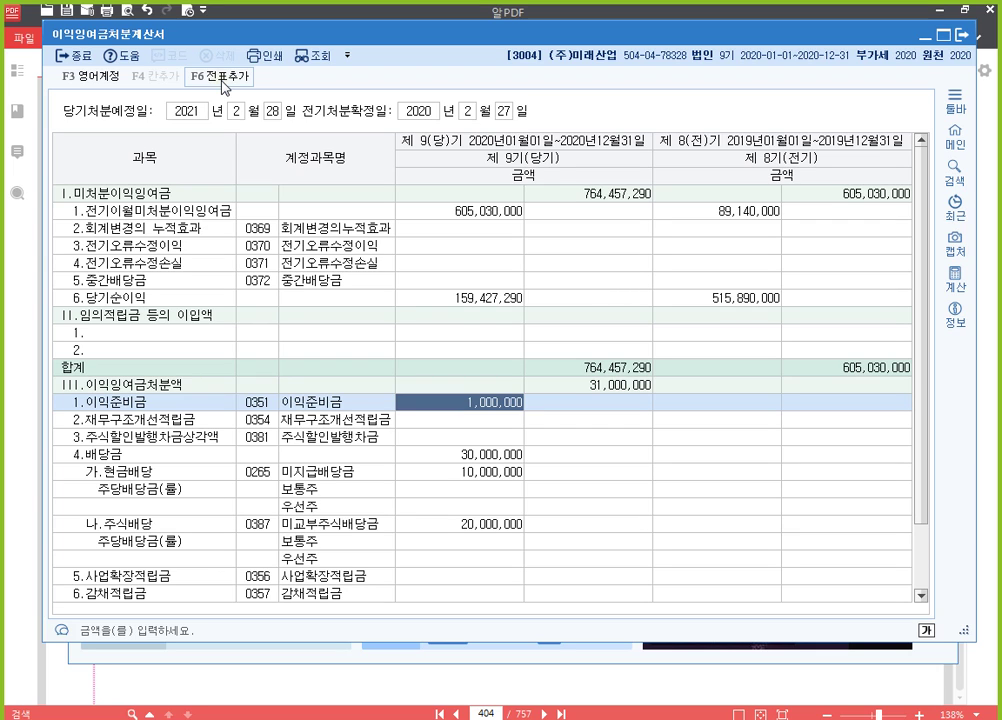
{"action": "left_click", "coordinate": [222, 85]}
{"action": "left_click", "coordinate": [592, 360]}
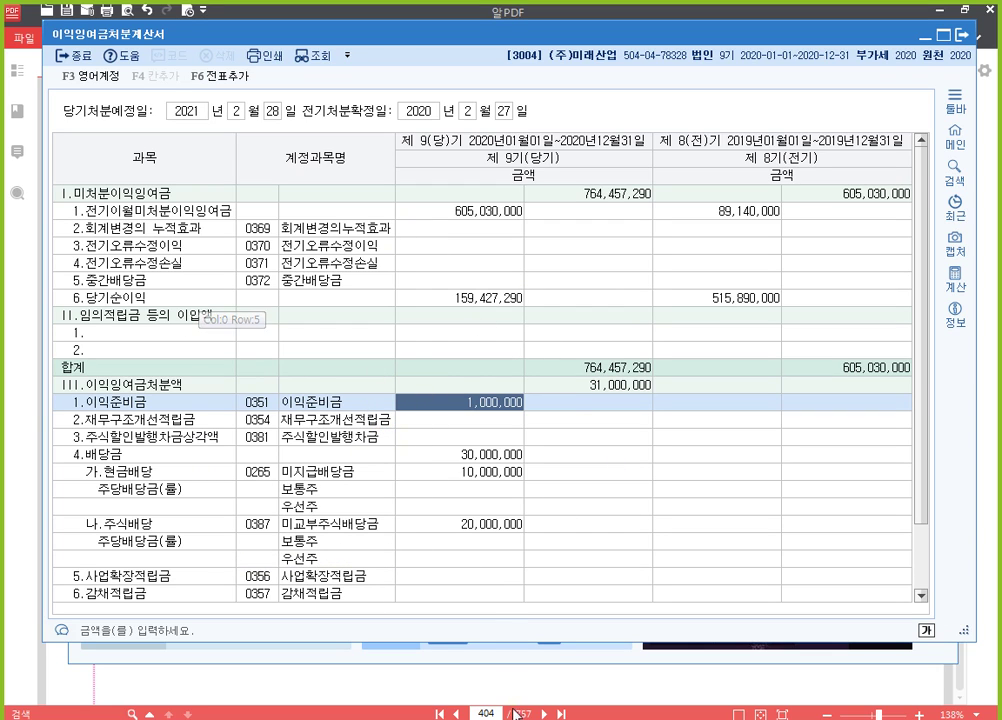
Step: Leave 이익잉여금처분계산서 and open the 일반전표입력 vouchers for 31 December 2020
{"action": "key", "text": "Escape"}
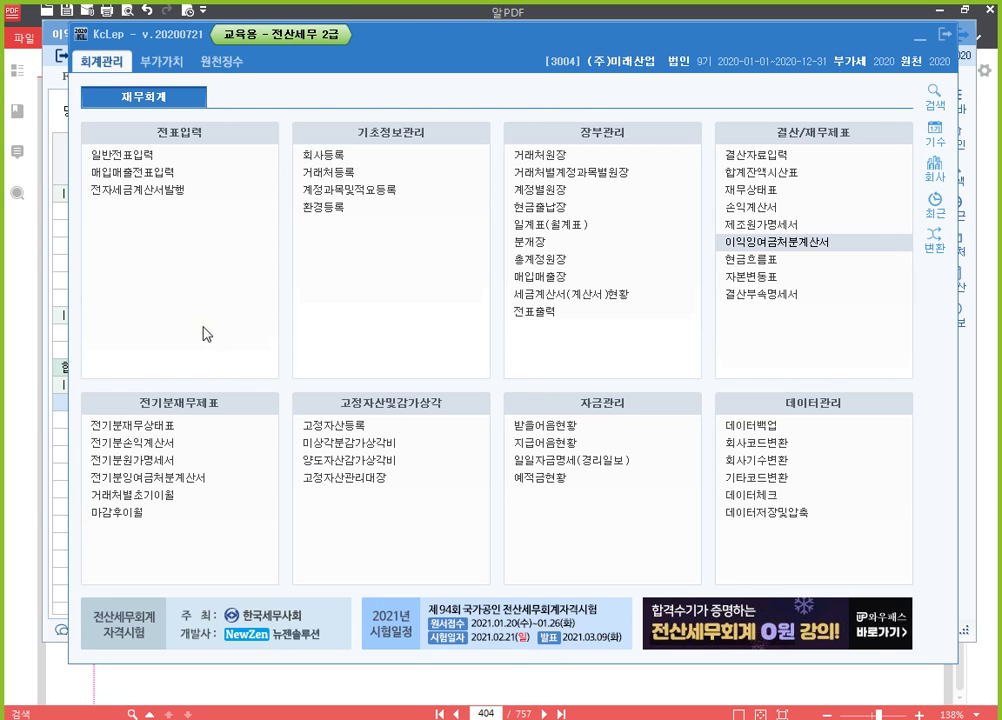
{"action": "key", "text": "Return"}
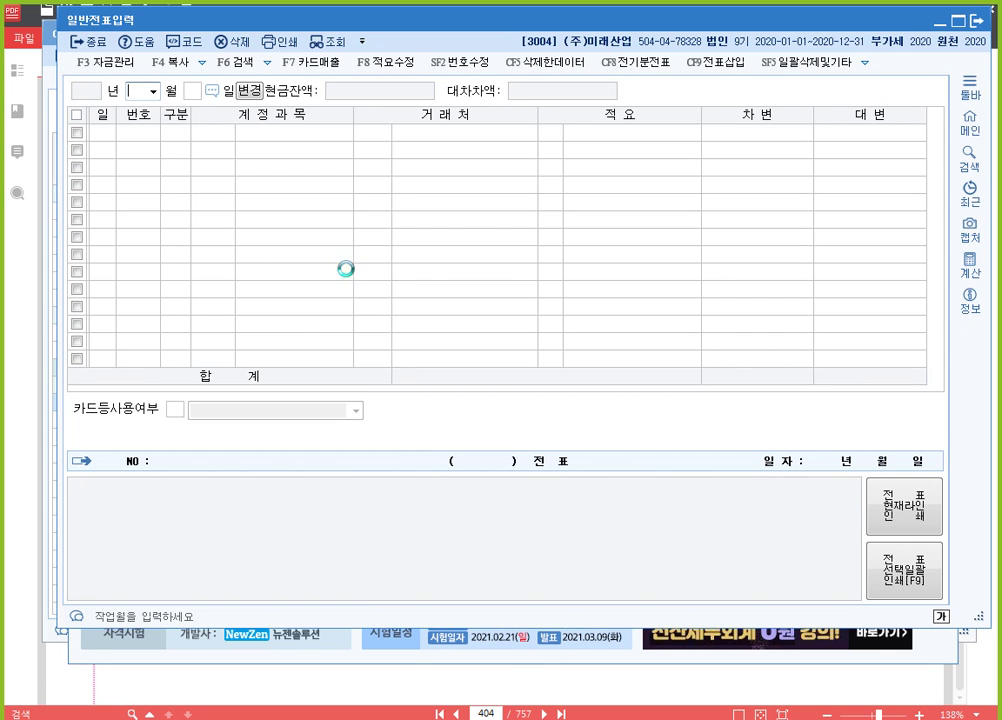
{"action": "type", "text": "31"}
{"action": "key", "text": "Return"}
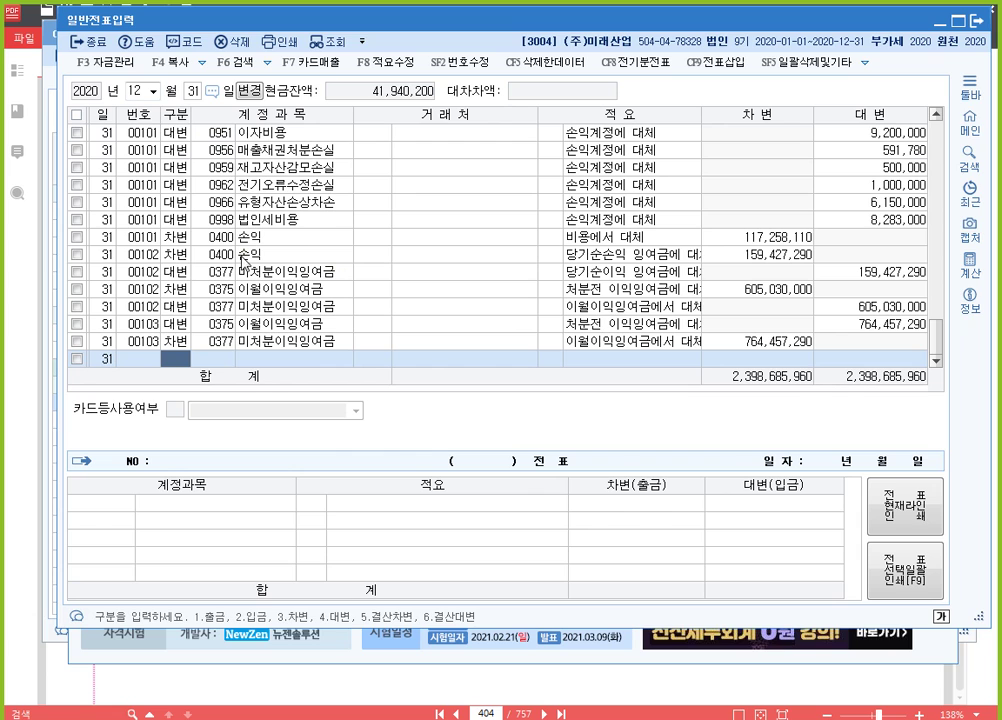
Step: Look back through the 손익 closing vouchers to voucher 00100, which transfers the revenue accounts to 손익
{"action": "left_click", "coordinate": [303, 309]}
{"action": "left_click", "coordinate": [310, 188]}
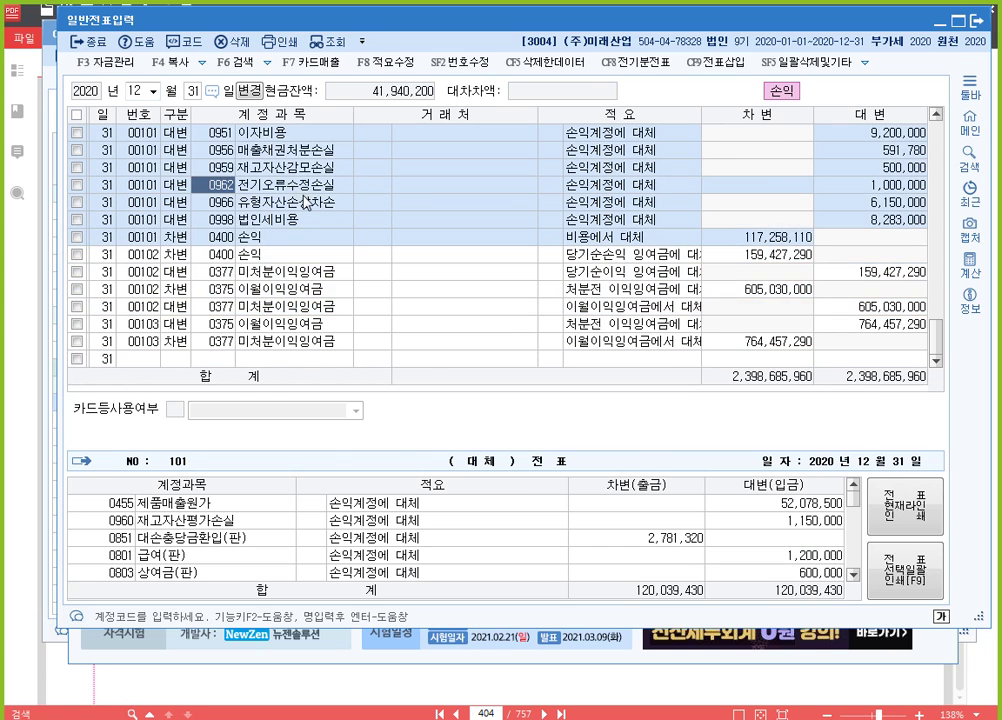
{"action": "scroll", "coordinate": [314, 235], "scroll_direction": "up", "scroll_amount": 3}
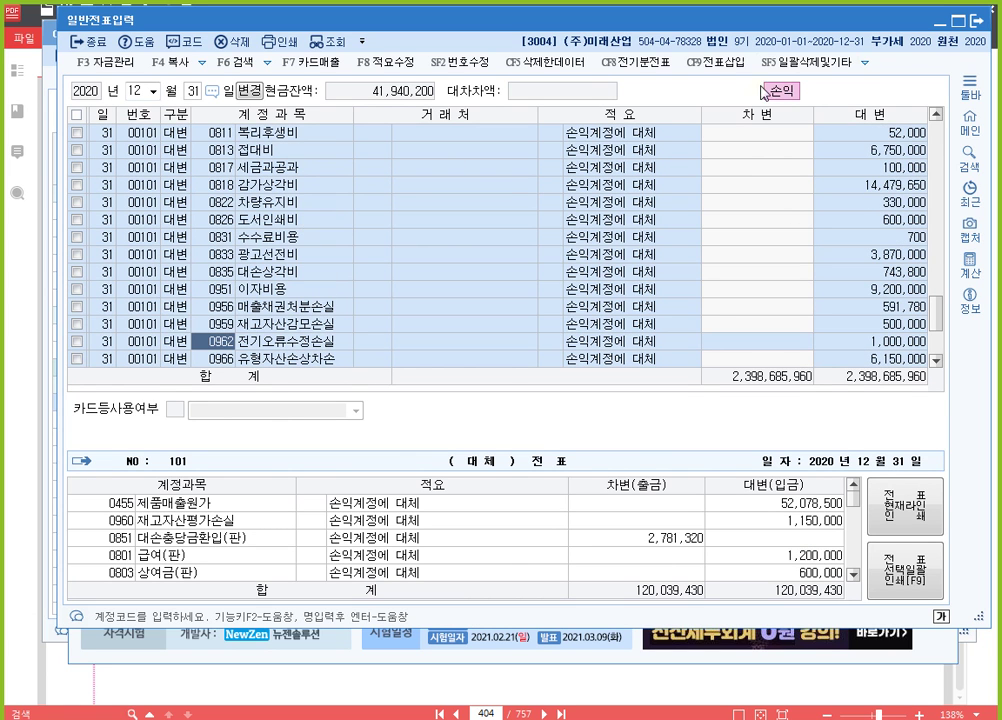
{"action": "scroll", "coordinate": [212, 195], "scroll_direction": "up", "scroll_amount": 6}
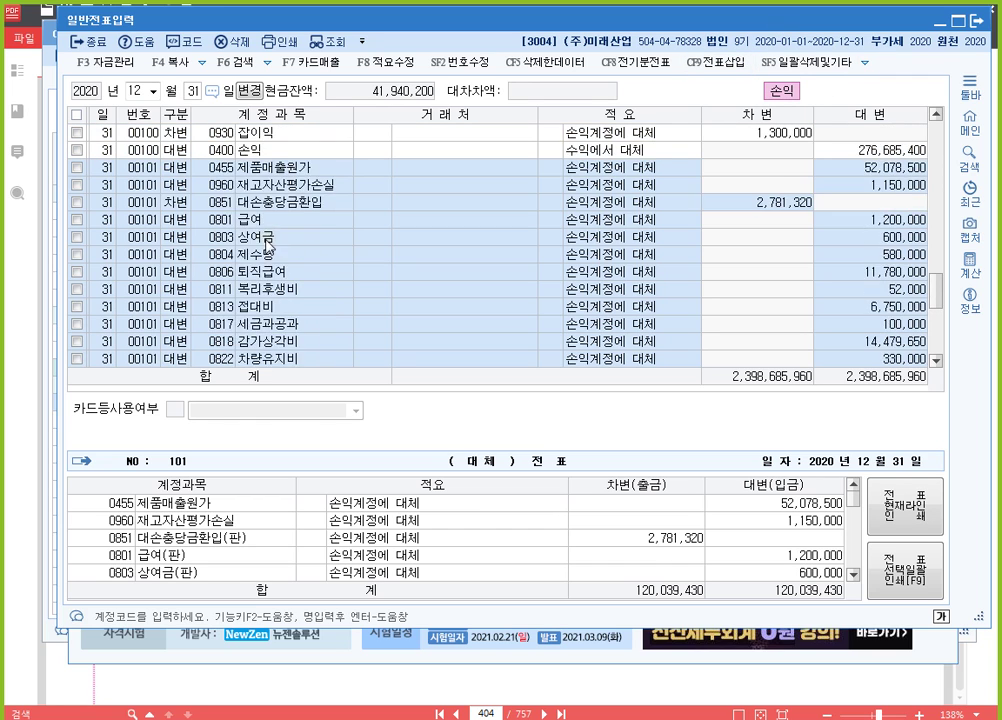
{"action": "left_click", "coordinate": [266, 206]}
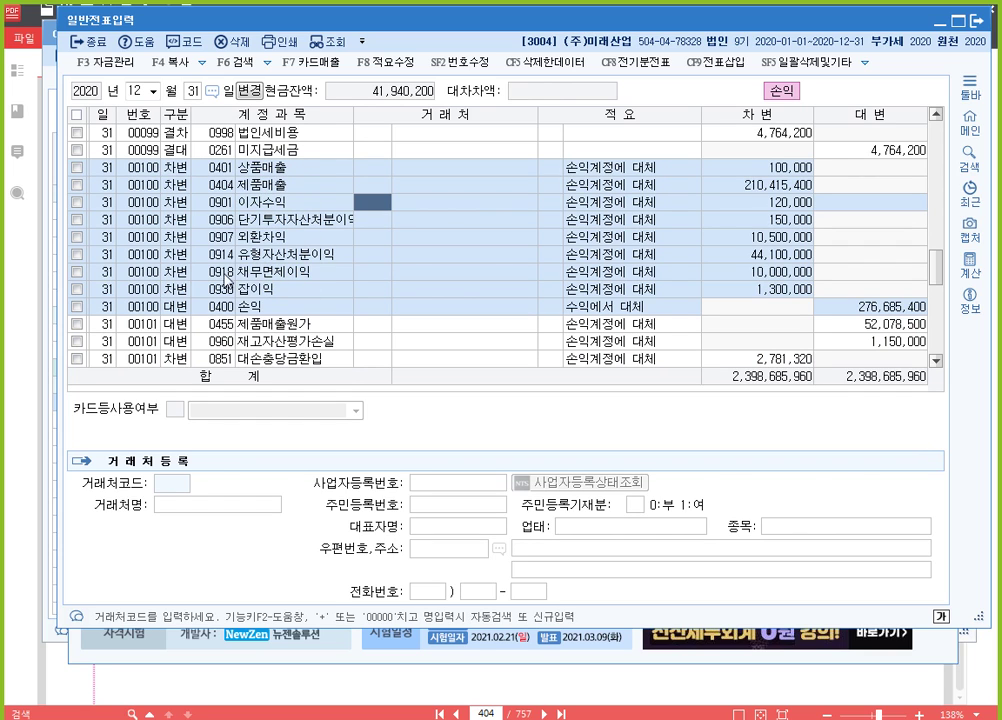
Step: Examine voucher 00101, which transfers the expense accounts such as 급여 and 법인세비용 to 손익
{"action": "scroll", "coordinate": [283, 234], "scroll_direction": "down", "scroll_amount": 1}
{"action": "scroll", "coordinate": [283, 234], "scroll_direction": "down", "scroll_amount": 2}
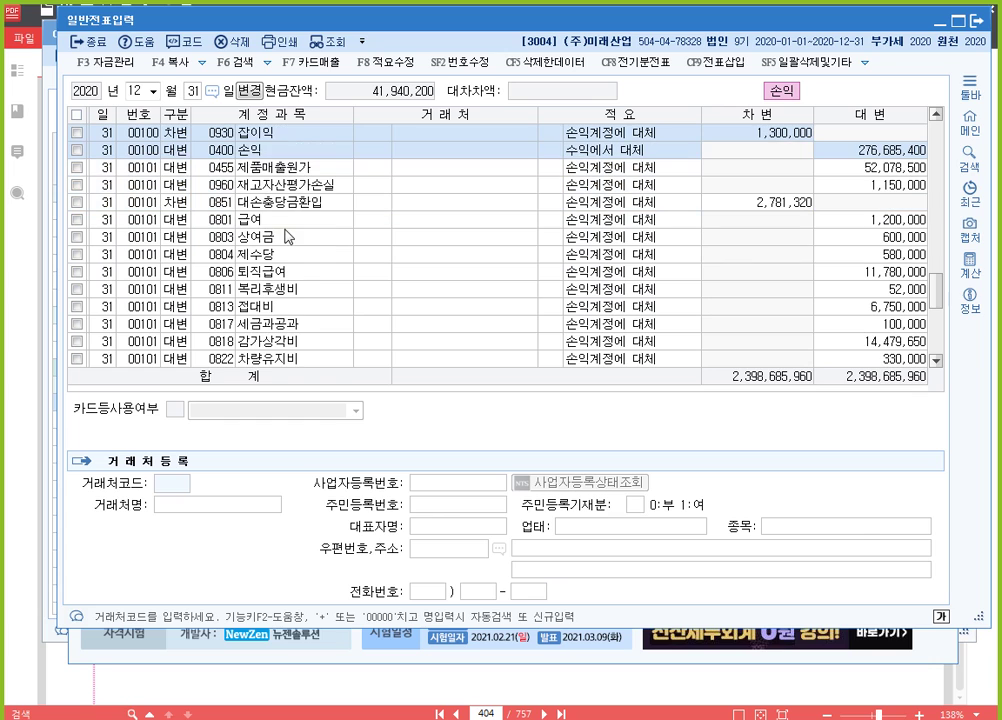
{"action": "left_click", "coordinate": [224, 219]}
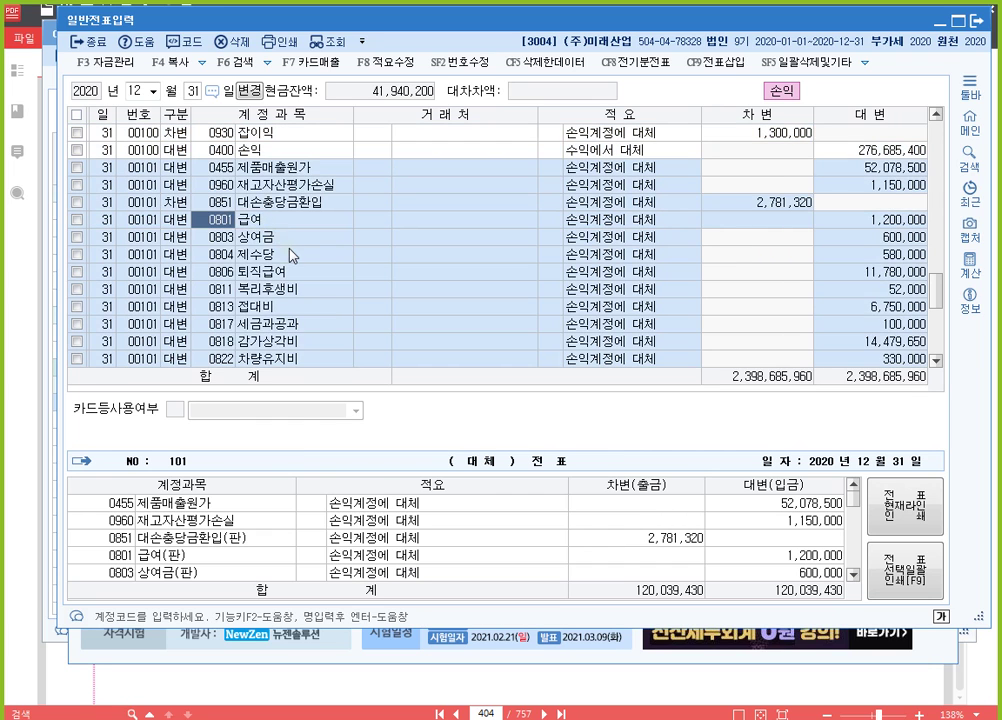
{"action": "scroll", "coordinate": [222, 194], "scroll_direction": "down", "scroll_amount": 1}
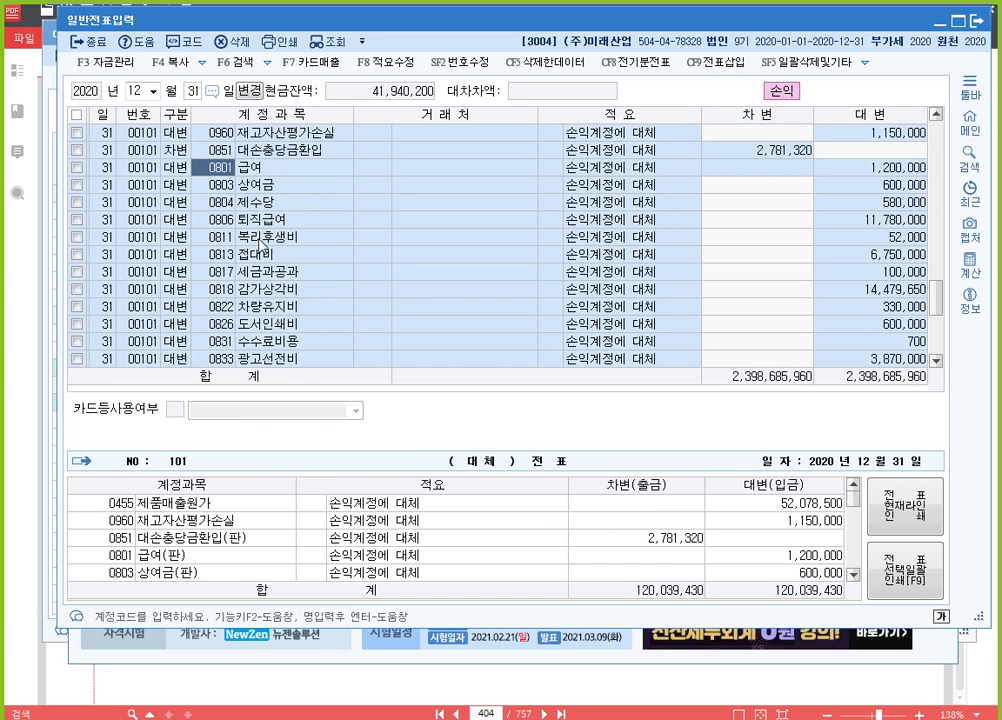
{"action": "scroll", "coordinate": [206, 193], "scroll_direction": "down", "scroll_amount": 4}
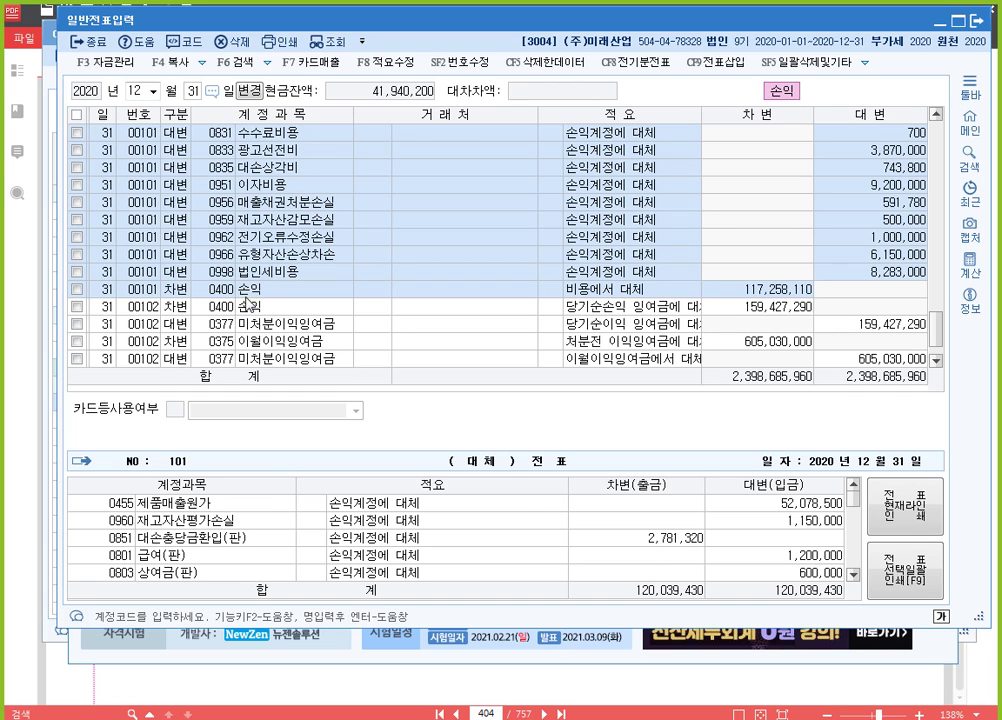
Step: Examine vouchers 00102 and 00103, which transfer 손익 and 이월이익잉여금 through 미처분이익잉여금
{"action": "scroll", "coordinate": [246, 305], "scroll_direction": "down", "scroll_amount": 1}
{"action": "left_click", "coordinate": [267, 272]}
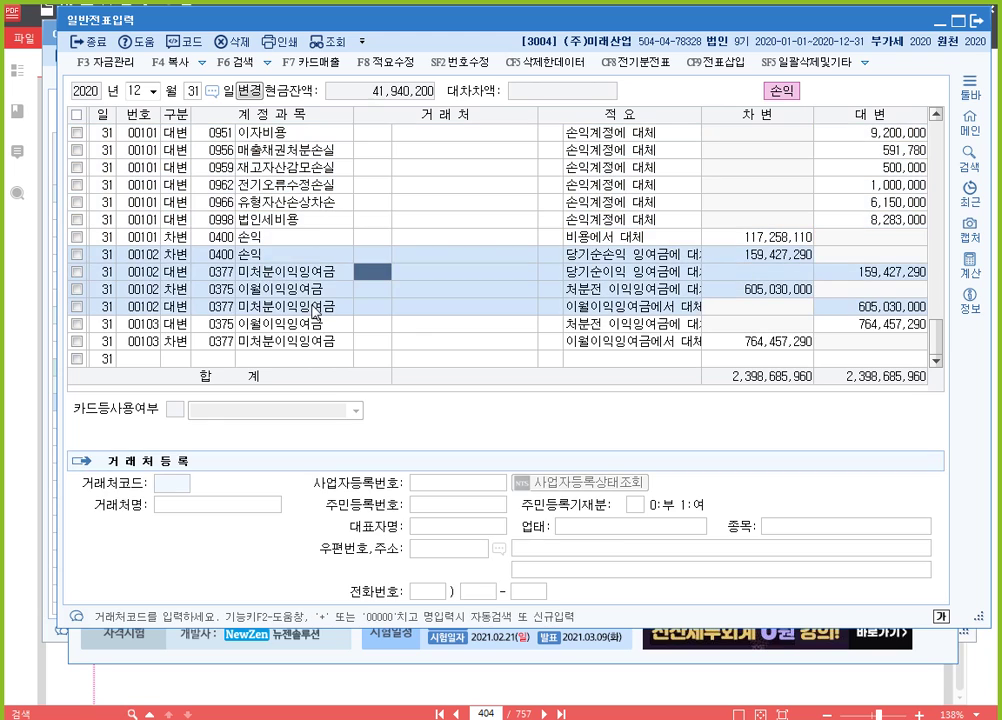
{"action": "left_click", "coordinate": [251, 326]}
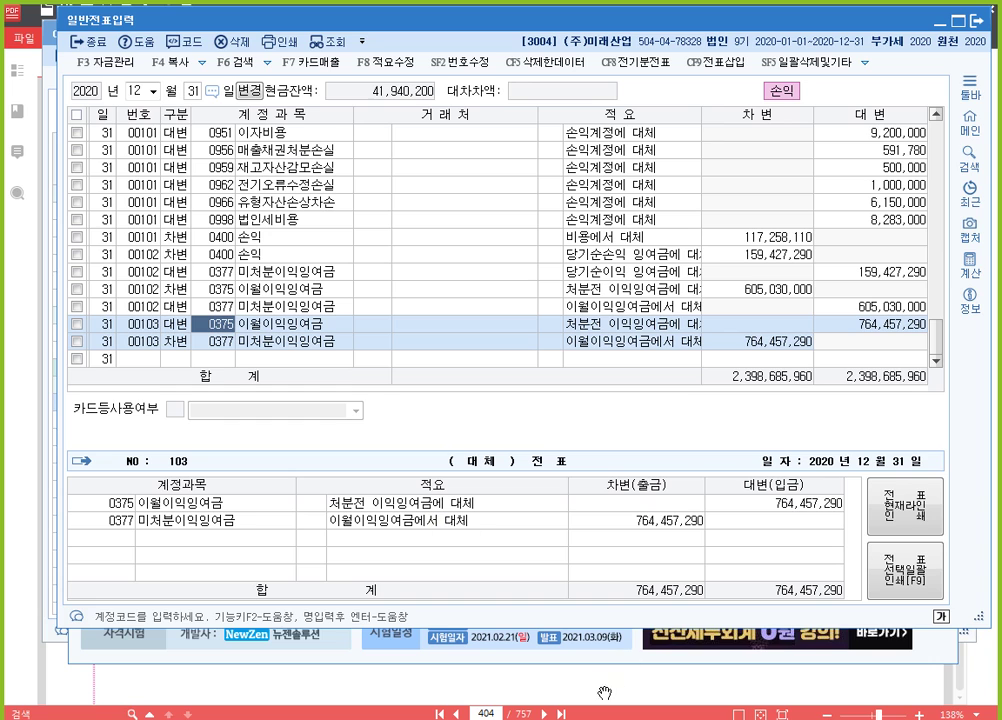
Step: Close the voucher and appropriation windows, open 합계잔액시산표 for 31 December 2020, and examine the revenue and expense account balances
{"action": "key", "text": "Escape"}
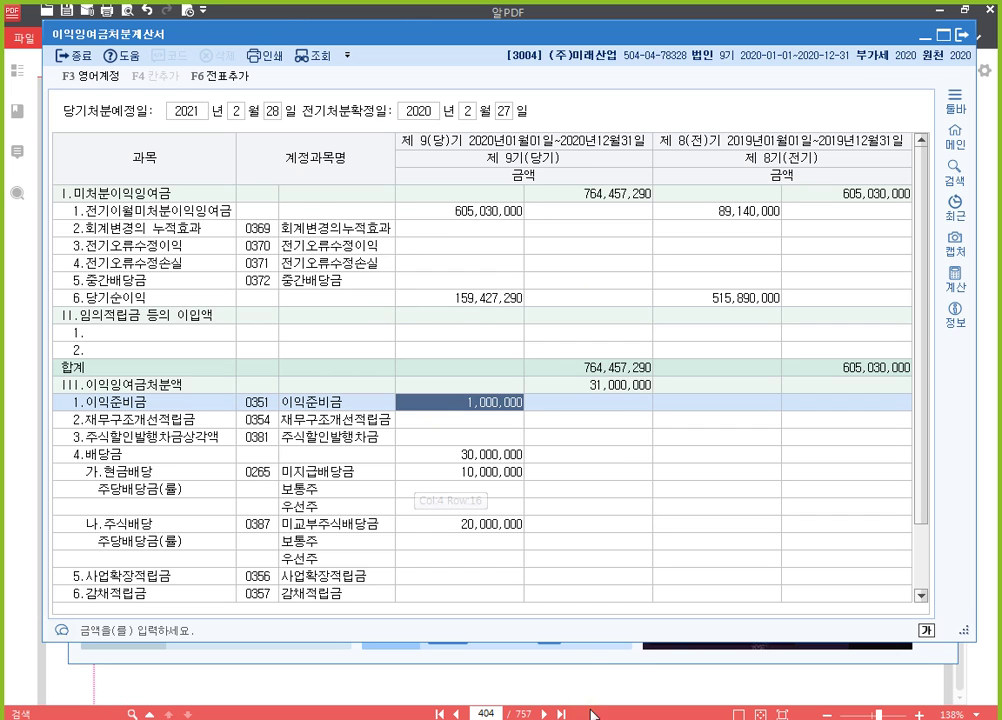
{"action": "key", "text": "Escape"}
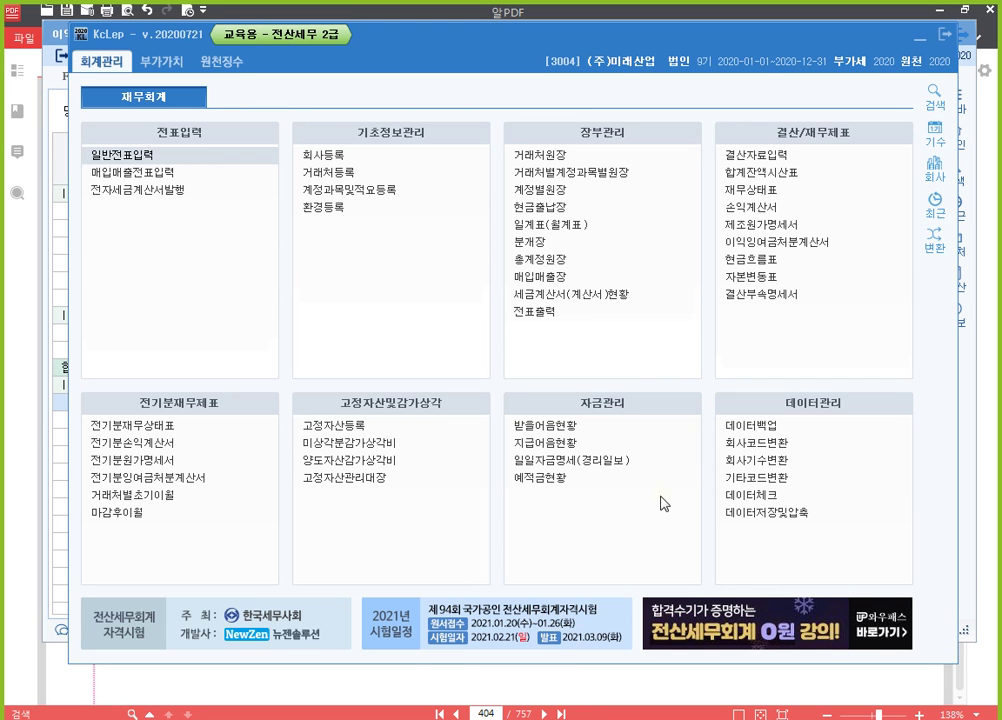
{"action": "left_click", "coordinate": [756, 172]}
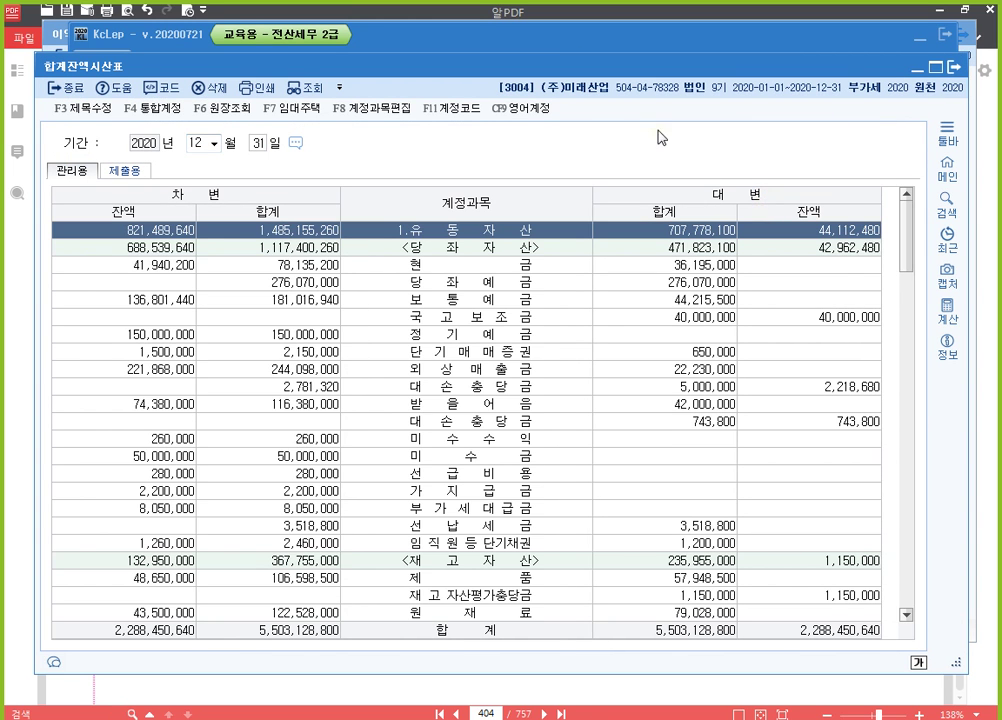
{"action": "scroll", "coordinate": [575, 440], "scroll_direction": "down", "scroll_amount": 20}
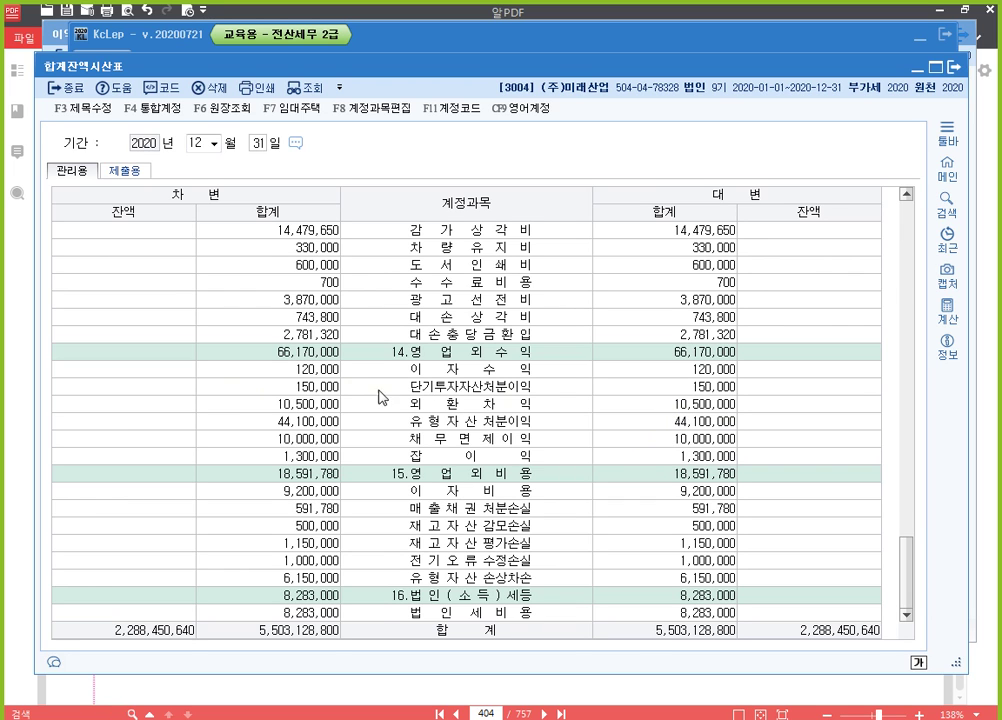
{"action": "scroll", "coordinate": [577, 385], "scroll_direction": "up", "scroll_amount": 6}
{"action": "scroll", "coordinate": [599, 365], "scroll_direction": "up", "scroll_amount": 3}
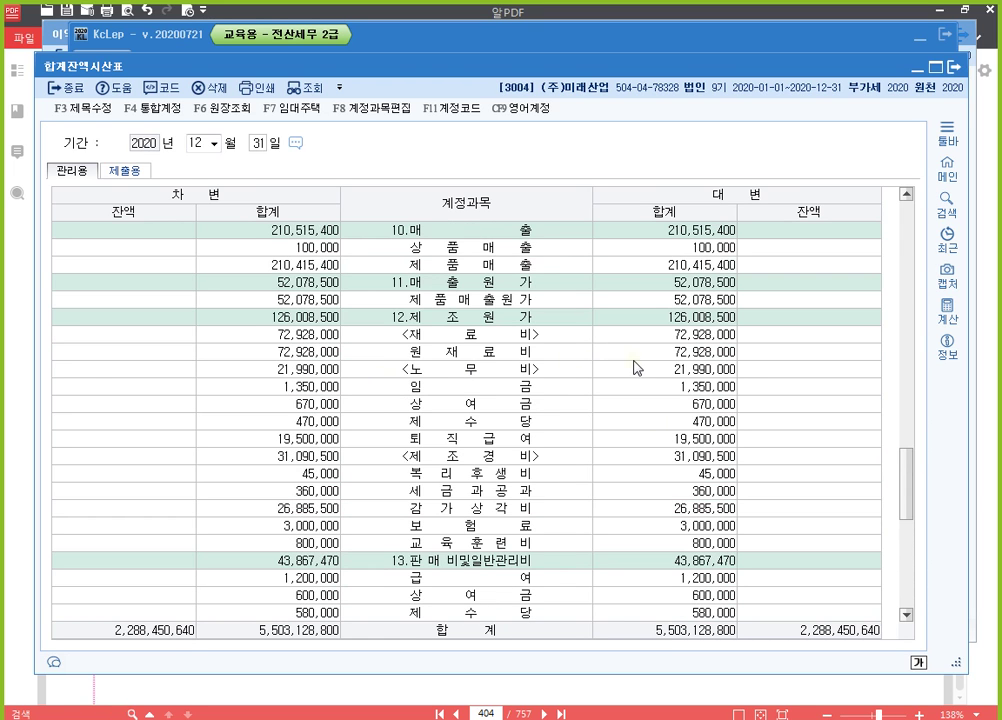
Step: Compare the asset, liability and capital balances in 합계잔액시산표 with those of the cost and expense accounts
{"action": "scroll", "coordinate": [629, 398], "scroll_direction": "up", "scroll_amount": 5}
{"action": "scroll", "coordinate": [629, 398], "scroll_direction": "up", "scroll_amount": 15}
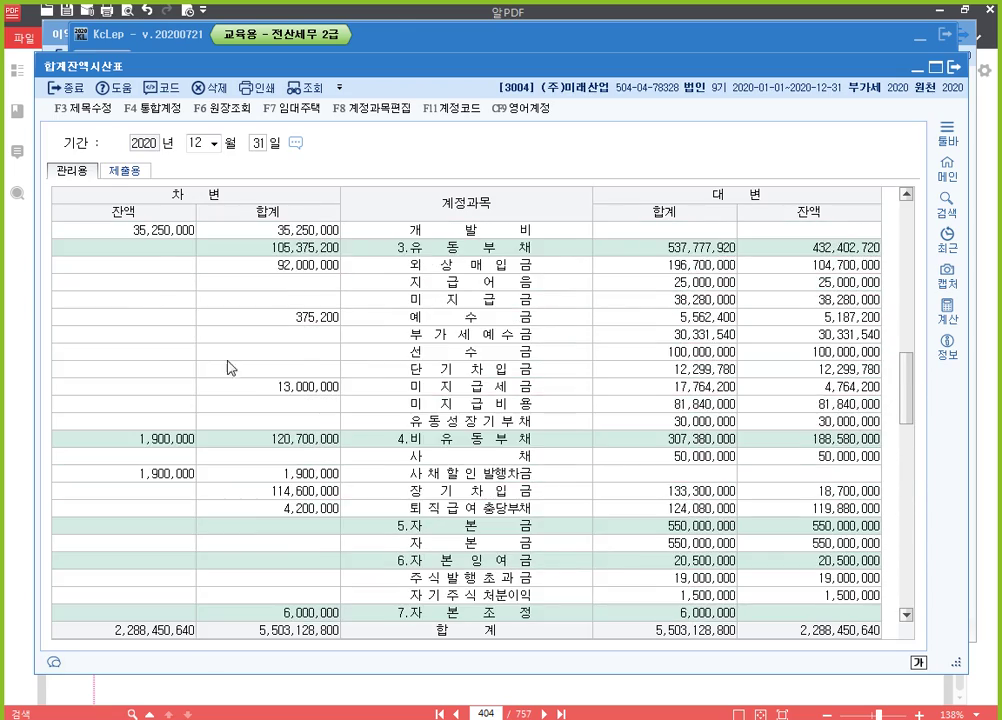
{"action": "scroll", "coordinate": [370, 365], "scroll_direction": "up", "scroll_amount": 3}
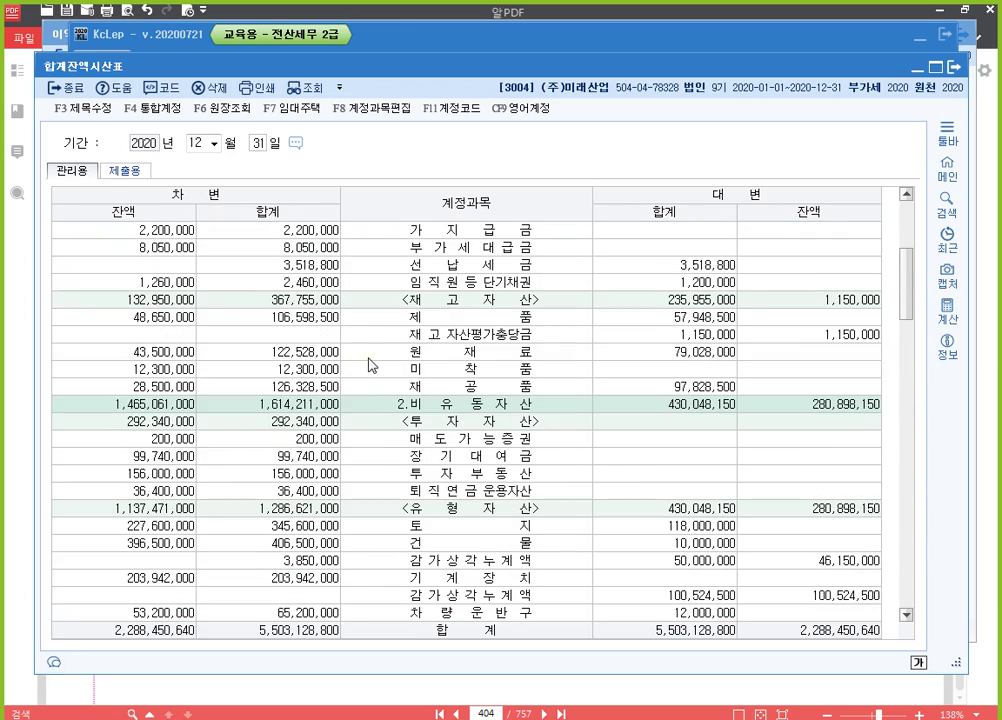
{"action": "scroll", "coordinate": [337, 375], "scroll_direction": "down", "scroll_amount": 15}
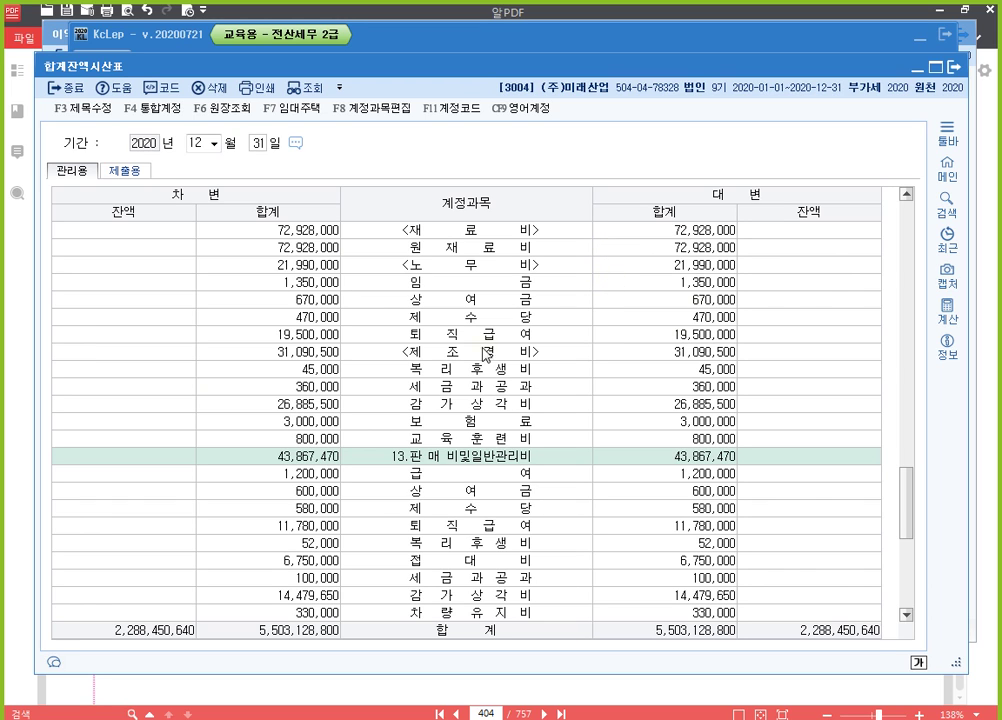
Step: Close 합계잔액시산표 and switch to the closing procedure document in 알PDF
{"action": "left_click", "coordinate": [953, 67]}
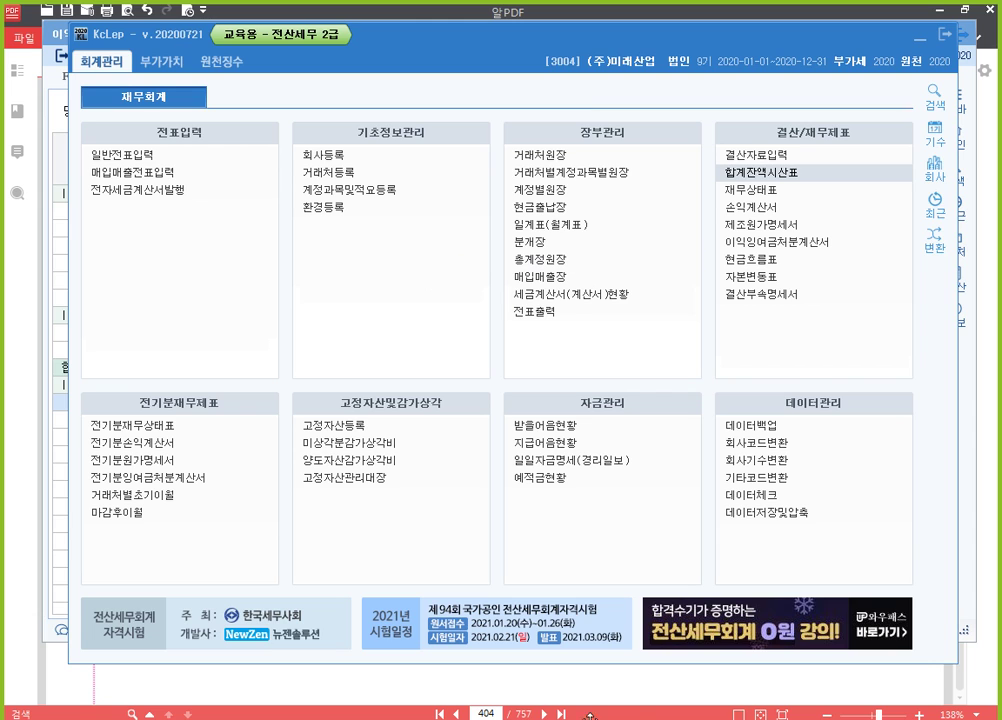
{"action": "left_click", "coordinate": [647, 690]}
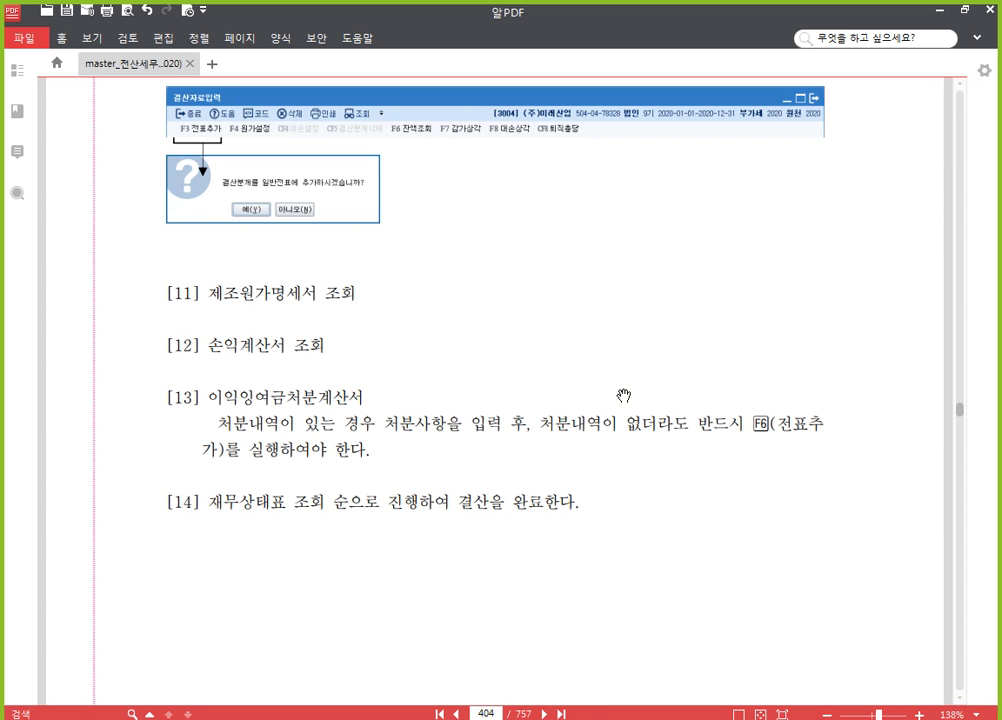